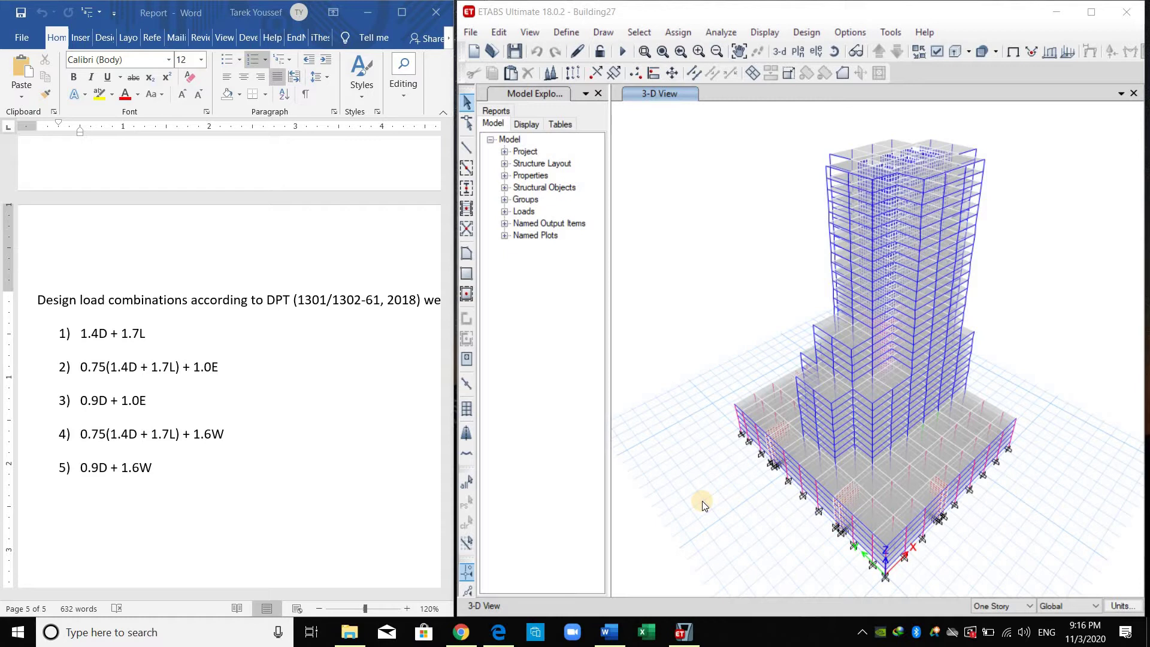
# Step: Review the model's defined load patterns and close the list without changes
pyautogui.click(563, 34)
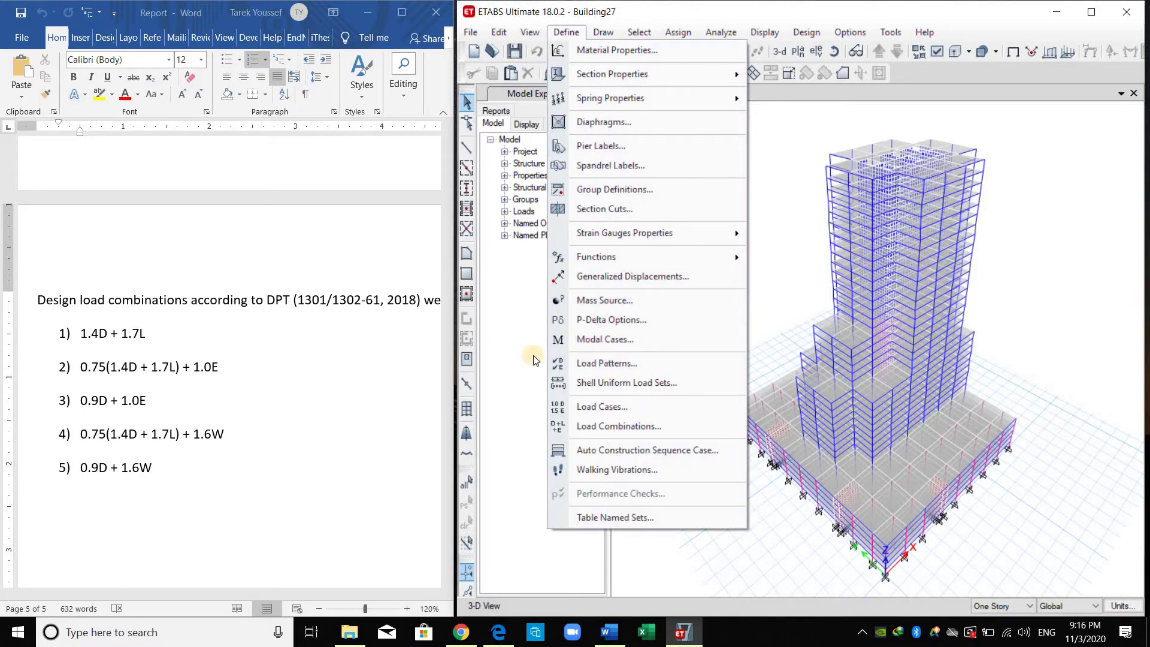
pyautogui.click(629, 363)
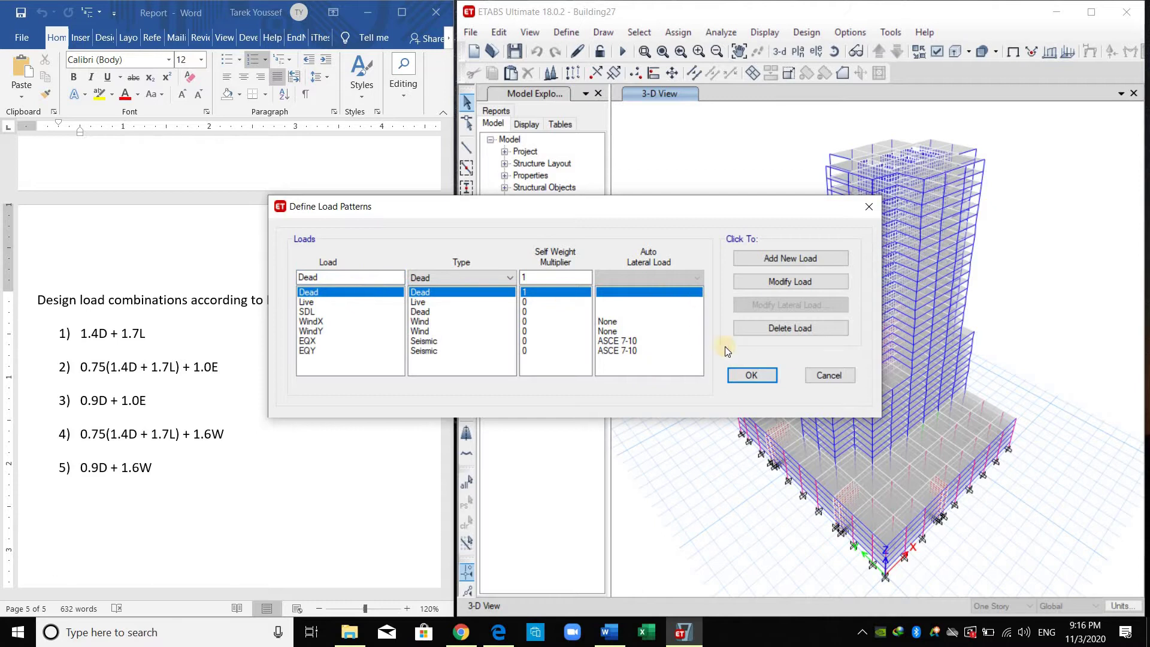
pyautogui.click(827, 376)
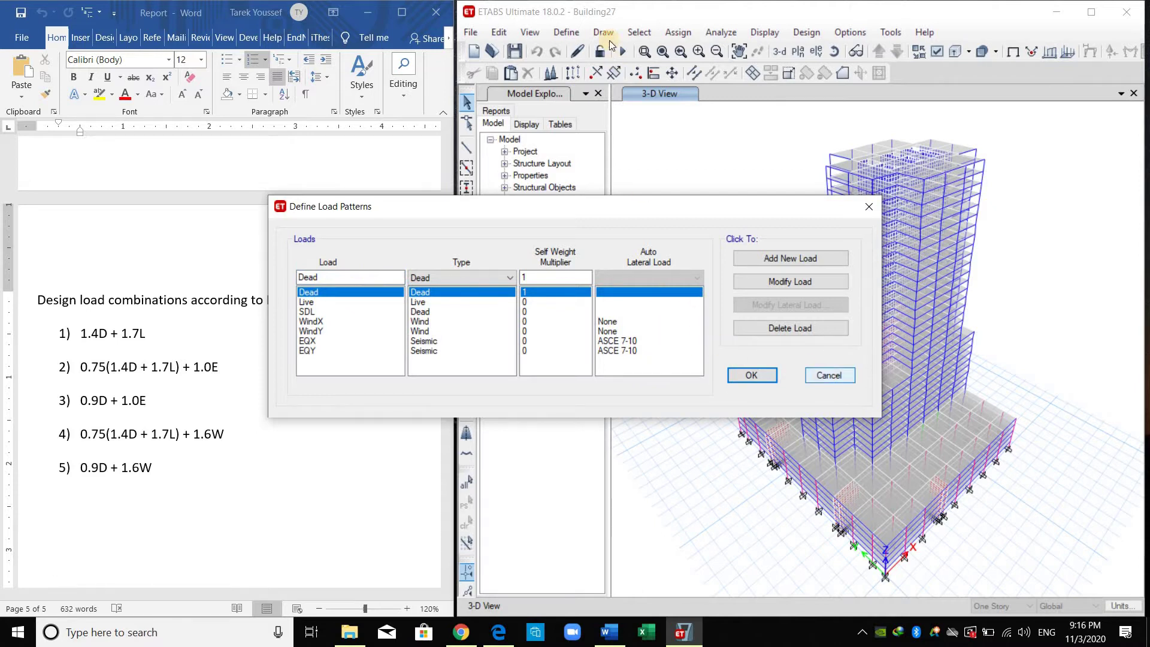
# Step: Inspect the definition of the Bangkok_2.5% response spectrum function and close it without changes
pyautogui.click(566, 32)
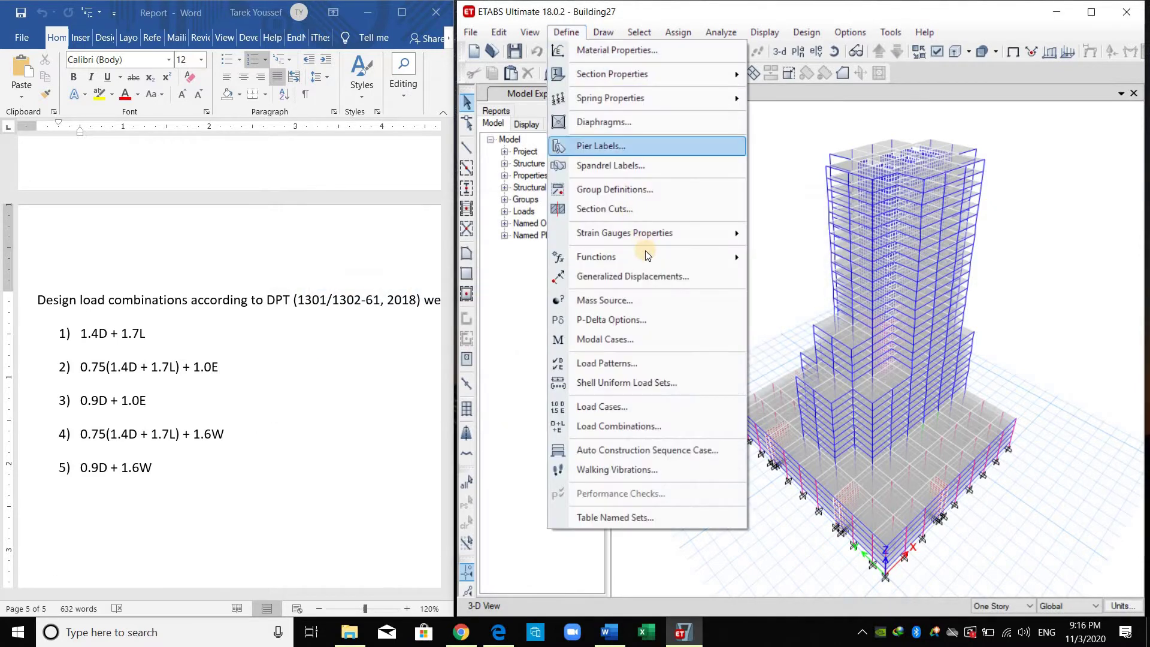
pyautogui.moveTo(658, 256)
pyautogui.click(822, 261)
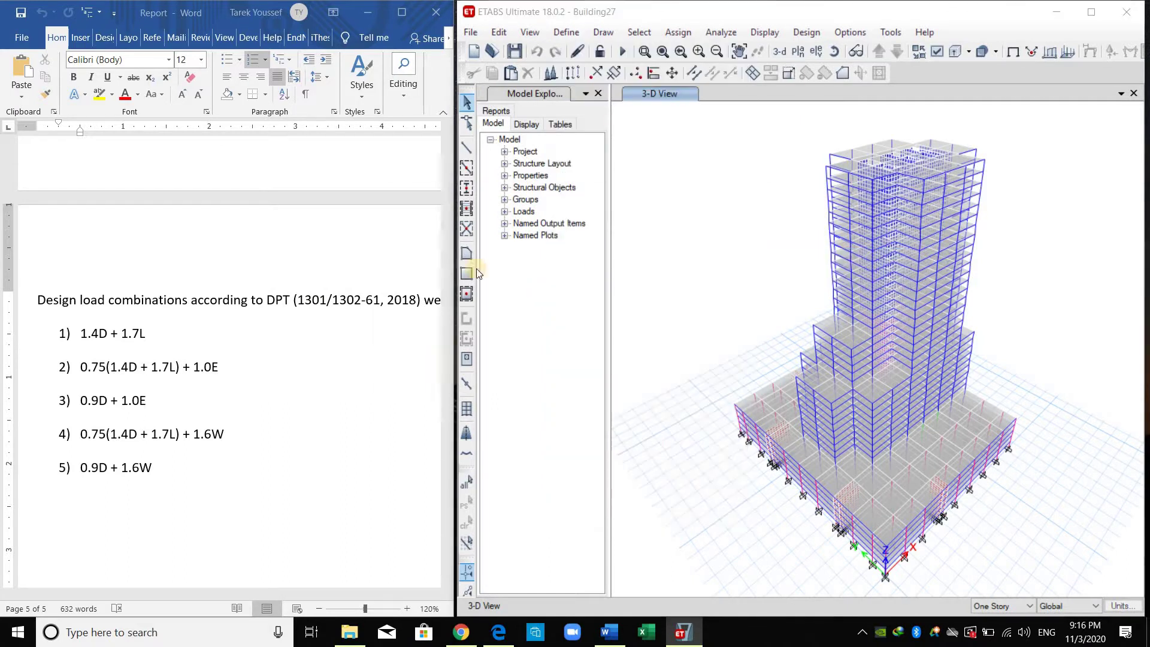
pyautogui.click(674, 326)
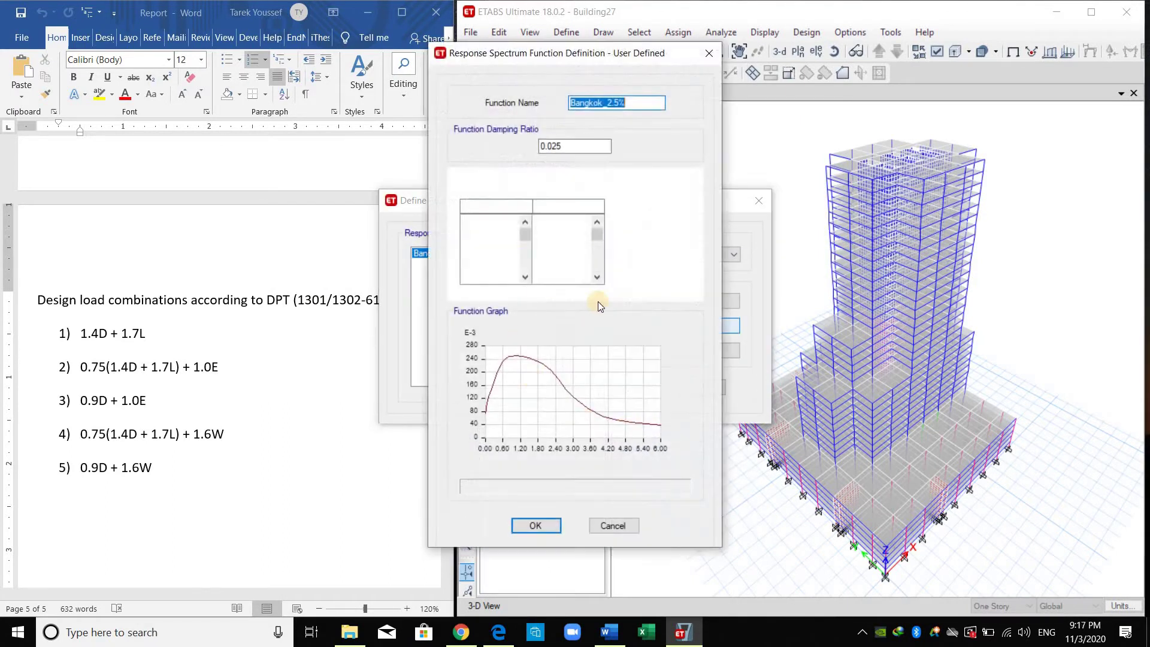
pyautogui.click(609, 525)
pyautogui.click(692, 388)
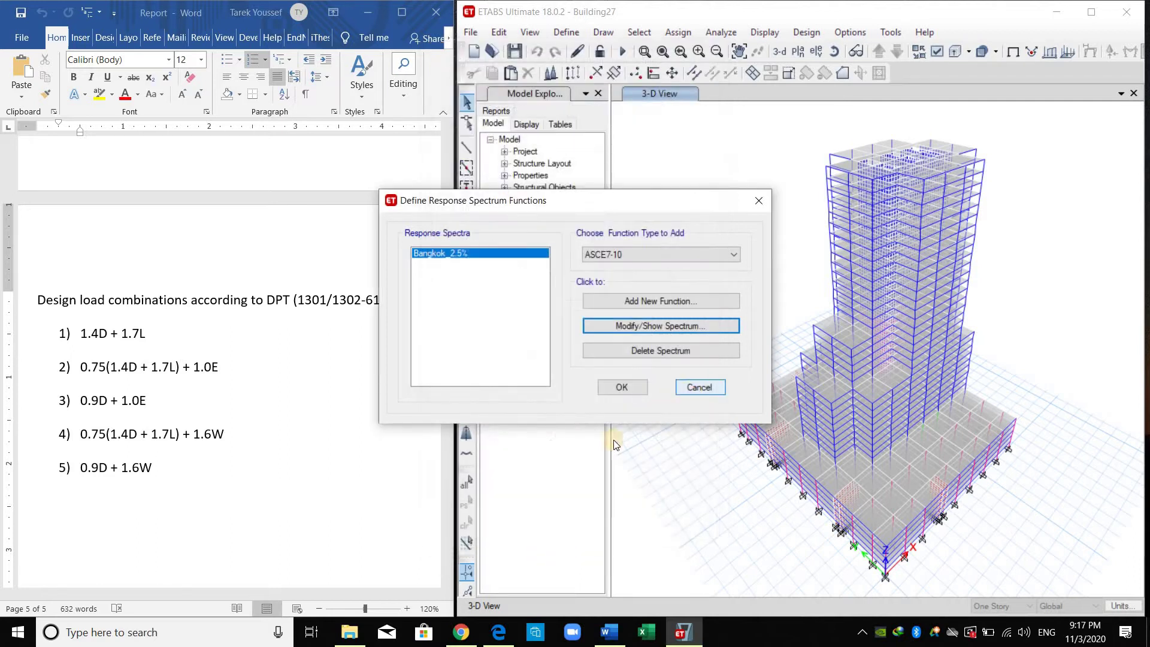
# Step: Create a new load case named RSA_X with the Response Spectrum case type
pyautogui.click(566, 33)
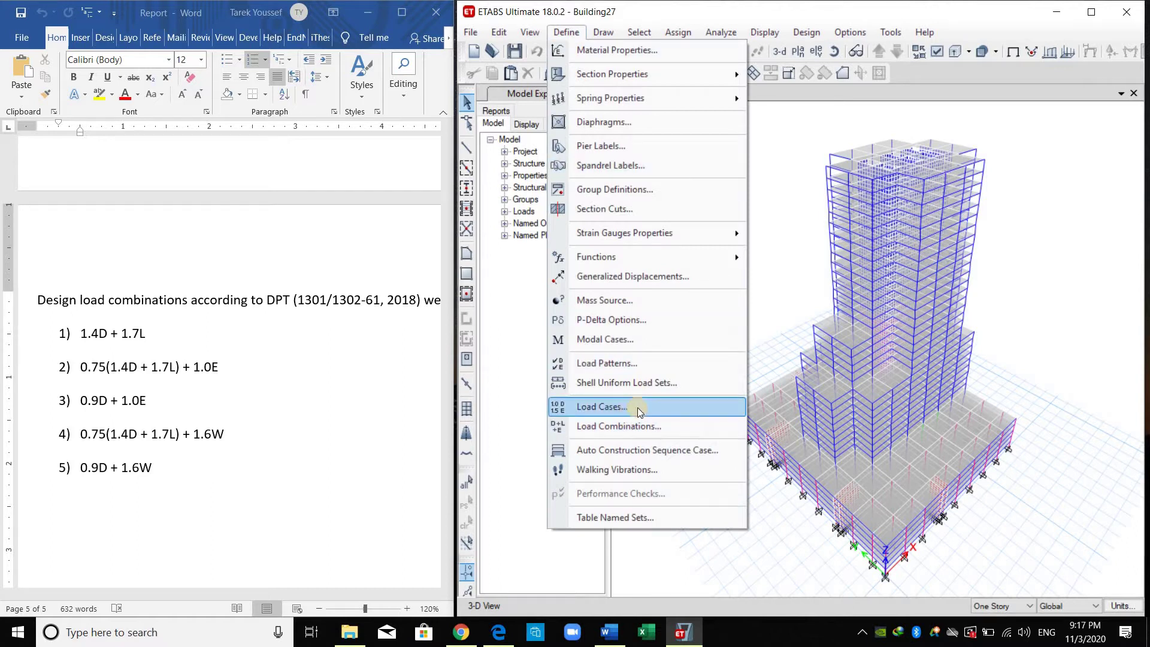
pyautogui.click(648, 412)
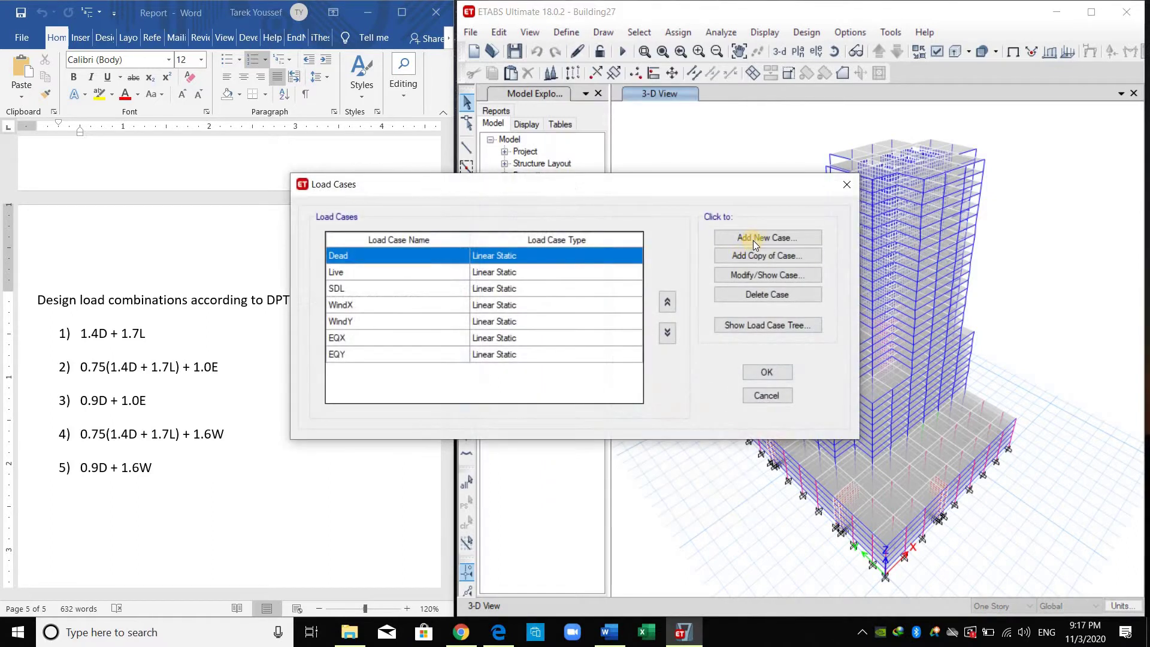
pyautogui.press('Return')
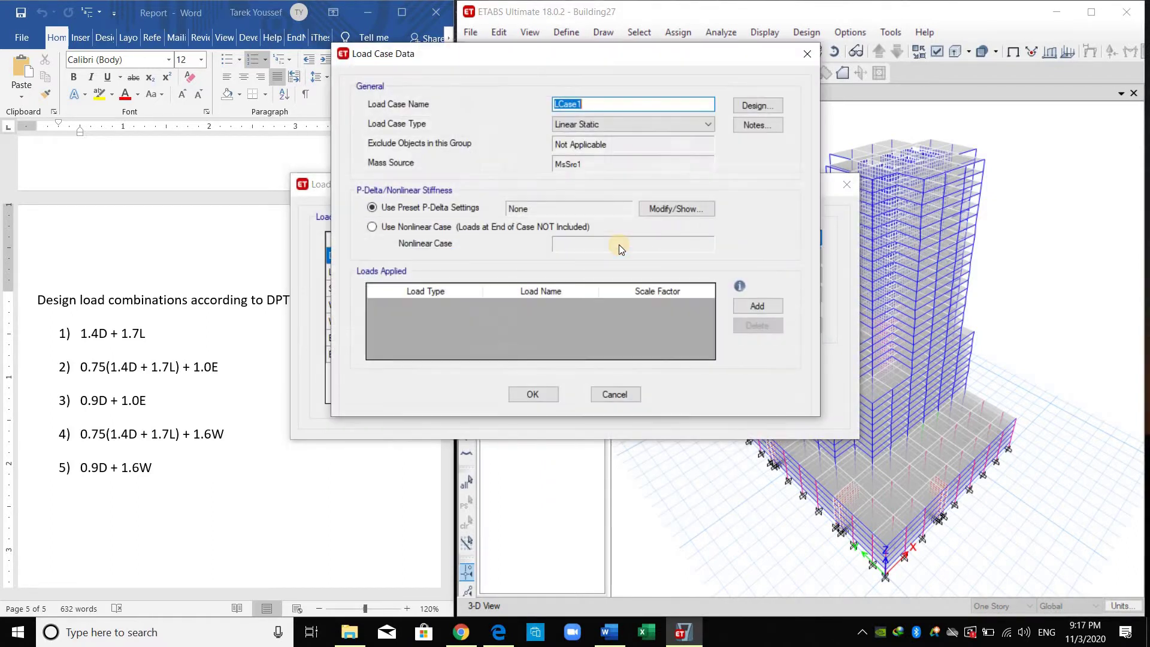
pyautogui.write('RSA_X')
pyautogui.click(574, 124)
pyautogui.click(578, 167)
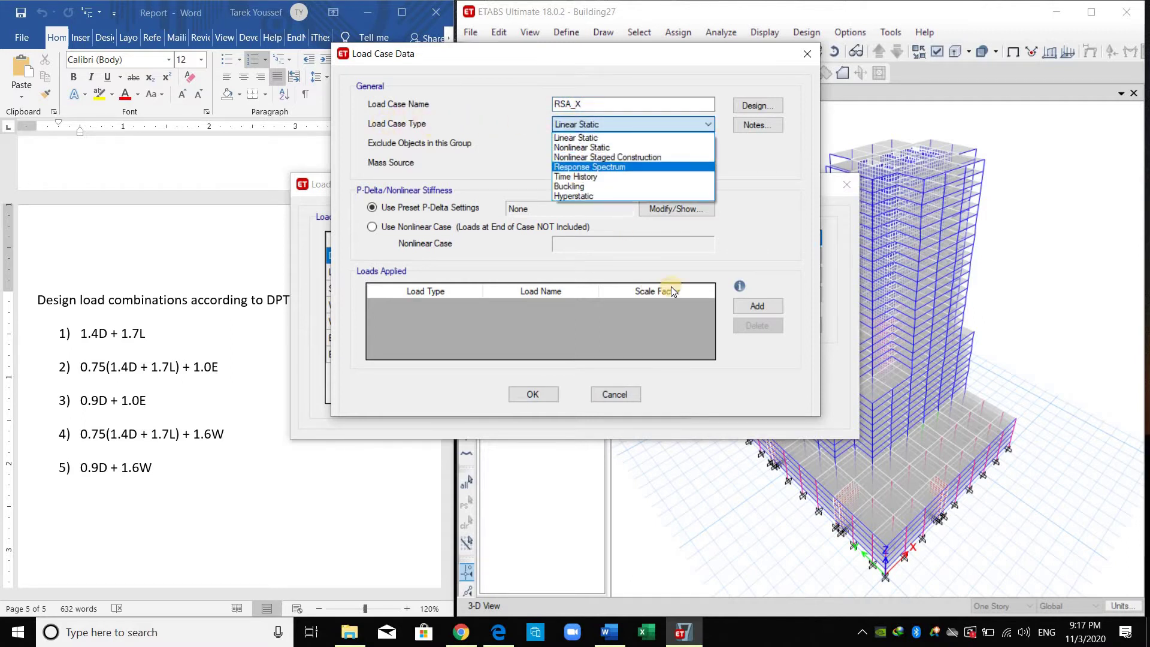
# Step: Apply a U1 acceleration load with the Bangkok_2.5% function to RSA_X, keeping CQC as the modal combination method
pyautogui.click(756, 224)
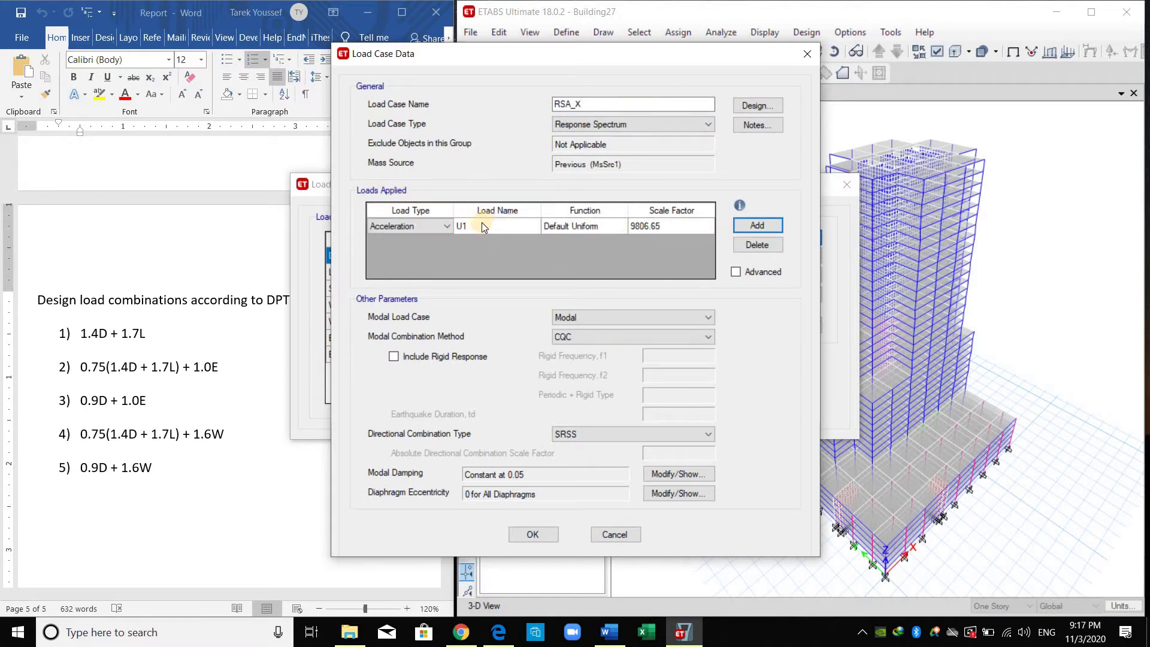
pyautogui.click(583, 225)
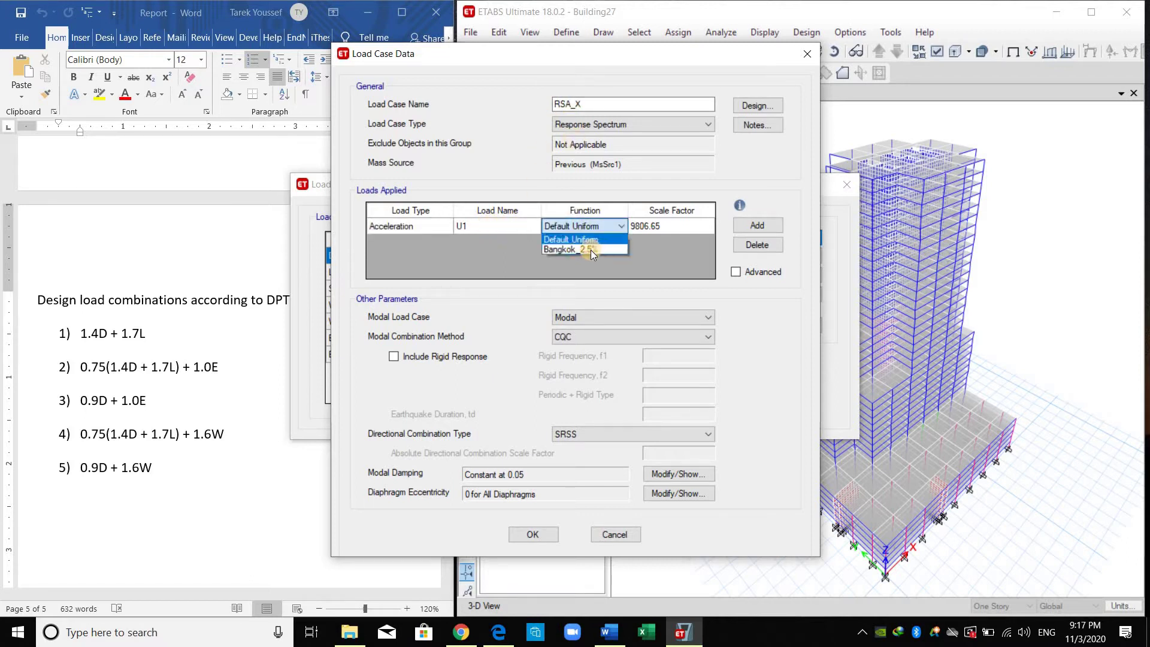
pyautogui.click(593, 249)
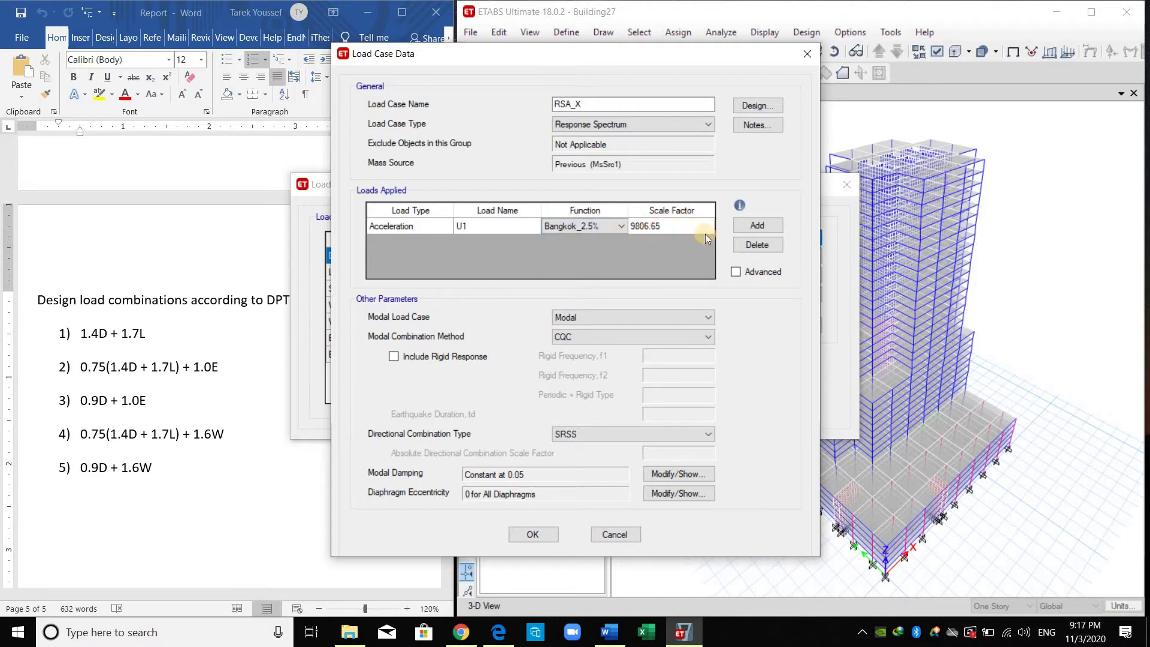
pyautogui.click(584, 336)
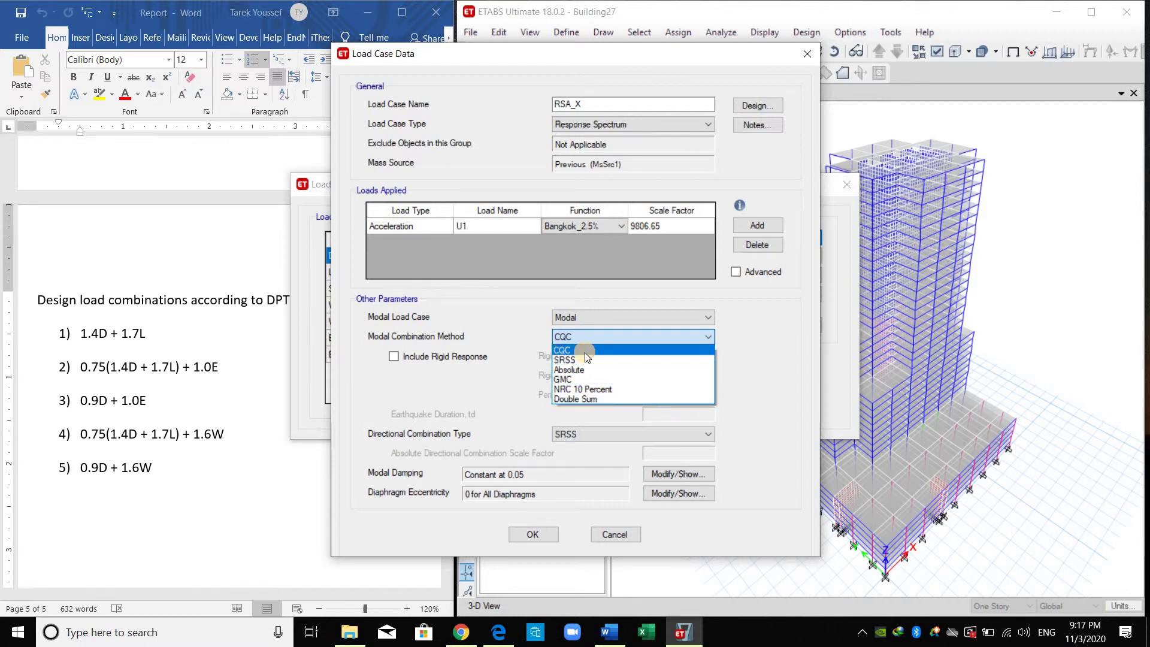
pyautogui.click(642, 413)
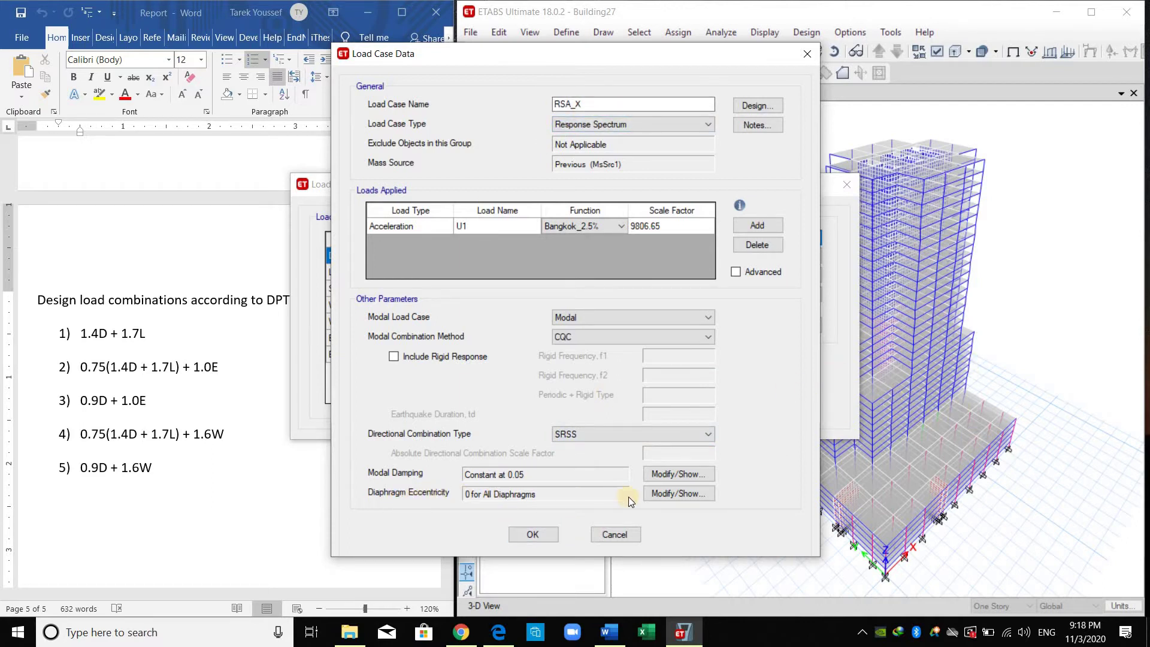
# Step: Set the diaphragm eccentricity ratio of RSA_X to 0.05 for all diaphragms and save the load case
pyautogui.click(678, 493)
pyautogui.write('0.05')
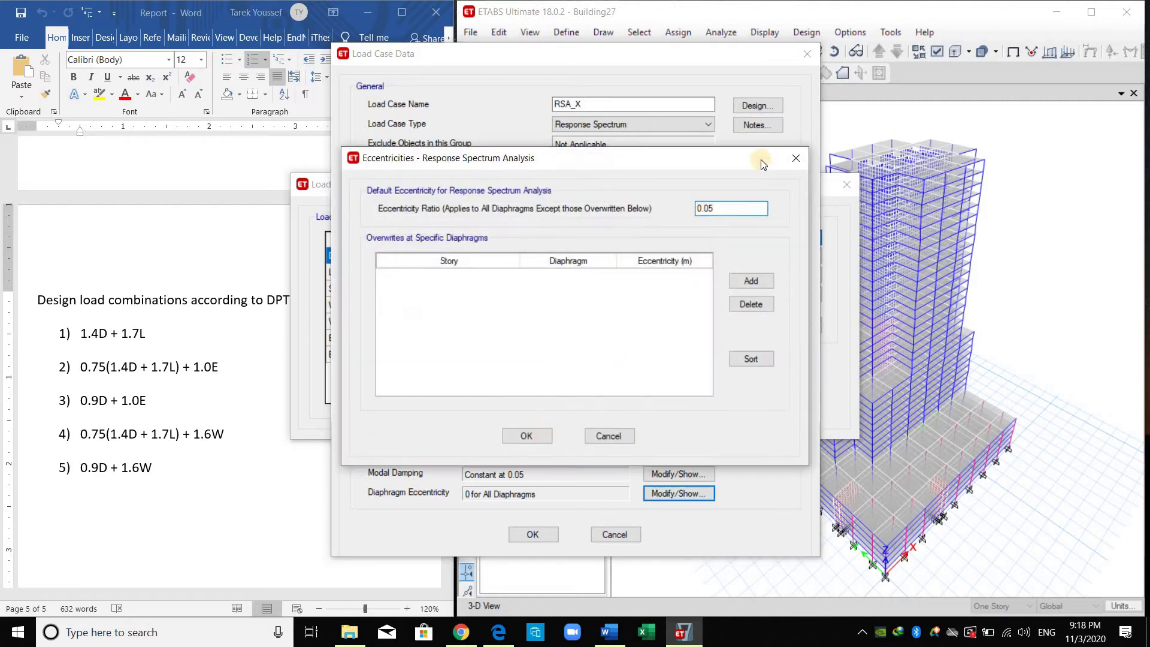
pyautogui.doubleClick(707, 208)
pyautogui.click(539, 436)
pyautogui.click(532, 534)
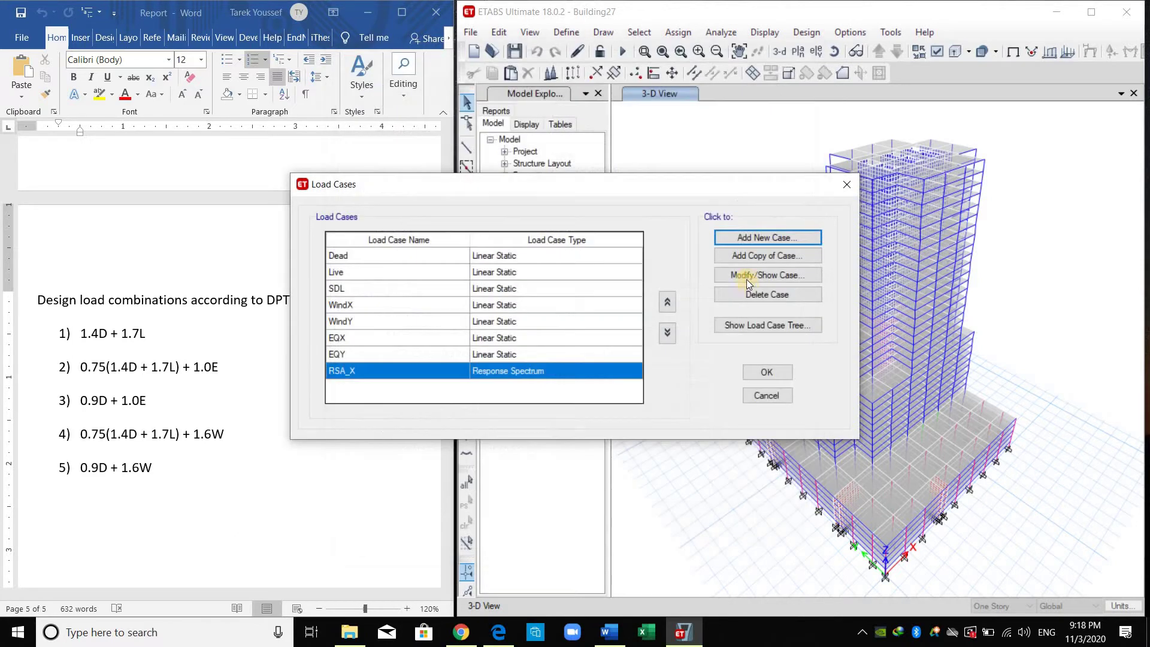
# Step: Make a copy of the RSA_X load case and name it RSA_Y
pyautogui.click(754, 256)
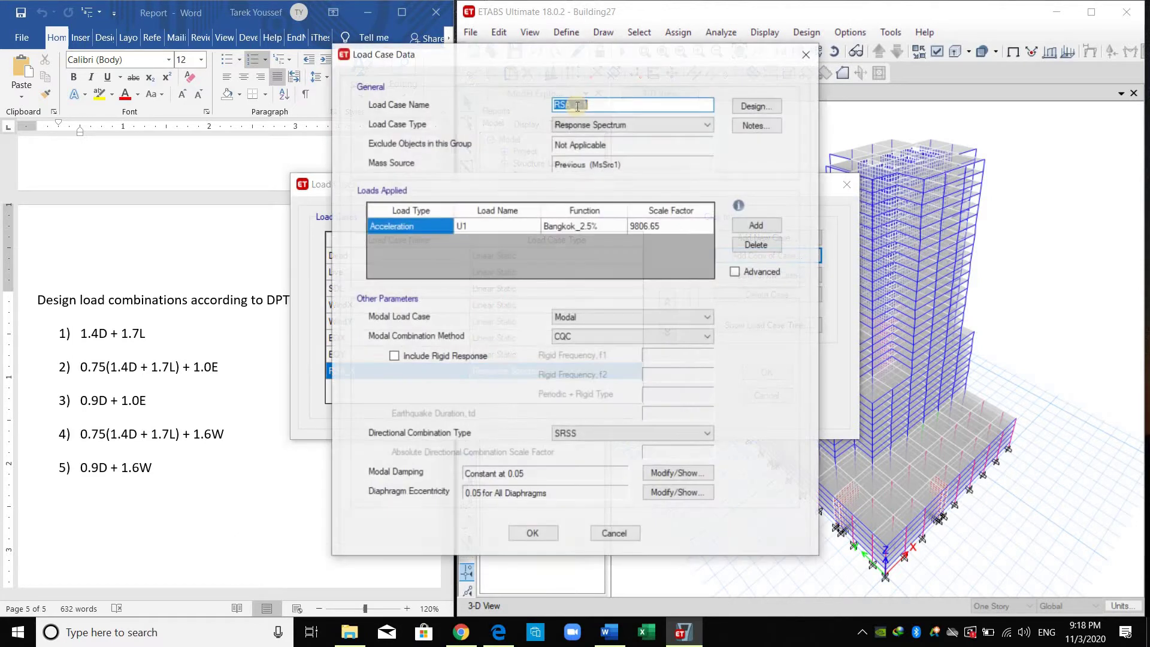
pyautogui.press('Right')
pyautogui.hotkey('shift', 'Left')
pyautogui.hotkey('shift', 'Left')
pyautogui.hotkey('shift', 'Left')
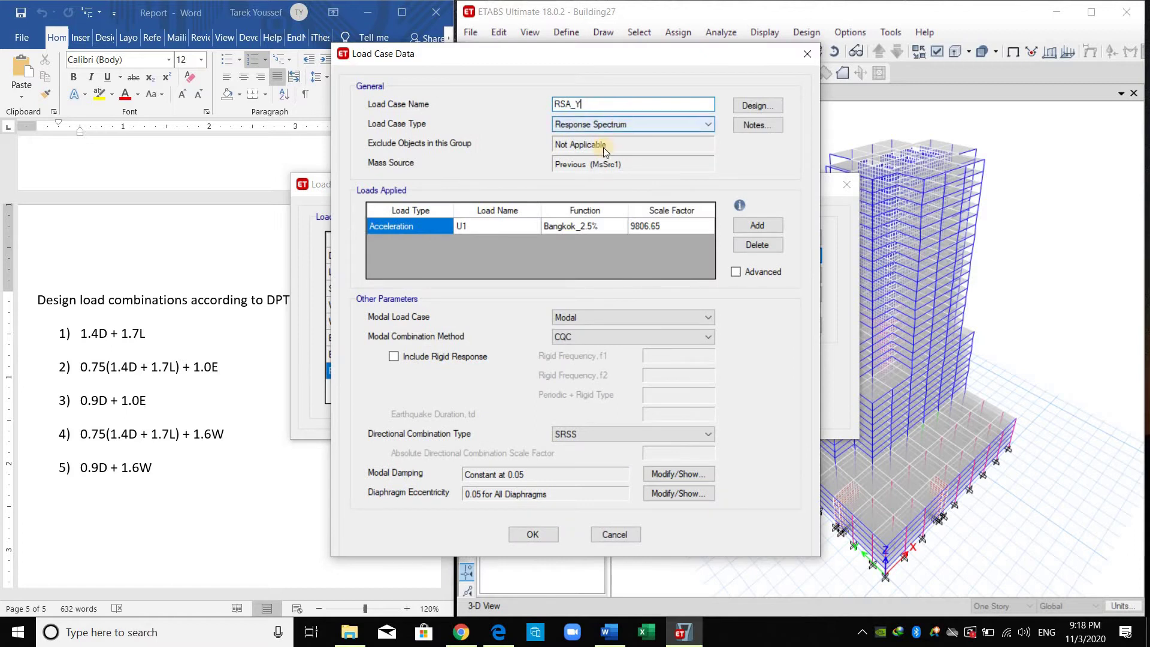
# Step: Change the acceleration load direction of RSA_Y to U2 and save the load case definitions
pyautogui.click(491, 227)
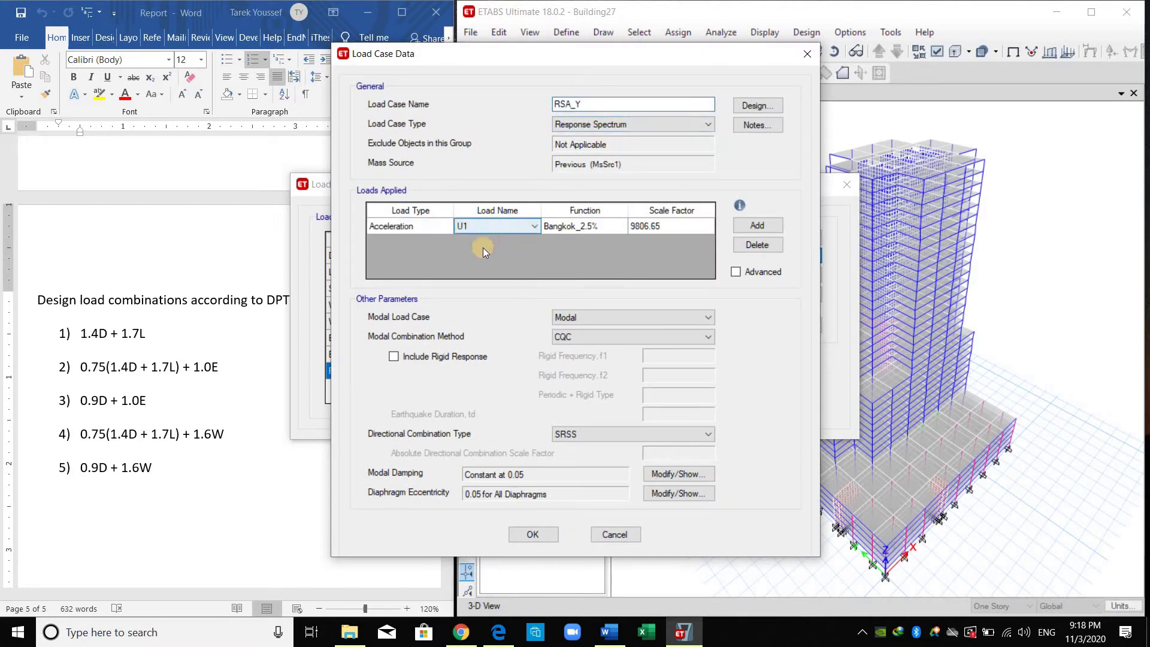
pyautogui.click(534, 226)
pyautogui.click(479, 249)
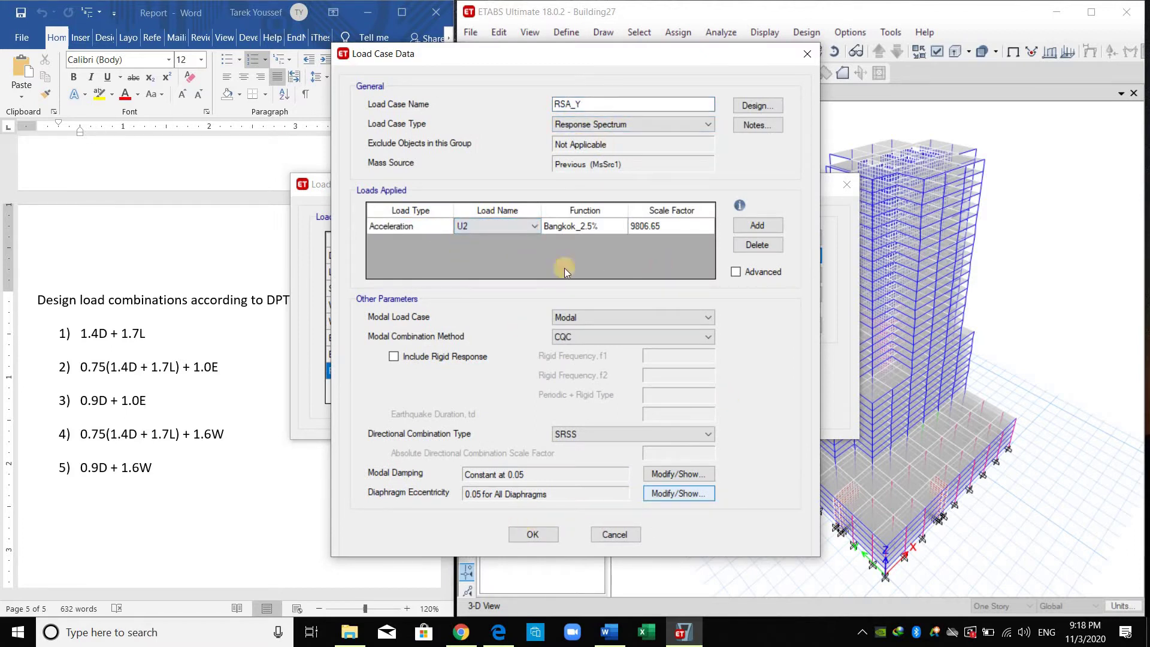
pyautogui.click(531, 532)
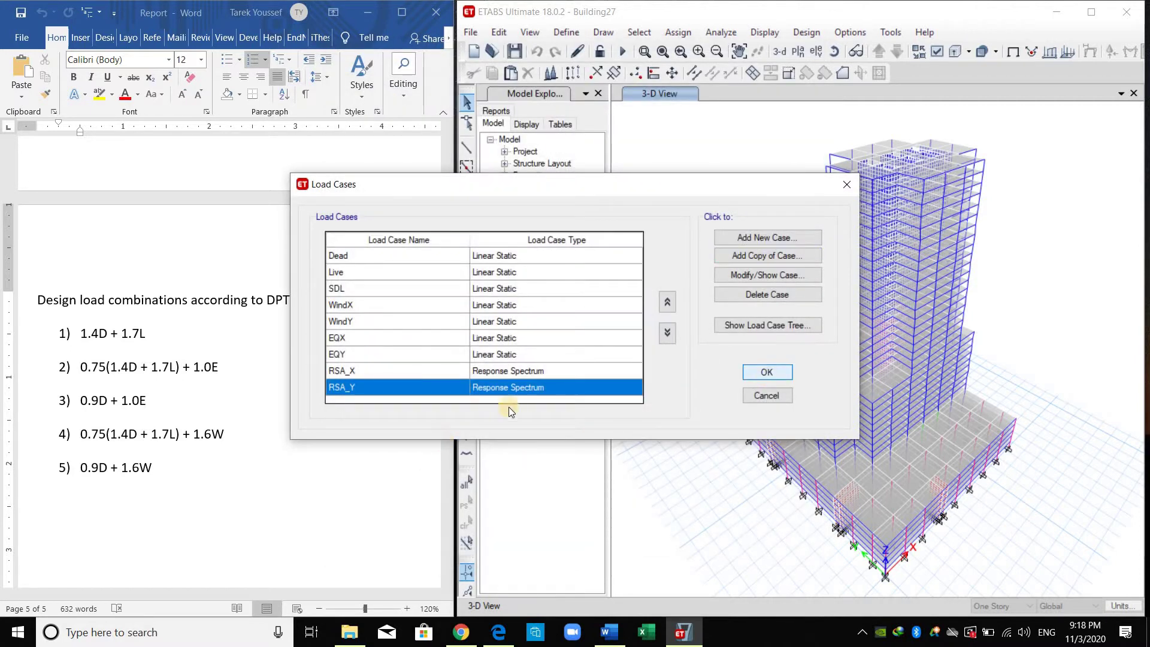
pyautogui.click(767, 371)
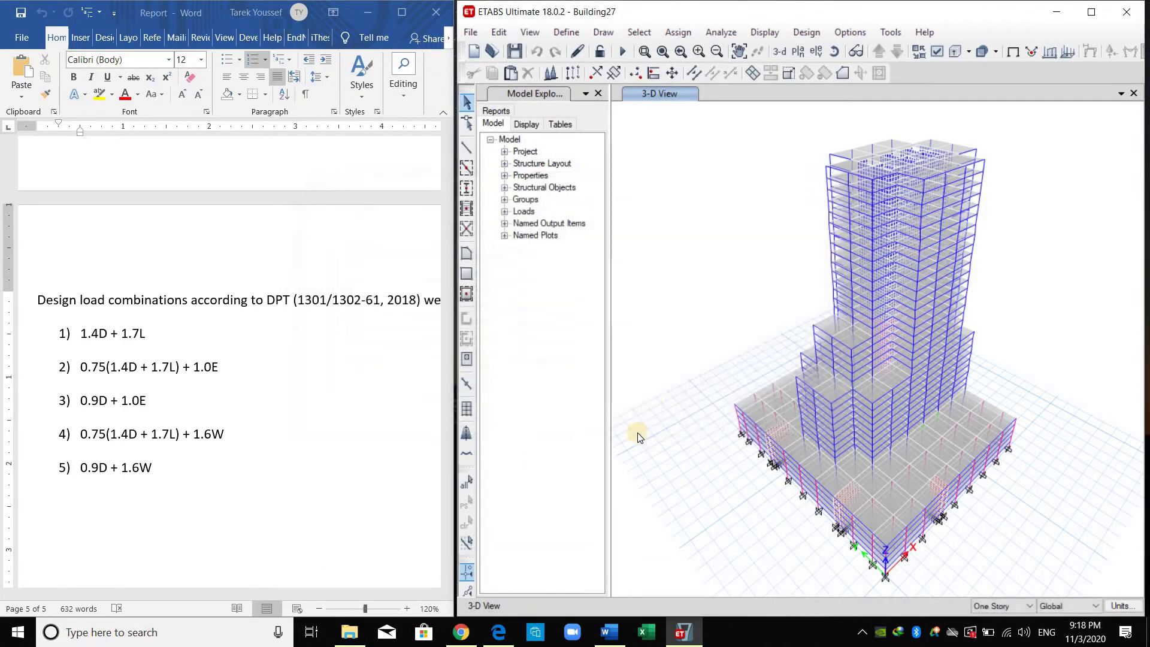
# Step: Switch to the ASCE7-10 PDF in Edge and examine the permitted analytical procedures in Table 12.6-1, including the 160 ft height limit
pyautogui.click(501, 633)
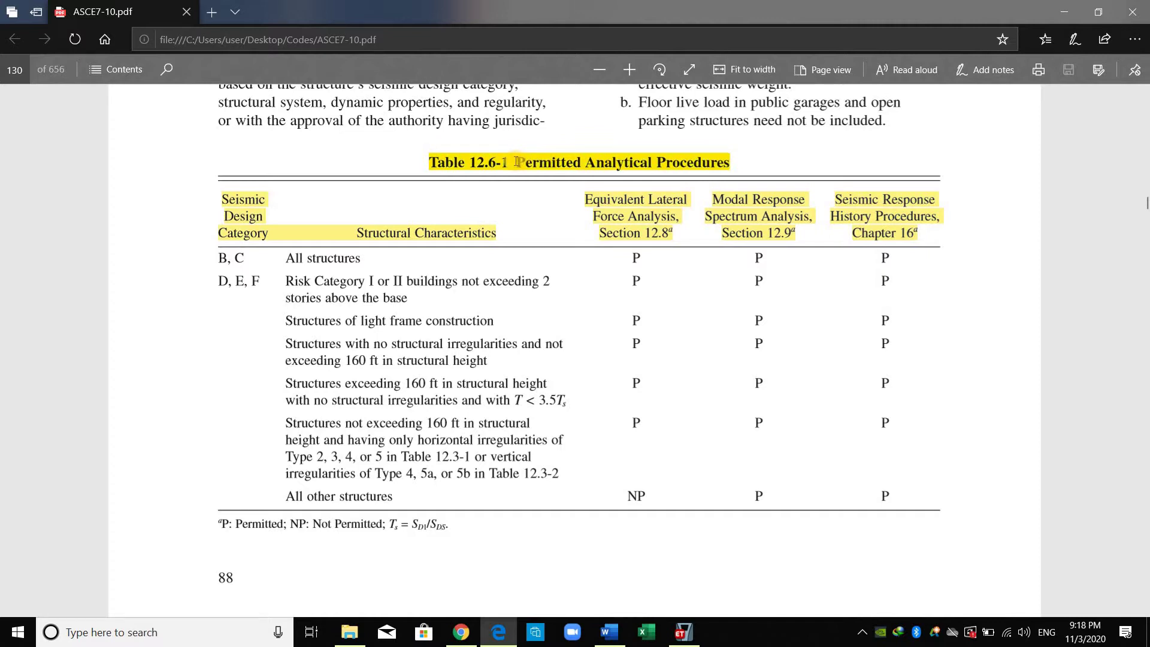
pyautogui.moveTo(516, 162); pyautogui.dragTo(732, 161)
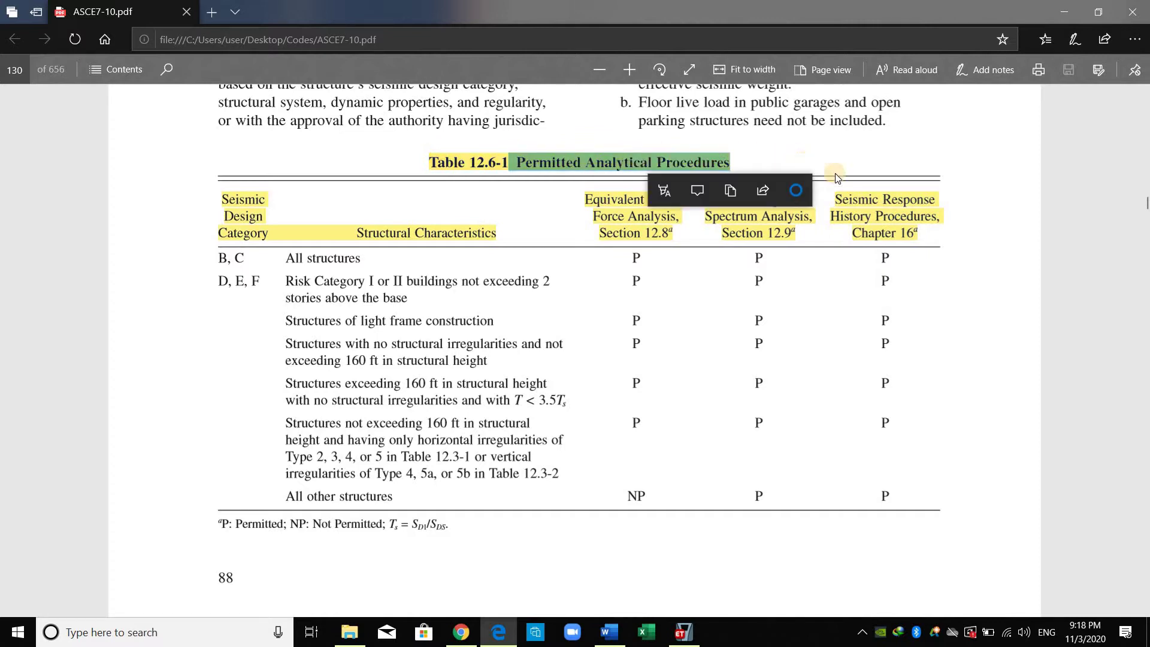
pyautogui.click(610, 486)
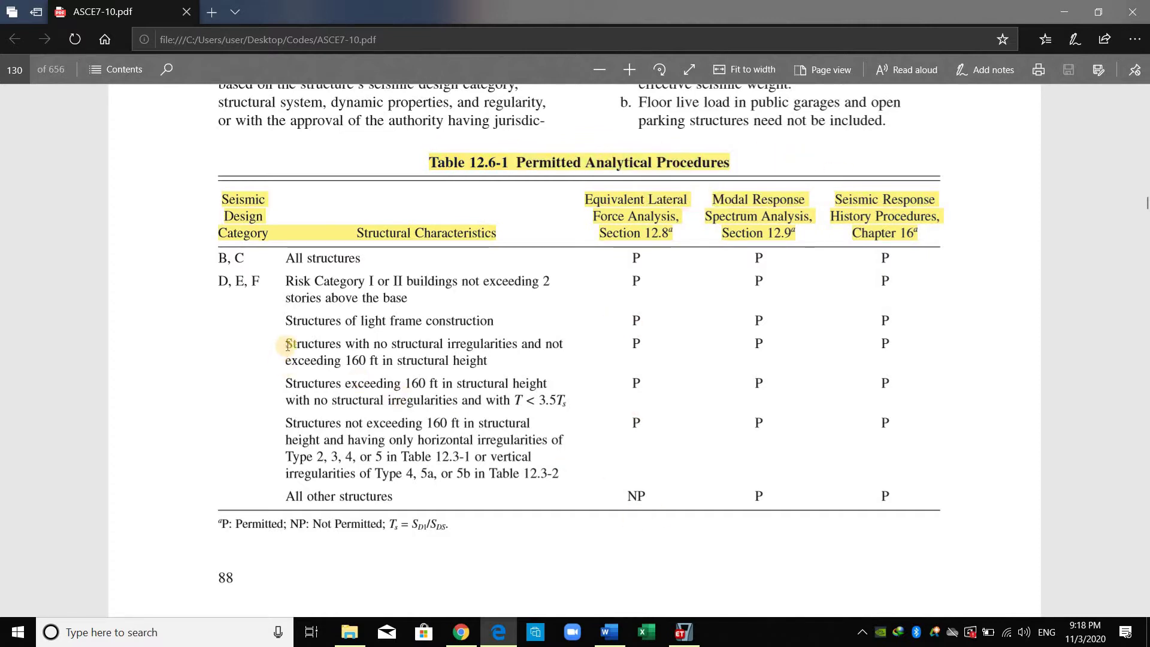
pyautogui.moveTo(380, 343); pyautogui.dragTo(509, 361)
pyautogui.click(285, 343)
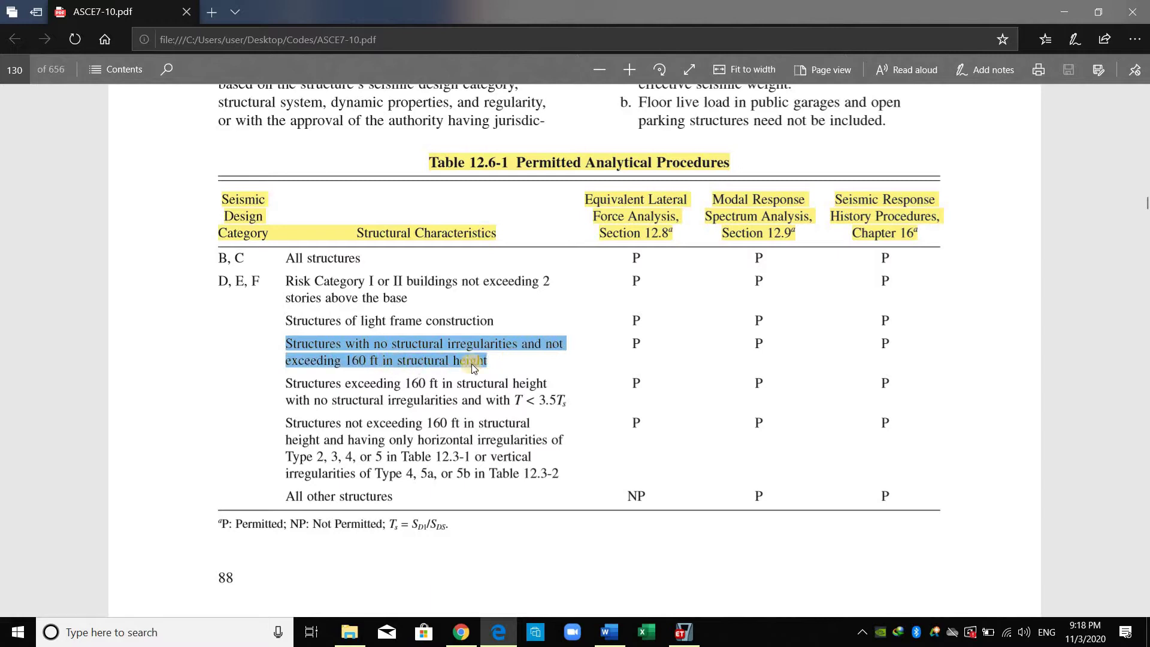
pyautogui.click(632, 343)
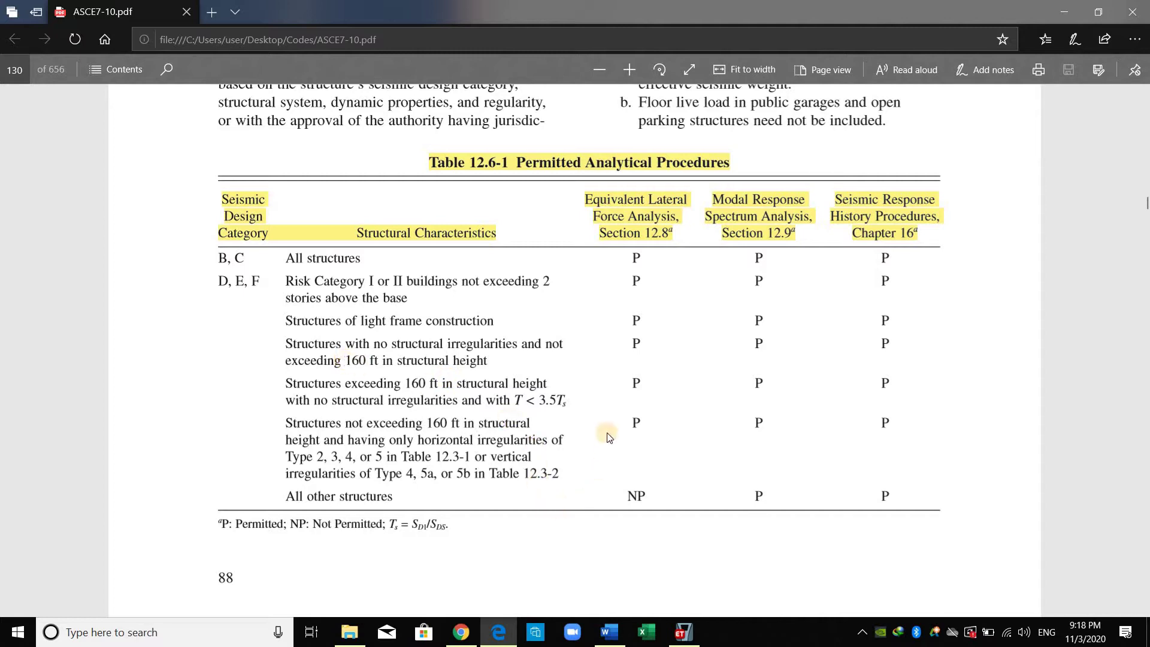
pyautogui.moveTo(347, 360); pyautogui.dragTo(383, 360)
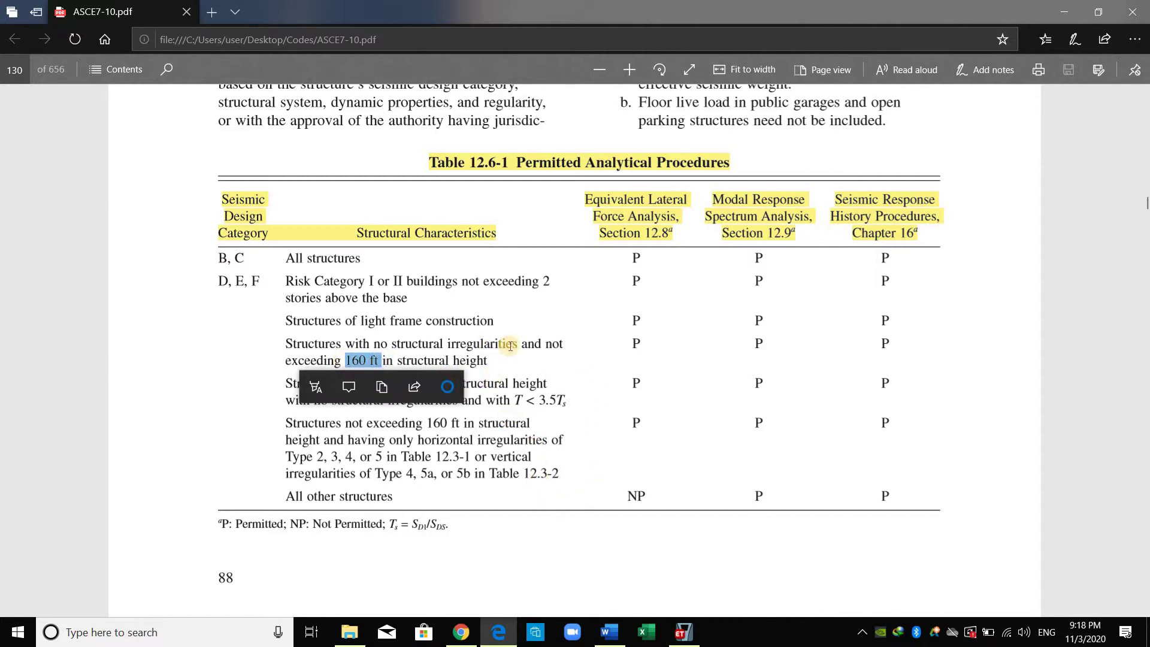
pyautogui.click(666, 340)
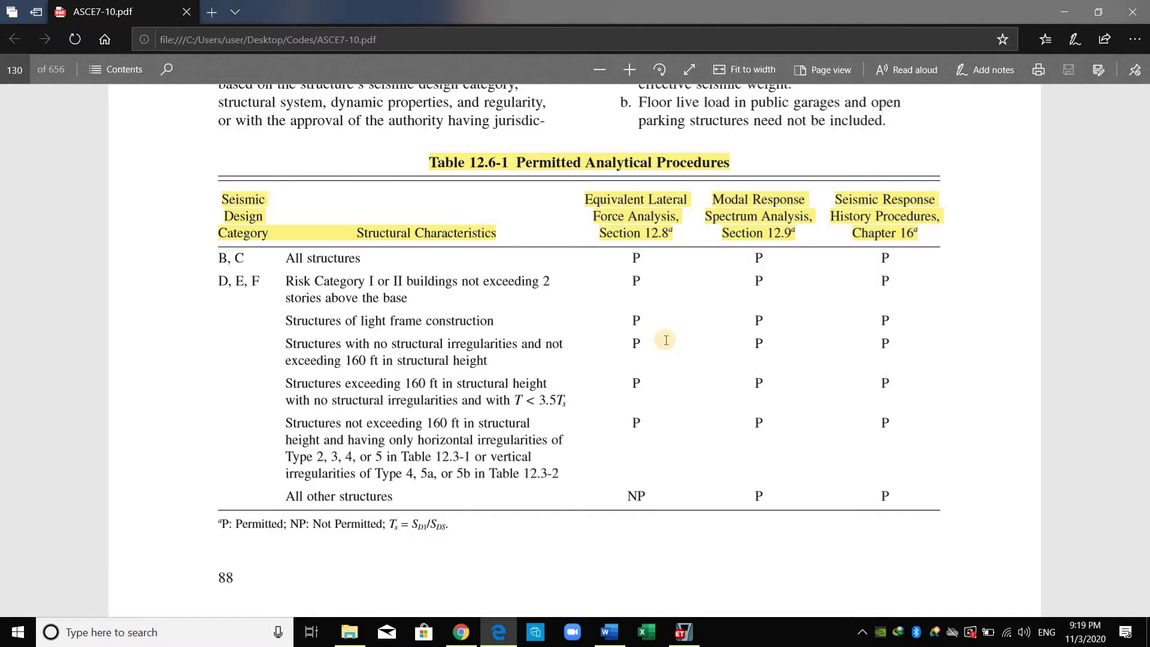
pyautogui.click(791, 232)
pyautogui.click(699, 319)
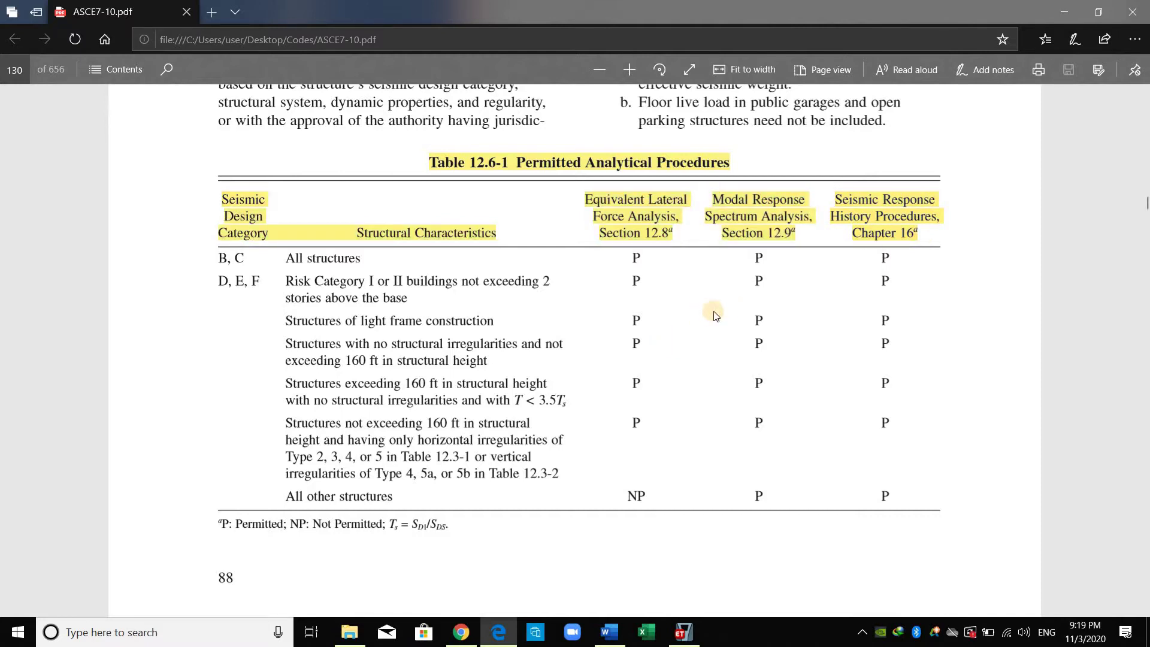
# Step: Find section 12.9, Modal Response Spectrum Analysis, in the ASCE7-10 PDF
pyautogui.scroll(-20, 714, 310)
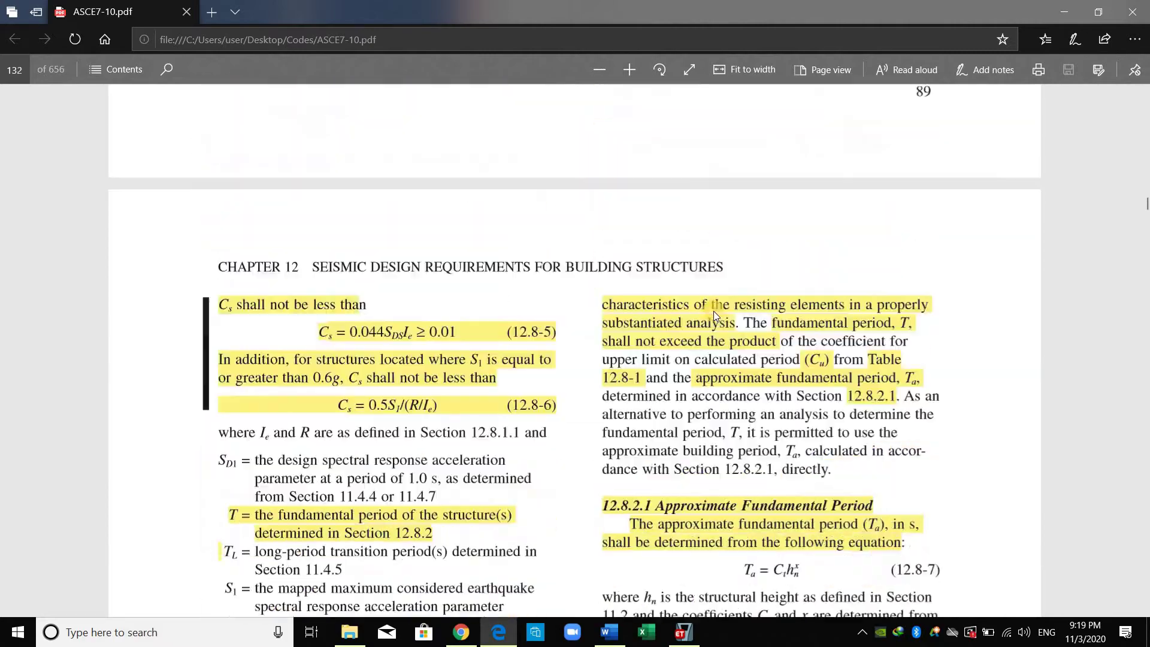
pyautogui.scroll(-20, 715, 310)
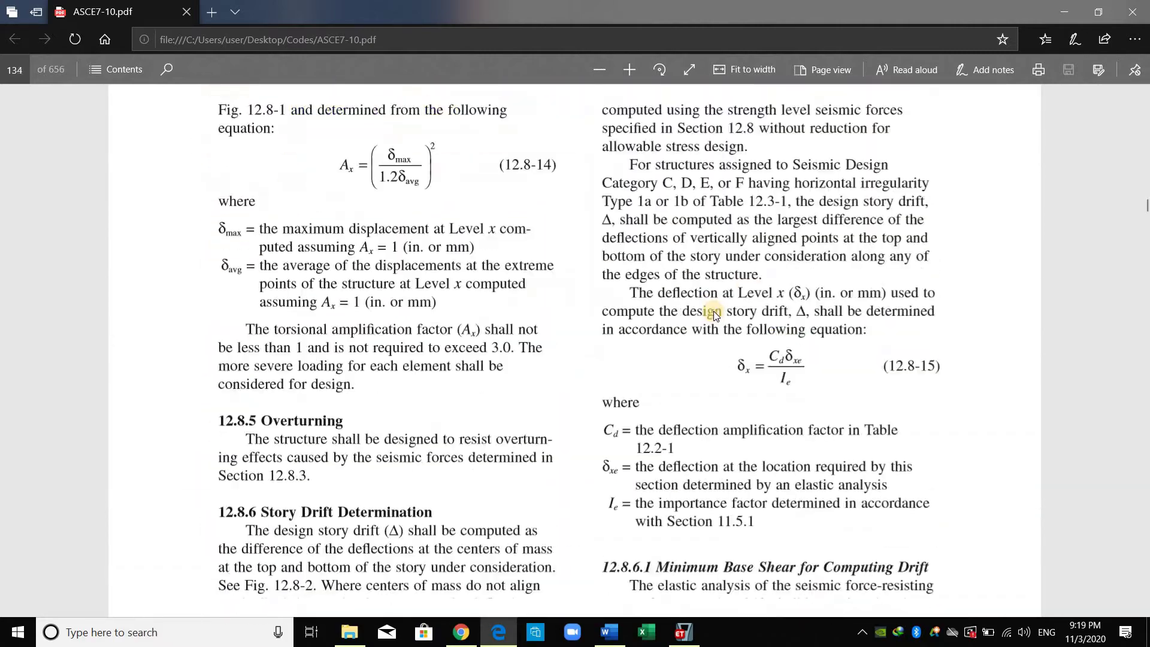
pyautogui.scroll(-20, 715, 311)
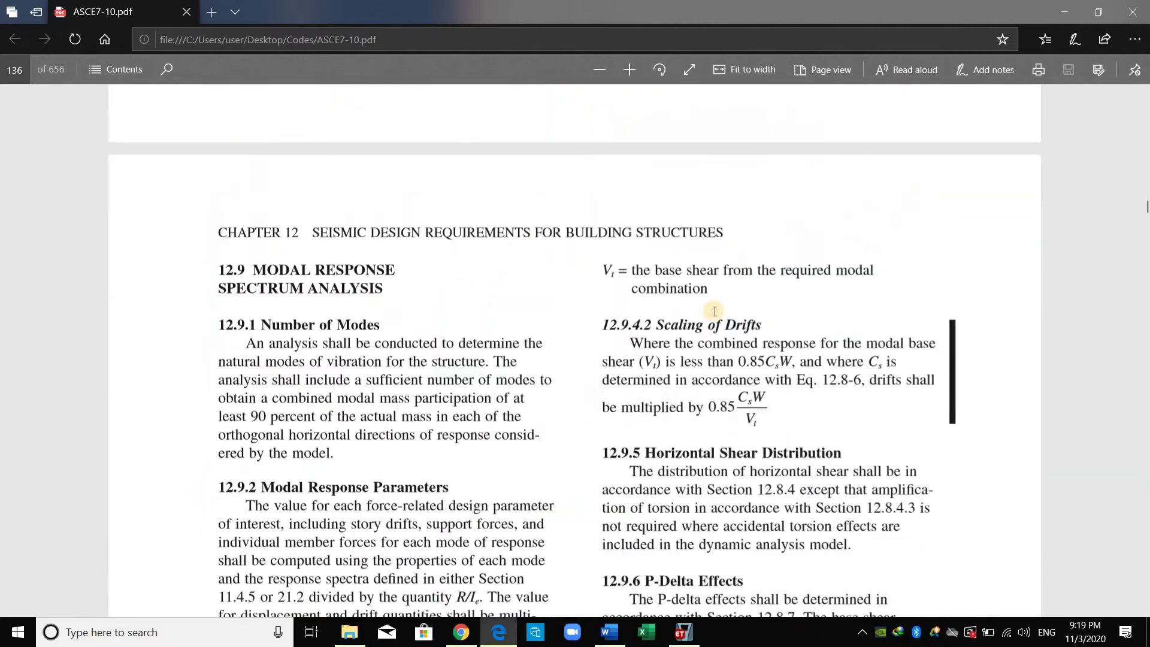
# Step: Examine sections 12.9.1 Number of Modes and 12.9.2 Modal Response Parameters, including the 90 percent mass participation and Cd/Ie drift rules
pyautogui.scroll(7, 426, 301)
pyautogui.scroll(-3, 510, 299)
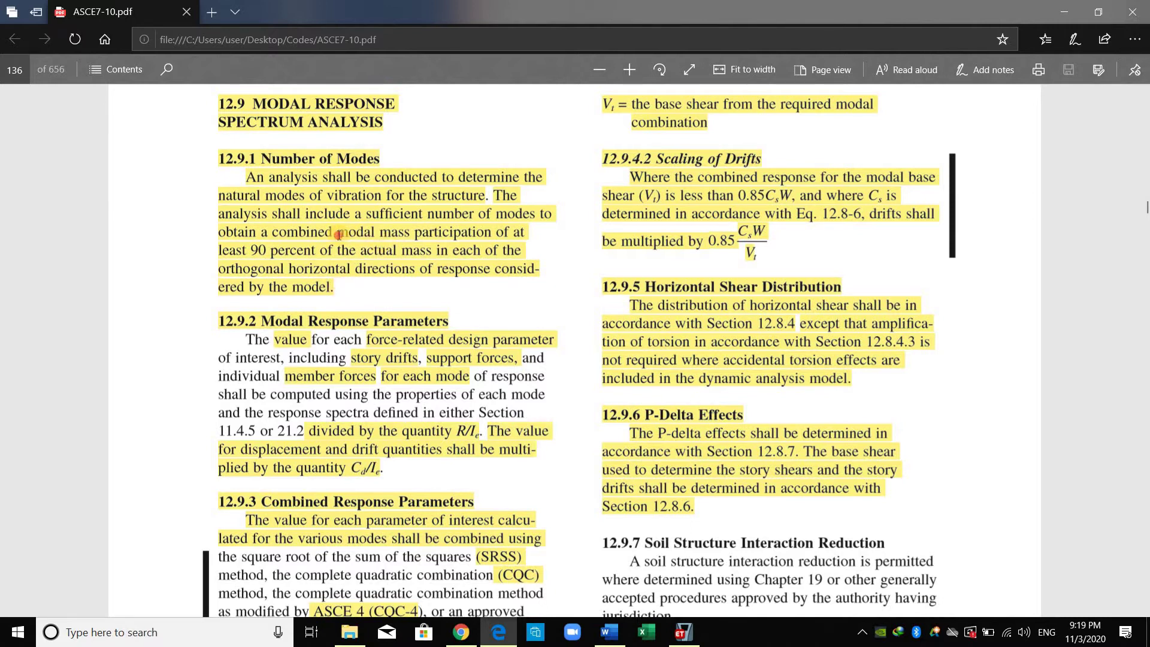
pyautogui.moveTo(338, 235); pyautogui.dragTo(245, 176)
pyautogui.click(352, 284)
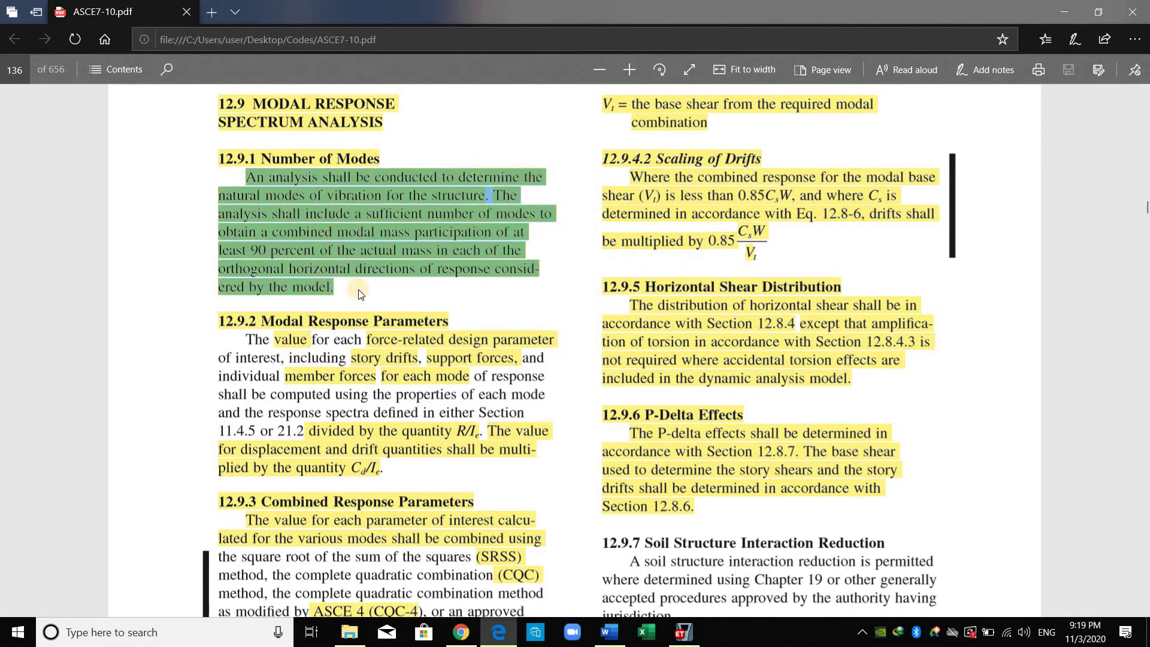
pyautogui.click(431, 344)
pyautogui.scroll(-2, 329, 321)
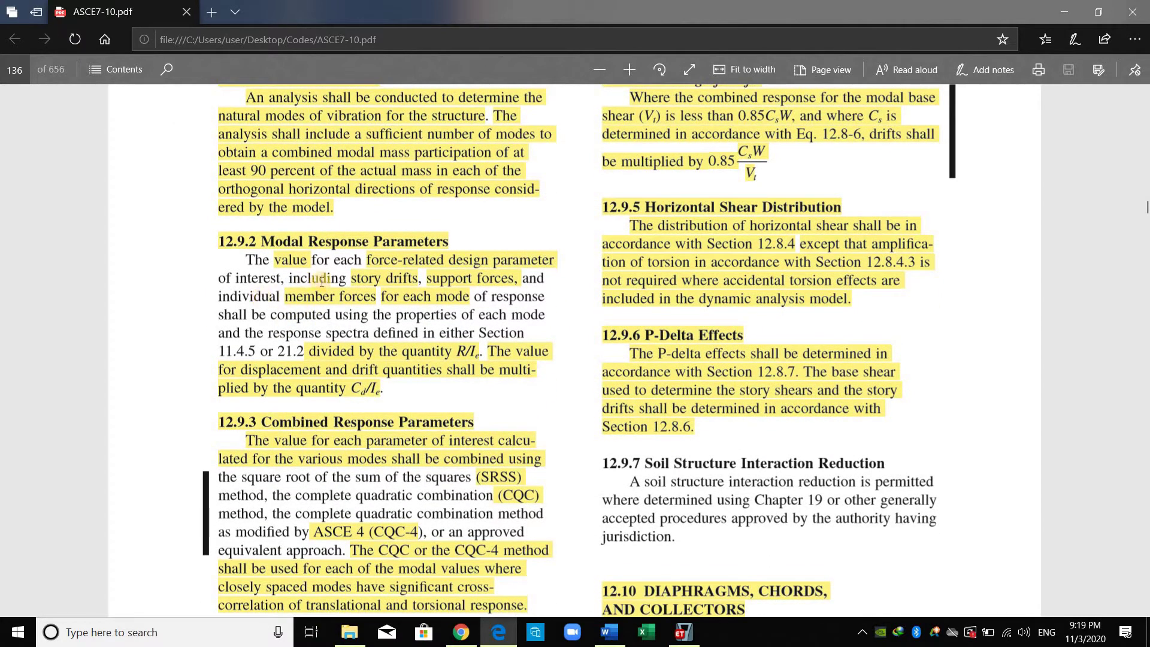
pyautogui.scroll(-2, 367, 257)
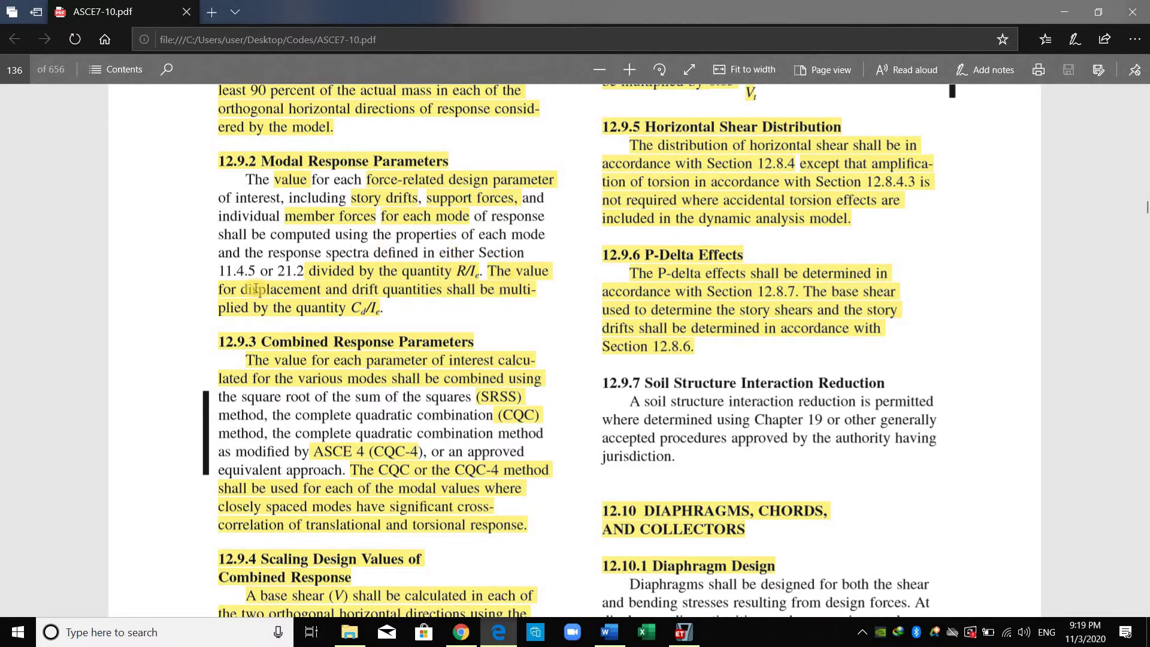
pyautogui.moveTo(239, 290); pyautogui.dragTo(450, 291)
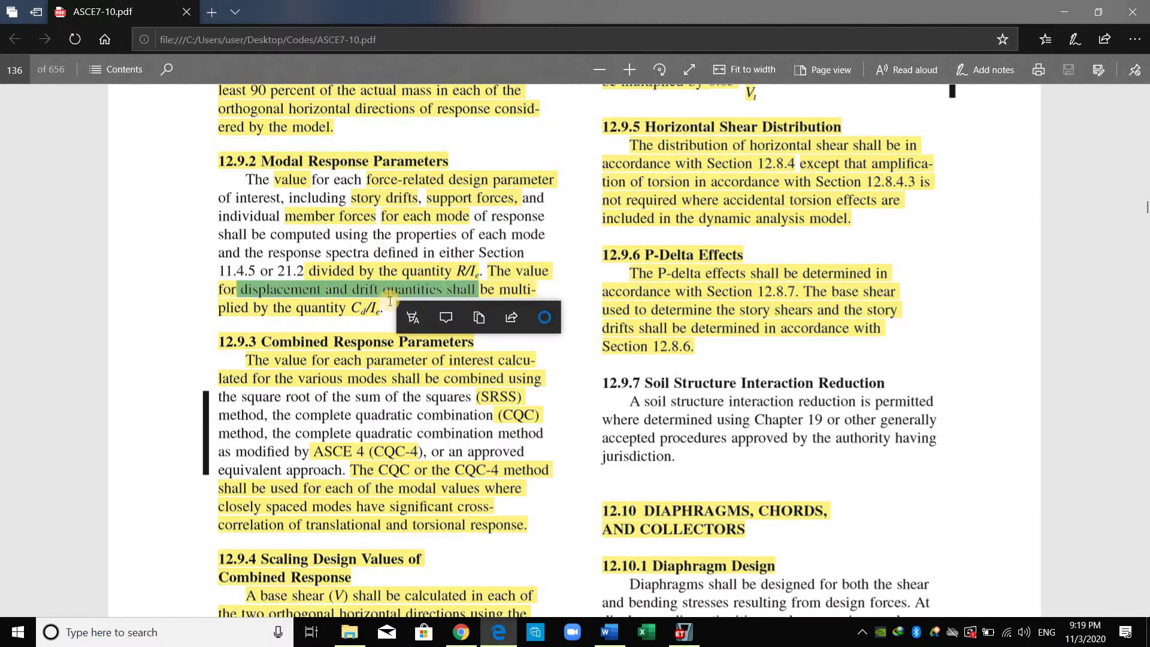
pyautogui.click(344, 309)
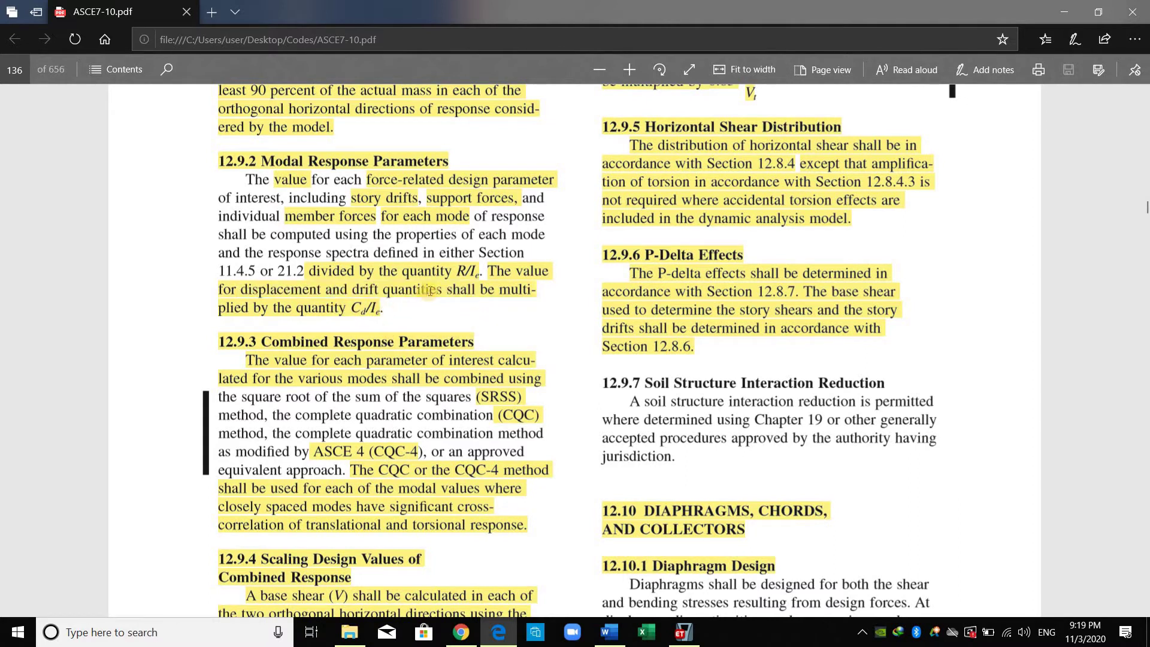
pyautogui.scroll(-1, 476, 398)
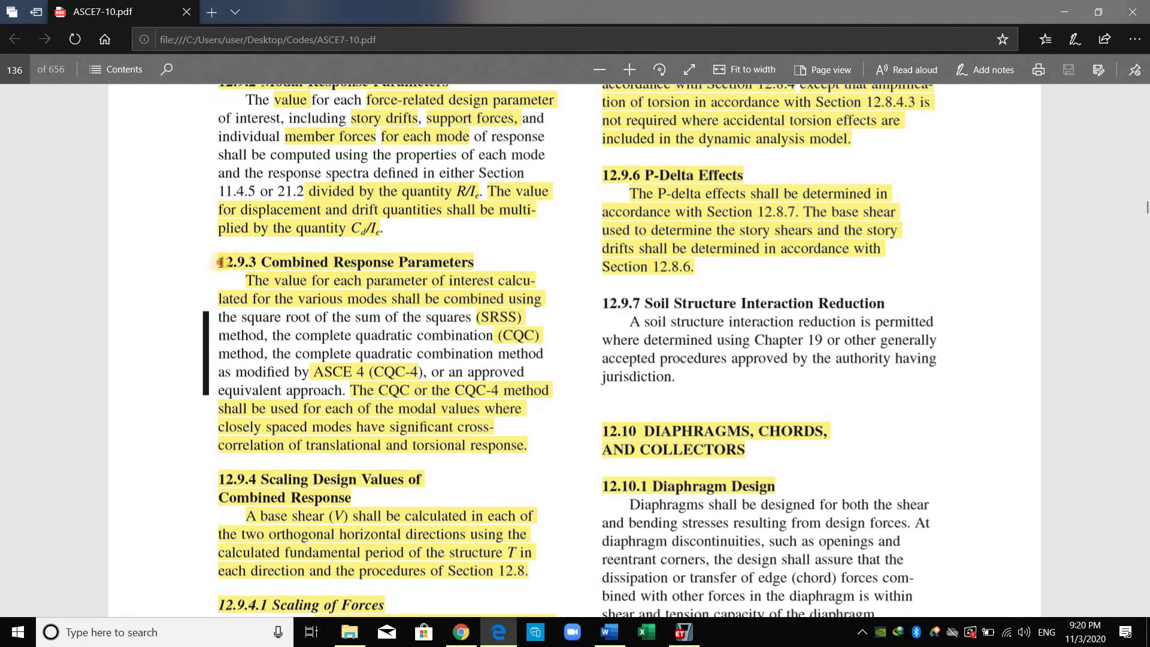
# Step: Read section 12.9.3, Combined Response Parameters, focusing on the SRSS and complete quadratic combination (CQC) methods
pyautogui.moveTo(534, 260); pyautogui.dragTo(431, 333)
pyautogui.click(448, 318)
pyautogui.moveTo(295, 337); pyautogui.dragTo(542, 337)
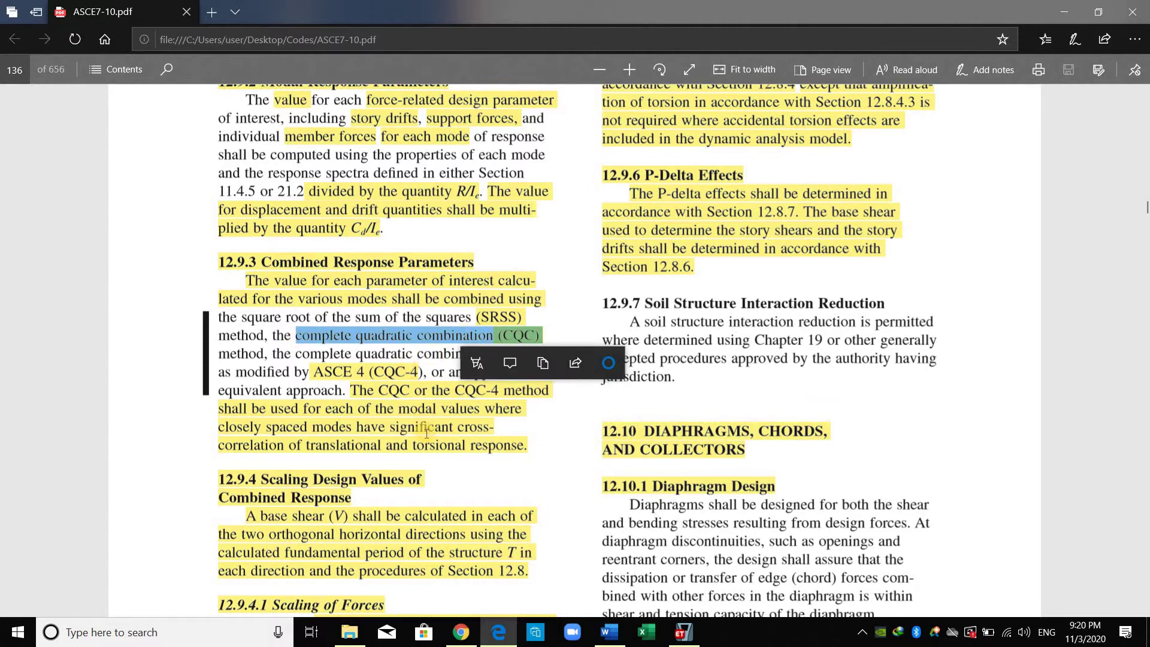
pyautogui.click(409, 367)
# Step: Read section 12.9.4 on scaling design values and the CuTa period limit in section 12.9.4.1, Scaling of Forces
pyautogui.scroll(-2, 455, 401)
pyautogui.scroll(-4, 458, 397)
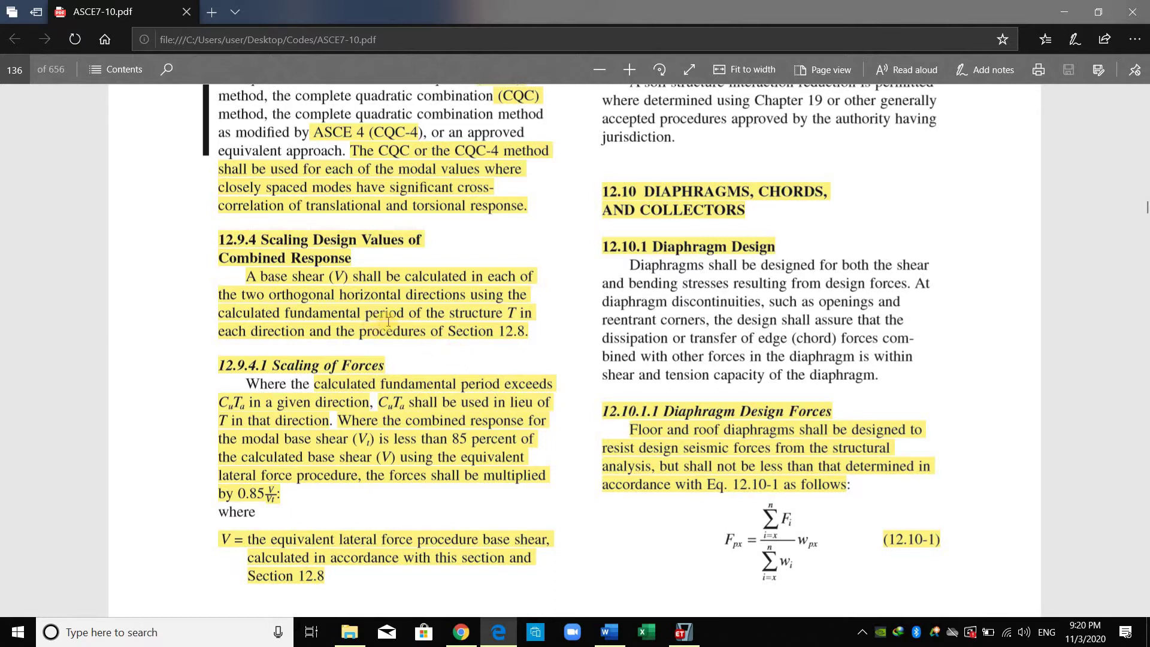
pyautogui.scroll(-1, 388, 322)
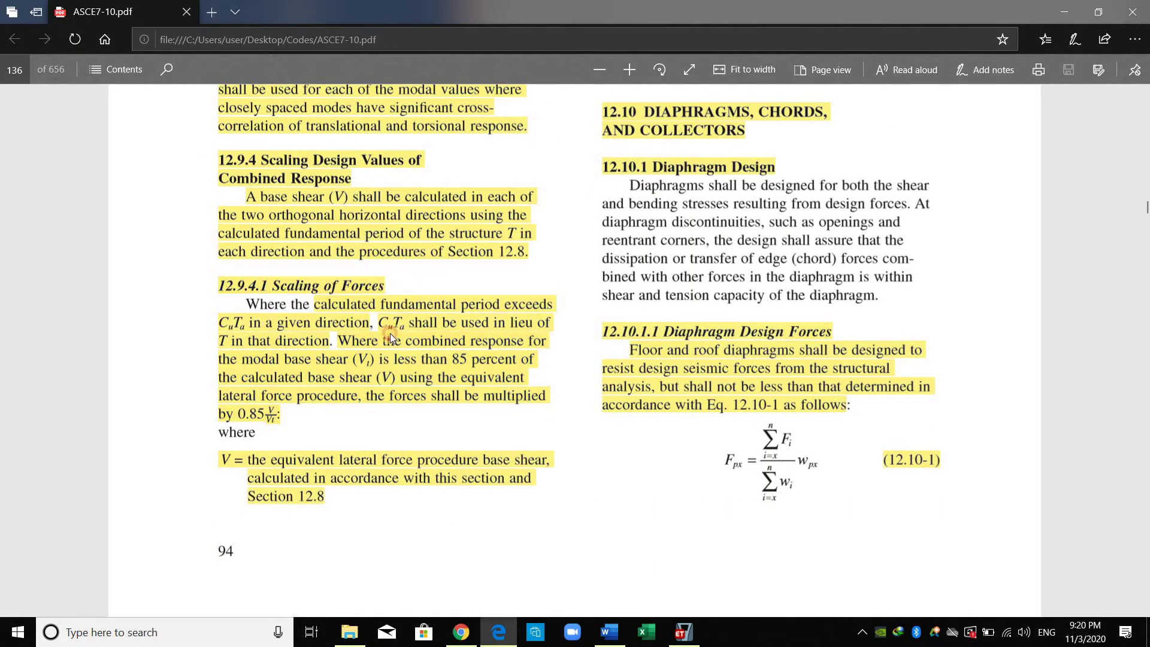
pyautogui.doubleClick(359, 414)
pyautogui.click(329, 341)
# Step: Switch to Chrome to view the uploaded videos on the YouTube channel, and return to the ASCE7-10 PDF in Edge
pyautogui.click(474, 629)
pyautogui.scroll(-1, 476, 479)
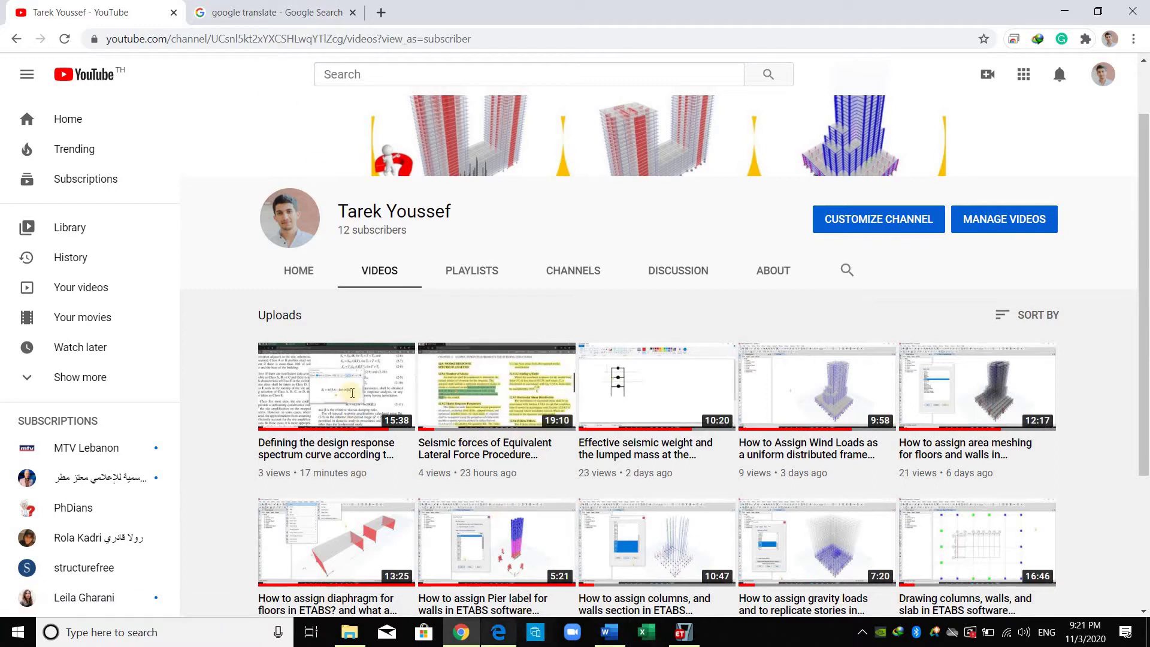
pyautogui.click(498, 632)
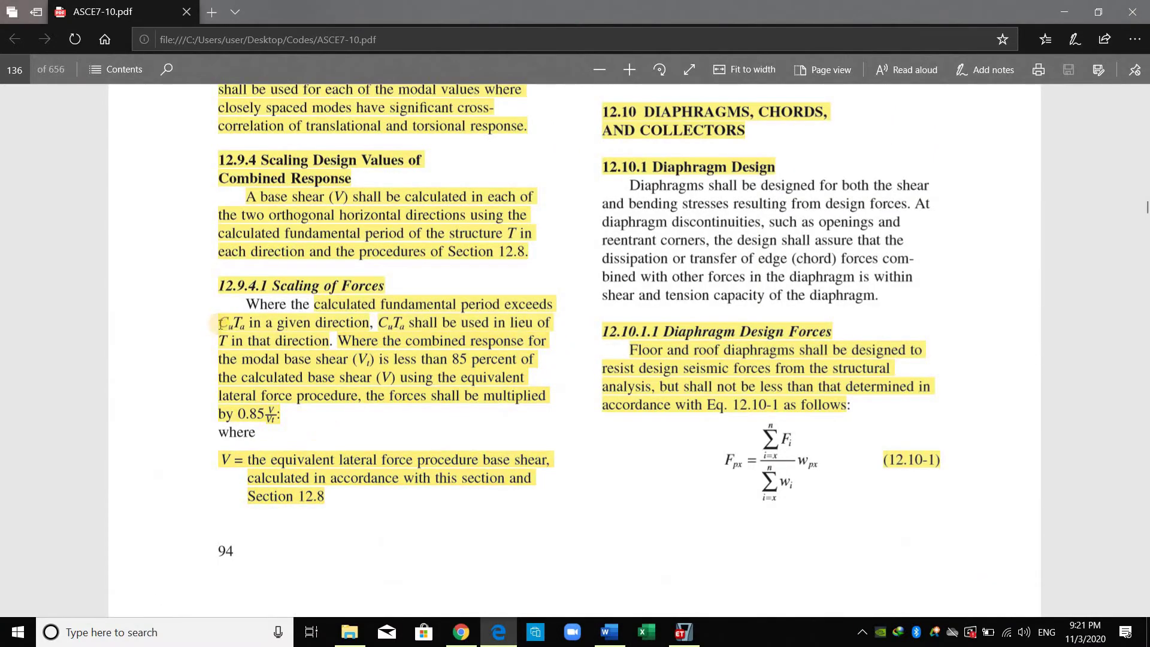
# Step: Examine the 85 percent base shear rule and the 0.85V/Vt force multiplier in section 12.9.4.1
pyautogui.doubleClick(246, 323)
pyautogui.click(378, 356)
pyautogui.moveTo(278, 415); pyautogui.dragTo(235, 421)
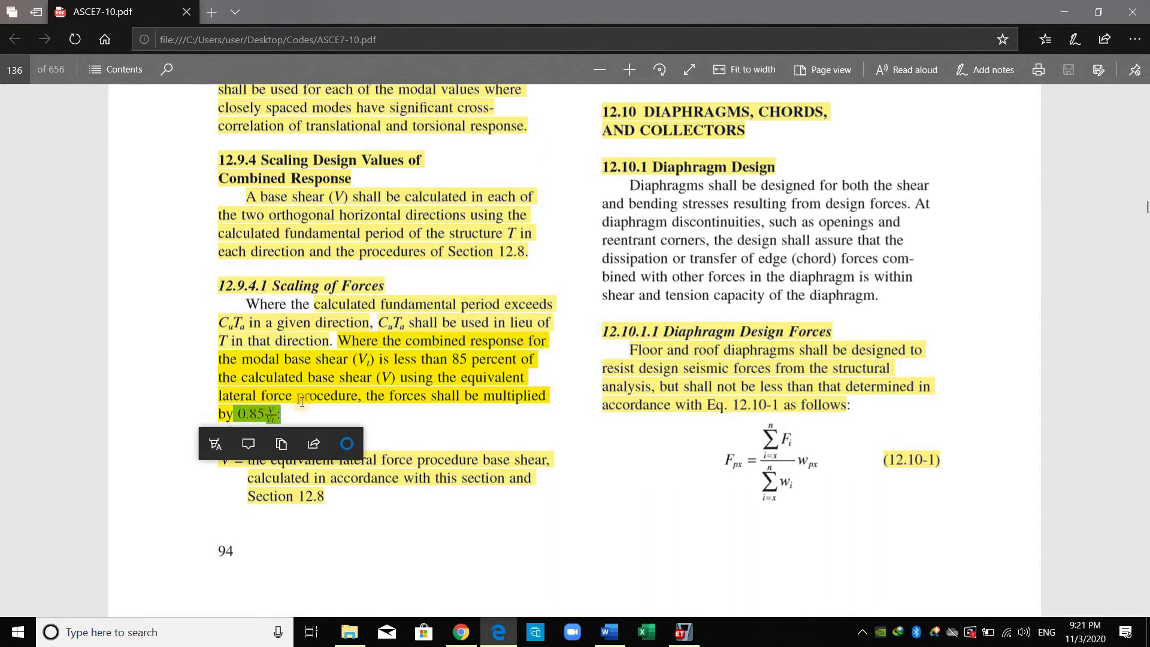
pyautogui.click(516, 430)
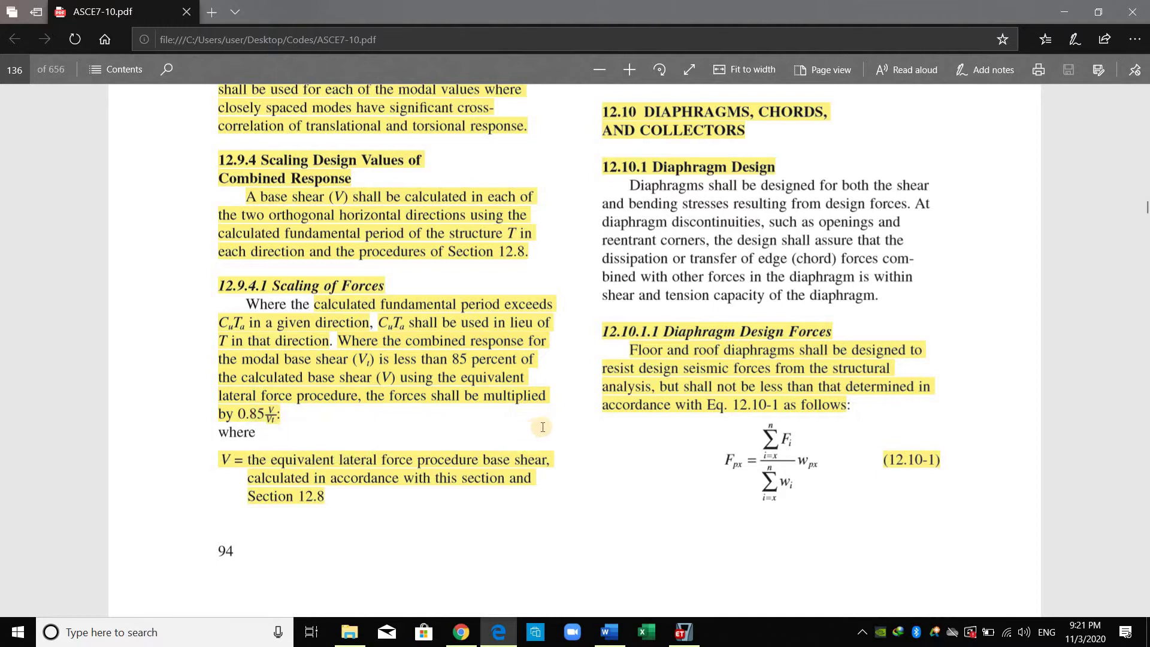
# Step: Read section 12.9.4.2, Scaling of Drifts, and the neighbouring provisions on horizontal shear distribution
pyautogui.scroll(5, 557, 426)
pyautogui.scroll(3, 557, 426)
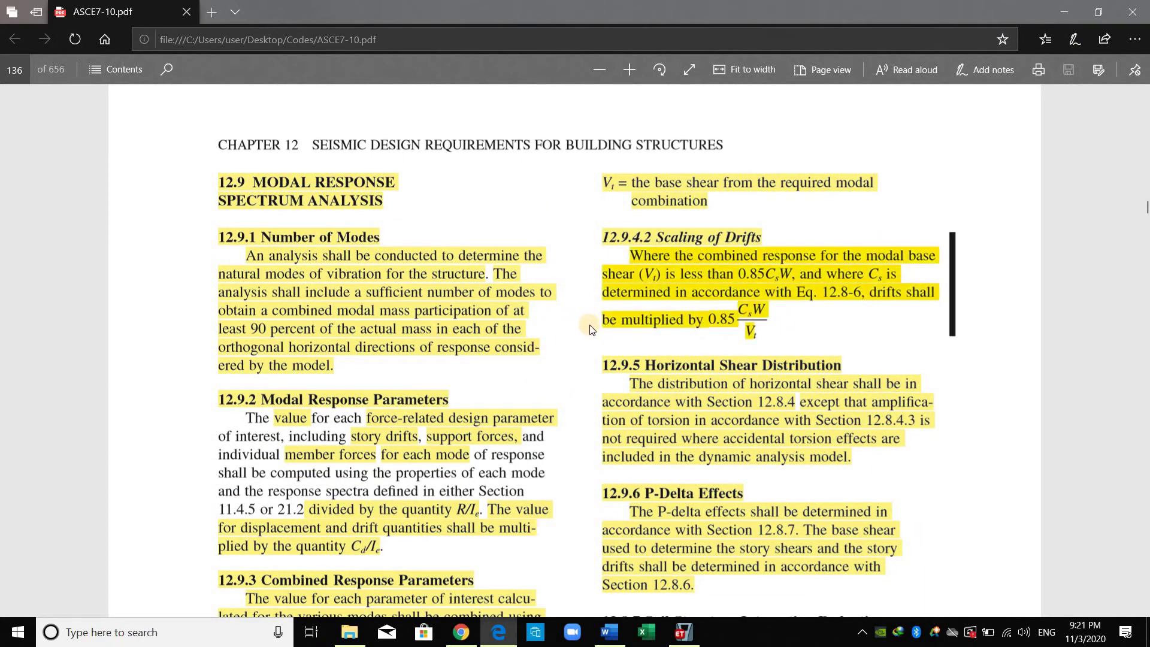
pyautogui.scroll(-8, 662, 334)
pyautogui.scroll(5, 661, 333)
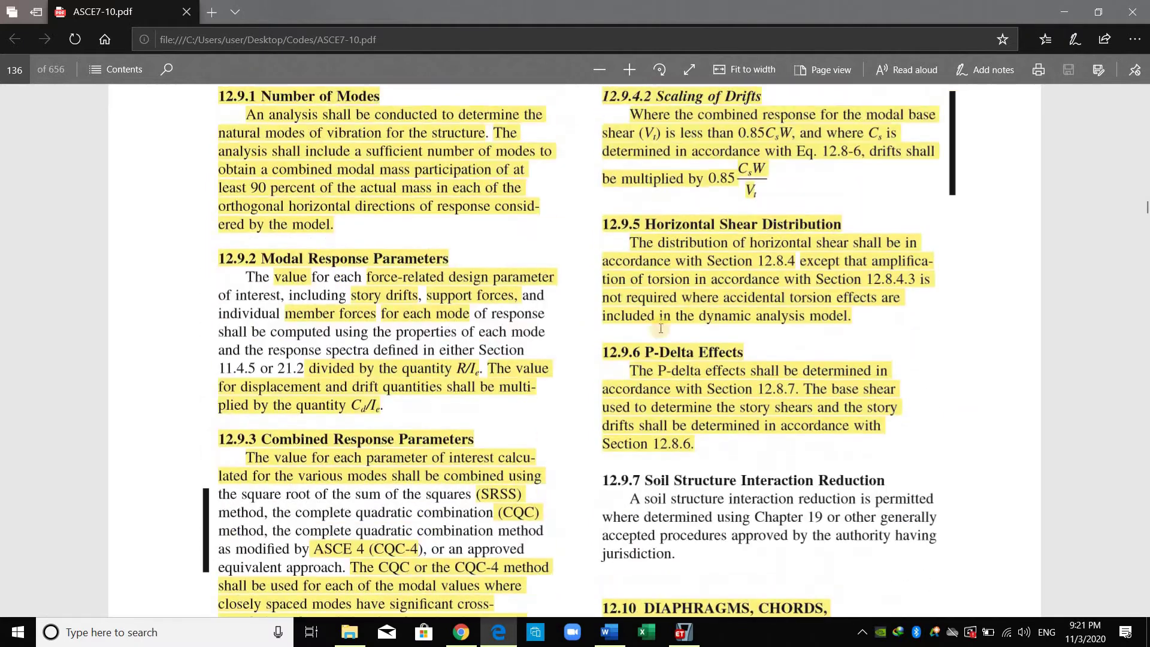
# Step: Switch back to ETABS and review the list of defined load cases
pyautogui.click(1060, 7)
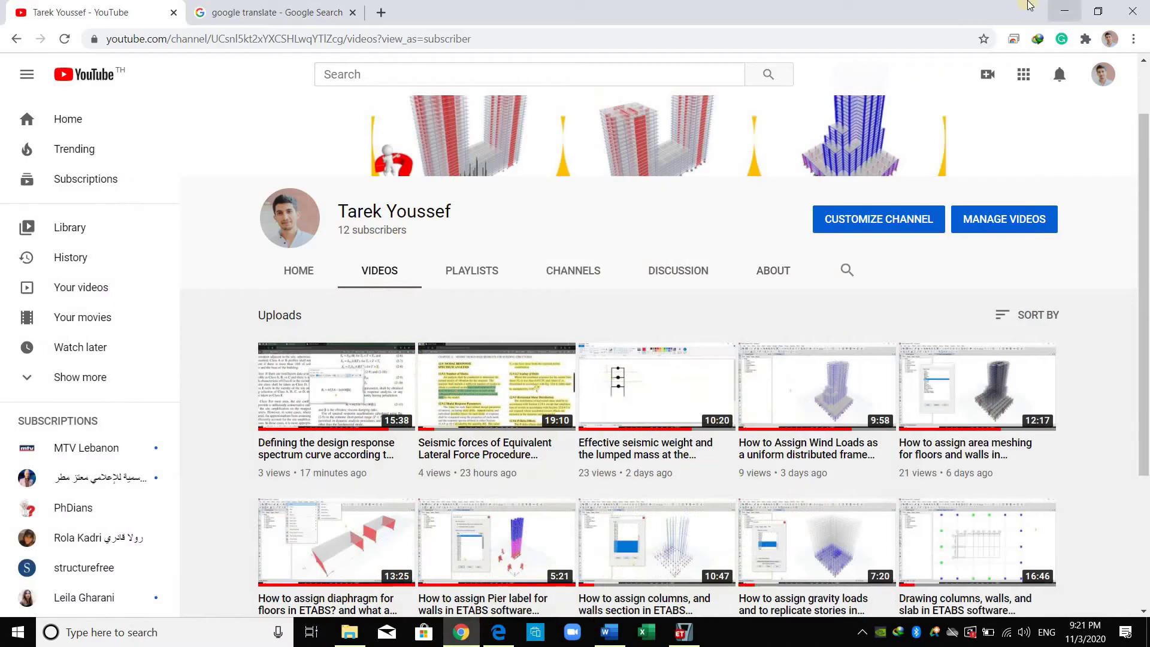
pyautogui.click(1063, 7)
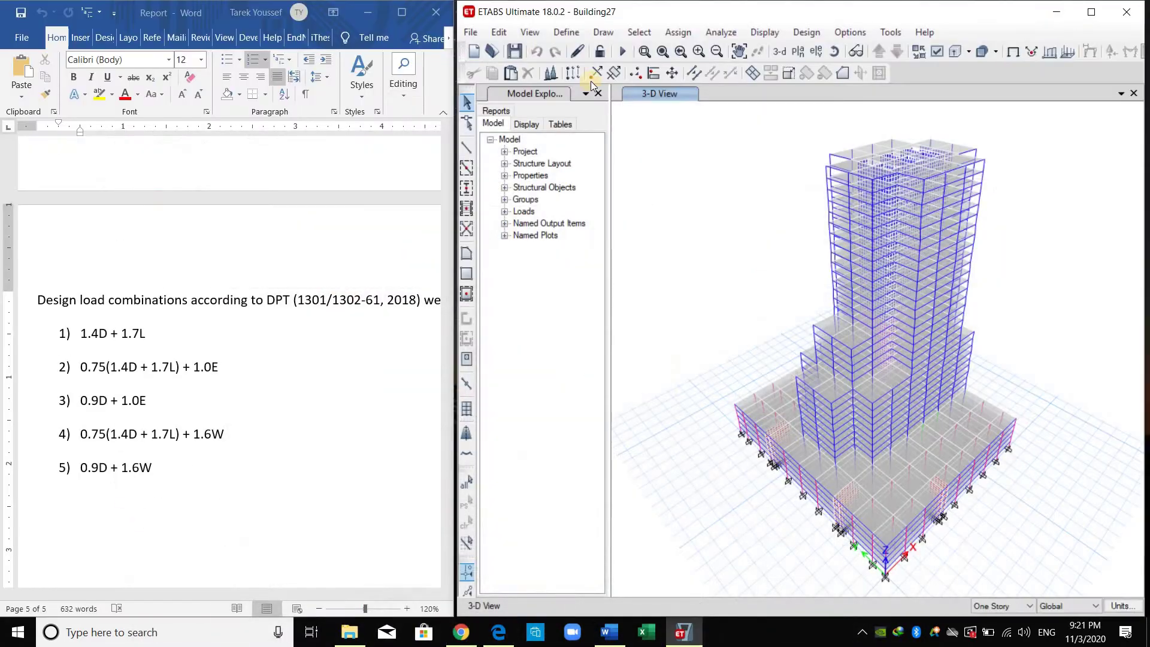
pyautogui.click(567, 33)
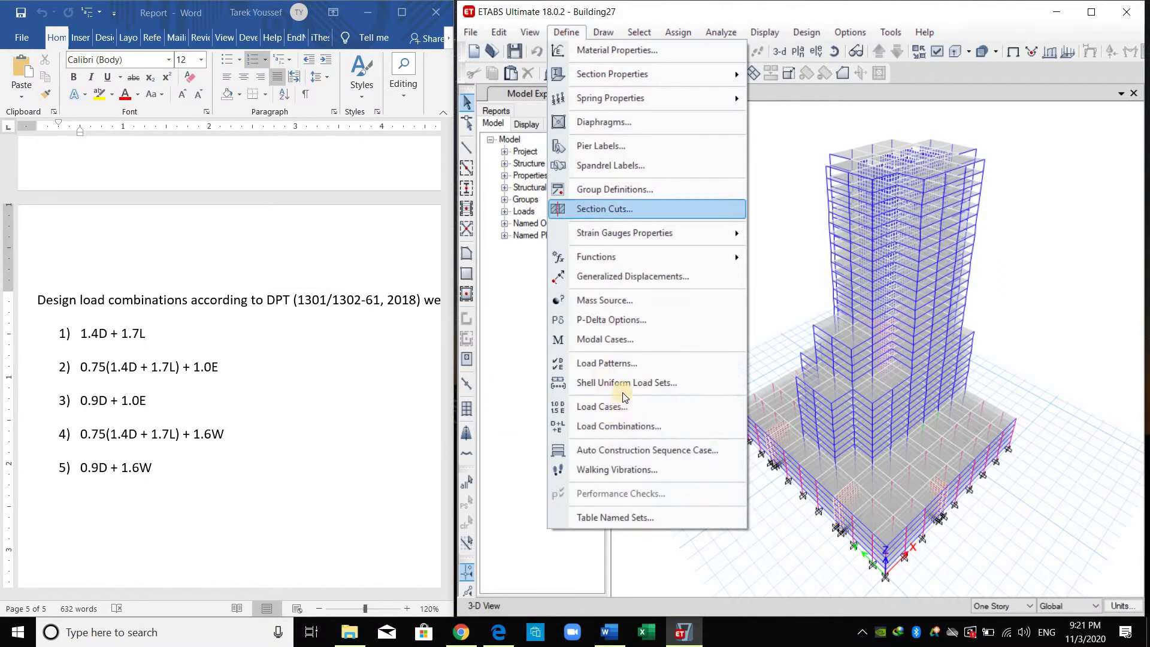
pyautogui.click(602, 406)
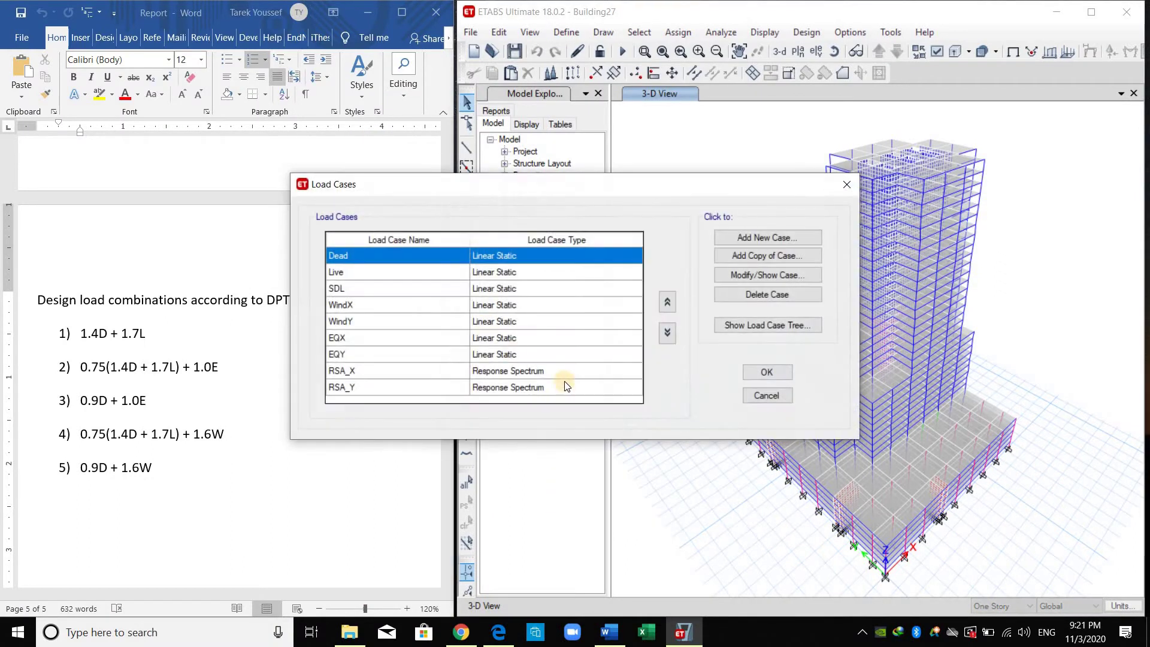
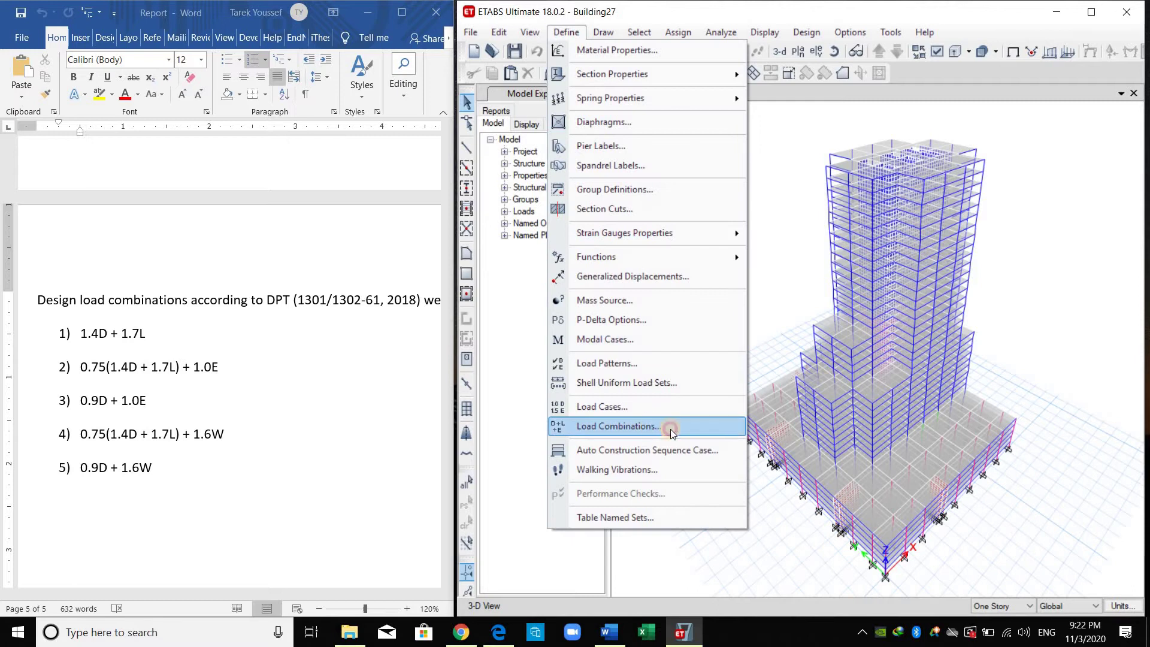
# Step: Create a load combination named Reduced RSA-X that uses the RSA_X load case instead of Dead
pyautogui.click(616, 426)
pyautogui.moveTo(639, 198); pyautogui.dragTo(840, 197)
pyautogui.click(862, 245)
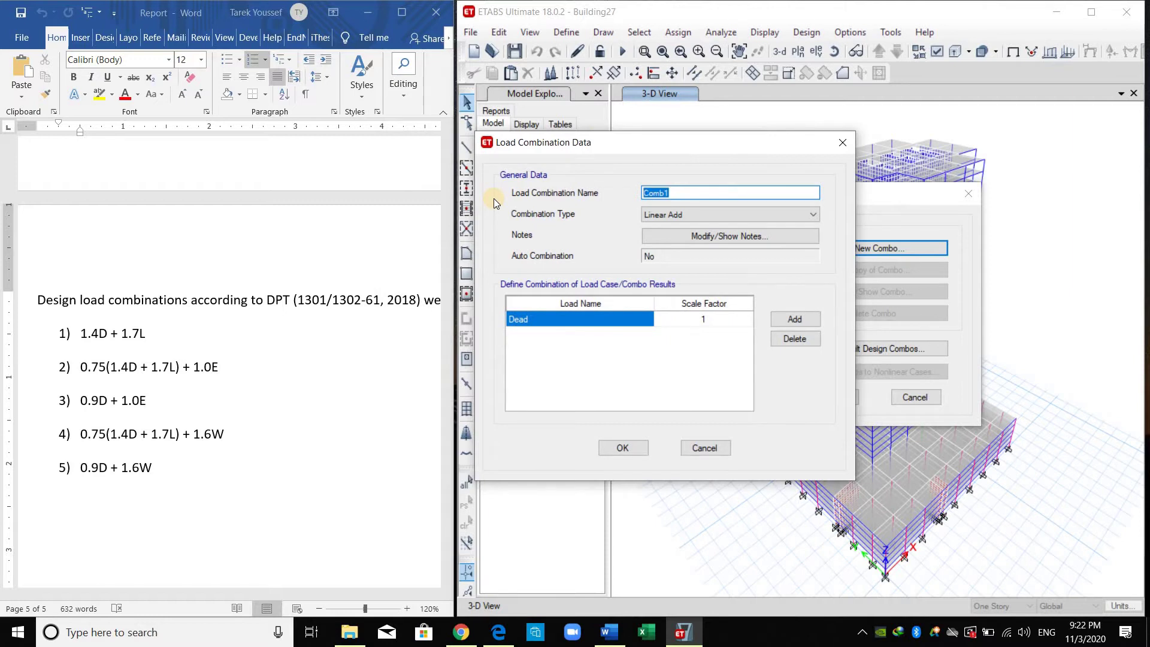
pyautogui.write('Reduced RSA-X')
pyautogui.click(584, 322)
pyautogui.click(559, 321)
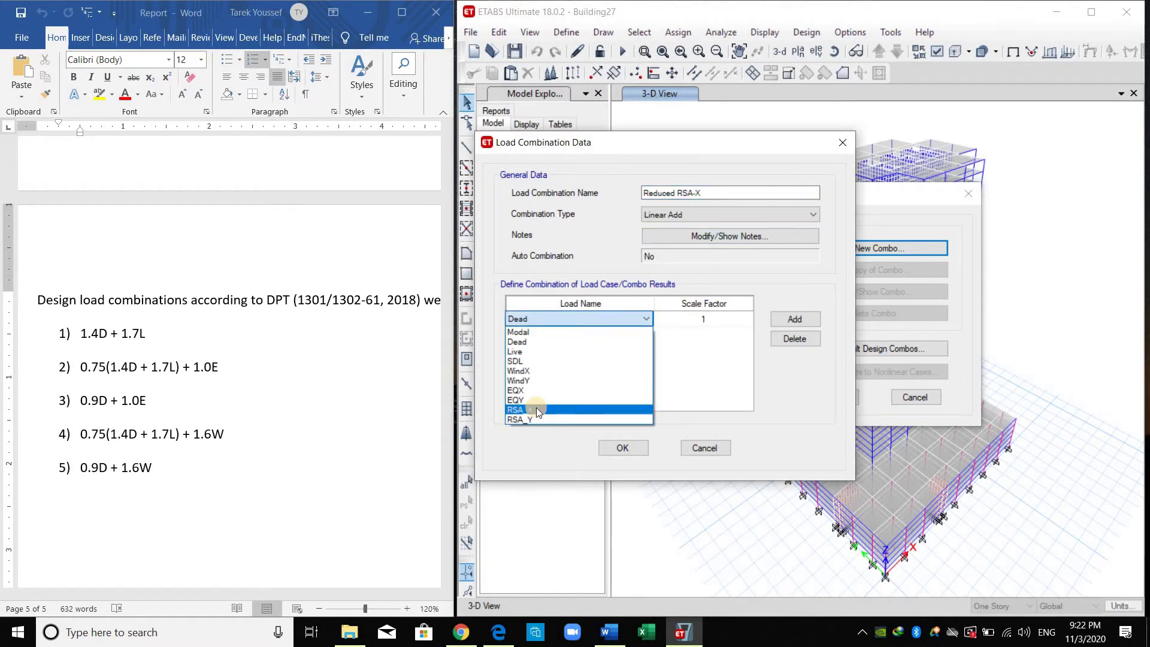
pyautogui.click(746, 357)
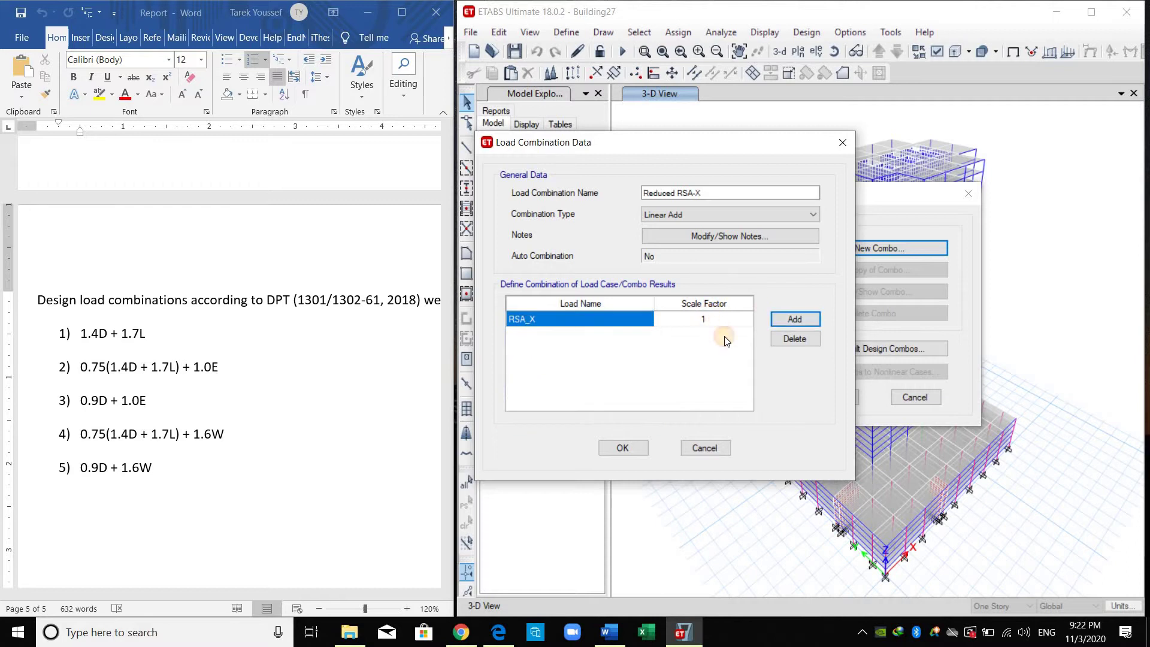
# Step: Switch to the ASCE7-10 PDF in Edge and check the division by R/Ie required in section 12.9.2
pyautogui.click(499, 631)
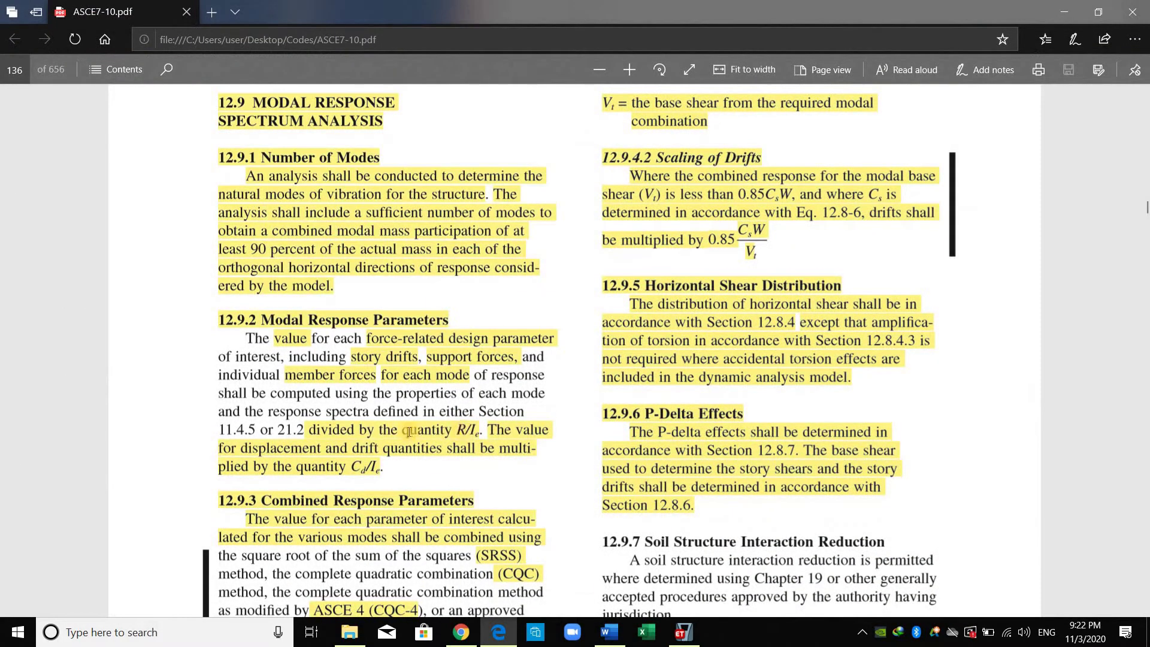
pyautogui.moveTo(310, 431); pyautogui.dragTo(354, 431)
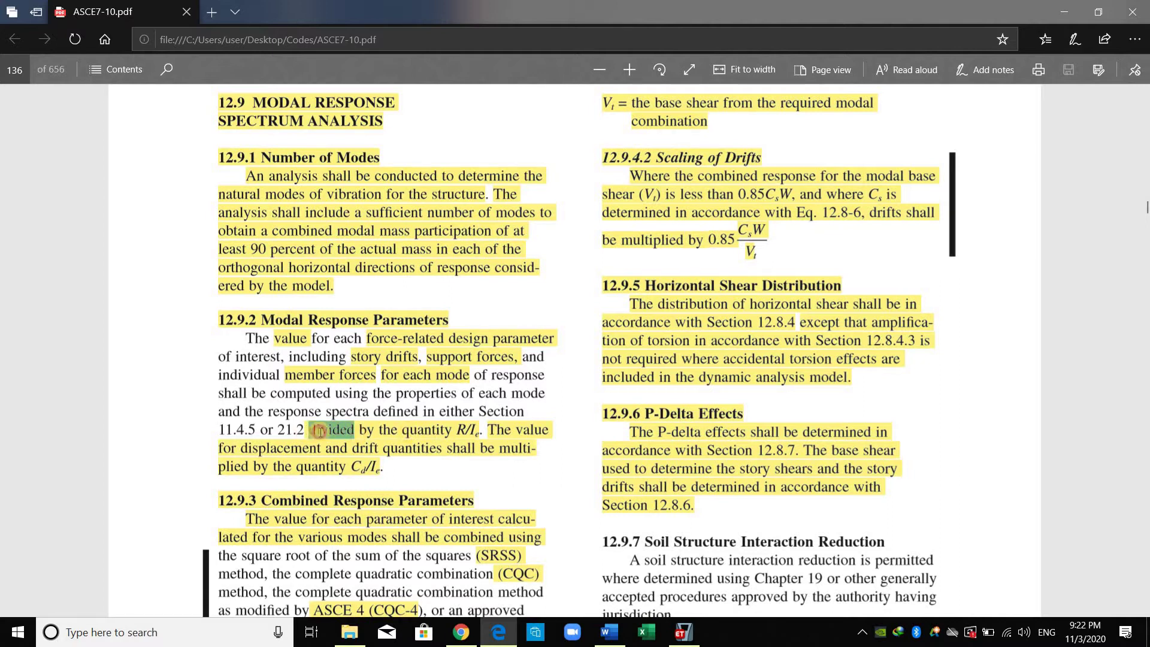
pyautogui.doubleClick(355, 431)
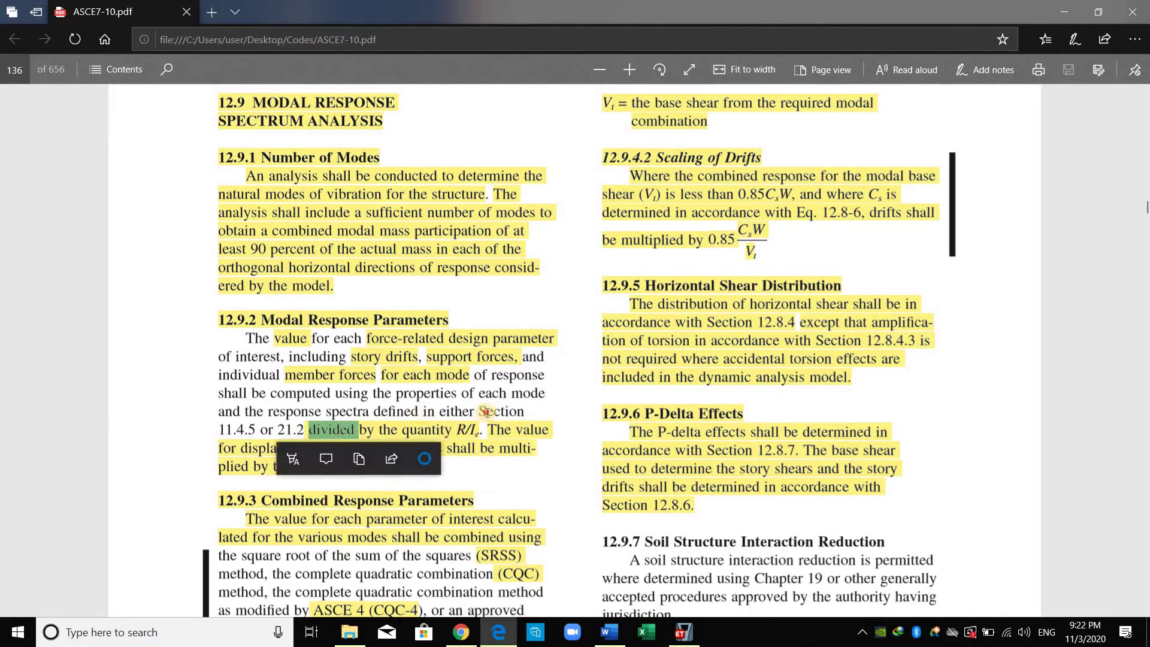
pyautogui.click(420, 412)
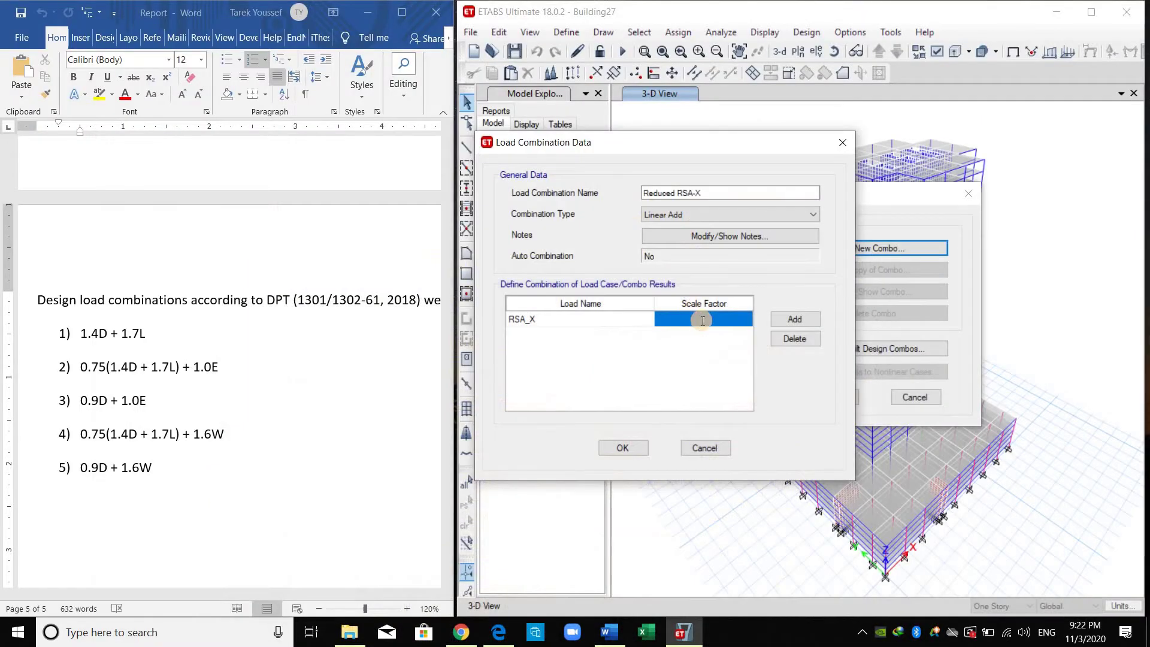
# Step: Back in ETABS, set the RSA_X scale factor to 1.25/6 and save the Reduced RSA-X combination
pyautogui.click(702, 320)
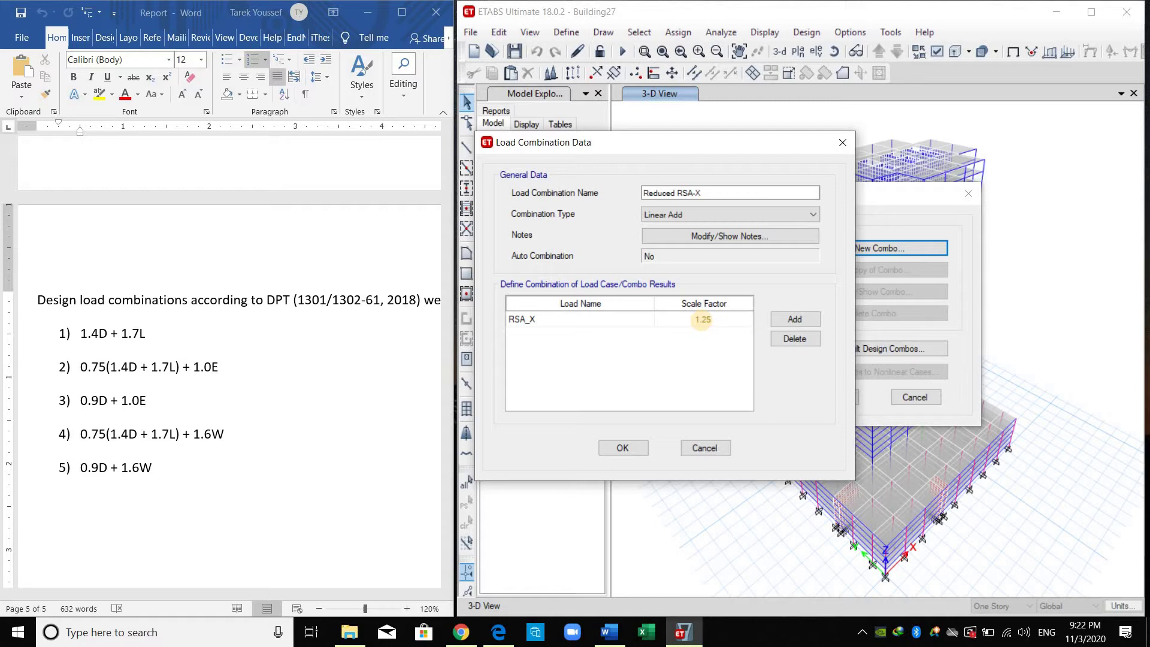
pyautogui.write('1.25/6')
pyautogui.press('Return')
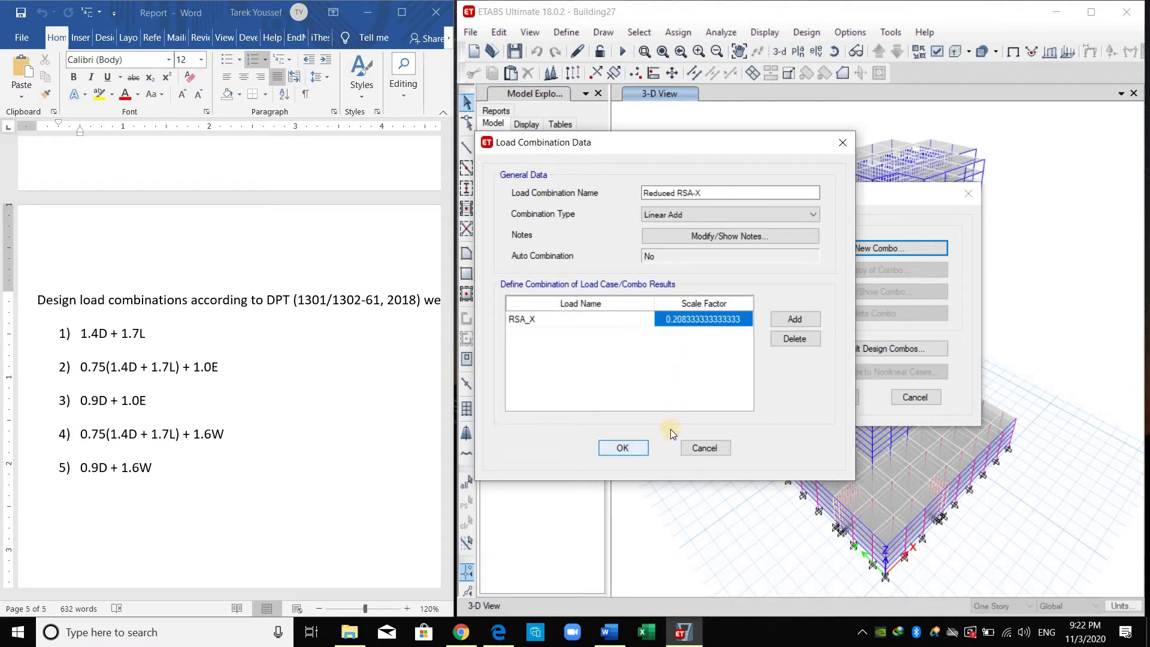
pyautogui.click(623, 448)
# Step: Copy the Reduced RSA-X combination as Reduced RSA-Y, replace its load case with RSA_Y, and save it
pyautogui.click(871, 269)
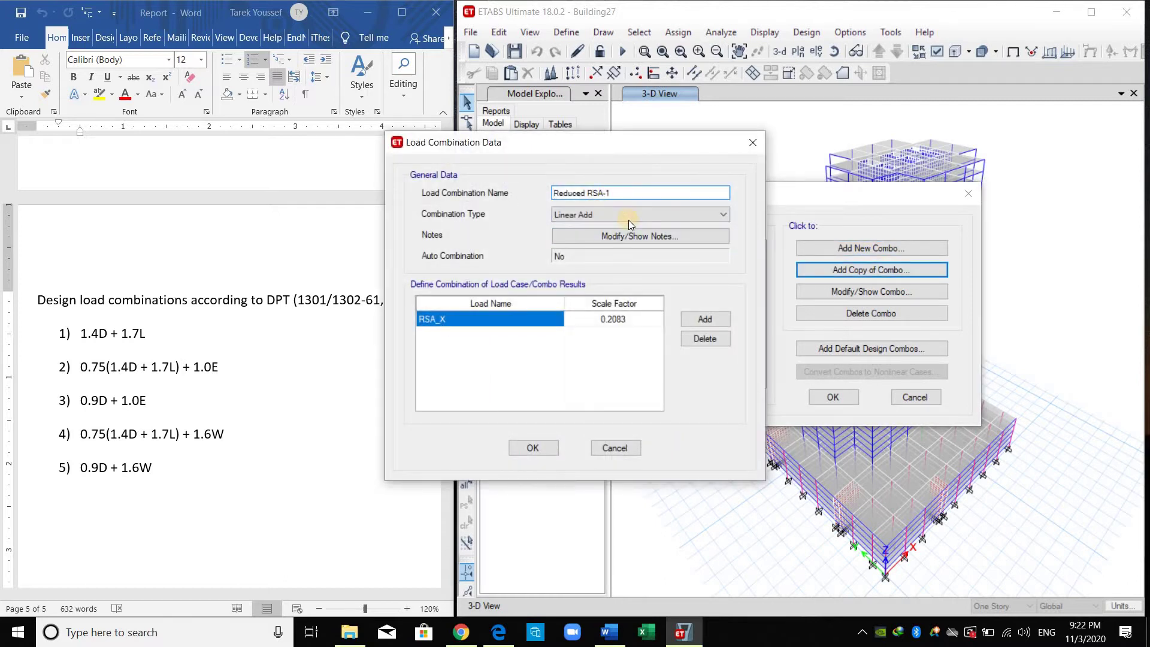
pyautogui.press('BackSpace')
pyautogui.write('Y')
pyautogui.click(544, 333)
pyautogui.click(526, 325)
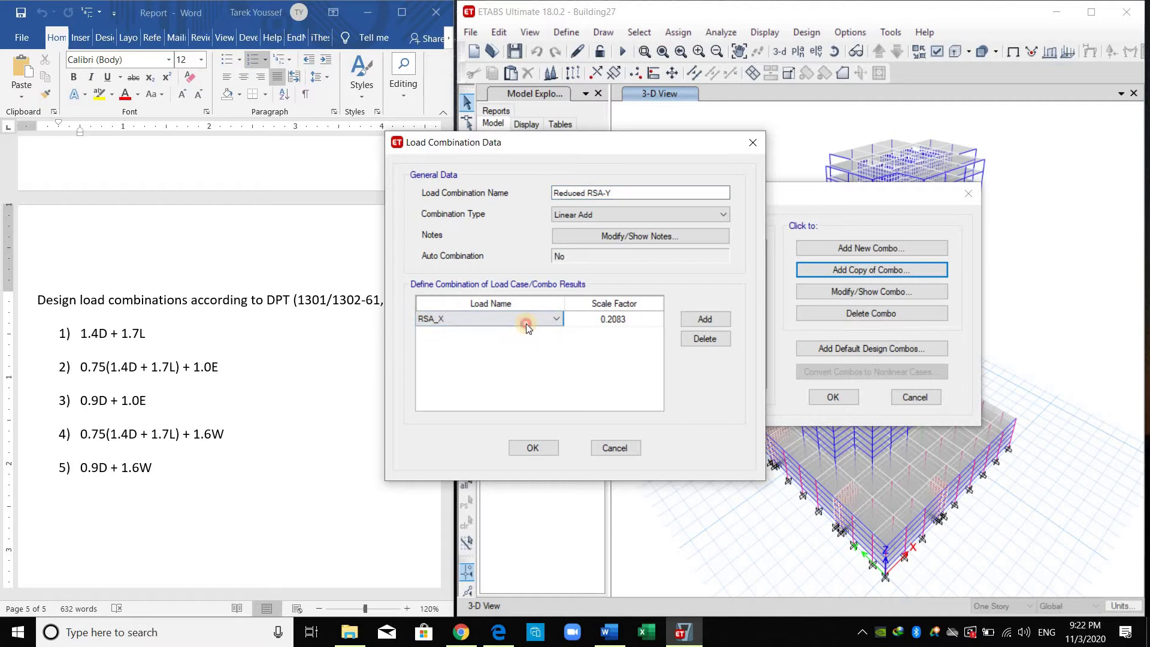
pyautogui.click(627, 318)
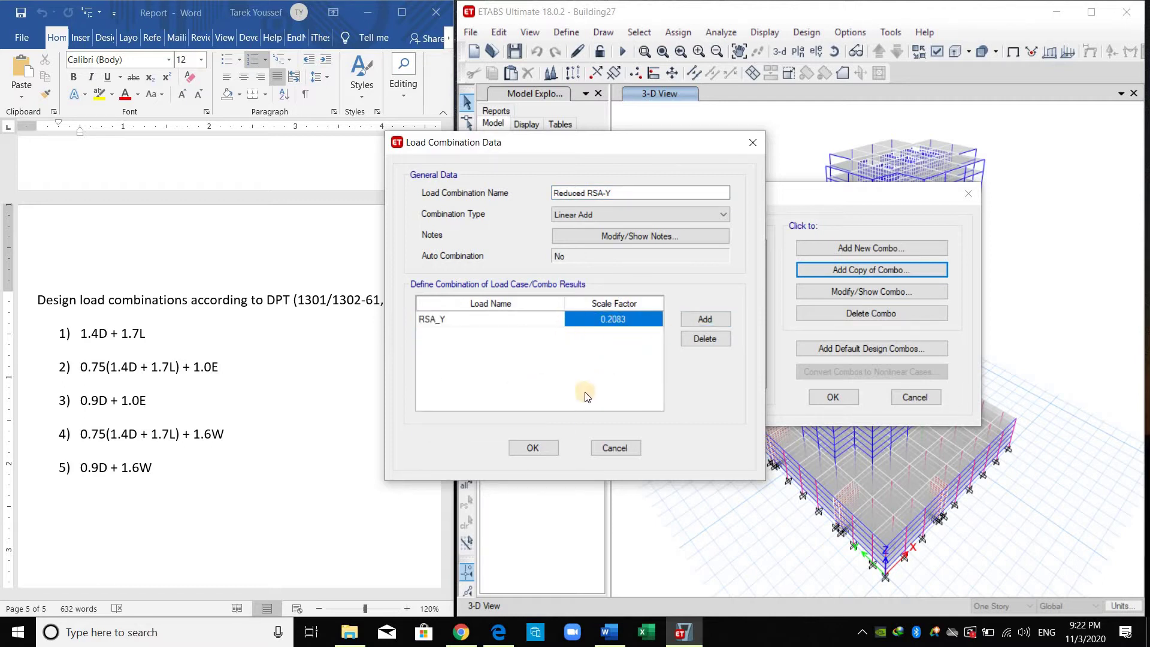
pyautogui.click(521, 449)
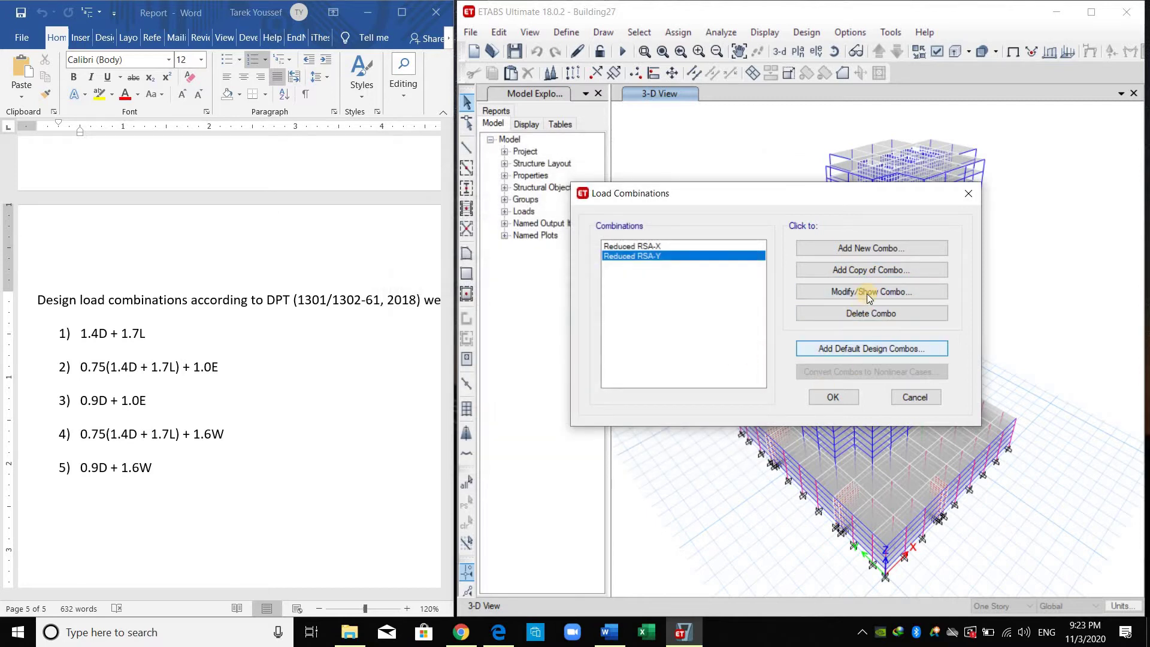
# Step: Copy the Reduced RSA-Y load combination and name the copy Displacement RSA-X
pyautogui.click(885, 270)
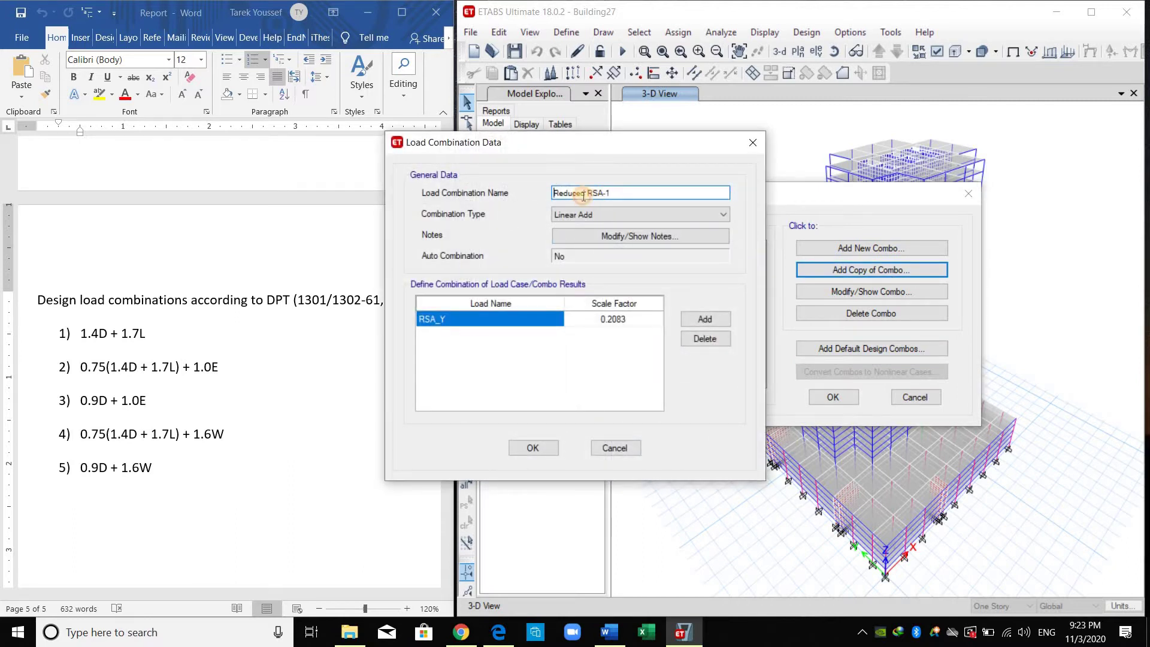
pyautogui.moveTo(583, 196); pyautogui.dragTo(513, 197)
pyautogui.write('D')
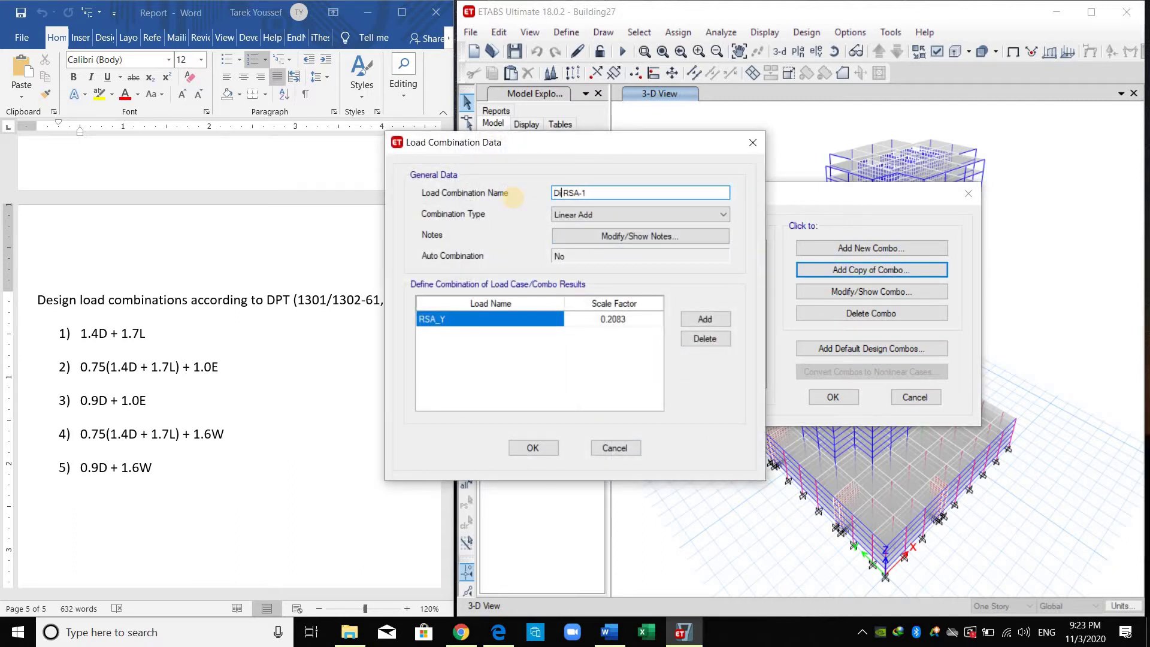
pyautogui.write('isplacement')
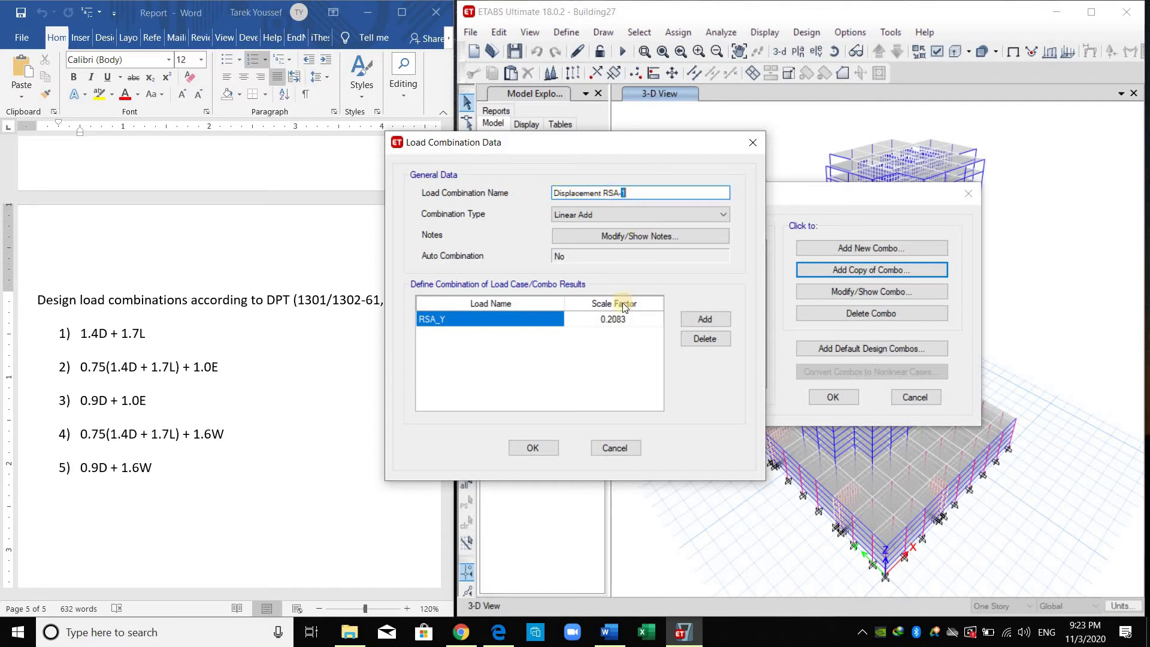
pyautogui.press('BackSpace')
pyautogui.write('X')
pyautogui.click(498, 631)
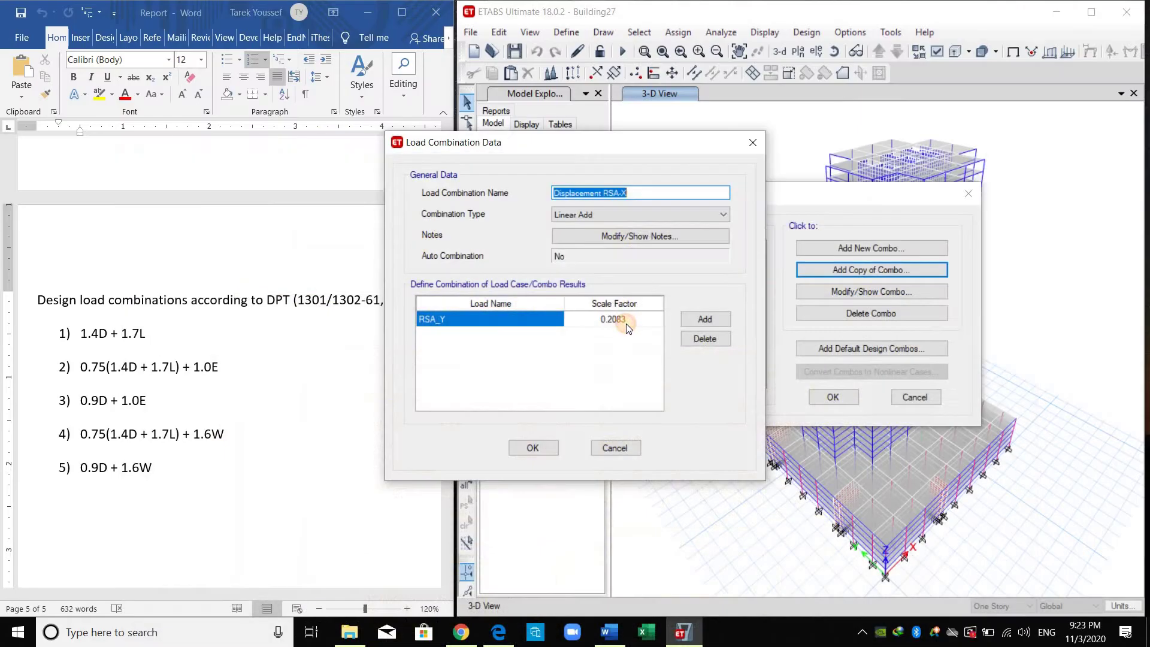
# Step: Try a scale factor of 5/1.25 with Reduced RSA-X as the load in the Displacement RSA-X combination
pyautogui.click(627, 323)
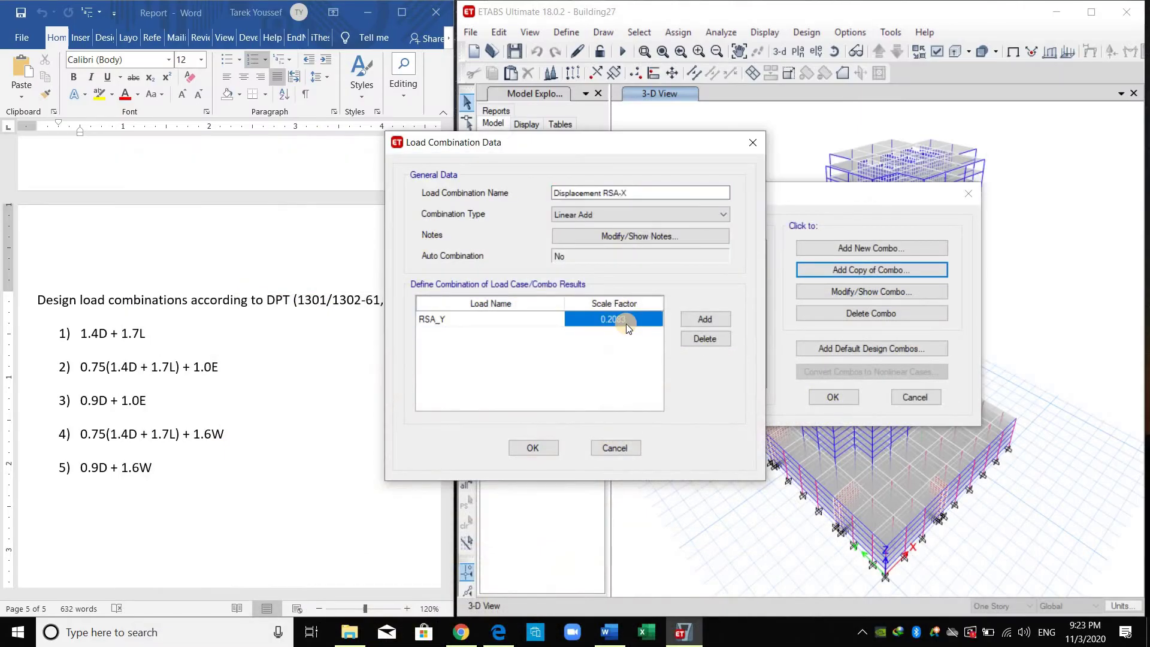
pyautogui.write('5')
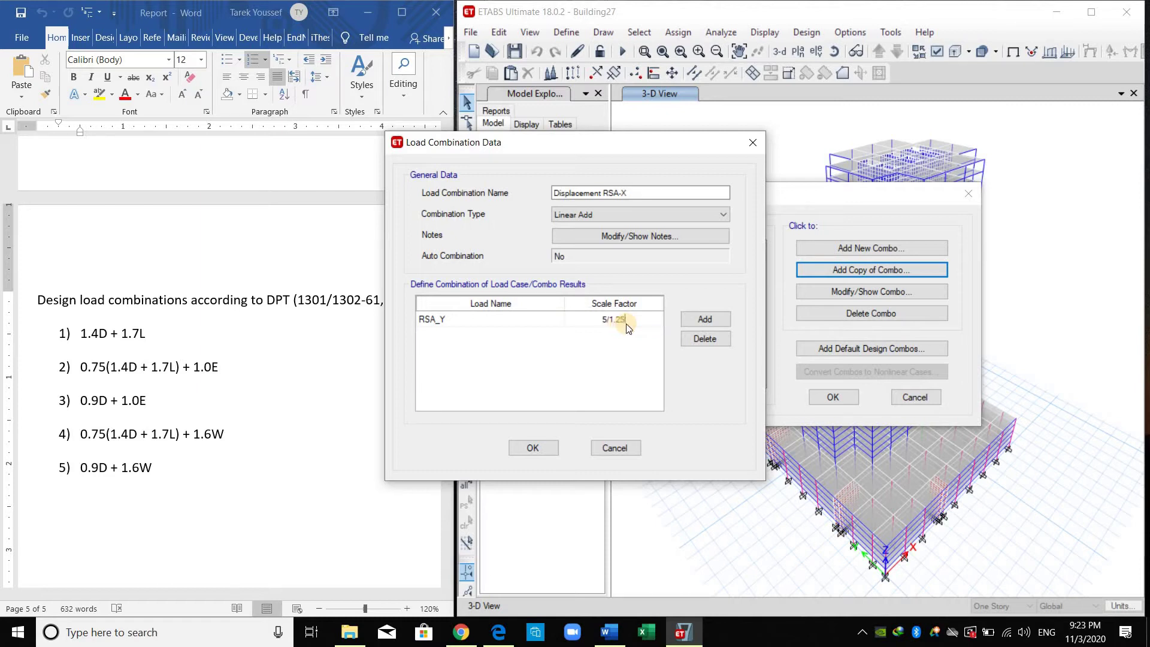
pyautogui.write('/1.25')
pyautogui.click(603, 320)
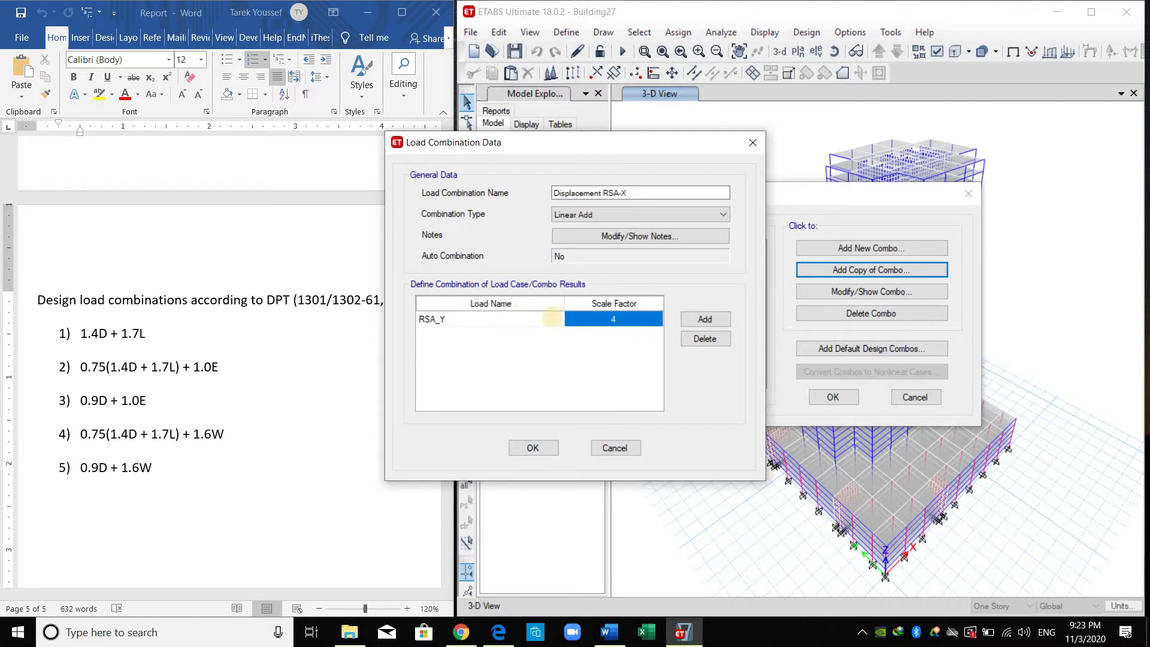
pyautogui.click(552, 319)
pyautogui.click(552, 319)
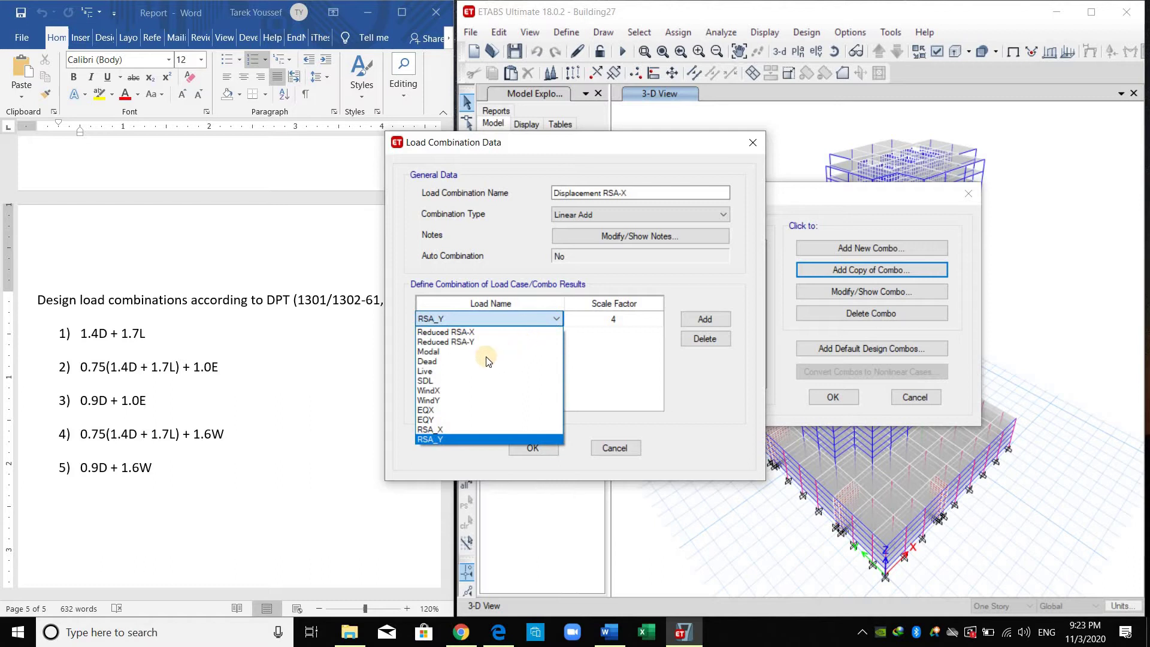
pyautogui.click(470, 331)
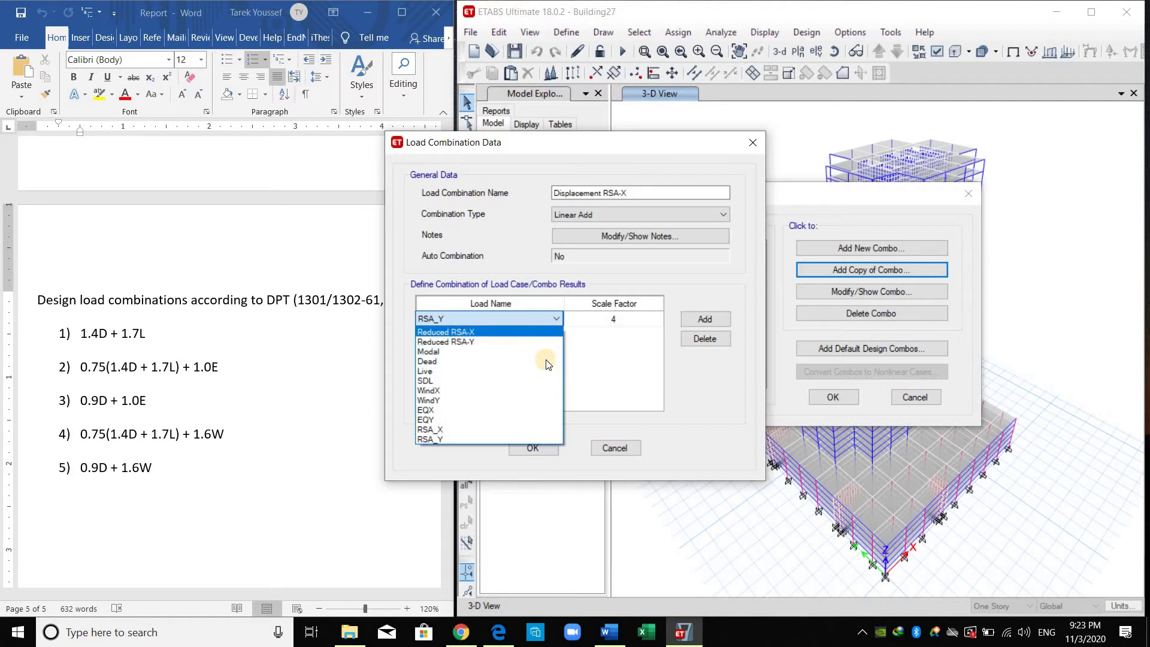
pyautogui.click(625, 319)
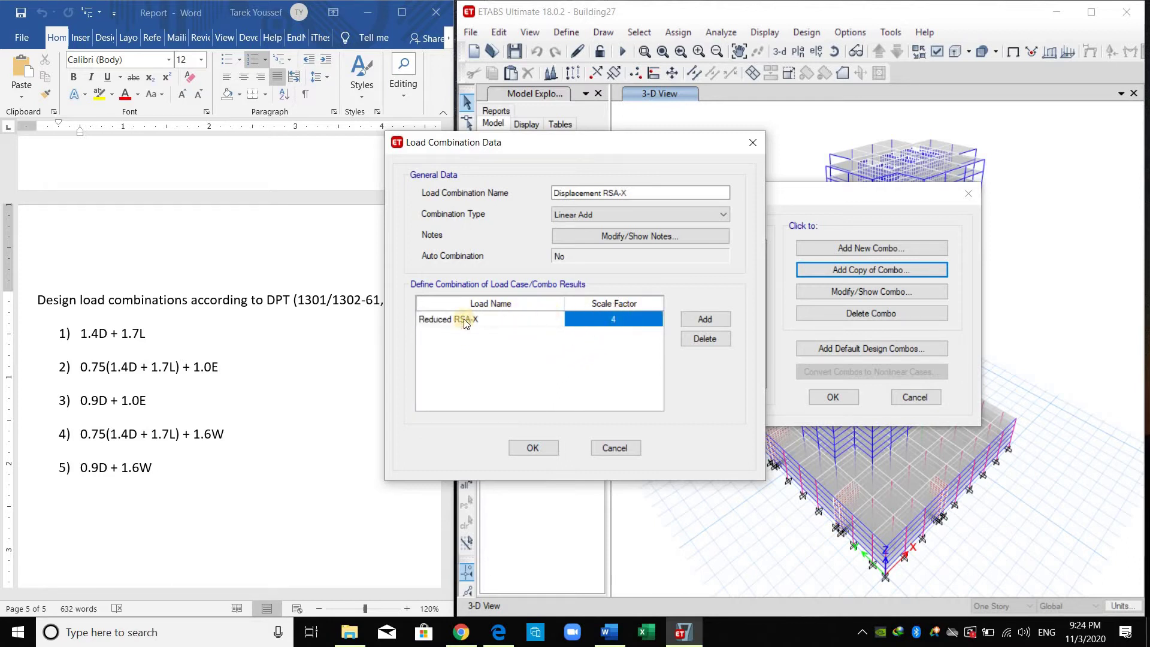
# Step: Assign the RSA_X load case with a scale factor of 5/6 and save the Displacement RSA-X combination
pyautogui.click(498, 316)
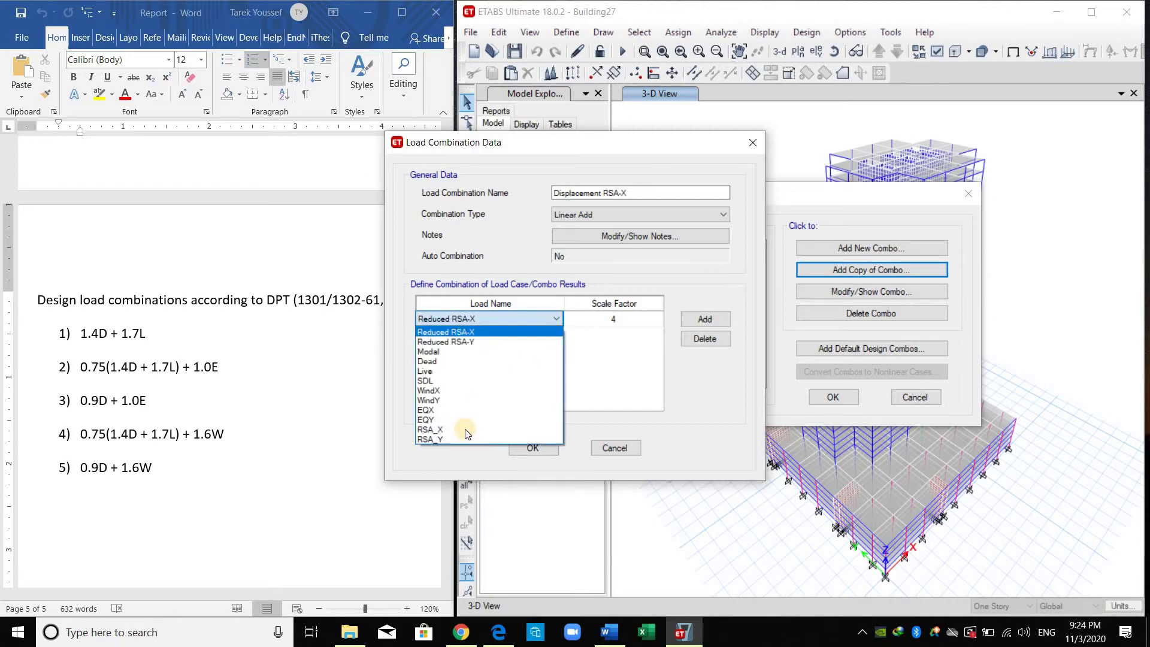
pyautogui.click(465, 429)
pyautogui.click(599, 324)
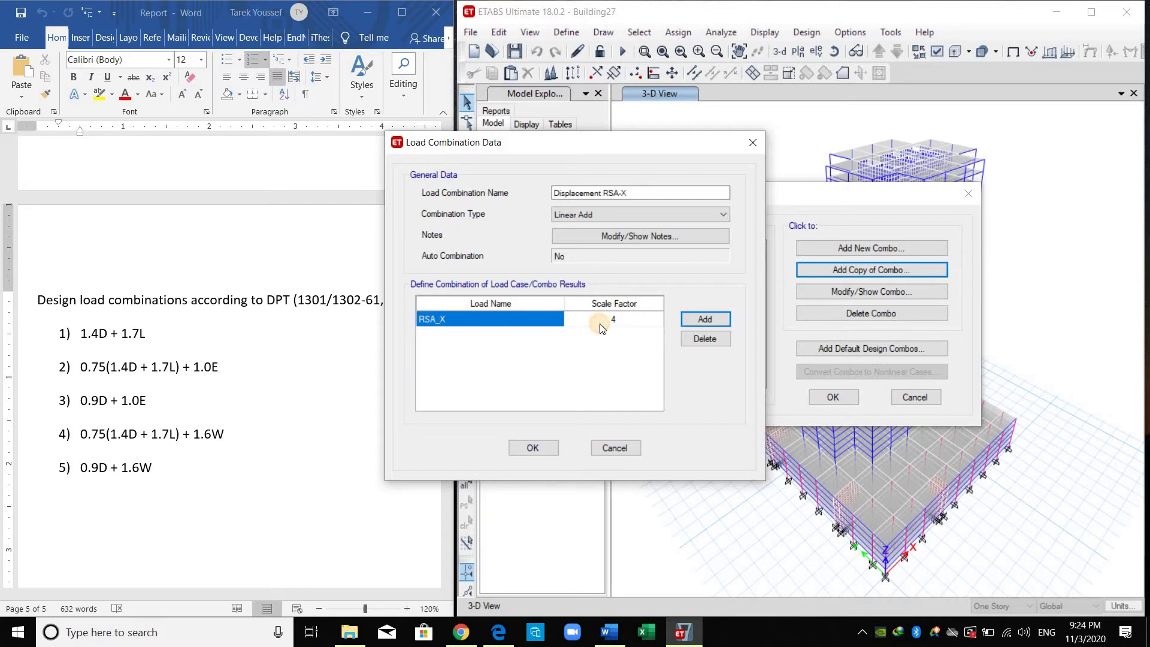
pyautogui.click(601, 323)
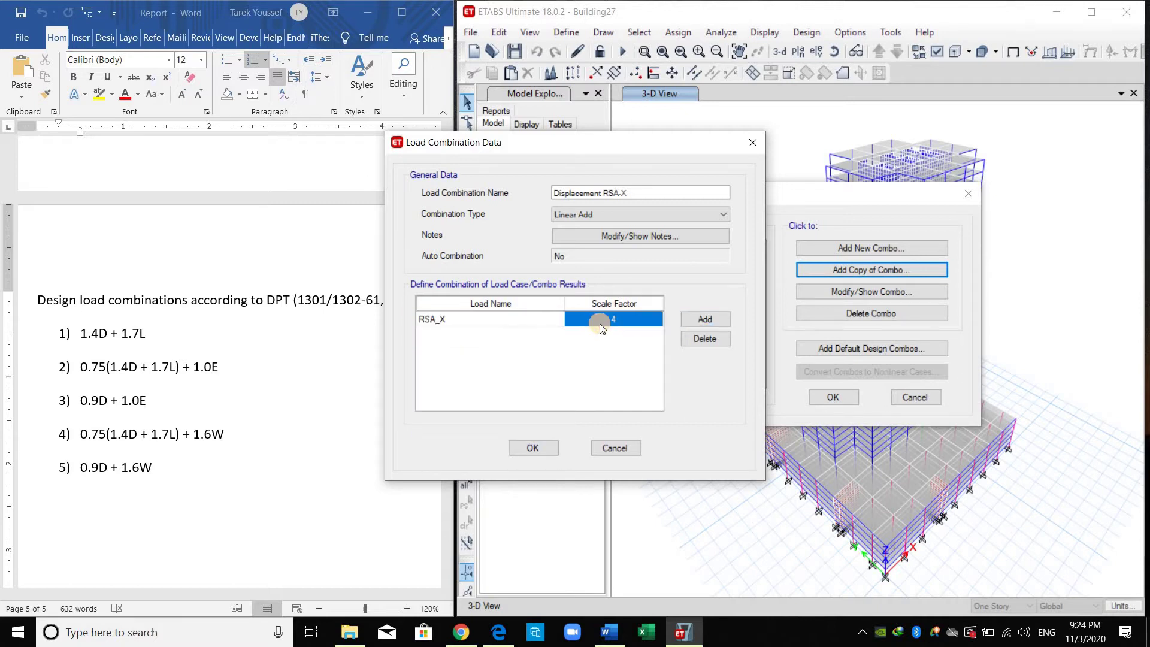
pyautogui.write('5/6')
pyautogui.press('Return')
pyautogui.click(532, 447)
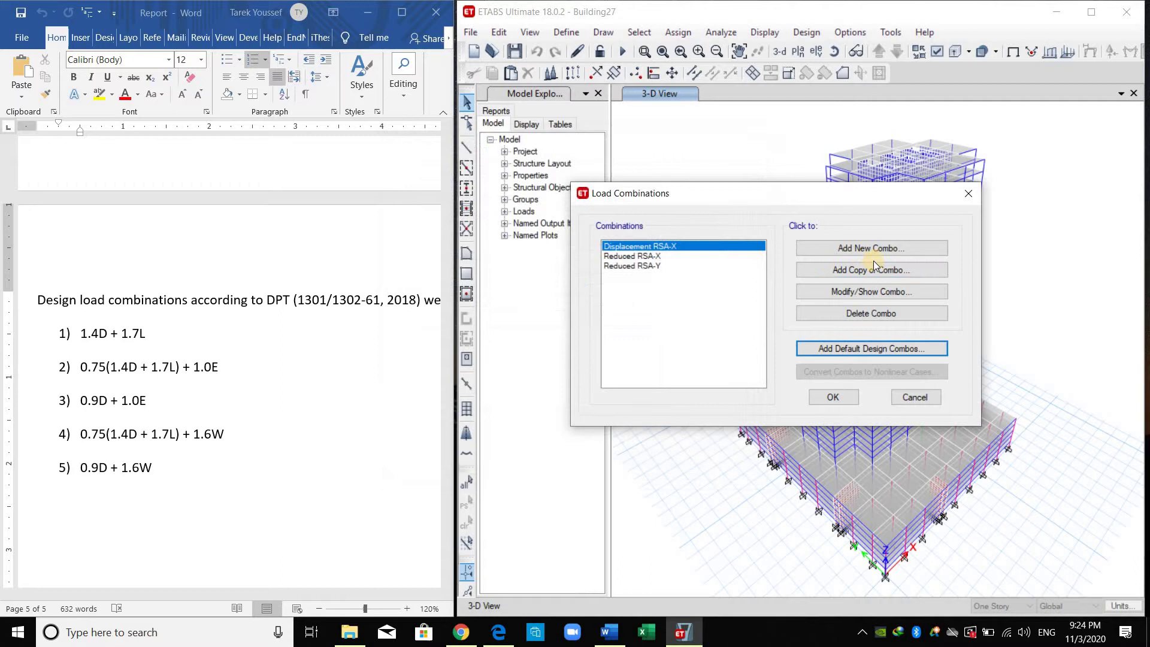
# Step: Copy the Displacement RSA-X combination as Displacement RSA-Y, replace its load case with RSA_Y, and save it
pyautogui.click(843, 270)
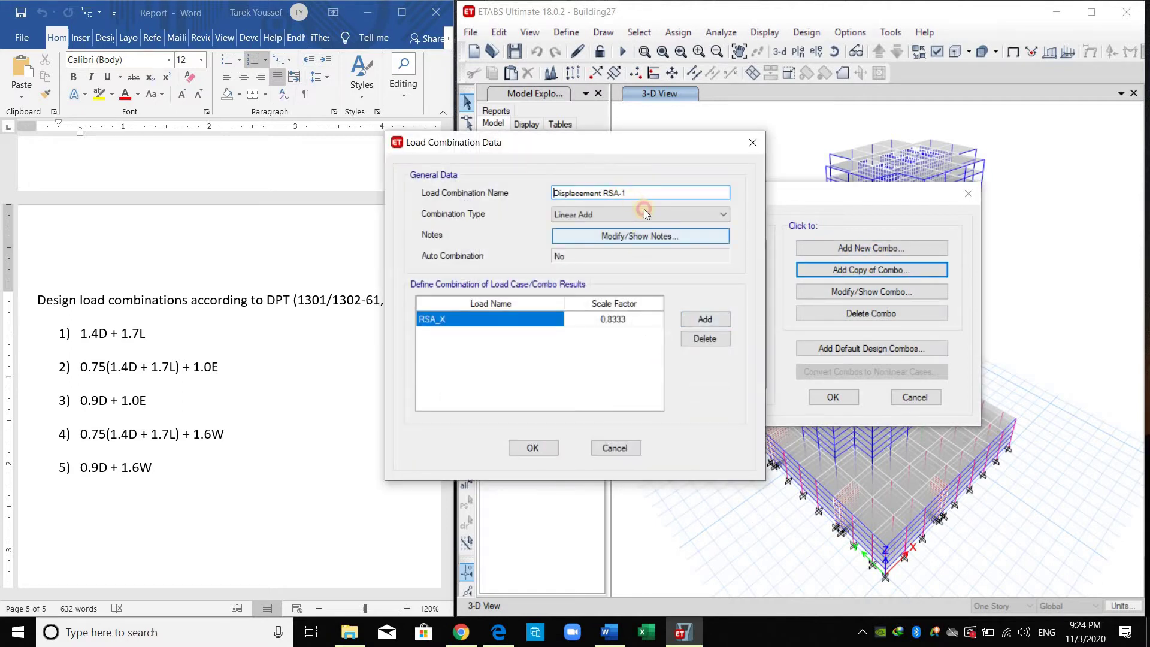
pyautogui.press('End')
pyautogui.hotkey('shift', 'Left')
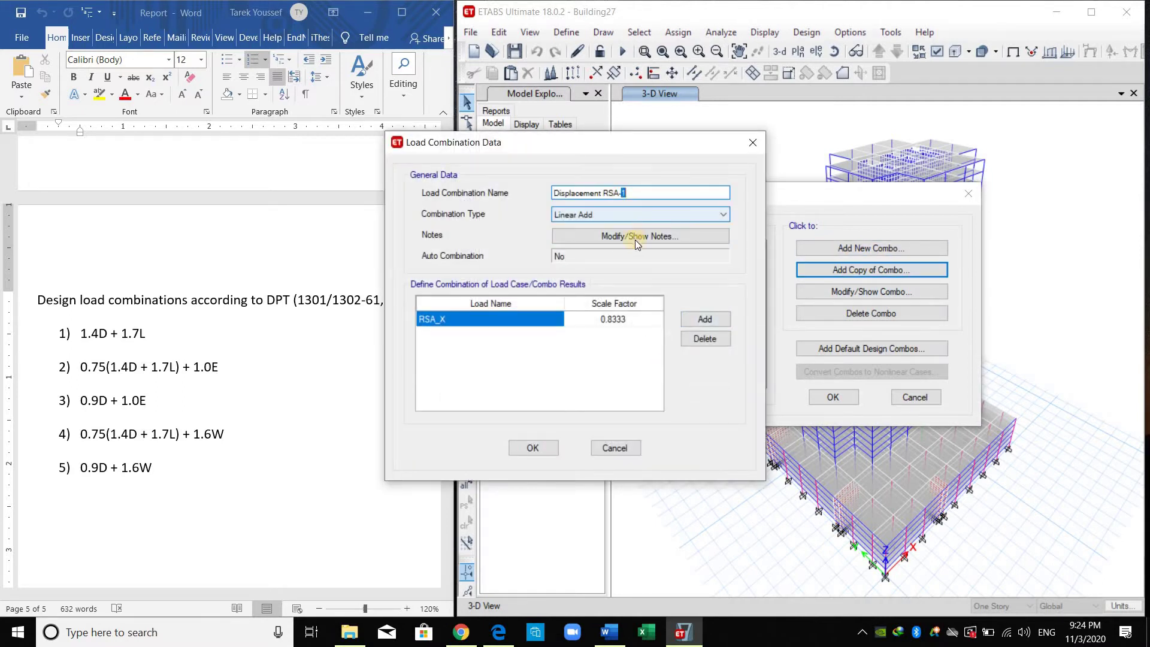
pyautogui.write('Y')
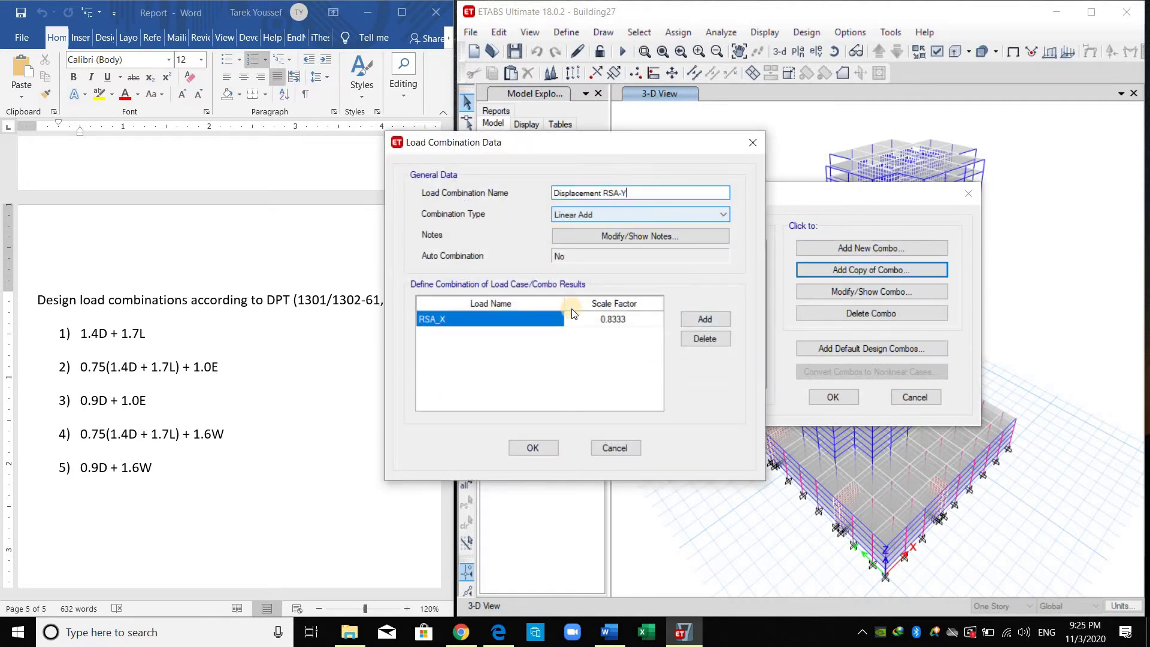
pyautogui.click(529, 318)
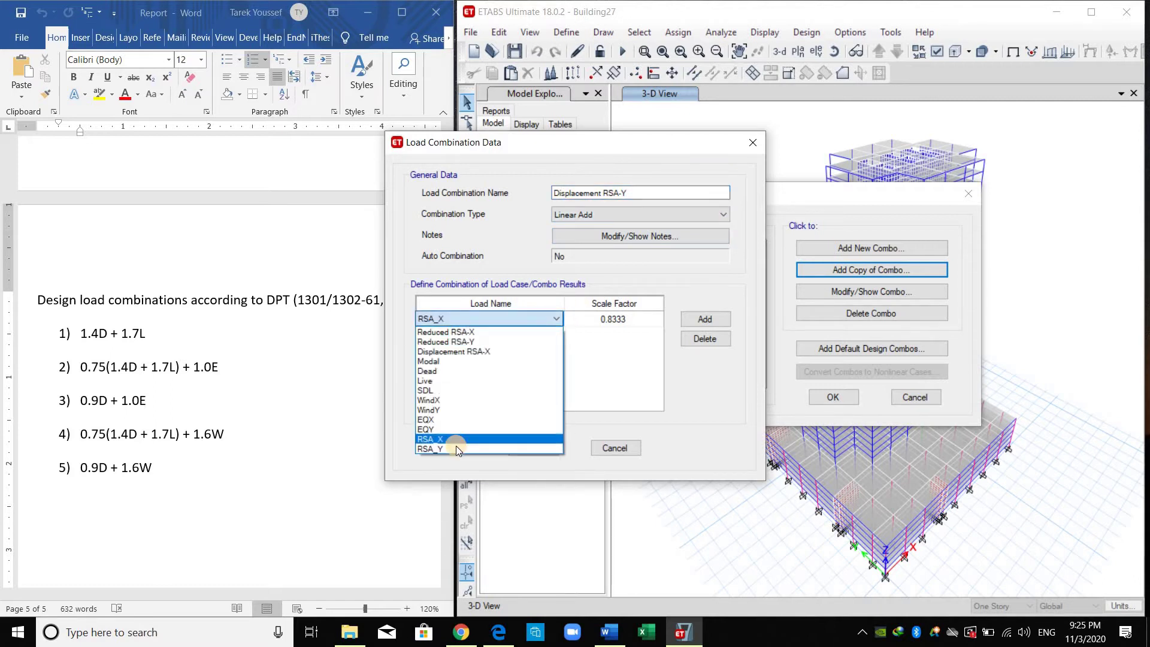
pyautogui.click(558, 451)
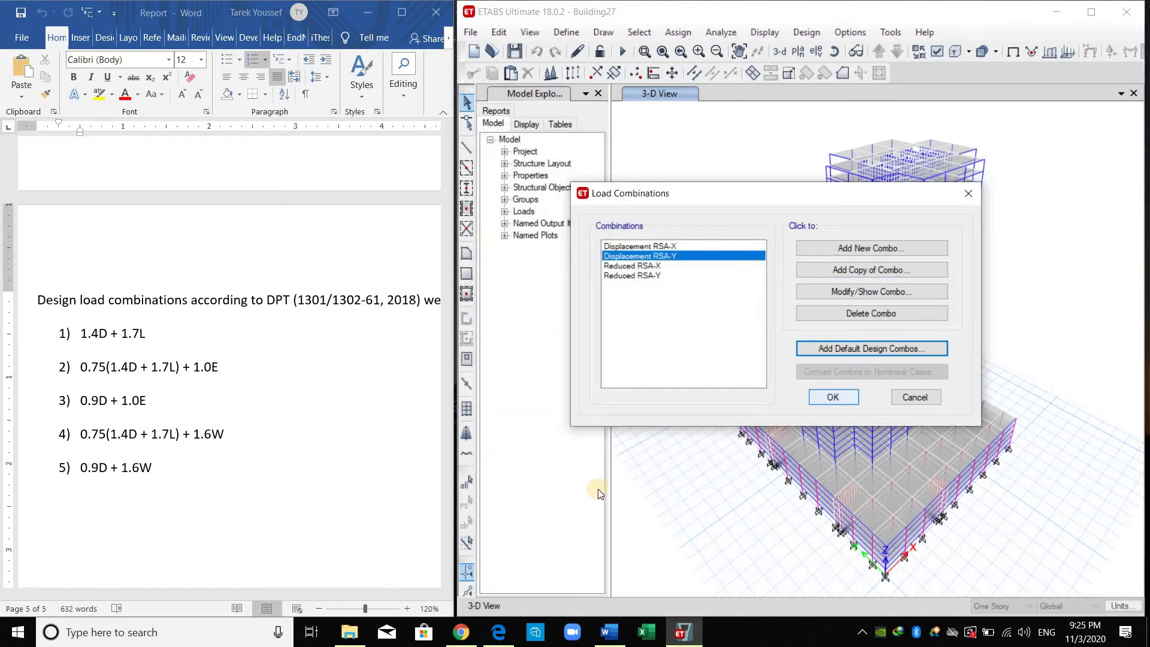
pyautogui.moveTo(875, 193); pyautogui.dragTo(854, 160)
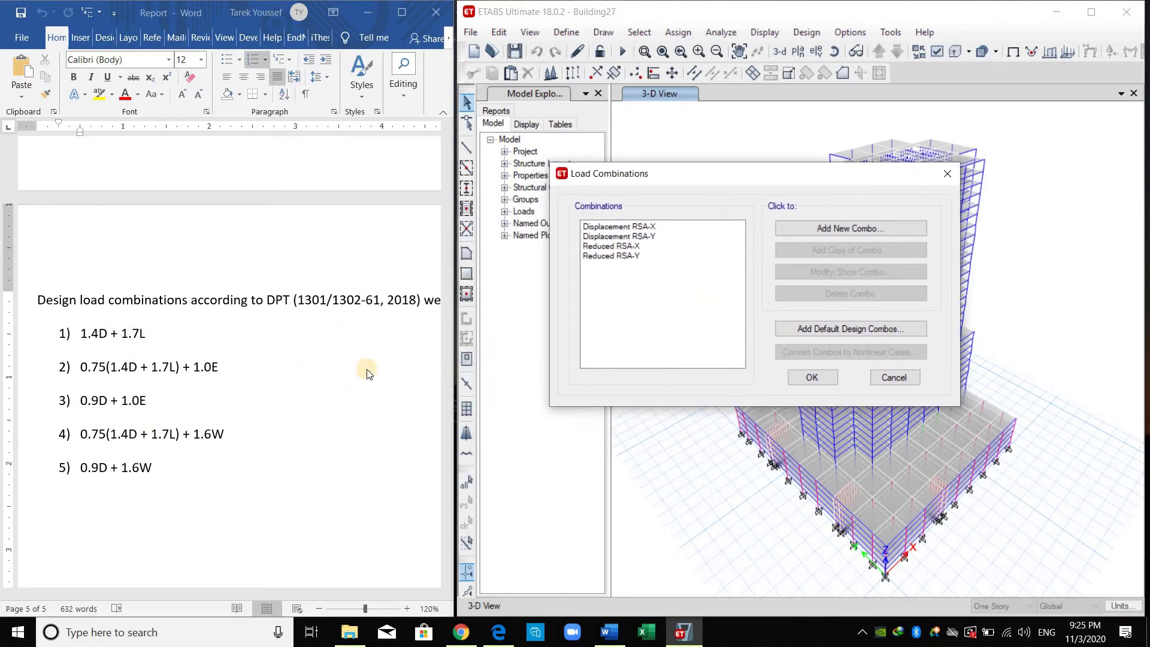
# Step: Switch to the ASCE7-10 PDF in Edge and review the modal response and force scaling provisions in sections 12.9.2 to 12.9.4
pyautogui.hotkey('alt', 'Tab')
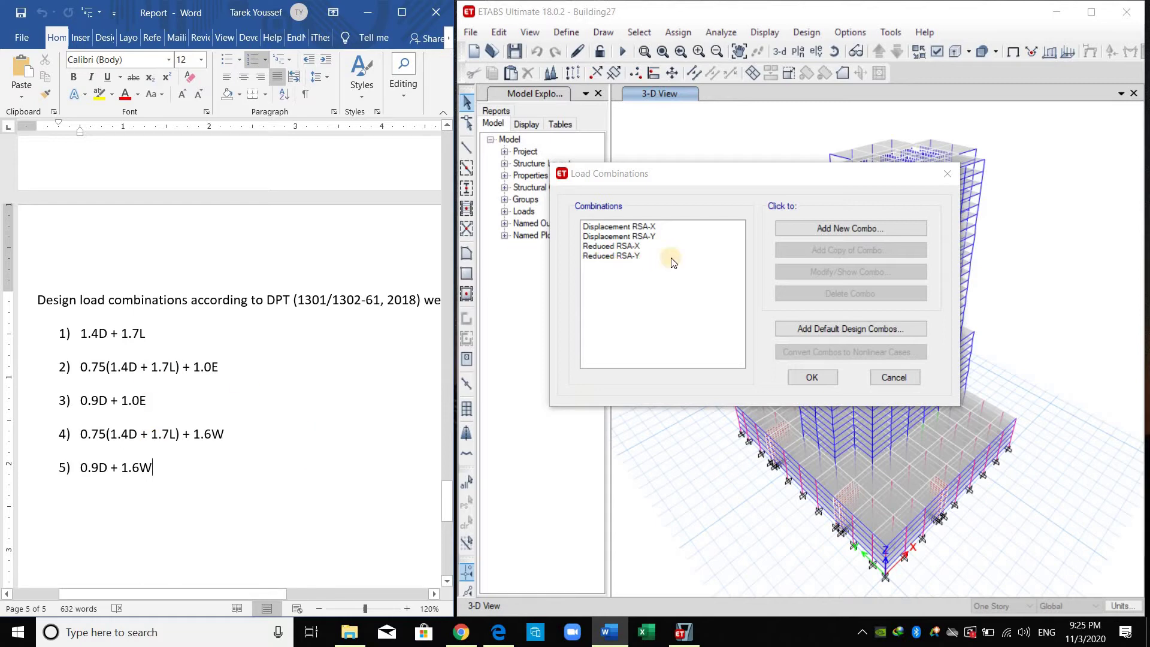
pyautogui.hotkey('alt', 'Tab')
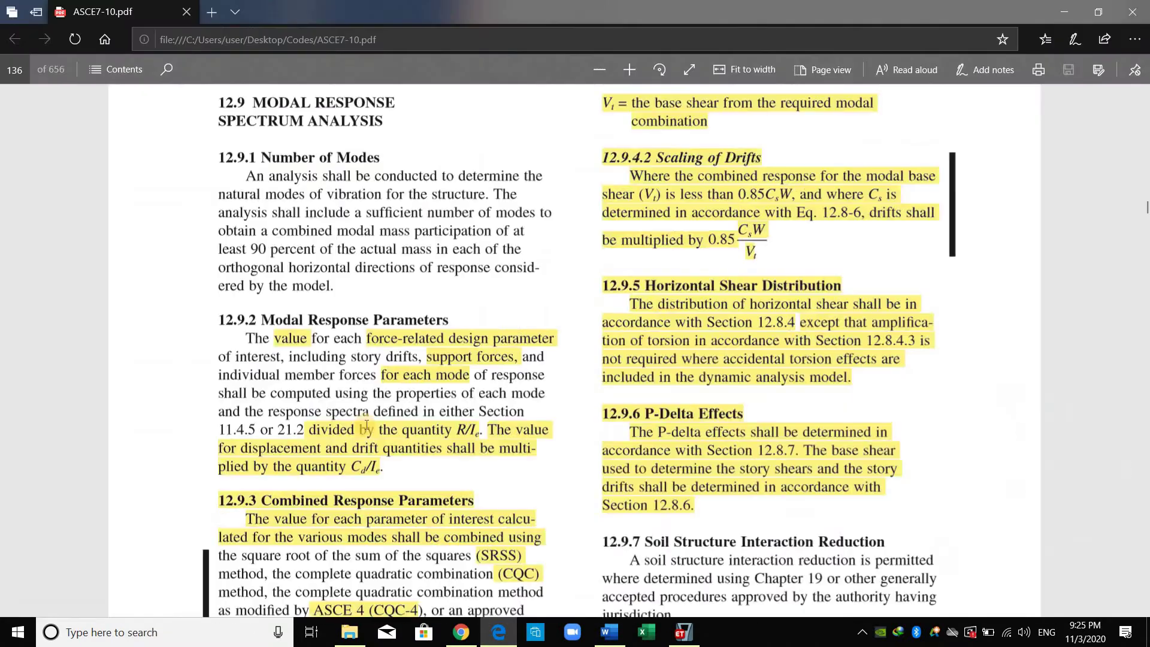
pyautogui.scroll(-3, 362, 430)
pyautogui.scroll(-2, 349, 537)
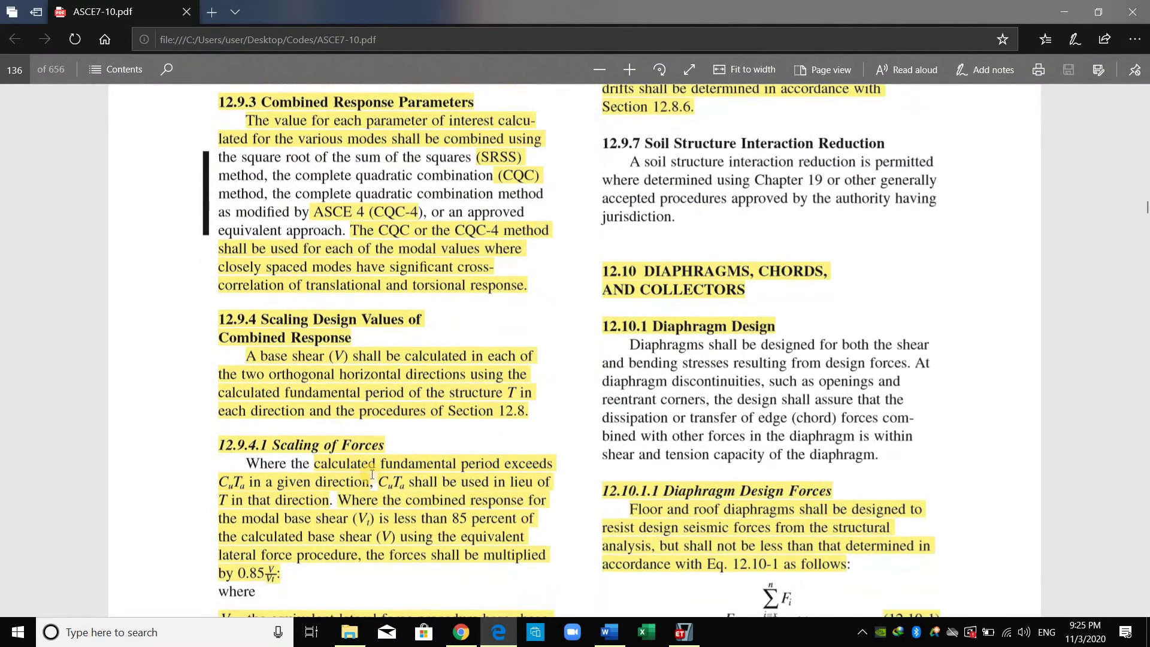
pyautogui.scroll(-1, 543, 441)
pyautogui.scroll(1, 548, 554)
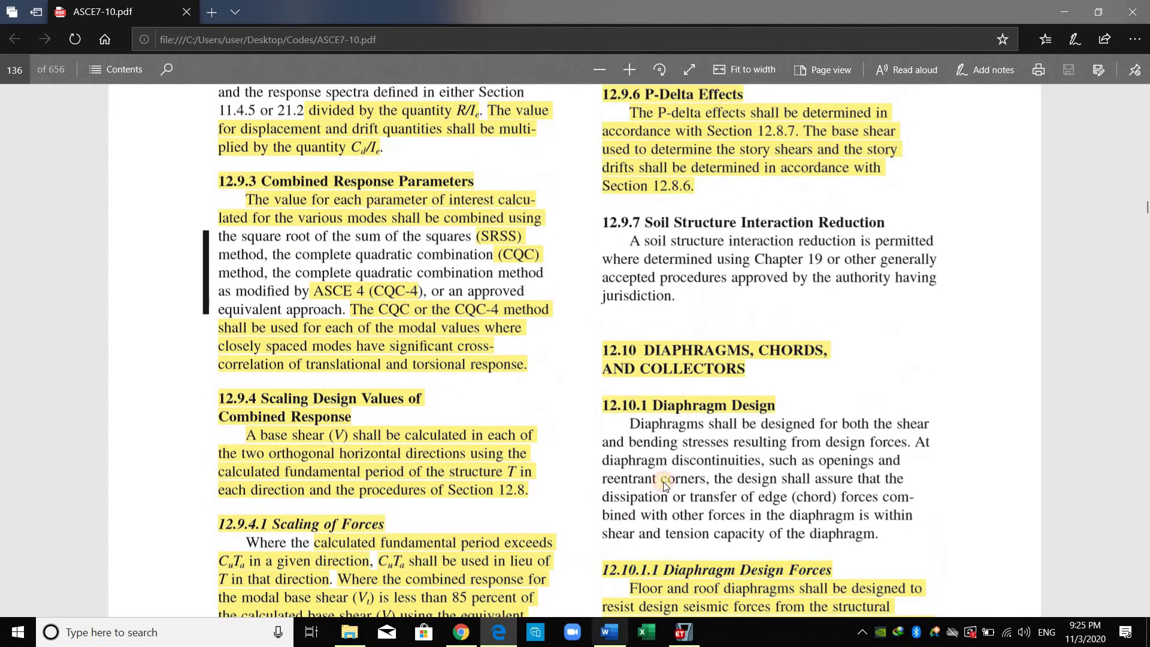
# Step: Back in ETABS, accept the defined load combinations and run the analysis with the window maximized
pyautogui.hotkey('alt', 'Tab')
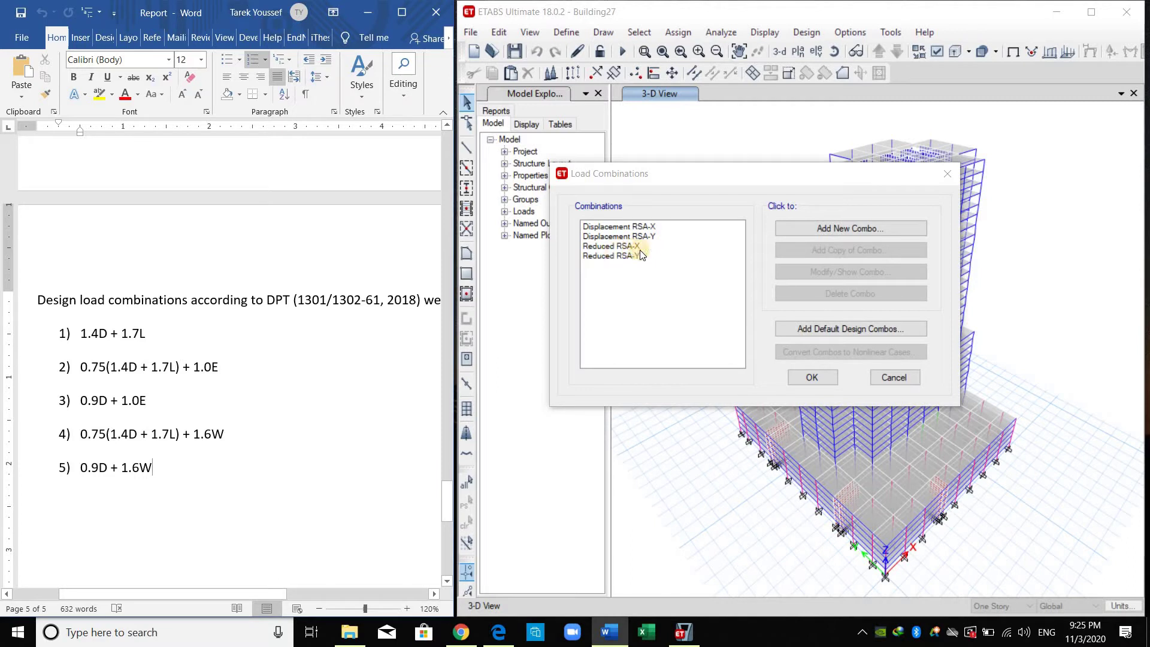
pyautogui.click(812, 377)
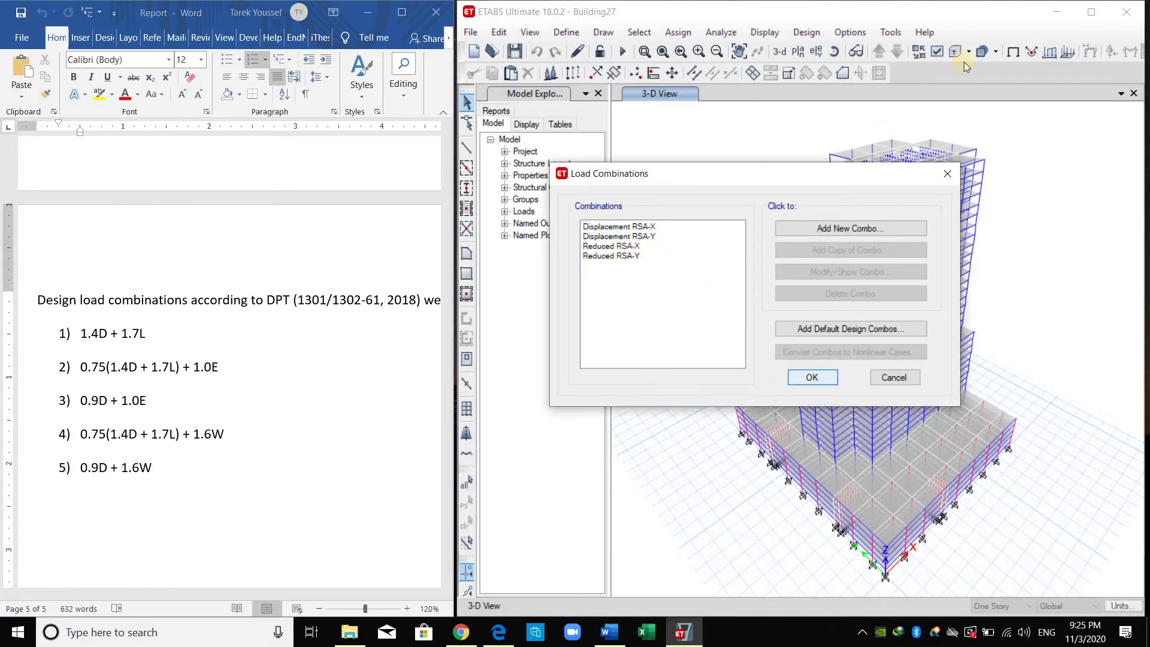
pyautogui.press('super+Up')
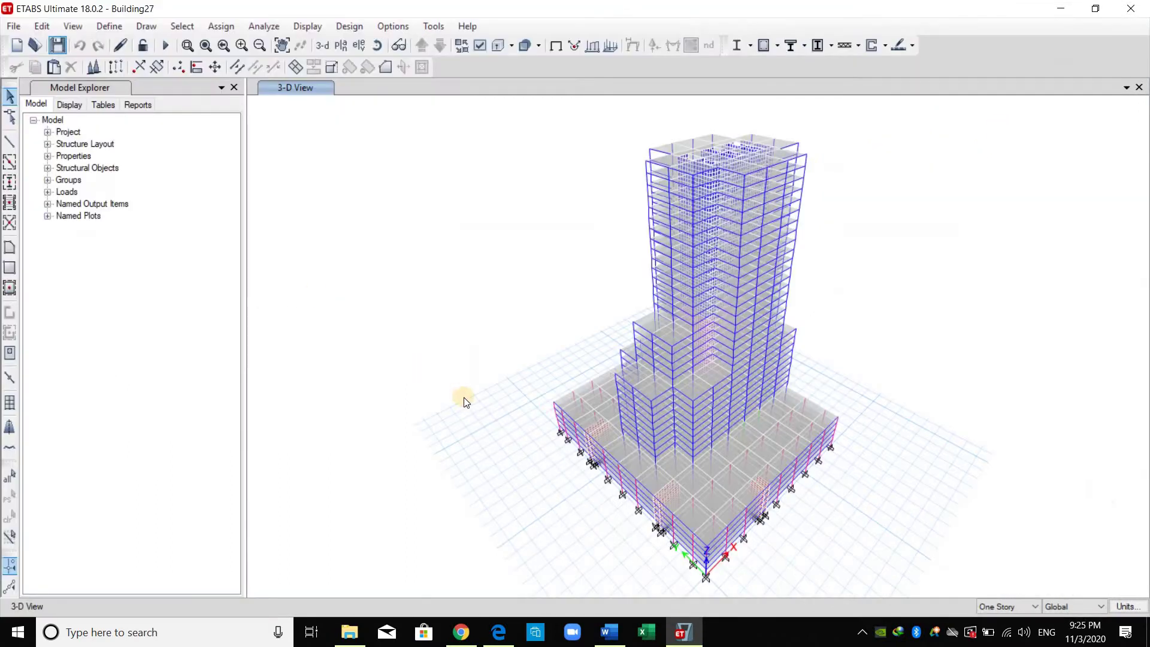
pyautogui.press('F5')
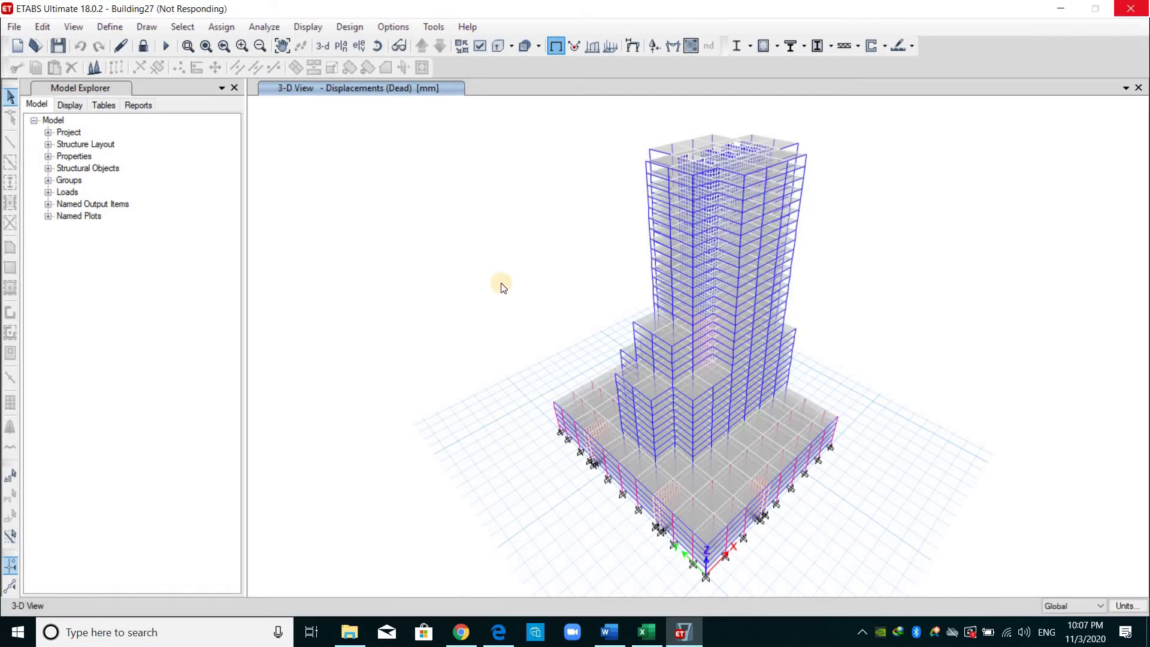
# Step: Choose the Base Reactions table from the Structure Output analysis results for display
pyautogui.click(317, 28)
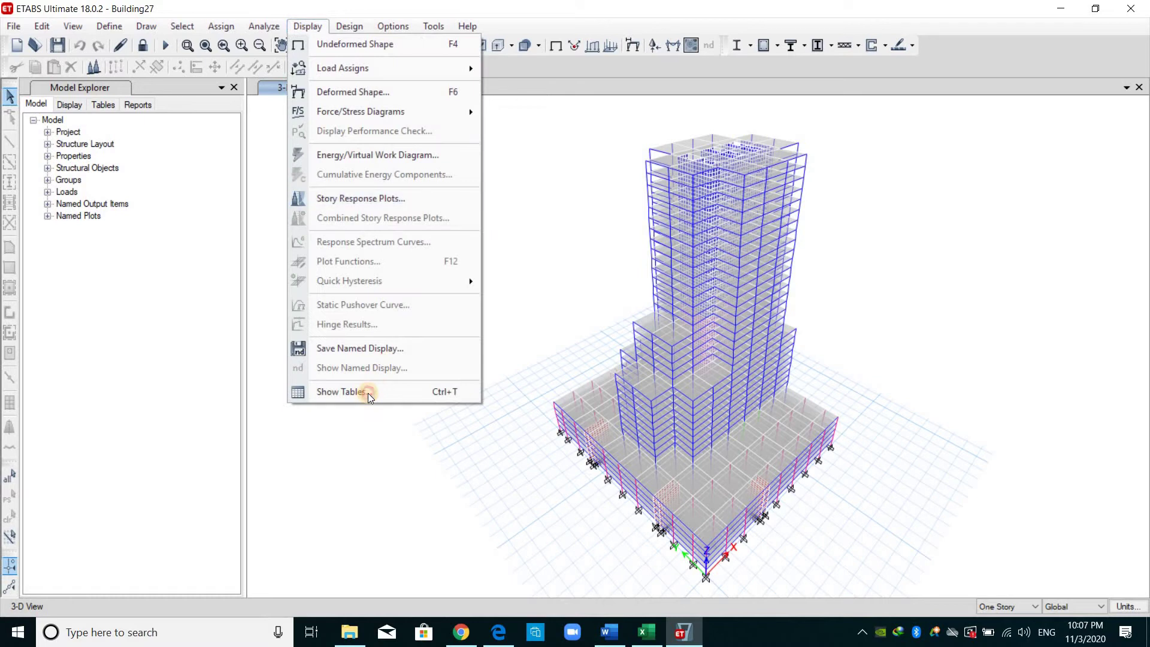
pyautogui.click(426, 392)
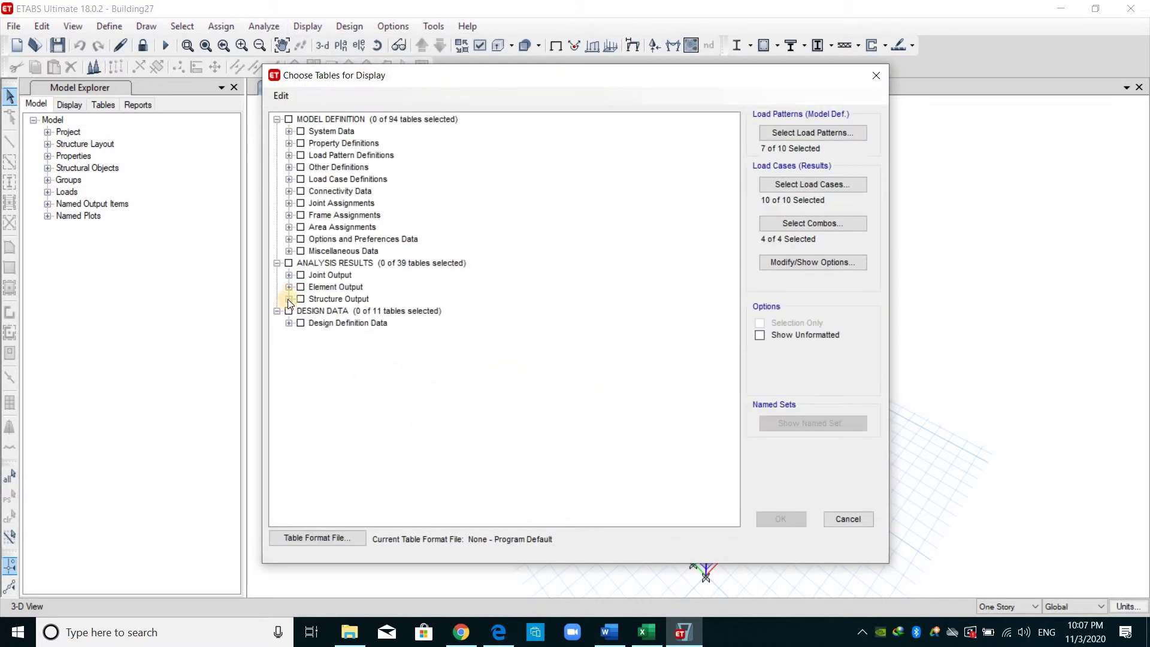
pyautogui.click(289, 299)
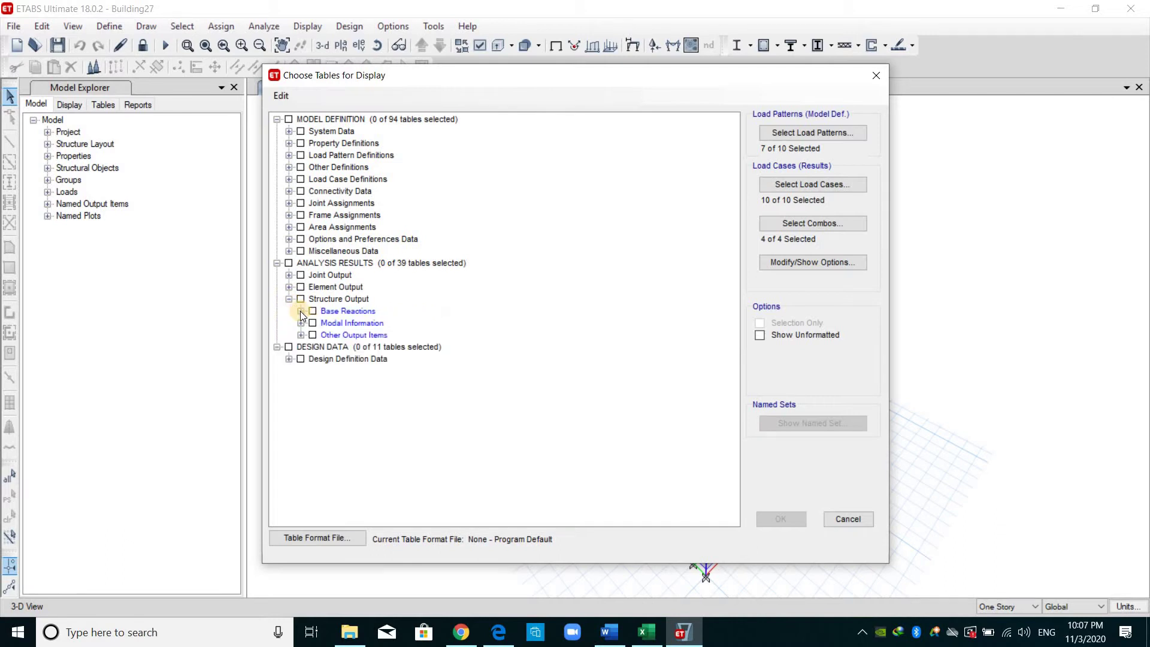
pyautogui.click(300, 311)
pyautogui.click(332, 324)
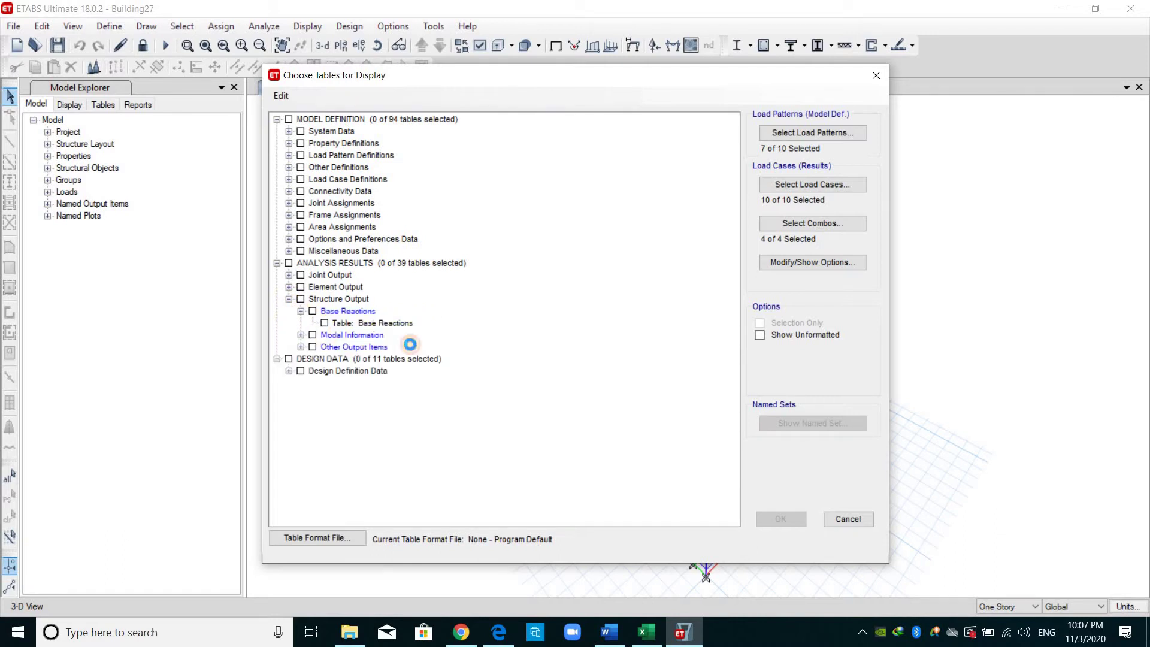
pyautogui.press('space')
# Step: Limit the load patterns for the displayed tables to EQX and EQY
pyautogui.click(812, 133)
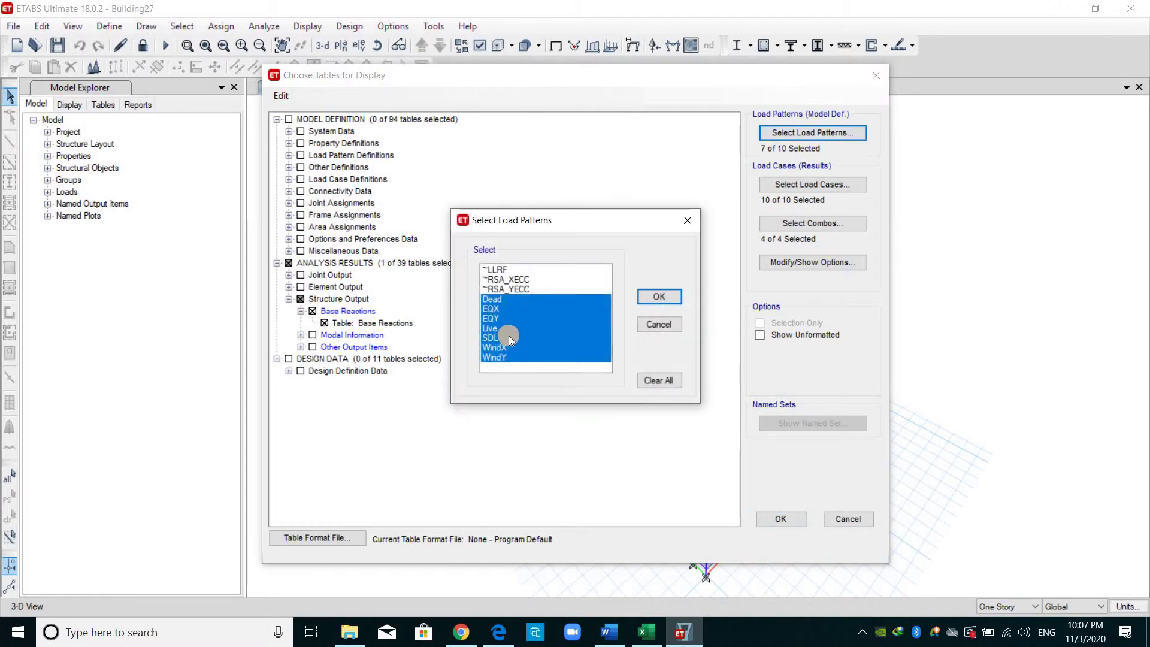
pyautogui.moveTo(500, 311); pyautogui.dragTo(500, 318)
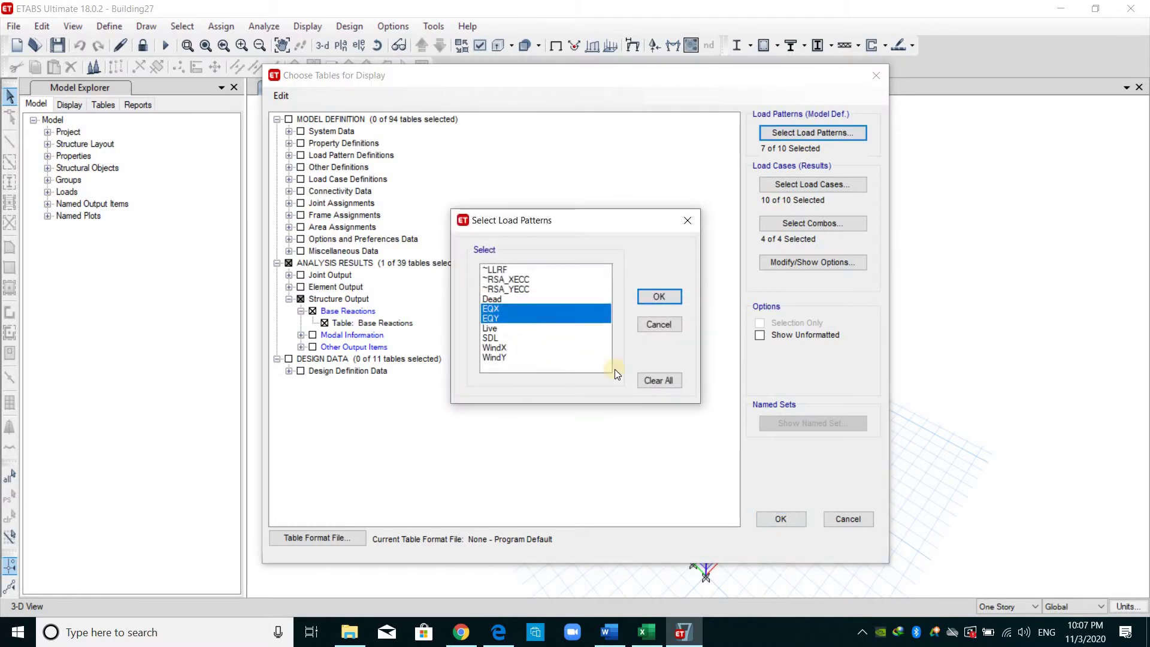
pyautogui.click(660, 297)
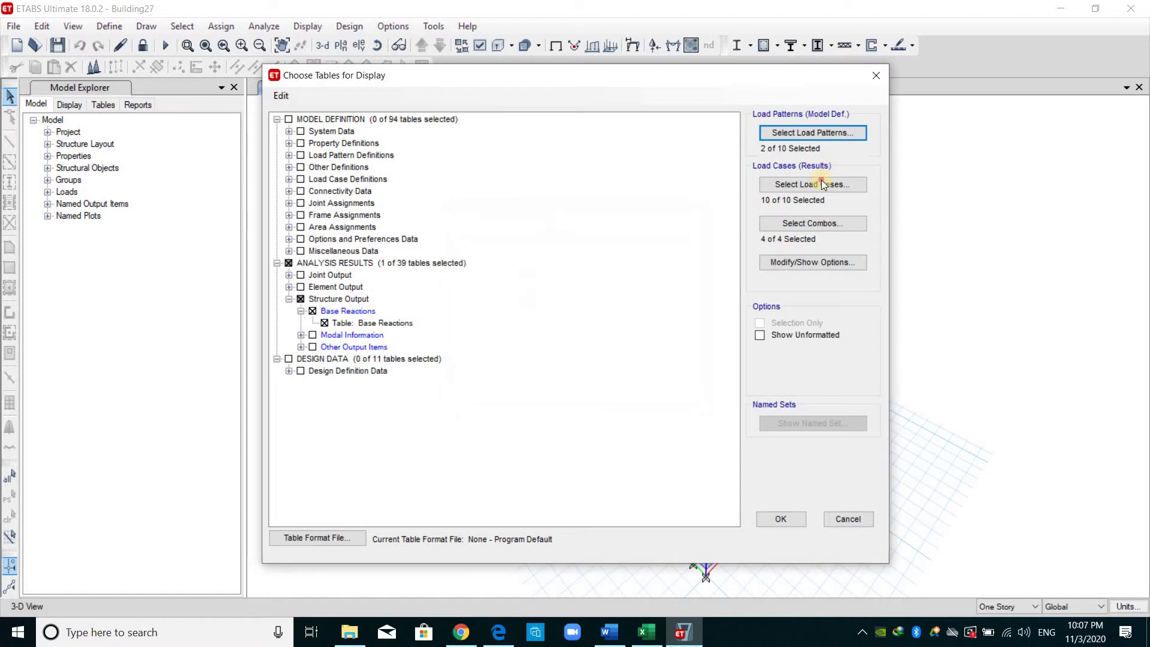
# Step: Limit the load cases for the displayed tables to EQX, EQY, RSA_X and RSA_Y
pyautogui.click(812, 184)
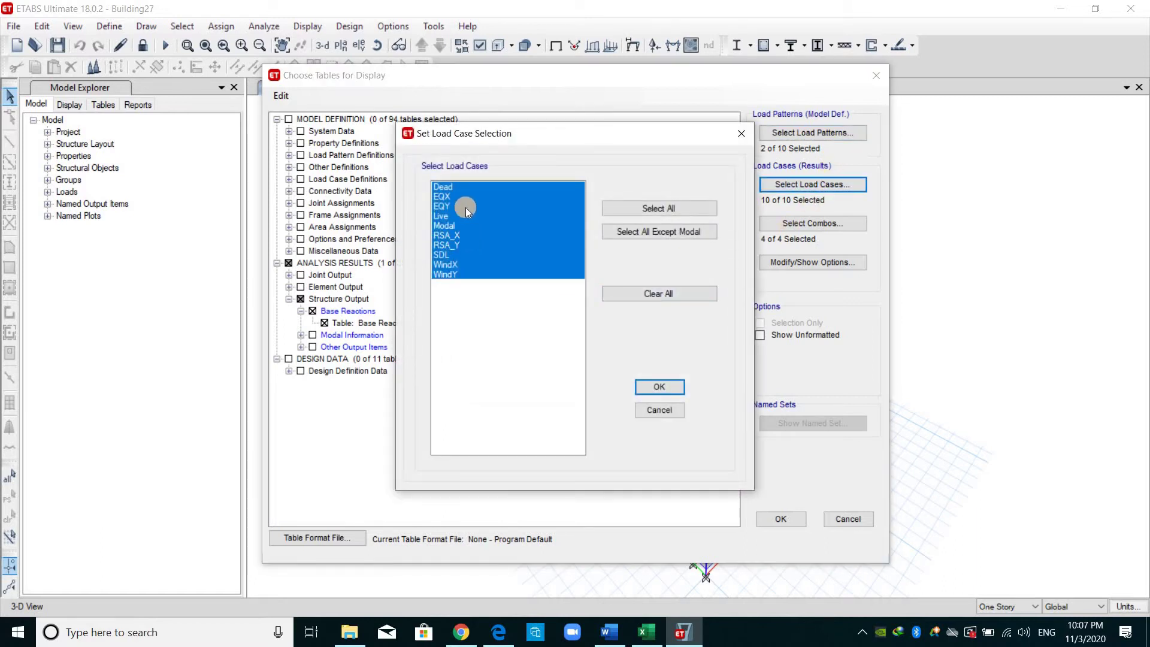
pyautogui.moveTo(460, 206); pyautogui.dragTo(460, 197)
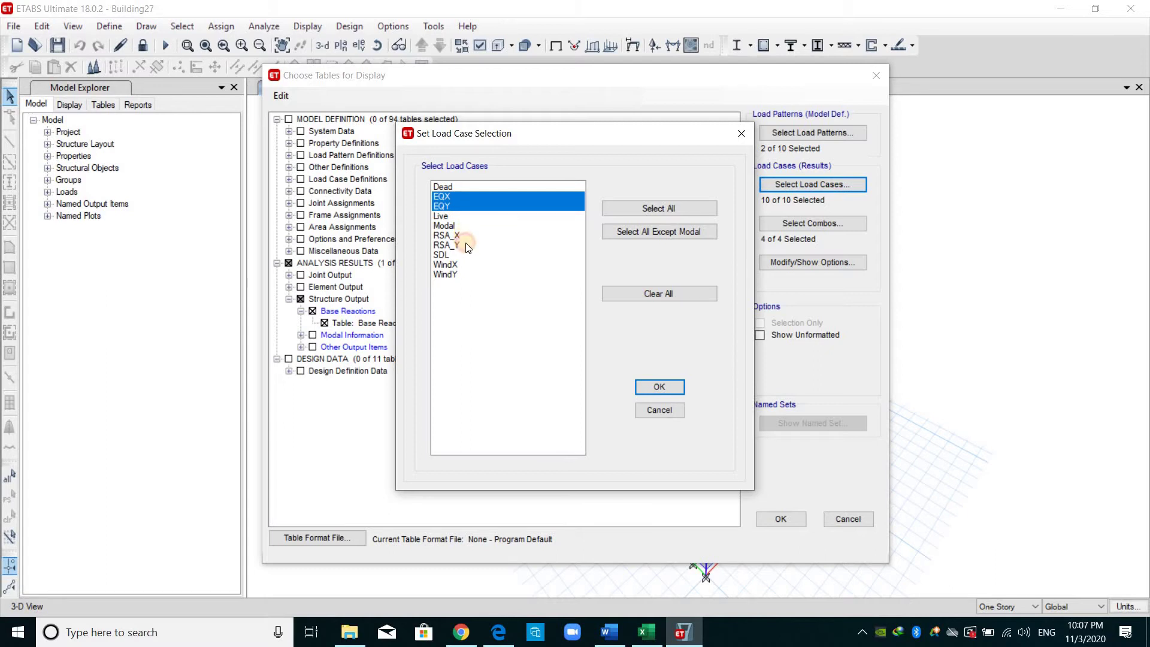
pyautogui.keyDown('ctrl'); pyautogui.moveTo(468, 248); pyautogui.dragTo(459, 241); pyautogui.keyUp('ctrl')
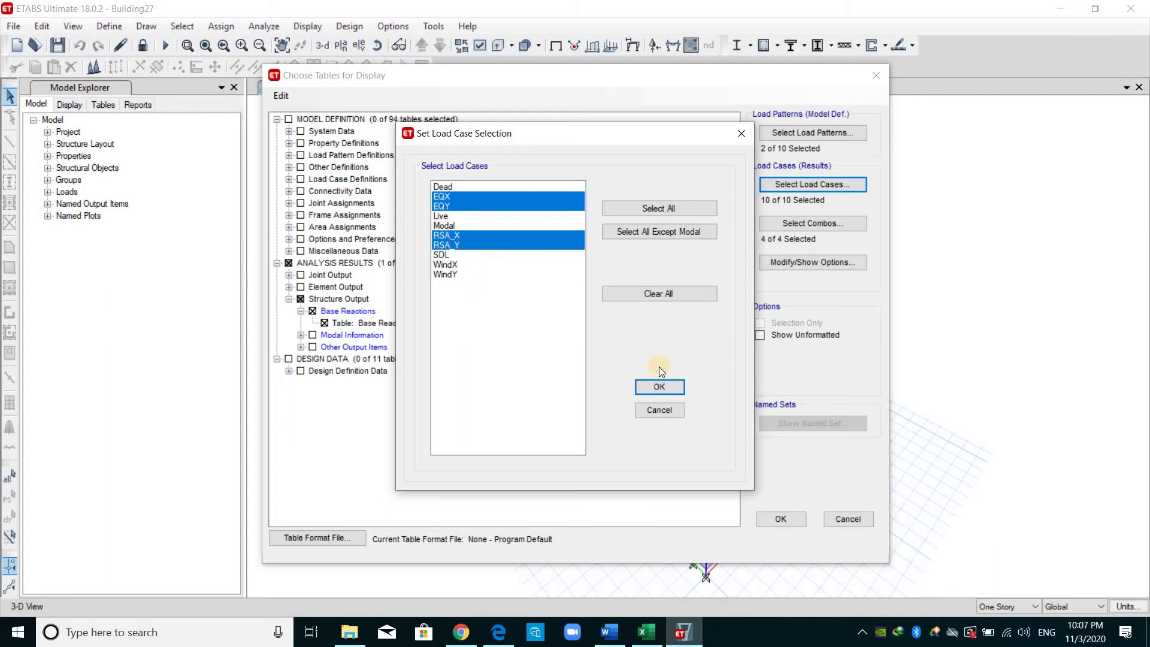
pyautogui.press('Return')
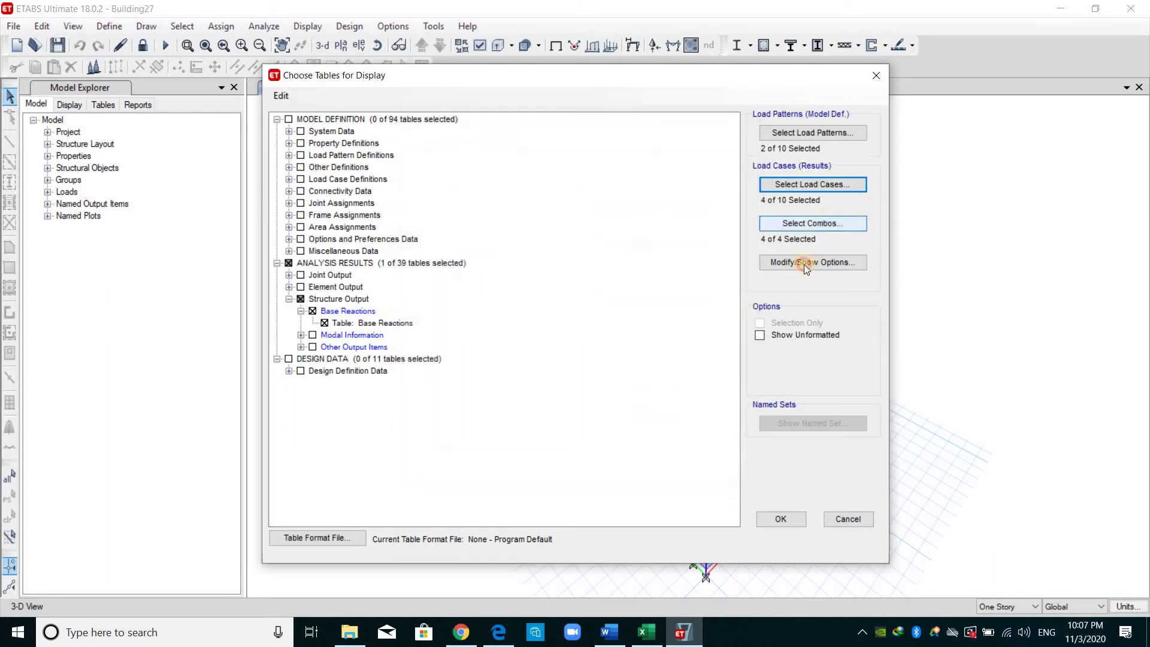
# Step: Limit the load combinations to Reduced RSA-X and Reduced RSA-Y and display the Base Reactions table
pyautogui.press('Tab')
pyautogui.press('Return')
pyautogui.moveTo(481, 207); pyautogui.dragTo(482, 217)
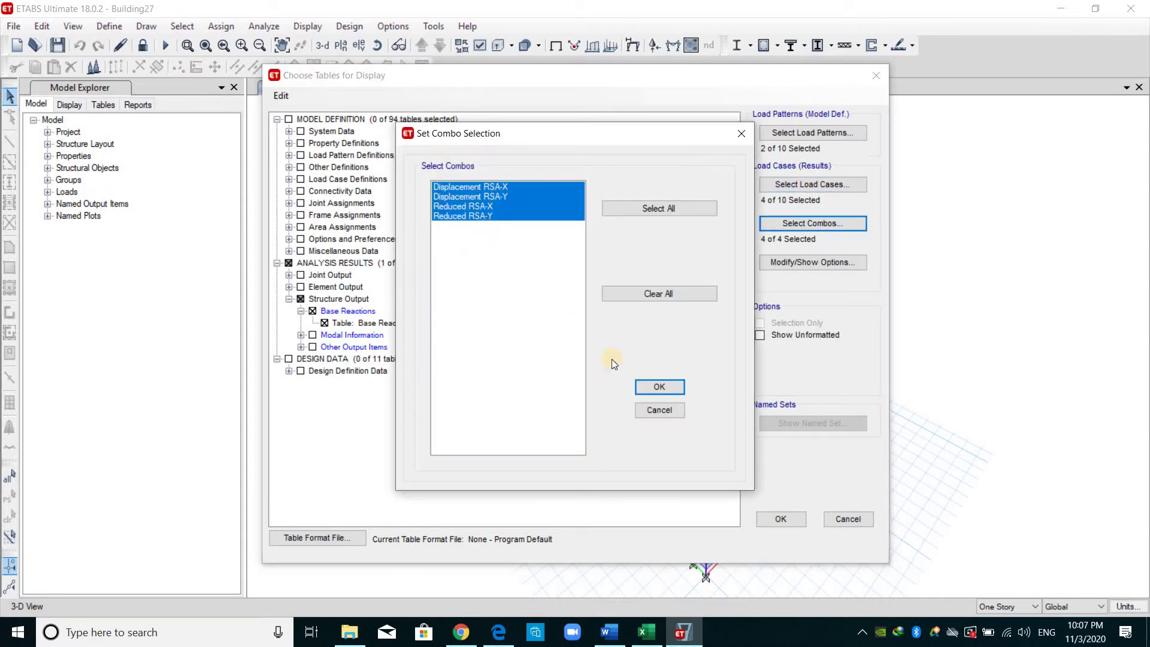
pyautogui.press('Return')
pyautogui.click(780, 517)
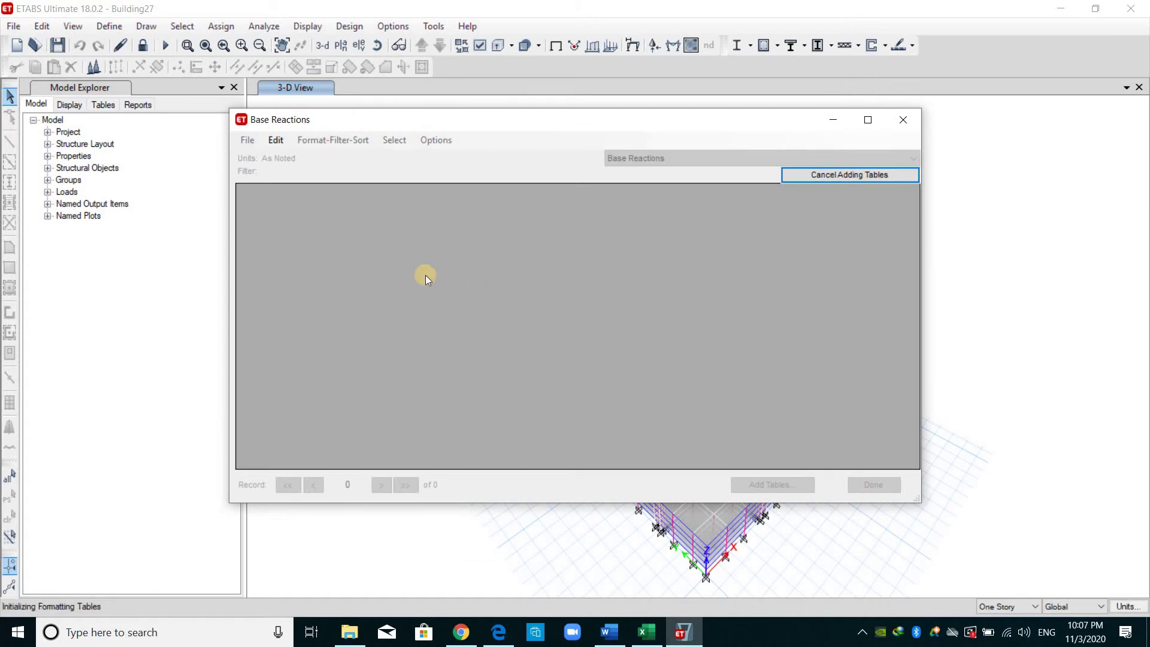
# Step: Export the Base Reactions table to Excel and center the contents of all cells in the exported sheet
pyautogui.click(257, 146)
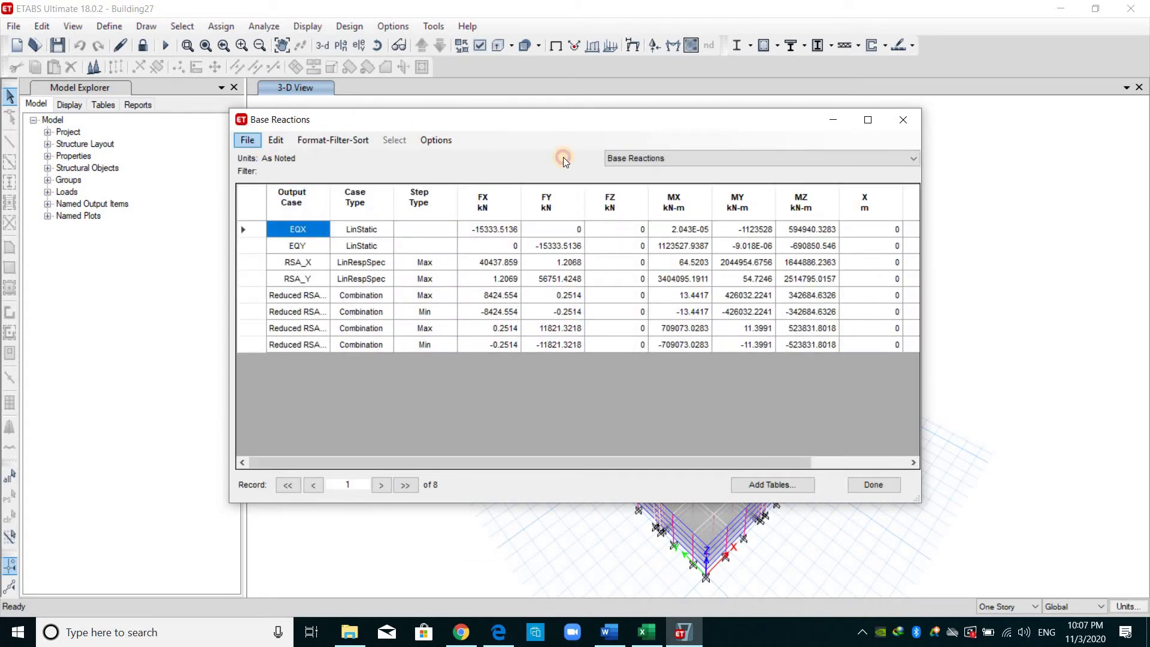
pyautogui.click(518, 158)
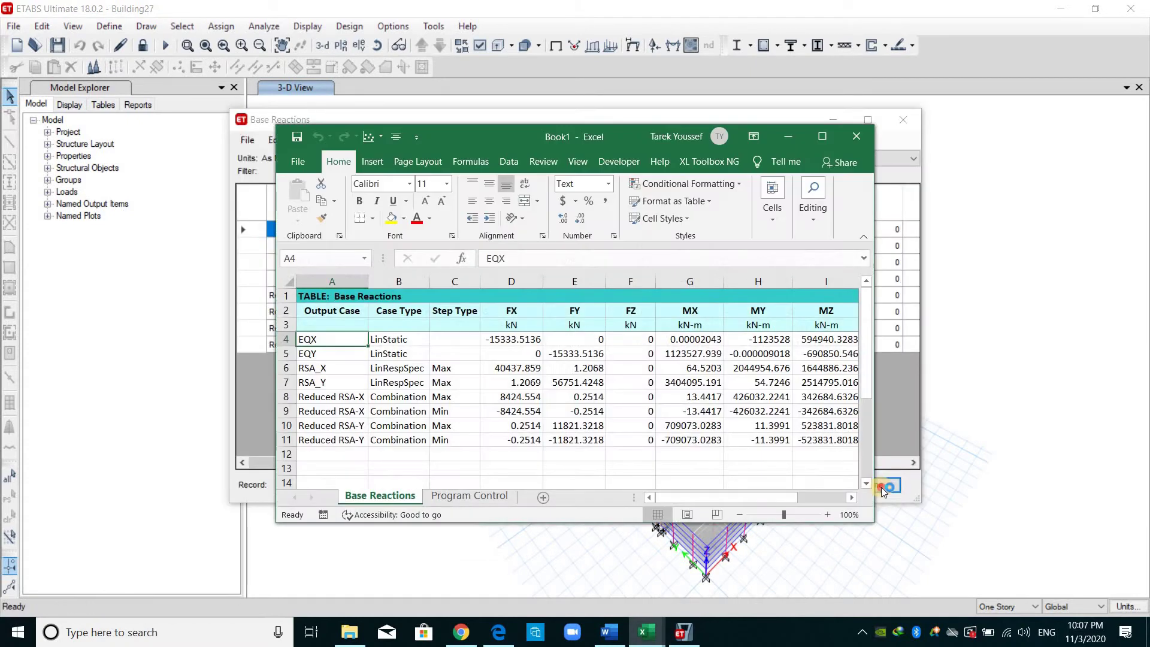
pyautogui.click(646, 632)
pyautogui.click(702, 587)
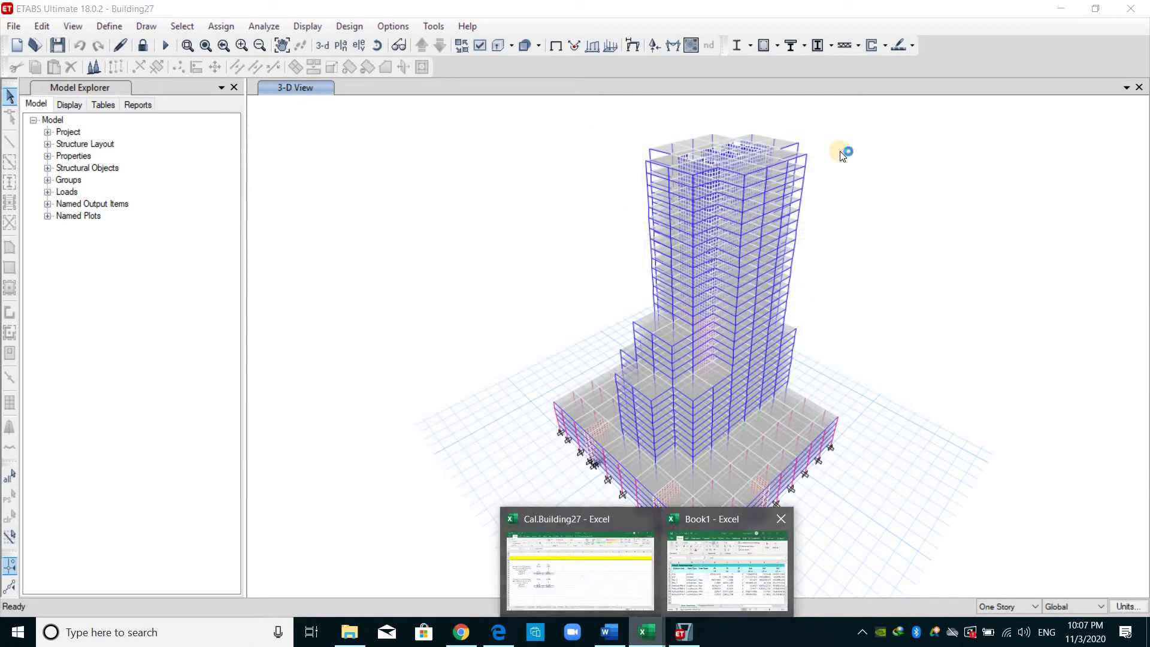
pyautogui.click(12, 157)
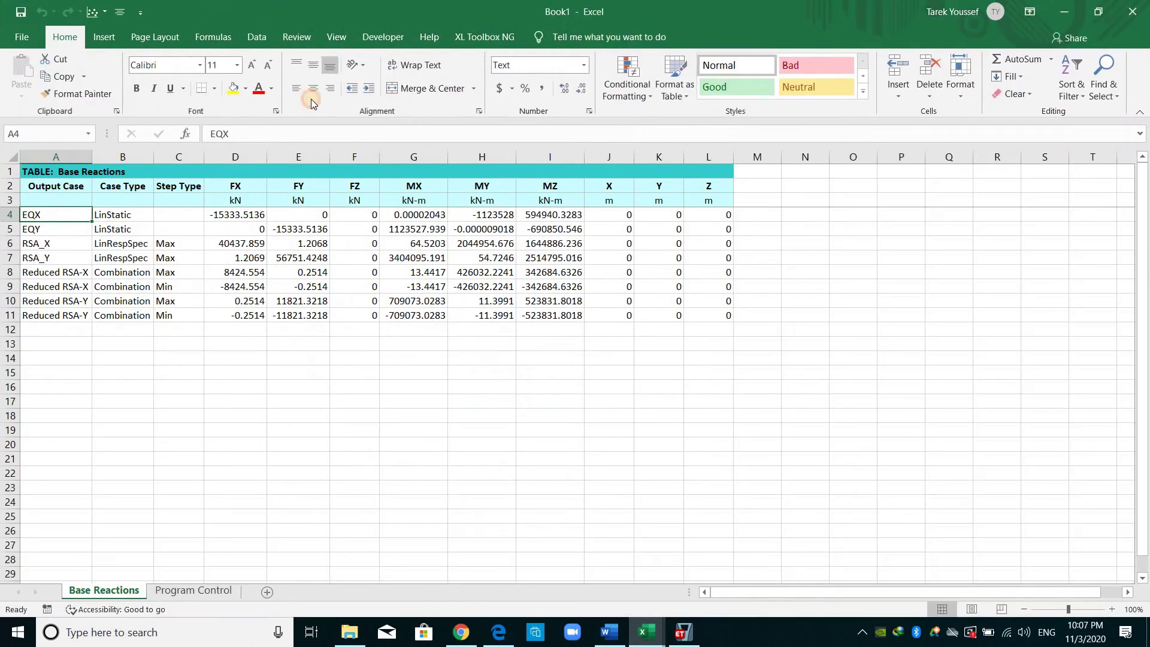
pyautogui.click(313, 89)
# Step: Copy the EQX FX reaction from Book1 into the ASCE base shear from ELF-X cell B146 of the Cal.Building27 workbook
pyautogui.click(261, 221)
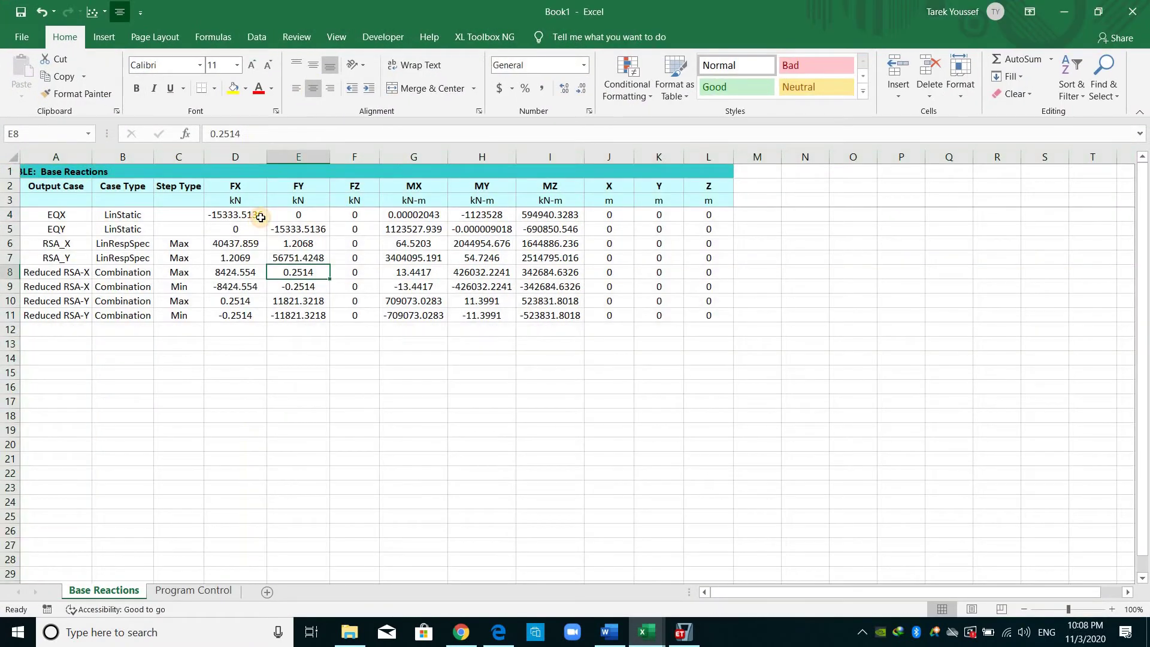
pyautogui.hotkey('ctrl', 'c')
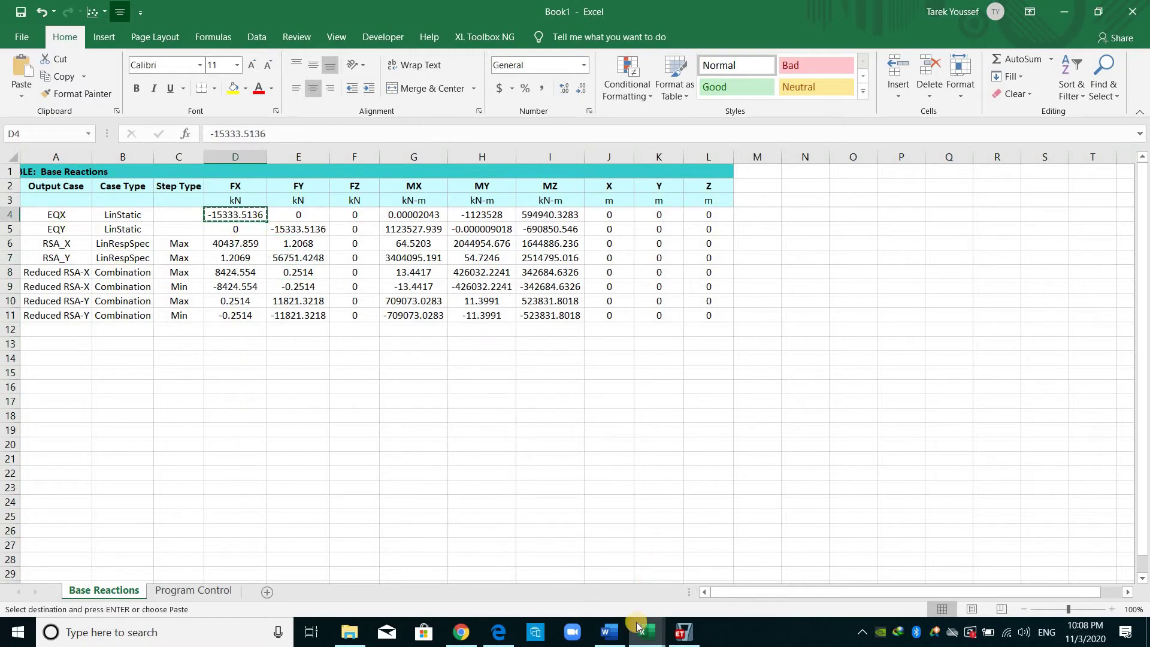
pyautogui.moveTo(650, 629)
pyautogui.click(597, 588)
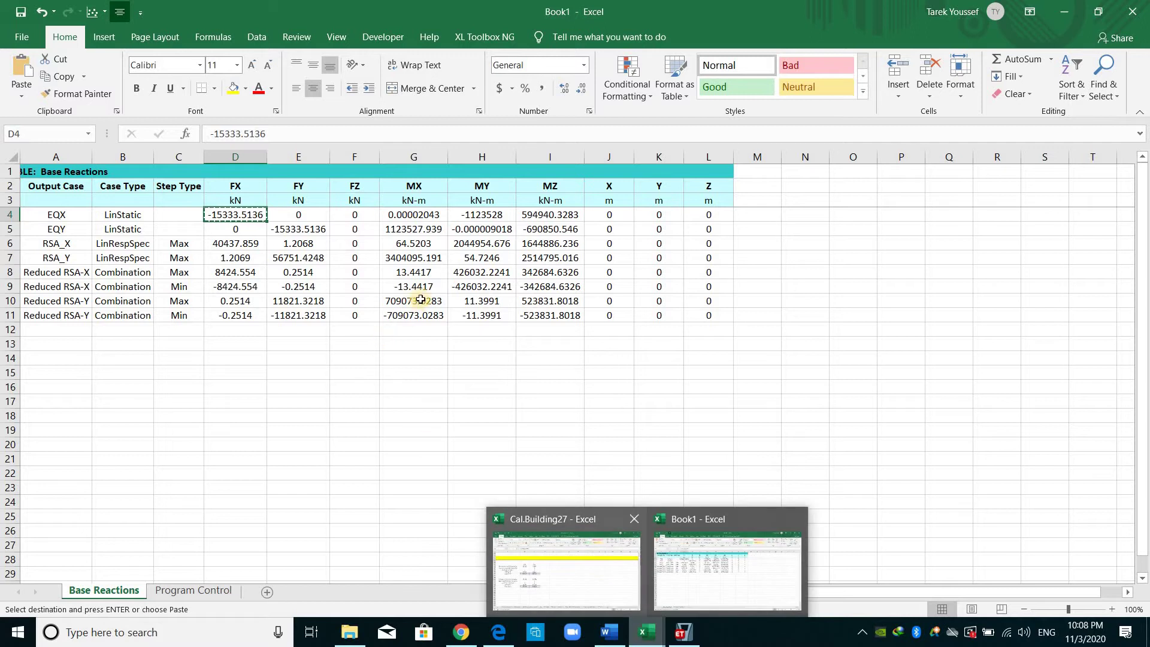
pyautogui.click(597, 592)
pyautogui.hotkey('ctrl', 'z')
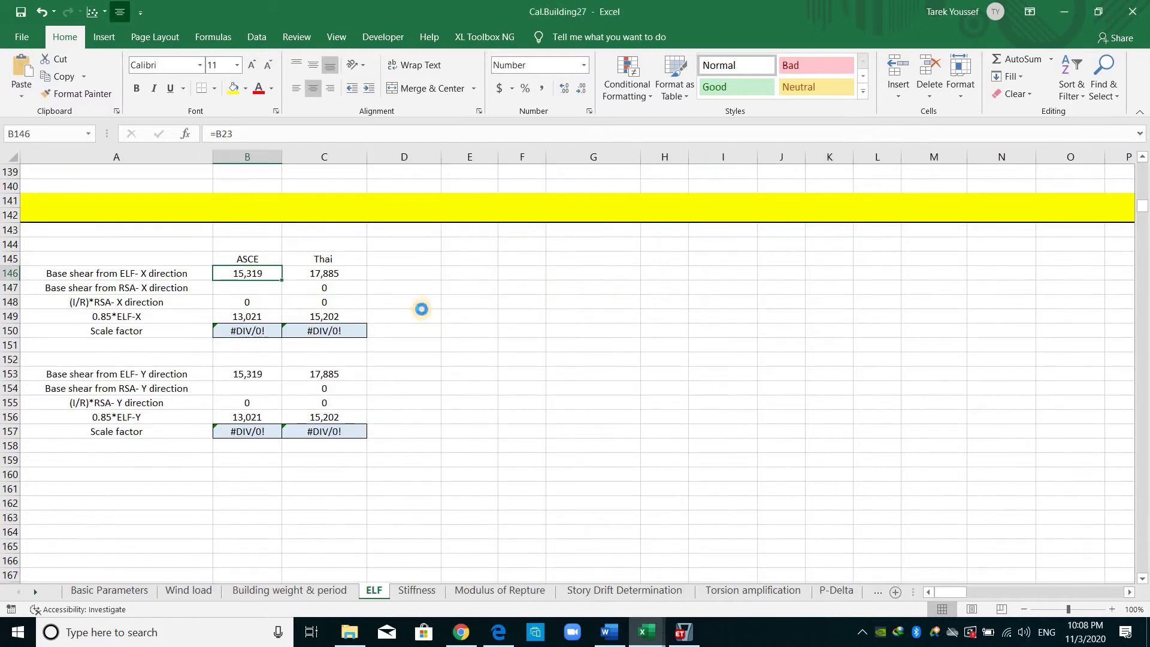
pyautogui.hotkey('ctrl', 'v')
# Step: Remove the minus sign from the ASCE ELF-X base shear in B146, making it 15333.5136
pyautogui.click(440, 284)
pyautogui.click(262, 273)
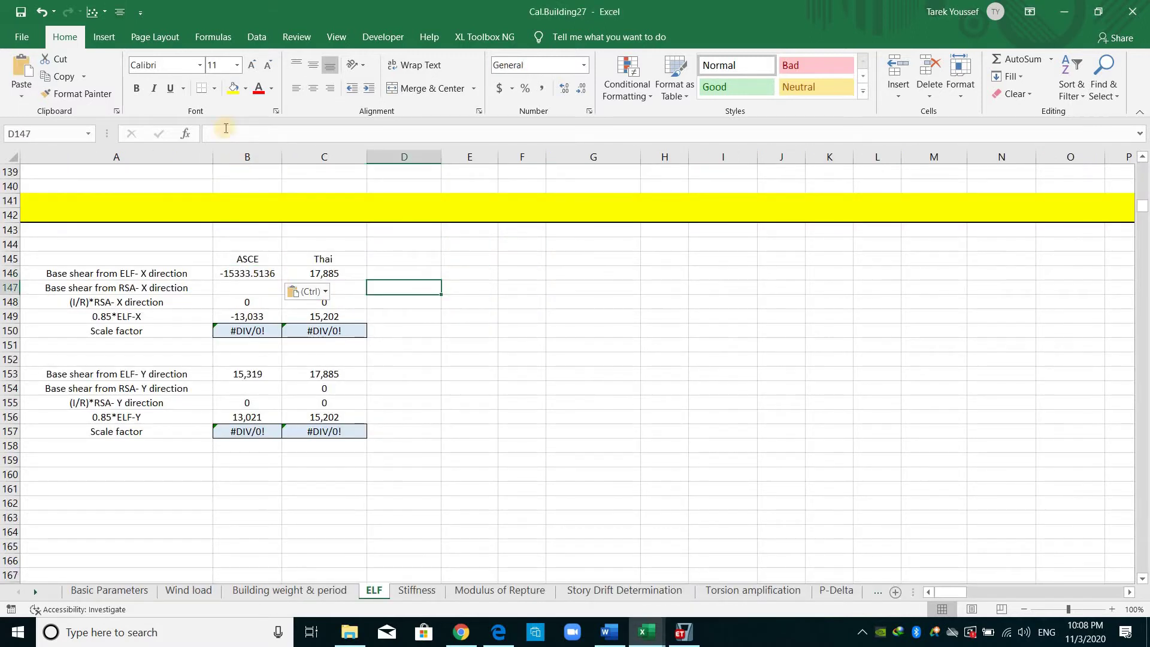
pyautogui.click(212, 134)
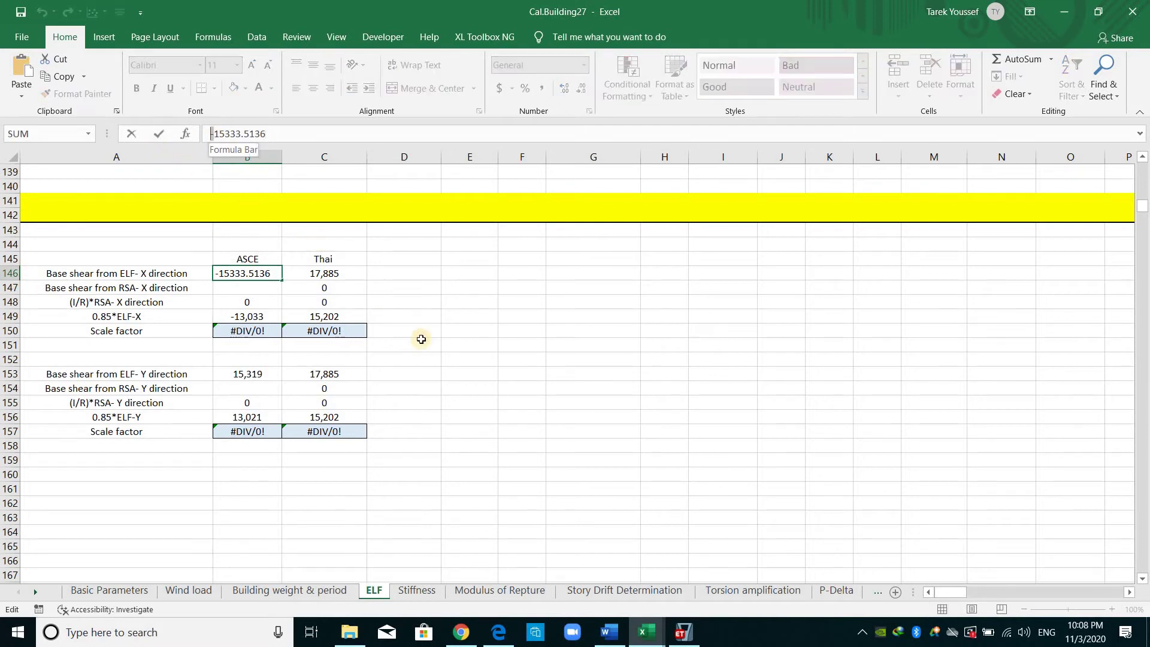
pyautogui.press('BackSpace')
pyautogui.press('Return')
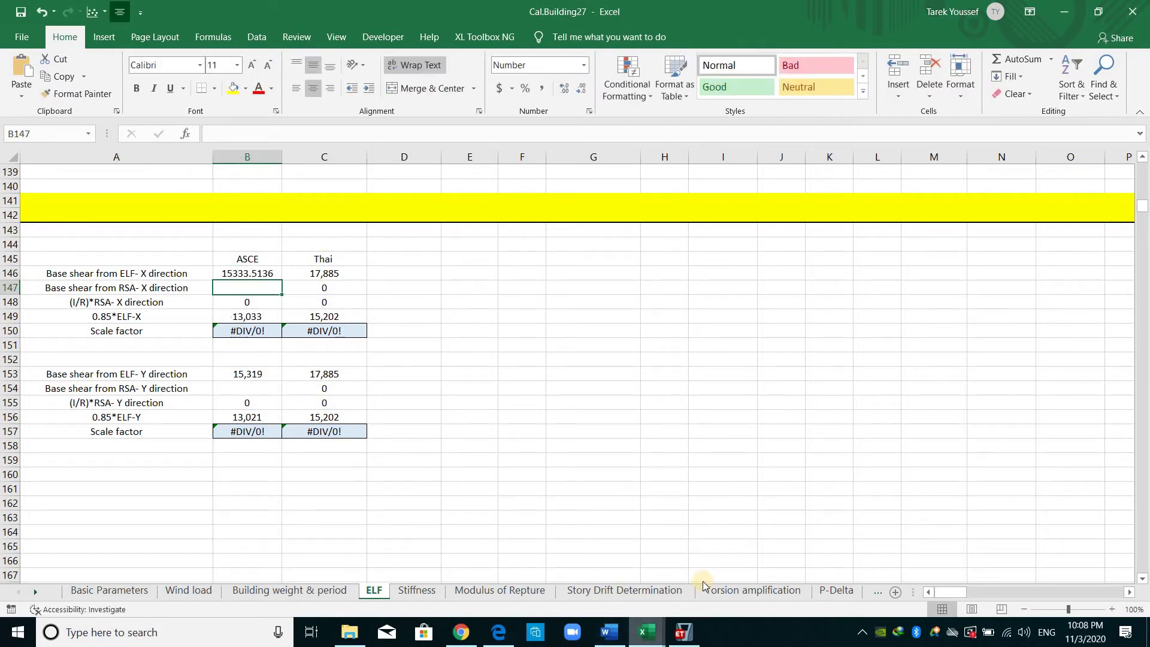
# Step: Restore the Cal.Building27 workbook window from full size and dock it along the left half of the screen
pyautogui.moveTo(646, 632)
pyautogui.moveTo(690, 555)
pyautogui.click(600, 559)
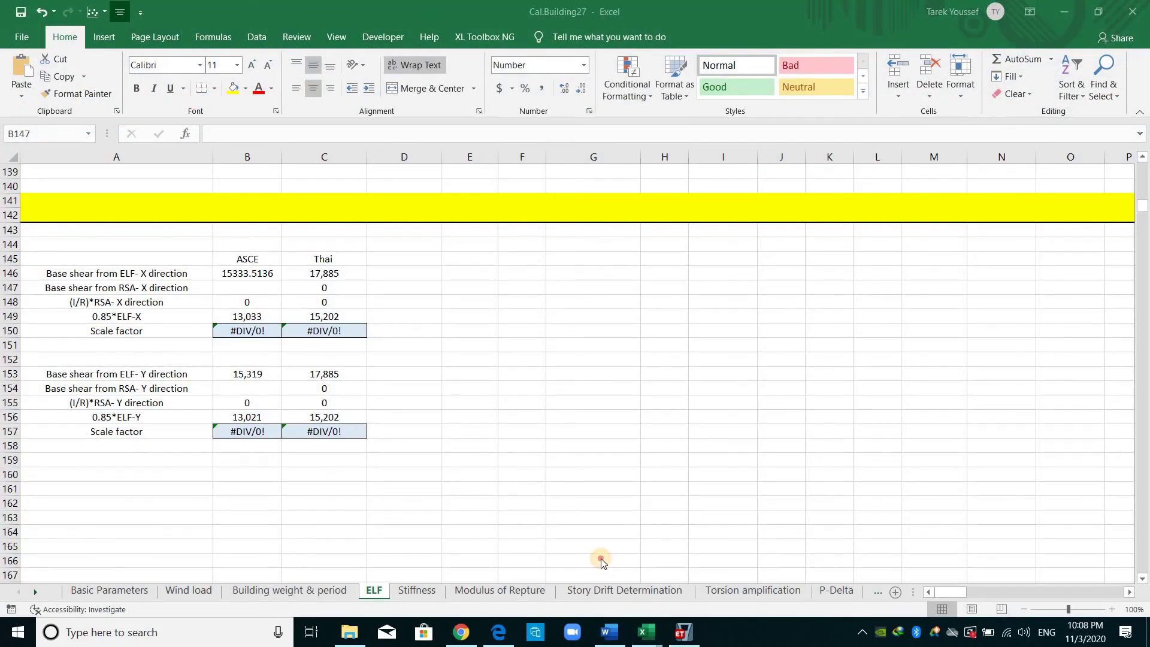
pyautogui.click(1096, 11)
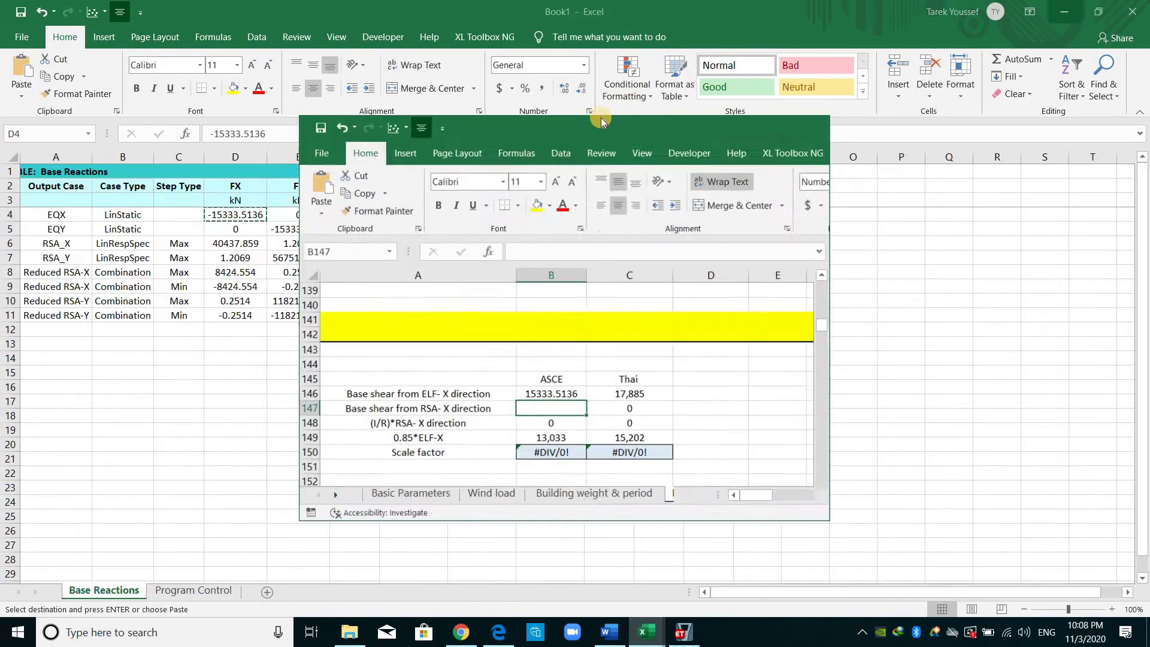
pyautogui.press('super+shift+Up')
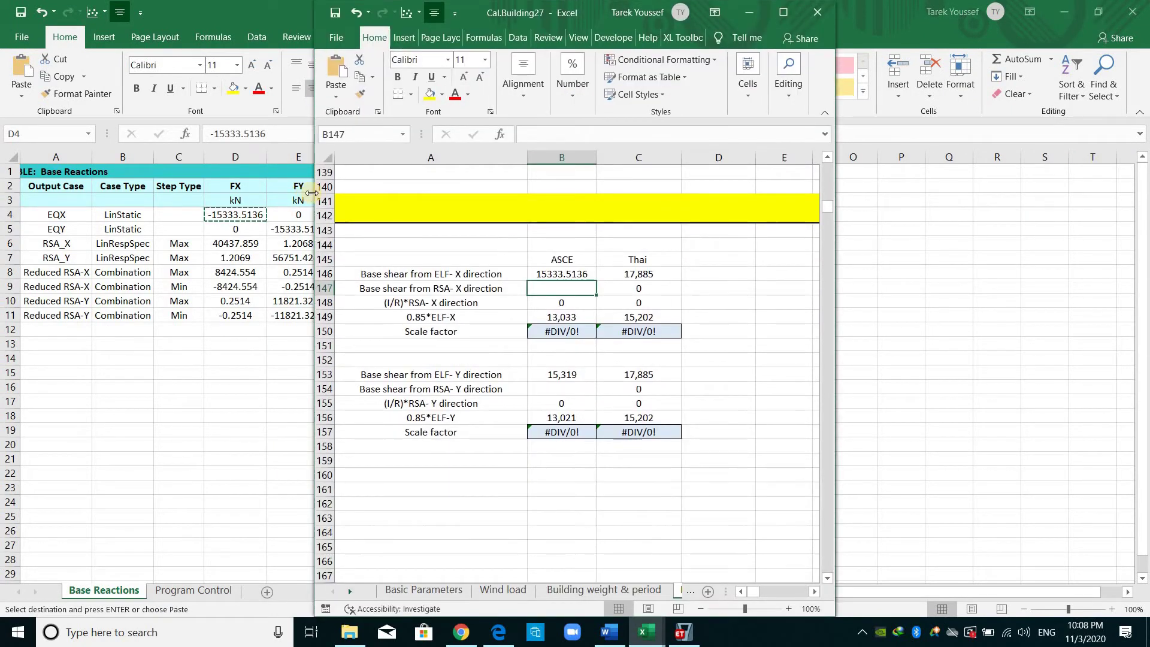
pyautogui.press('super+Left')
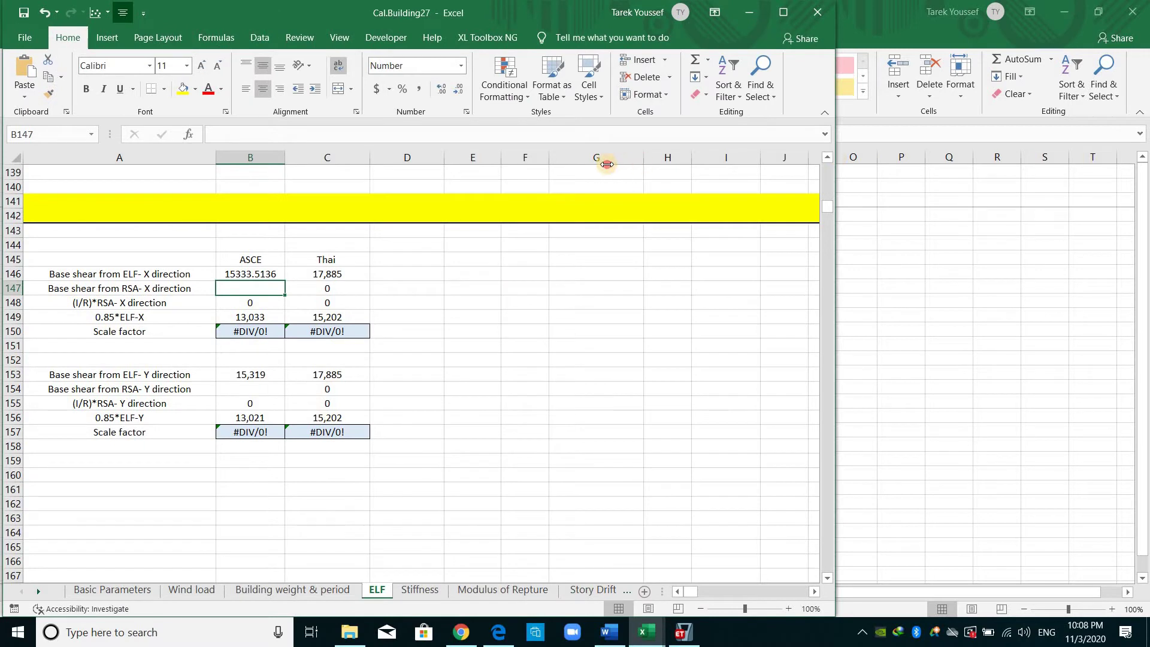
# Step: Place the Book1 window beside Cal.Building27, clear its pending copy, and size both windows so they do not overlap
pyautogui.click(1100, 11)
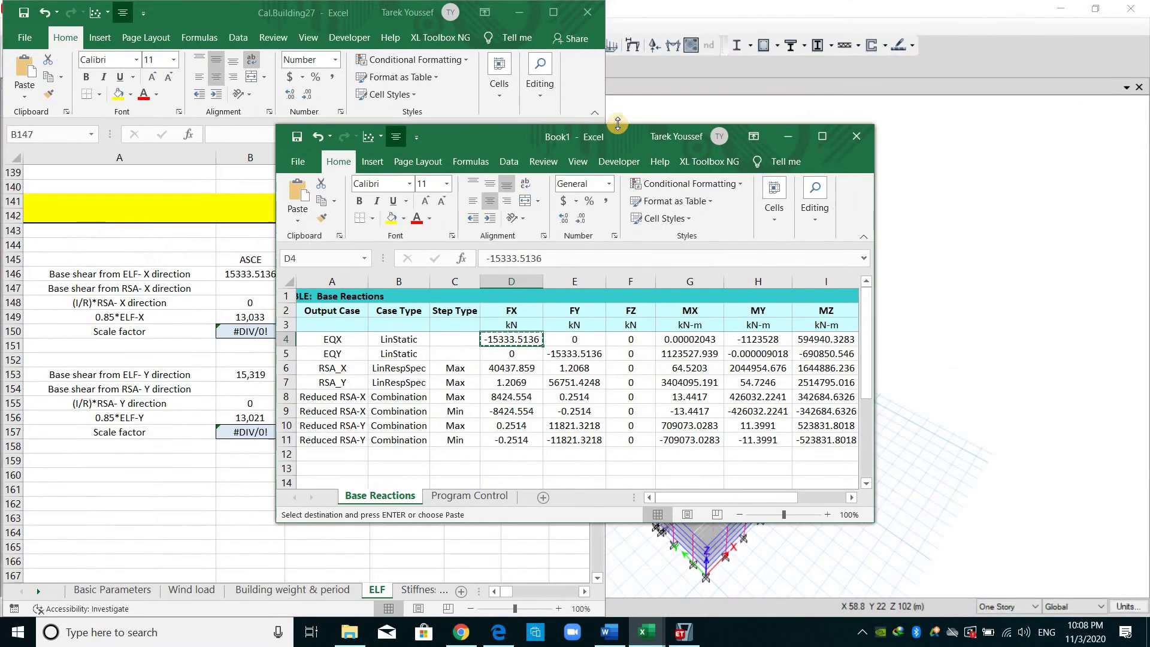
pyautogui.press('super+Right')
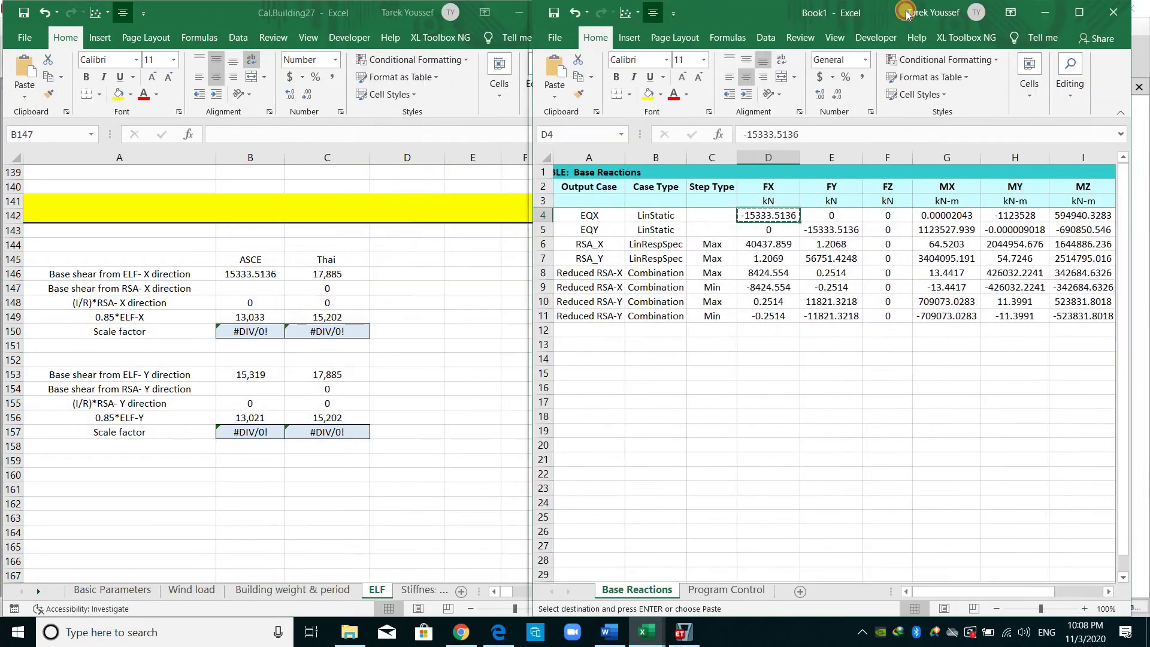
pyautogui.moveTo(907, 13); pyautogui.dragTo(889, 13)
pyautogui.click(772, 346)
pyautogui.press('Escape')
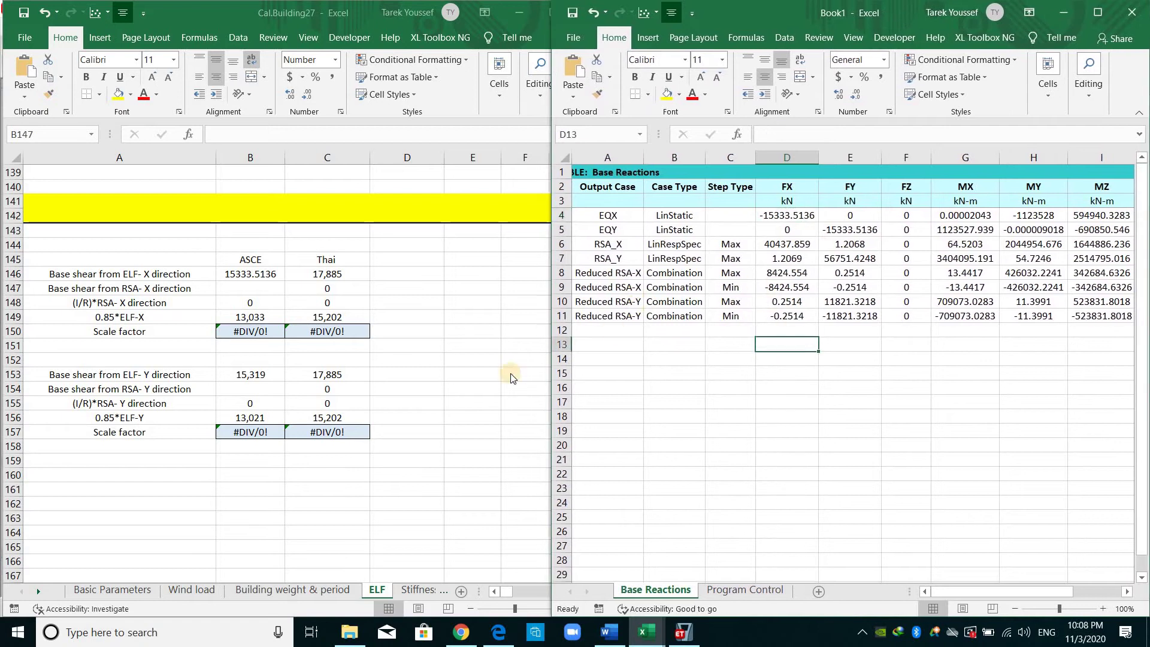
pyautogui.hotkey('alt', 'Tab')
pyautogui.moveTo(607, 349); pyautogui.dragTo(565, 340)
# Step: Check the EQY FY reaction and copy the ELF-X base shear from B146 into the ASCE ELF-Y base shear cell B153
pyautogui.click(869, 230)
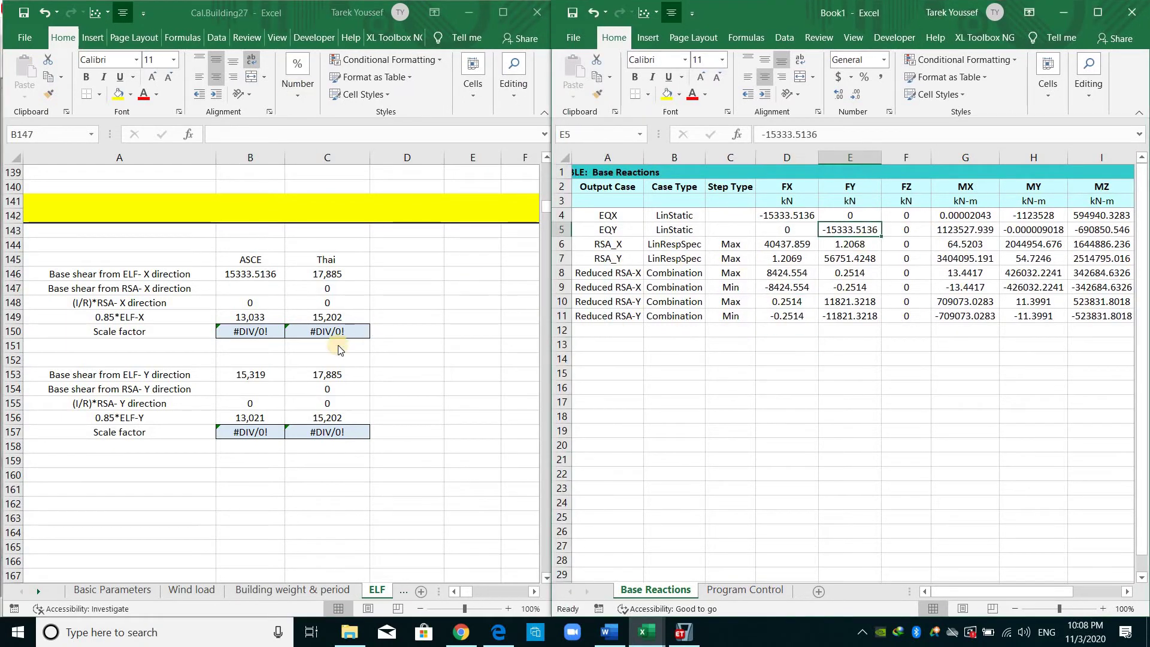
pyautogui.click(279, 288)
pyautogui.press('Up')
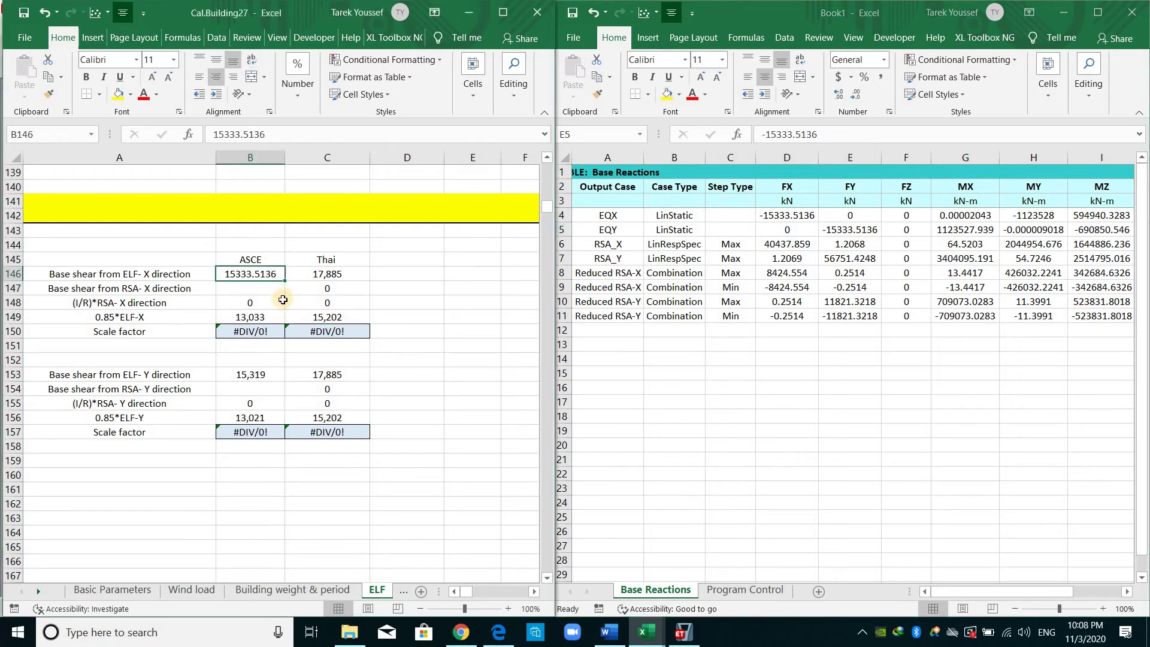
pyautogui.hotkey('ctrl', 'c')
pyautogui.click(266, 373)
pyautogui.hotkey('ctrl', 'v')
pyautogui.click(478, 348)
pyautogui.press('Escape')
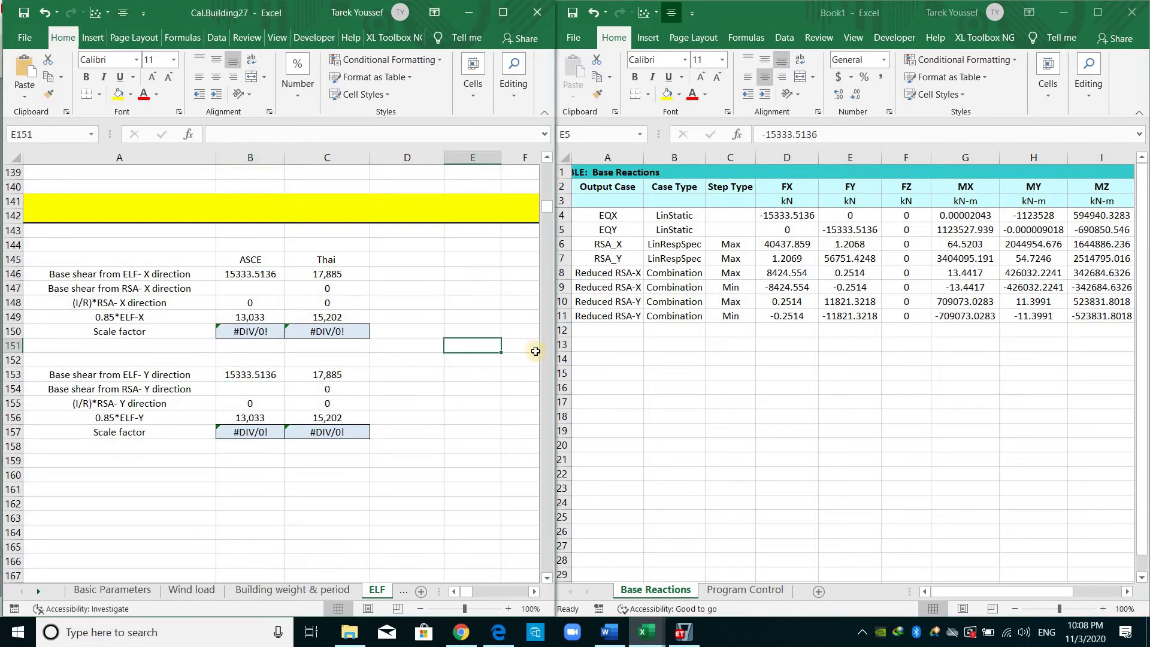
# Step: Copy the RSA_X FX reaction 40437.859 from Book1 into the ASCE base shear from RSA-X cell B147
pyautogui.hotkey('alt', 'Tab')
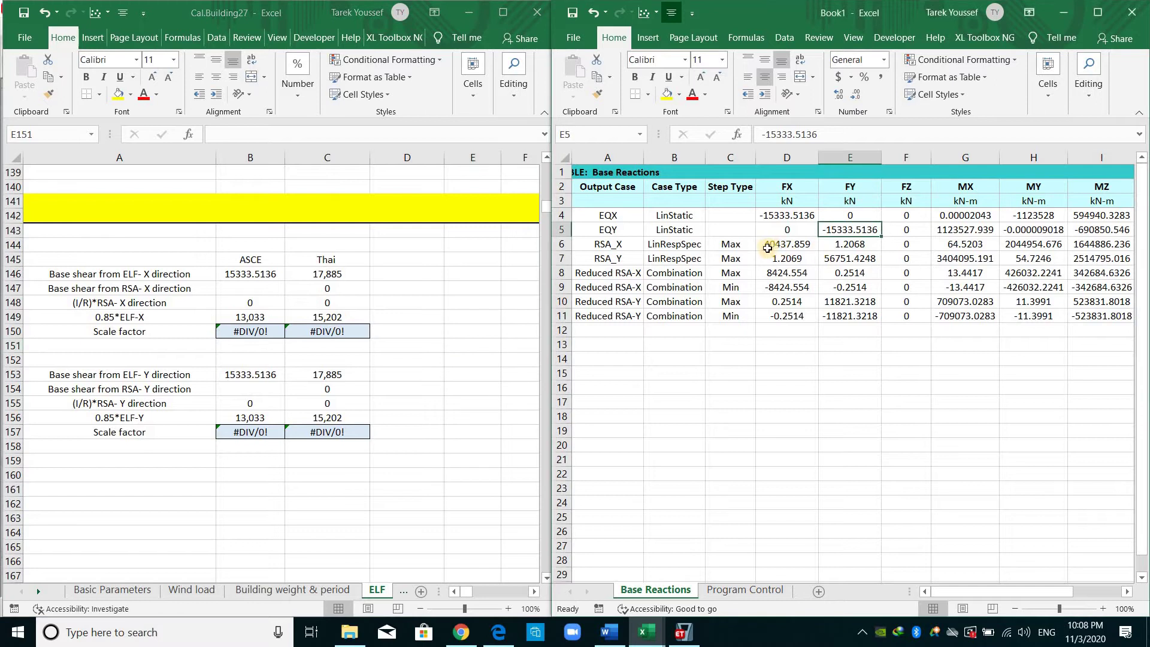
pyautogui.click(608, 244)
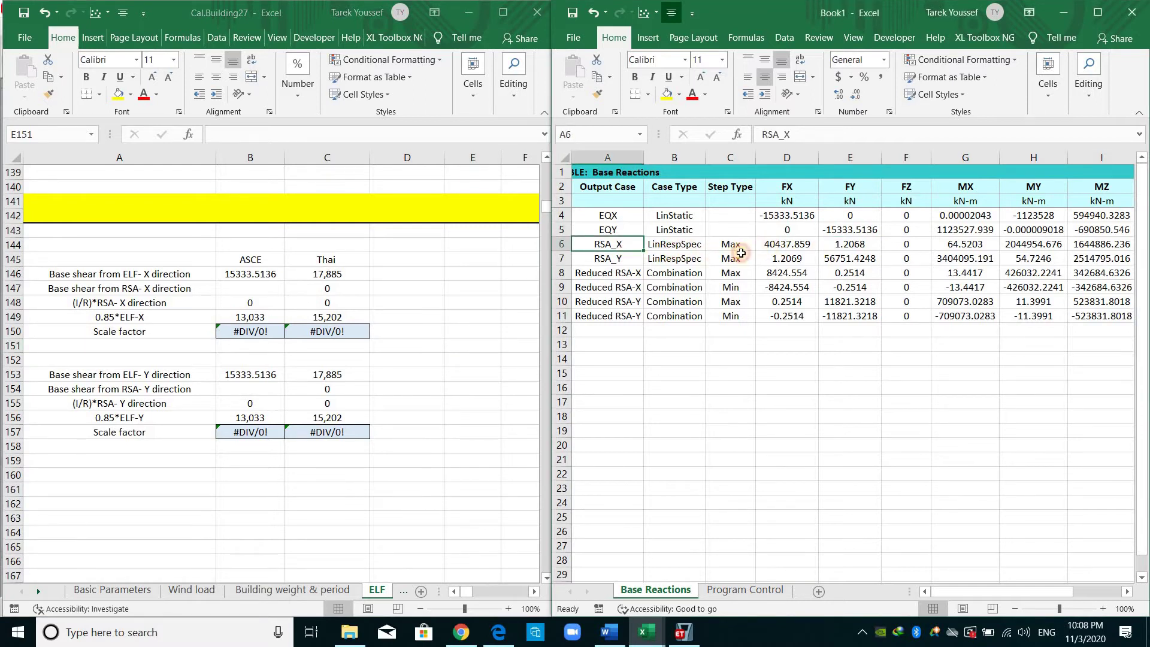
pyautogui.moveTo(741, 253); pyautogui.dragTo(821, 269)
pyautogui.click(787, 246)
pyautogui.press('Down')
pyautogui.click(621, 245)
pyautogui.click(791, 247)
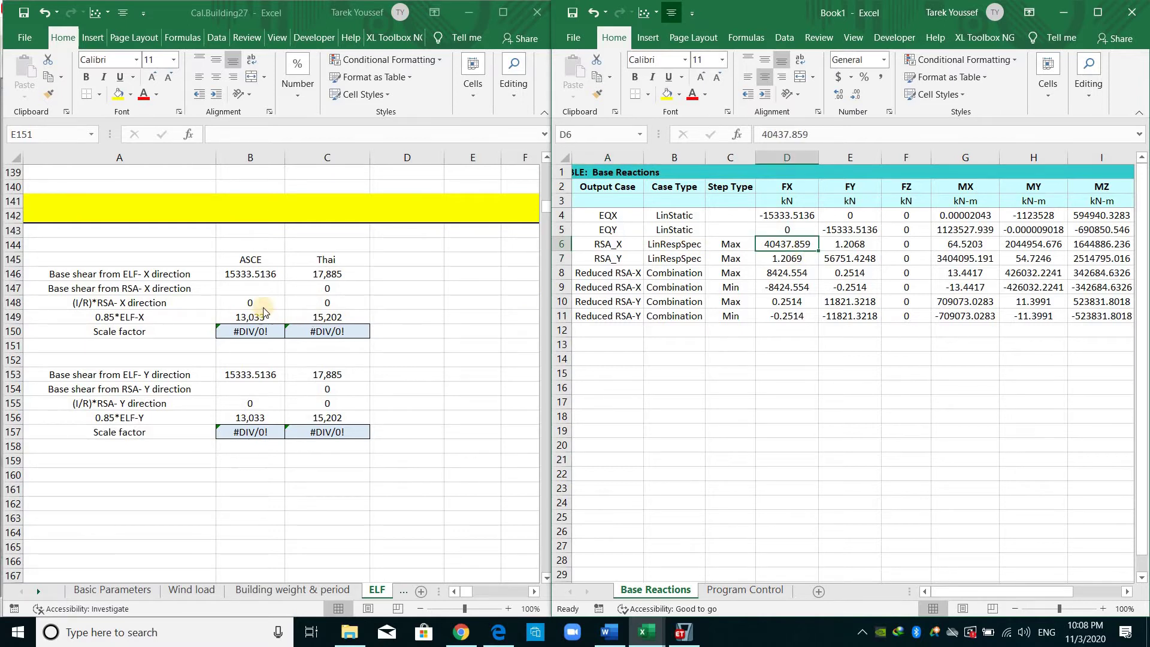
pyautogui.hotkey('ctrl', 'c')
pyautogui.click(251, 288)
pyautogui.hotkey('ctrl', 'v')
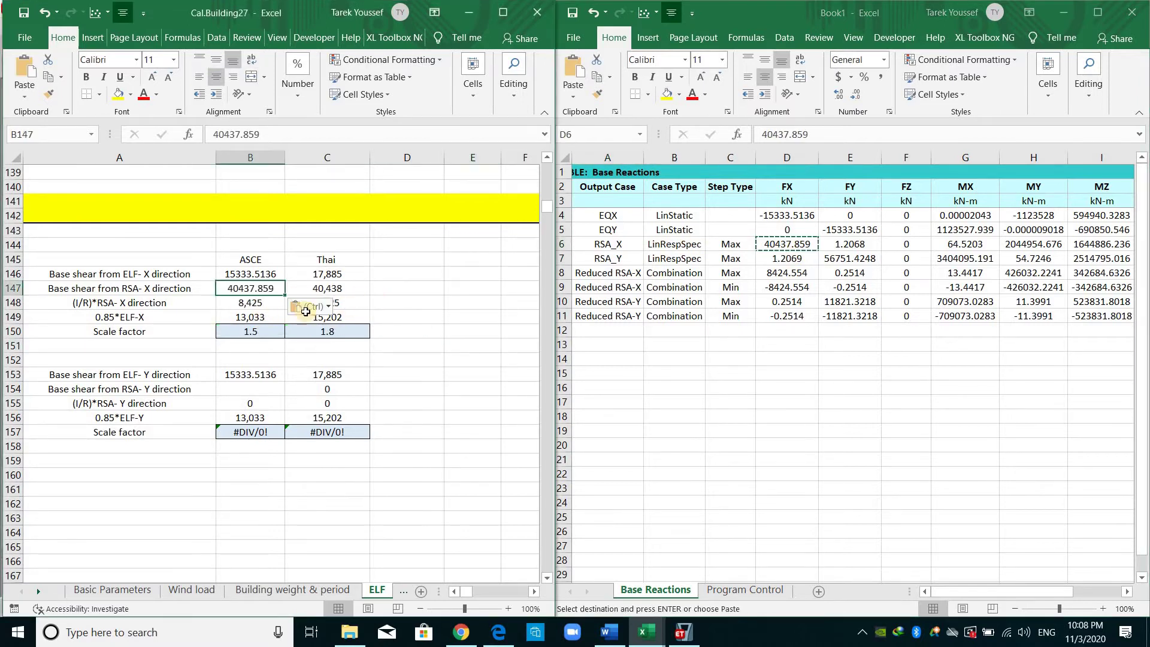
pyautogui.press('Right')
pyautogui.press('Right')
# Step: Widen the Output Case column in Book1 and check the Reduced RSA-X maximum FX against the (I/R)*RSA-X value
pyautogui.click(602, 280)
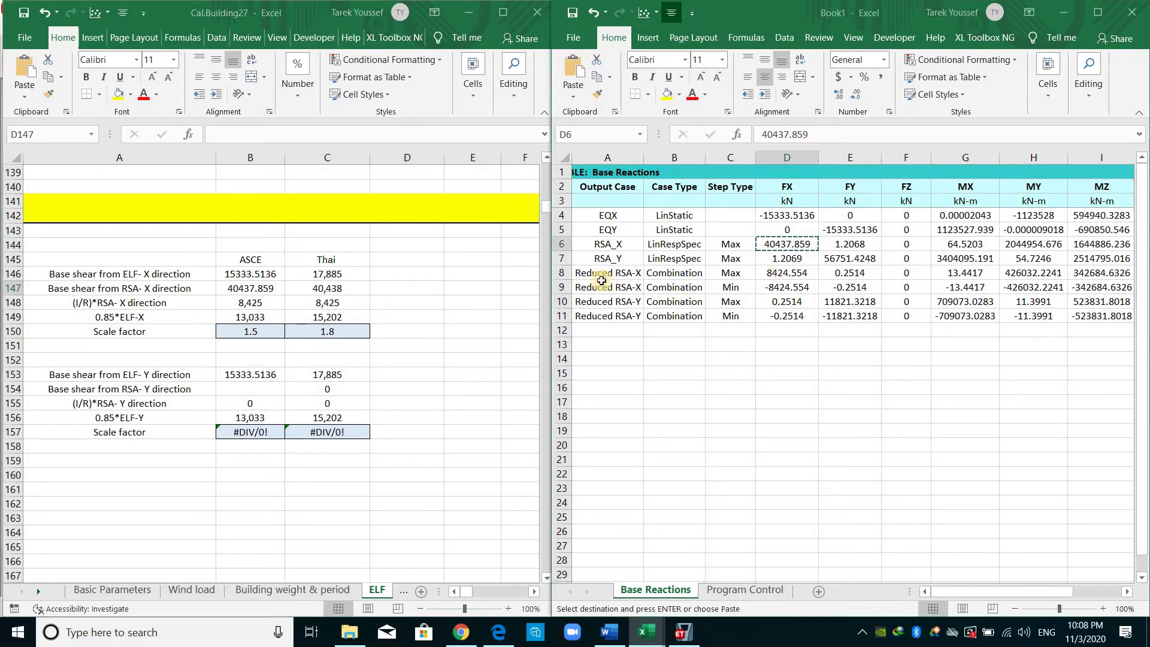
pyautogui.press('Escape')
pyautogui.moveTo(644, 157); pyautogui.dragTo(669, 157)
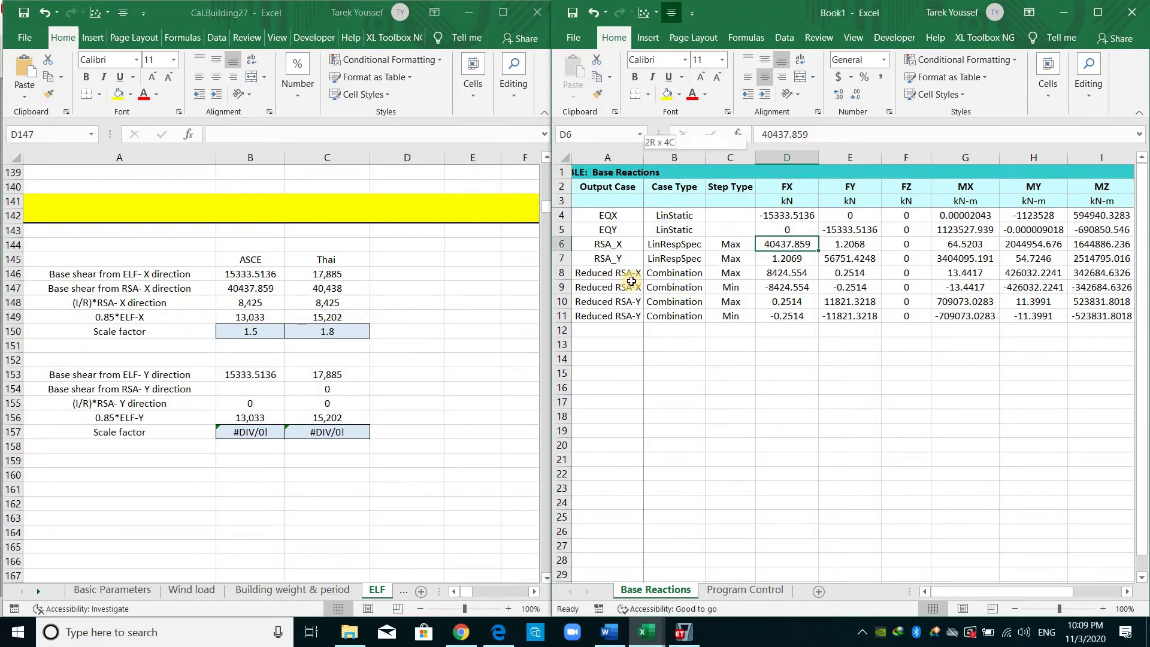
pyautogui.click(643, 282)
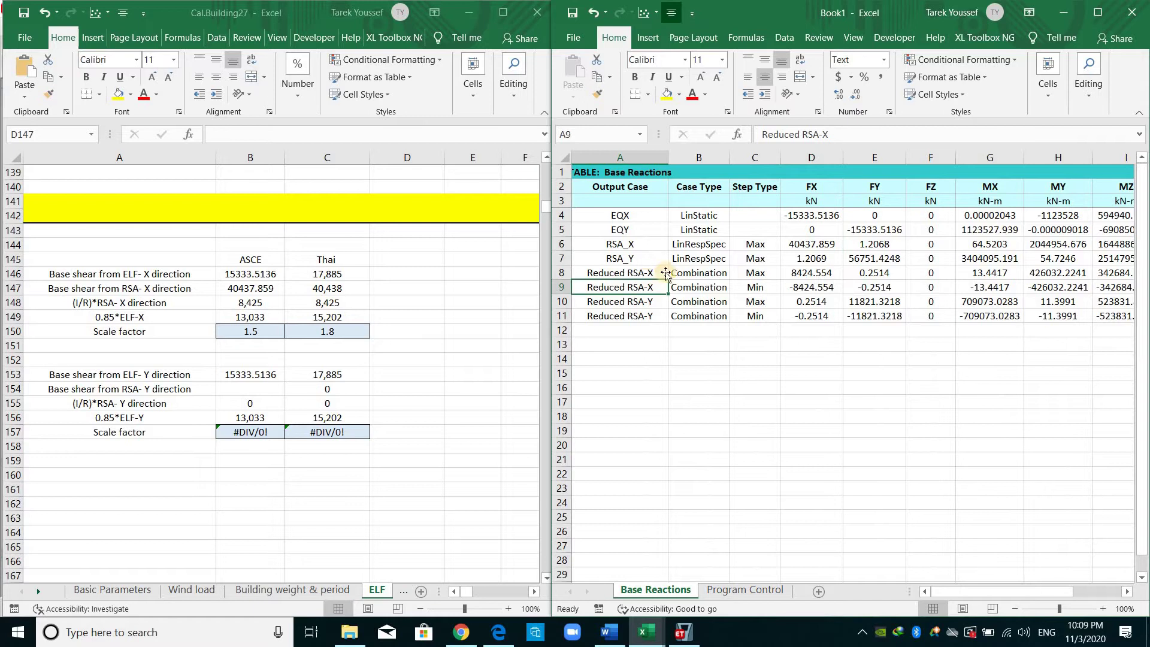
pyautogui.click(665, 273)
pyautogui.click(812, 274)
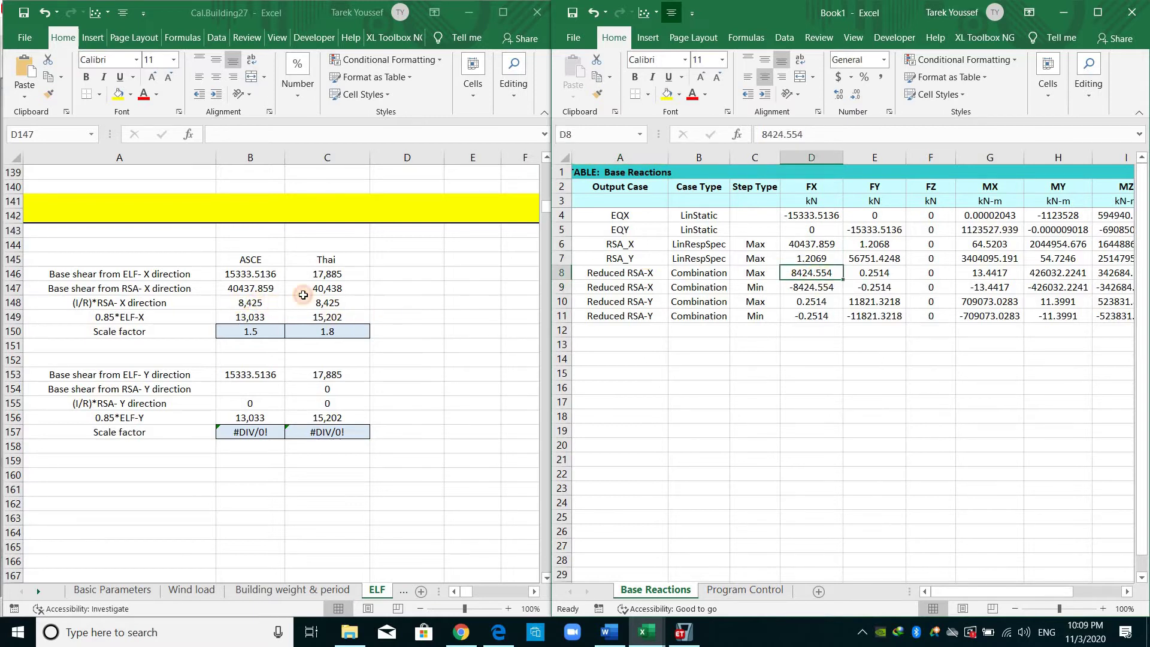
# Step: Examine the ASCE (I/R)*RSA-X formula in B148 and trace its references to the R factor and the seismic importance factor
pyautogui.click(250, 302)
pyautogui.press('F2')
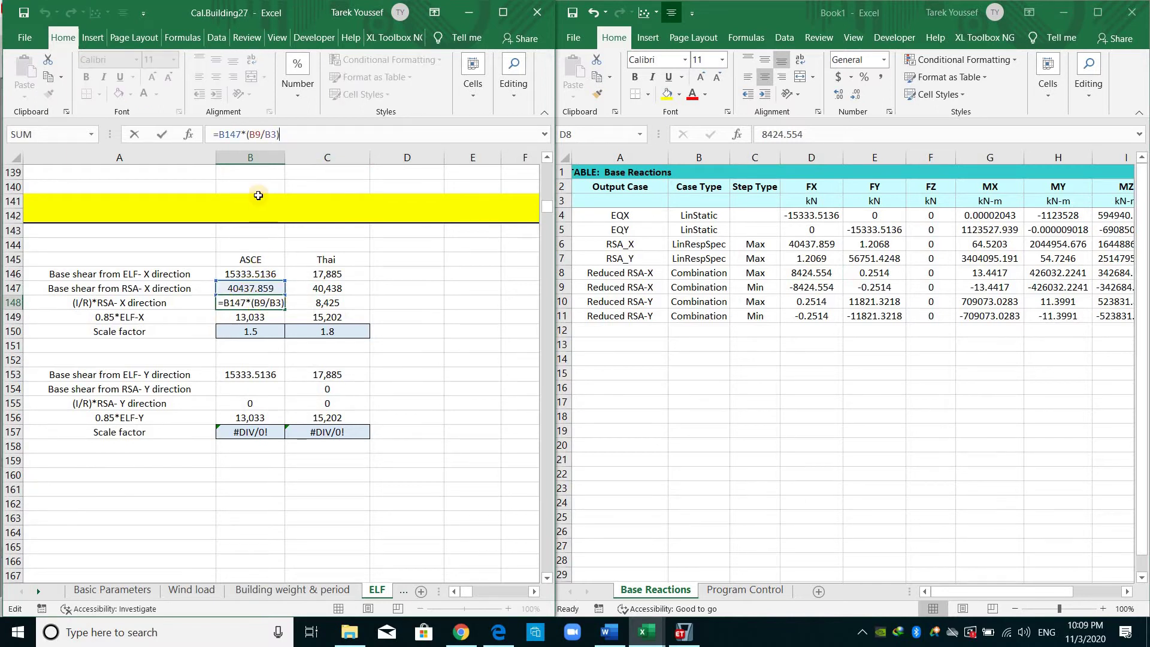
pyautogui.scroll(20, 335, 281)
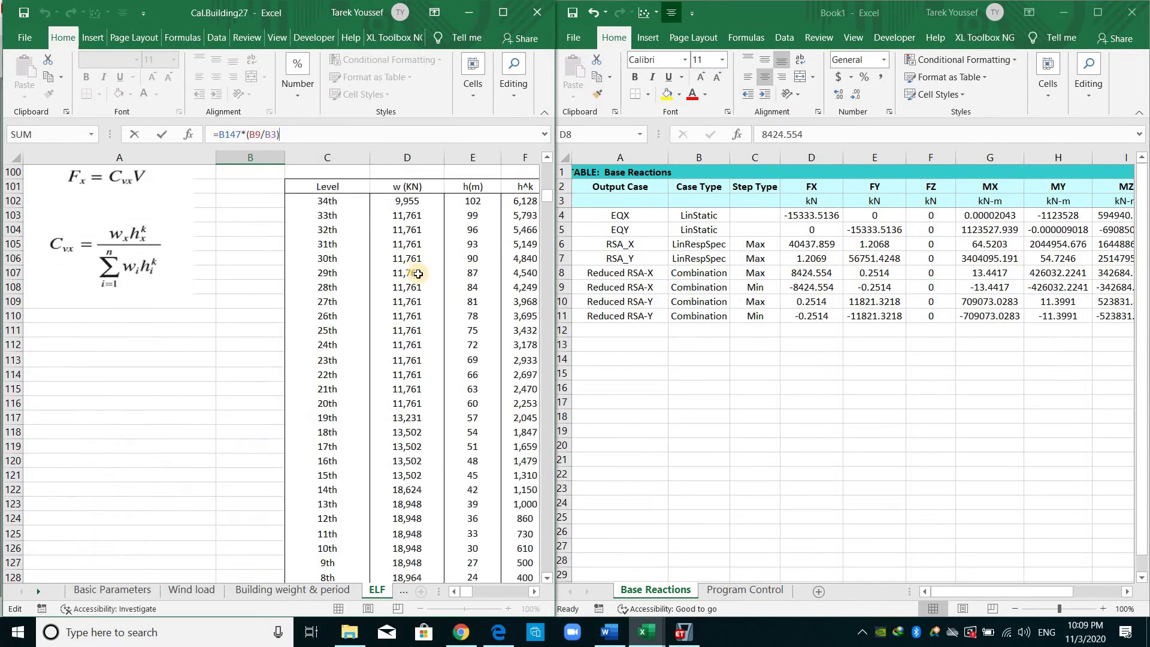
pyautogui.scroll(11, 351, 298)
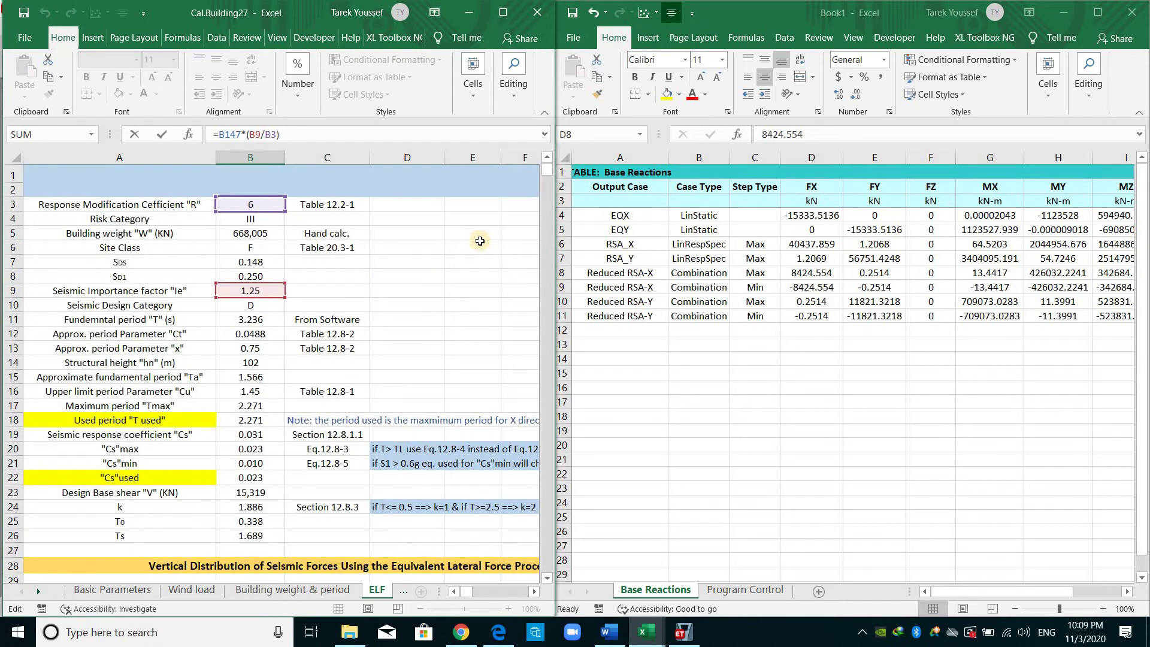
pyautogui.press('Escape')
pyautogui.scroll(-4, 291, 404)
pyautogui.click(399, 414)
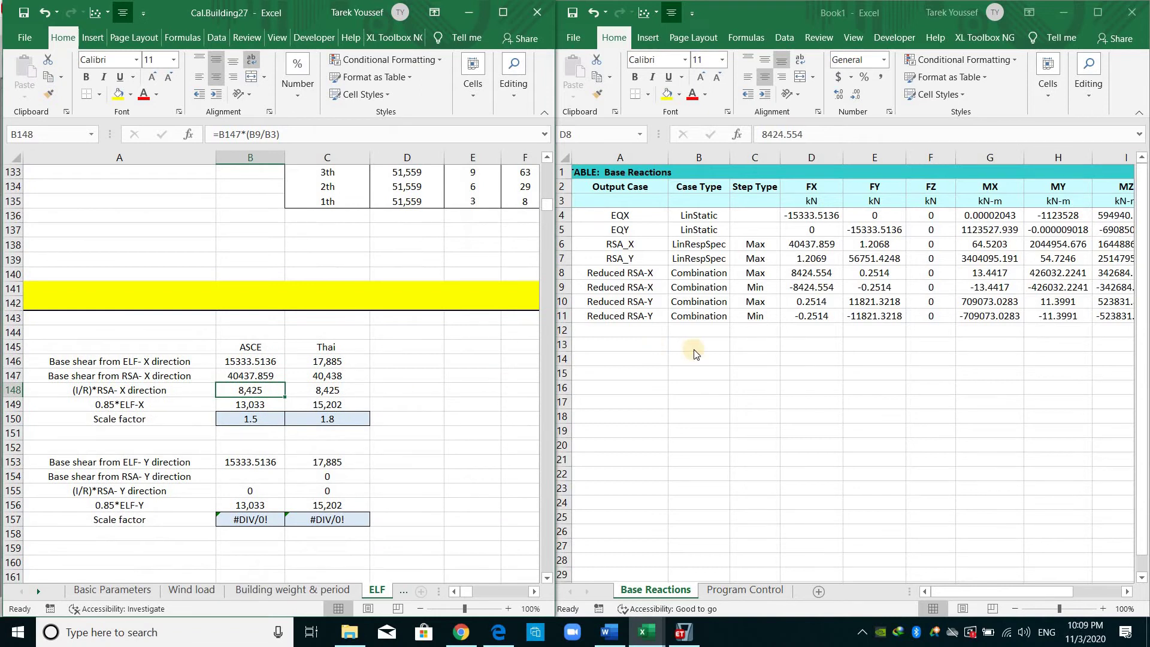
# Step: Compare the Reduced RSA-X maximum FX reaction in Book1 with the (I/R)*RSA-X value in the scale factor table
pyautogui.click(816, 281)
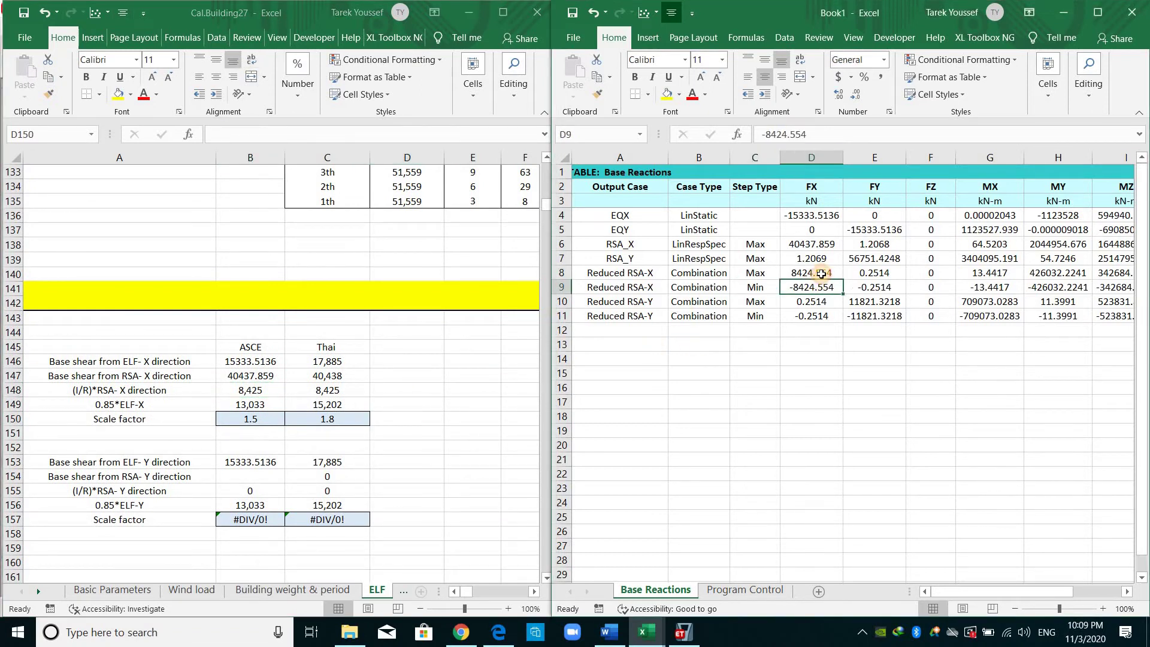
pyautogui.click(291, 468)
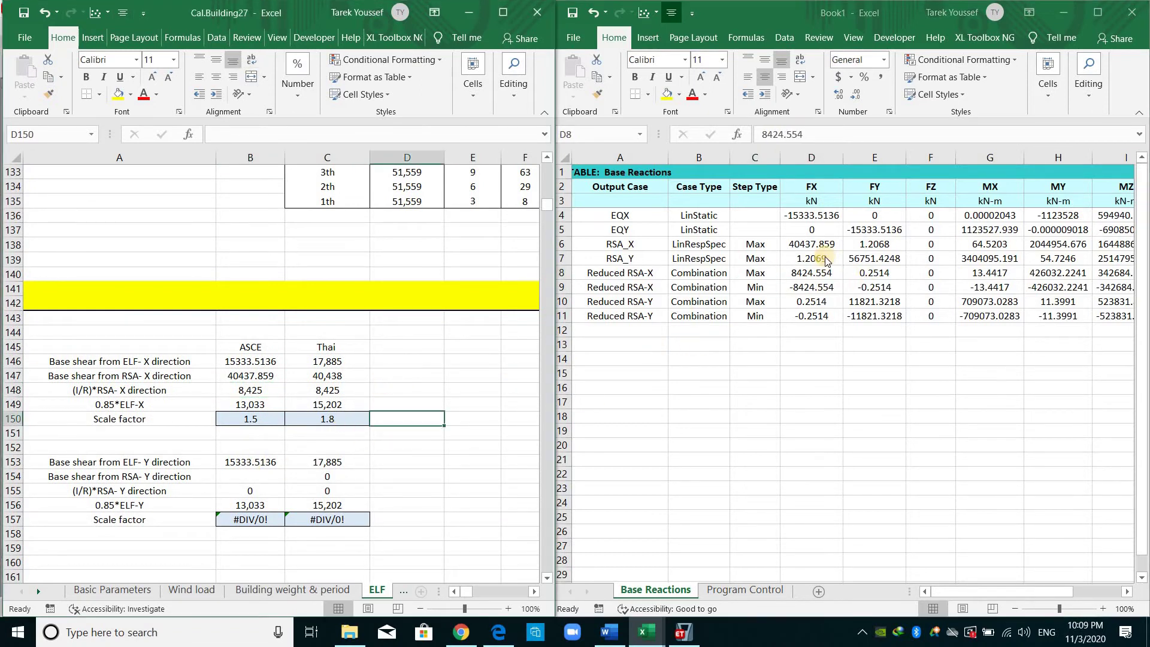
pyautogui.hotkey('alt', 'Tab')
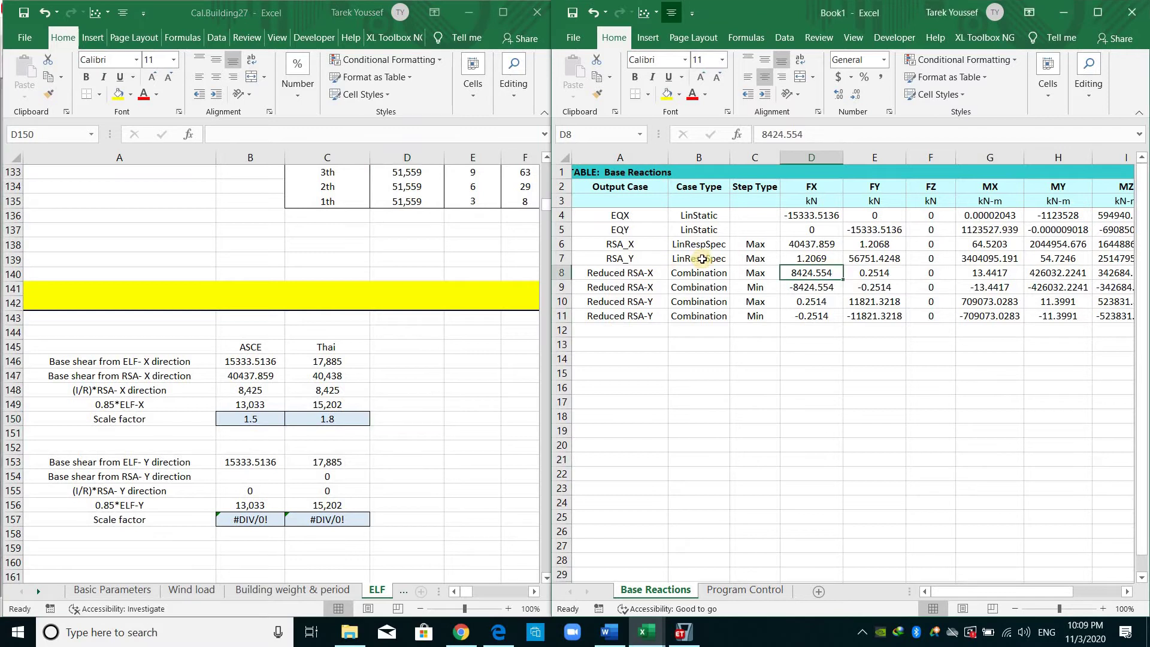
# Step: Copy the RSA_Y FY reaction 56751.4248 from Book1 into the ASCE base shear from RSA-Y cell B154
pyautogui.click(876, 259)
pyautogui.hotkey('ctrl', 'c')
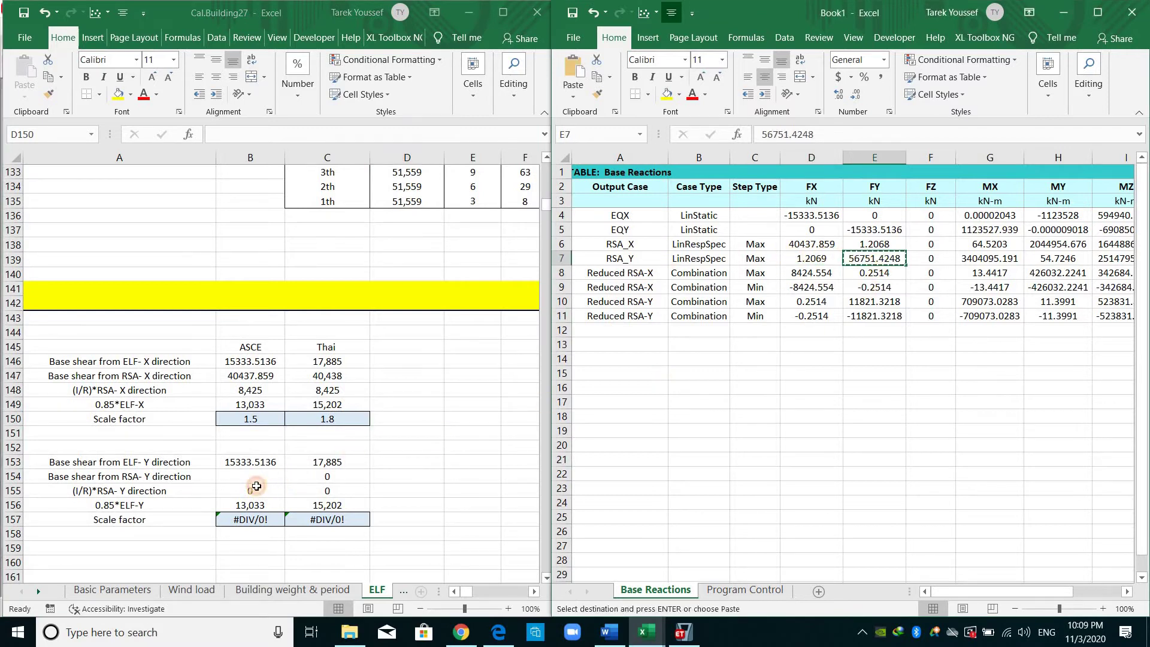
pyautogui.click(257, 479)
pyautogui.hotkey('ctrl', 'v')
pyautogui.click(398, 441)
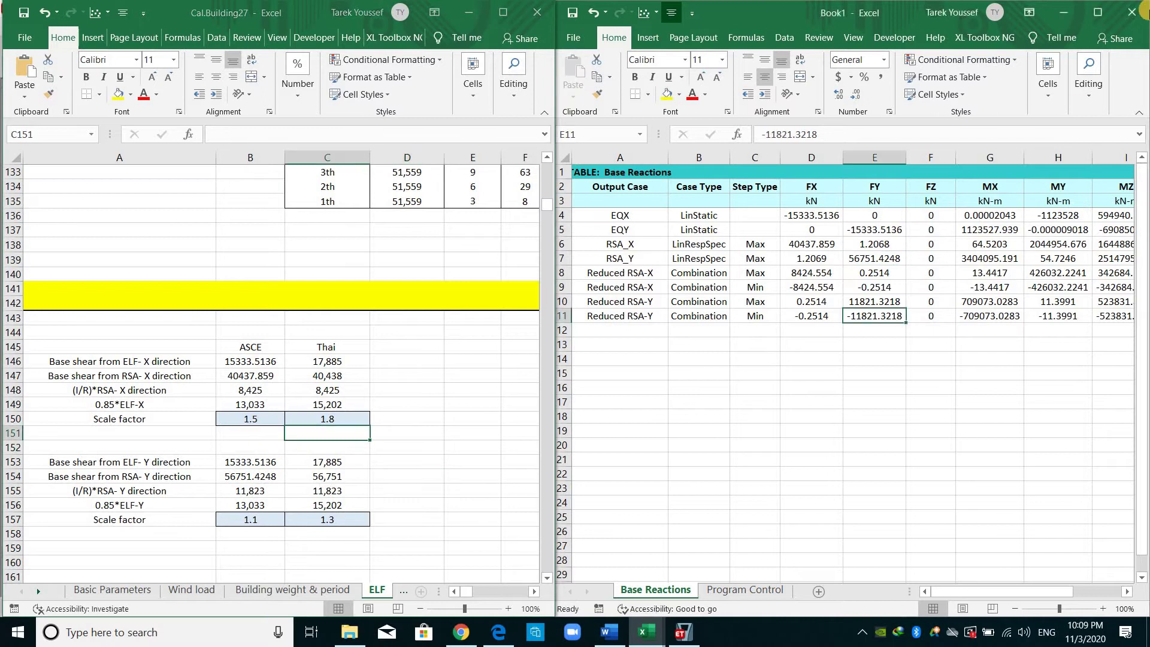
# Step: Close the Book1 workbook and maximize the Cal.Building27 window
pyautogui.click(1132, 12)
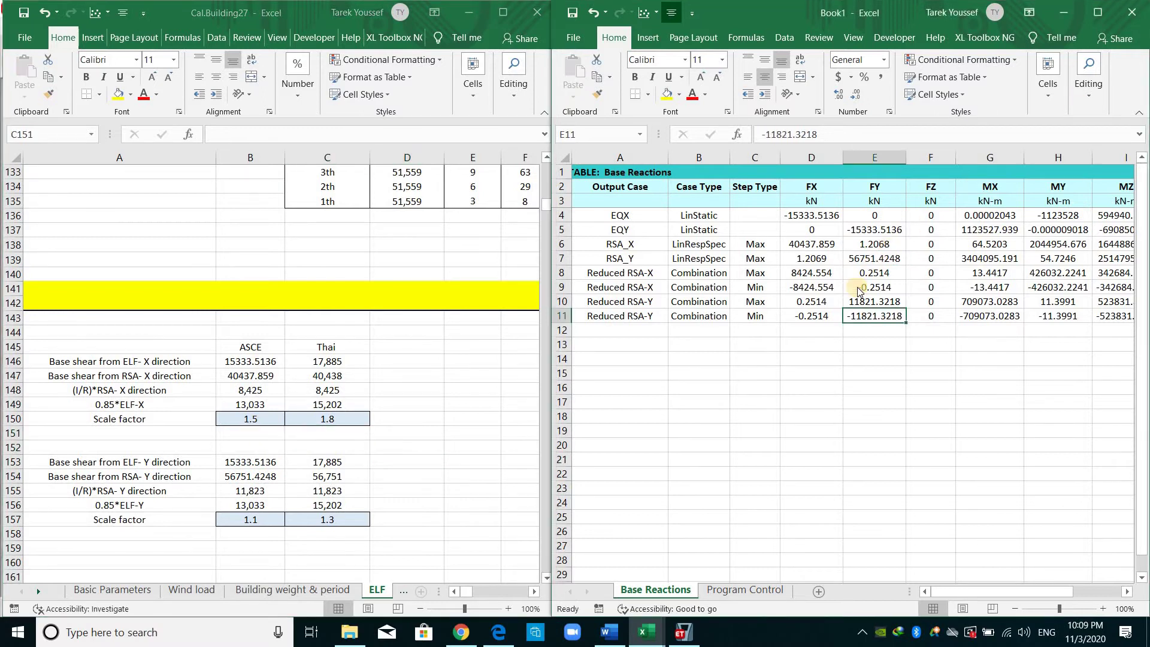
pyautogui.click(915, 400)
pyautogui.press('super+Up')
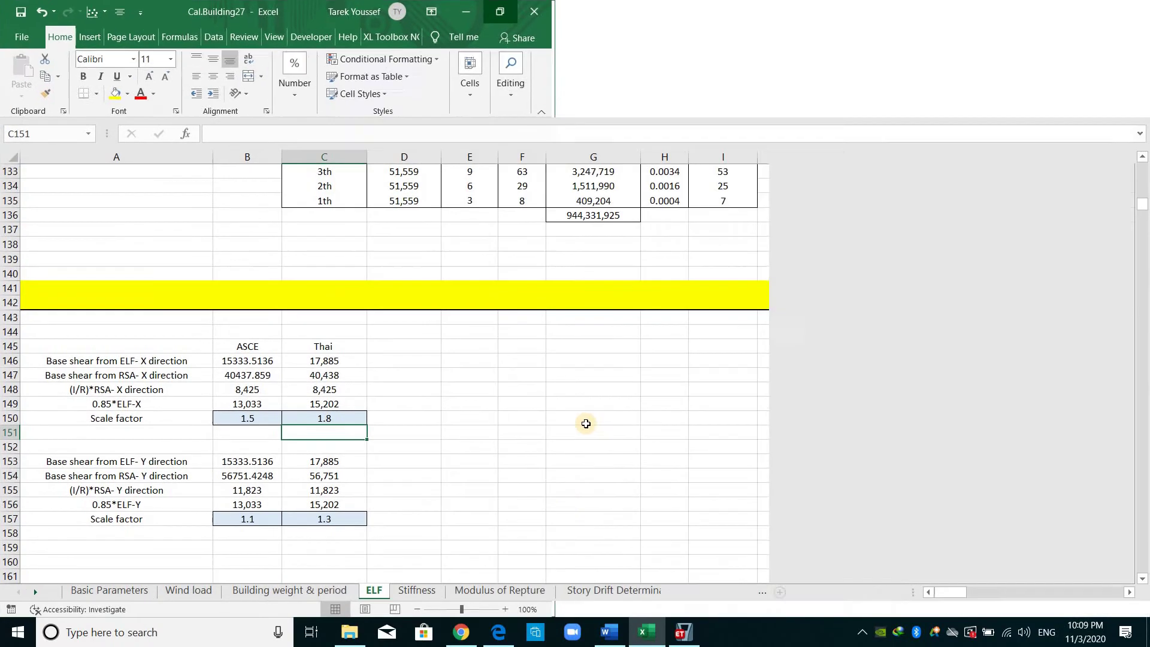
# Step: Switch to the ASCE7-10 PDF and examine section 12.9.4.1 Scaling of Forces, including the 0.85V/Vt multiplier
pyautogui.hotkey('alt', 'Tab')
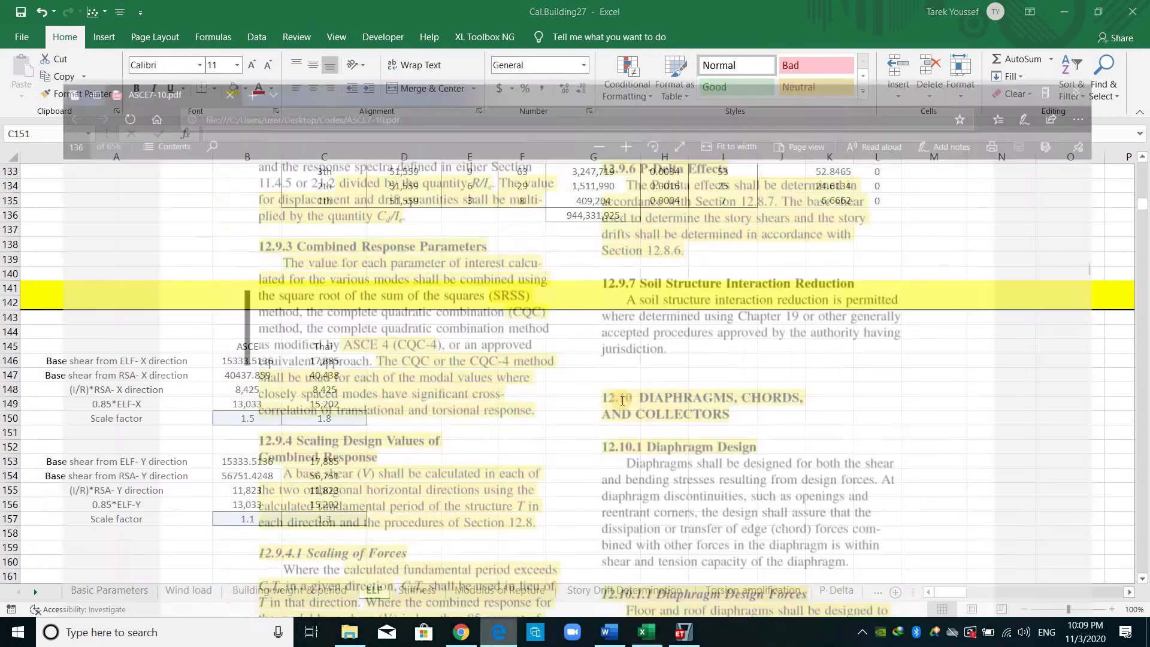
pyautogui.scroll(-6, 550, 393)
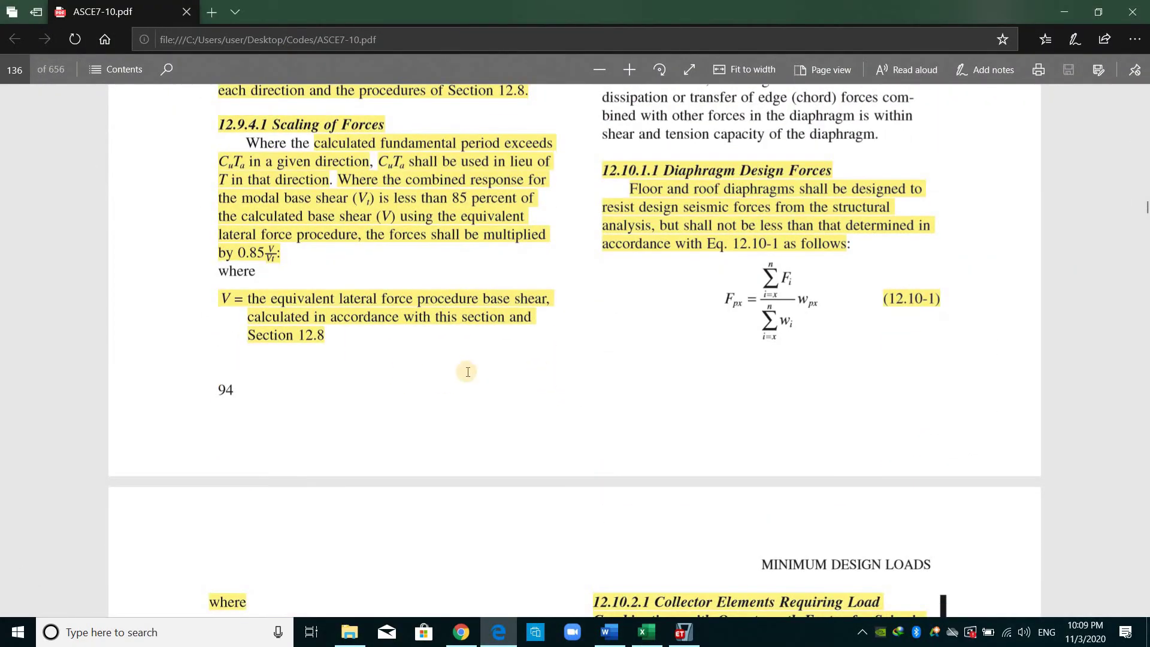
pyautogui.scroll(10, 556, 370)
pyautogui.scroll(-12, 555, 369)
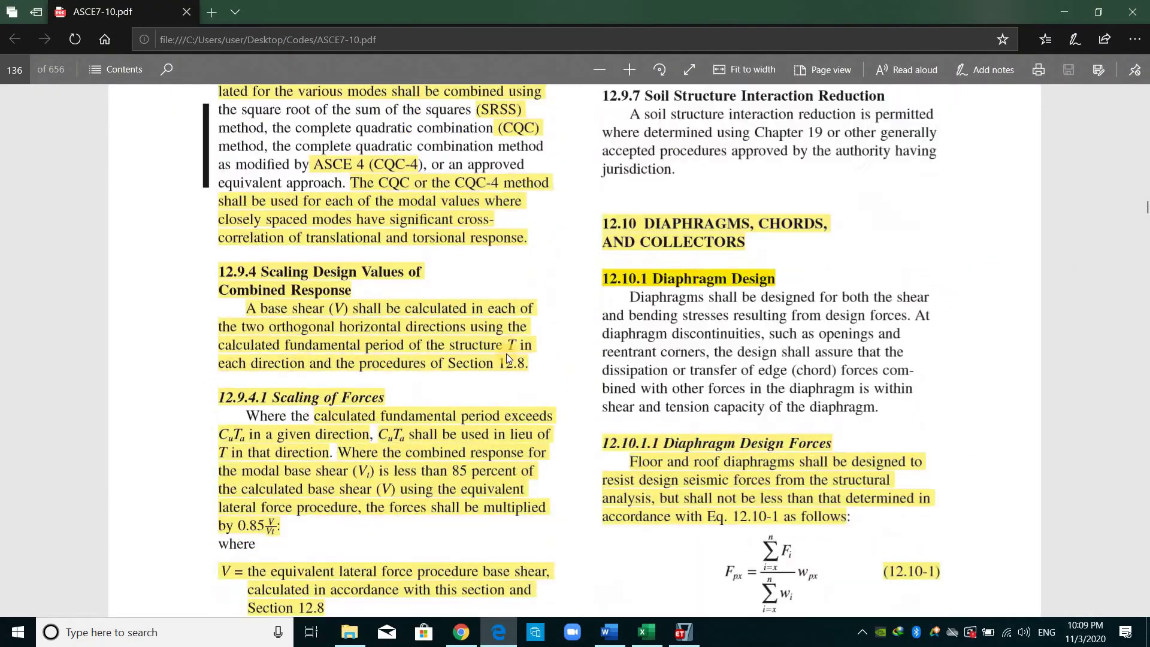
pyautogui.scroll(3, 505, 353)
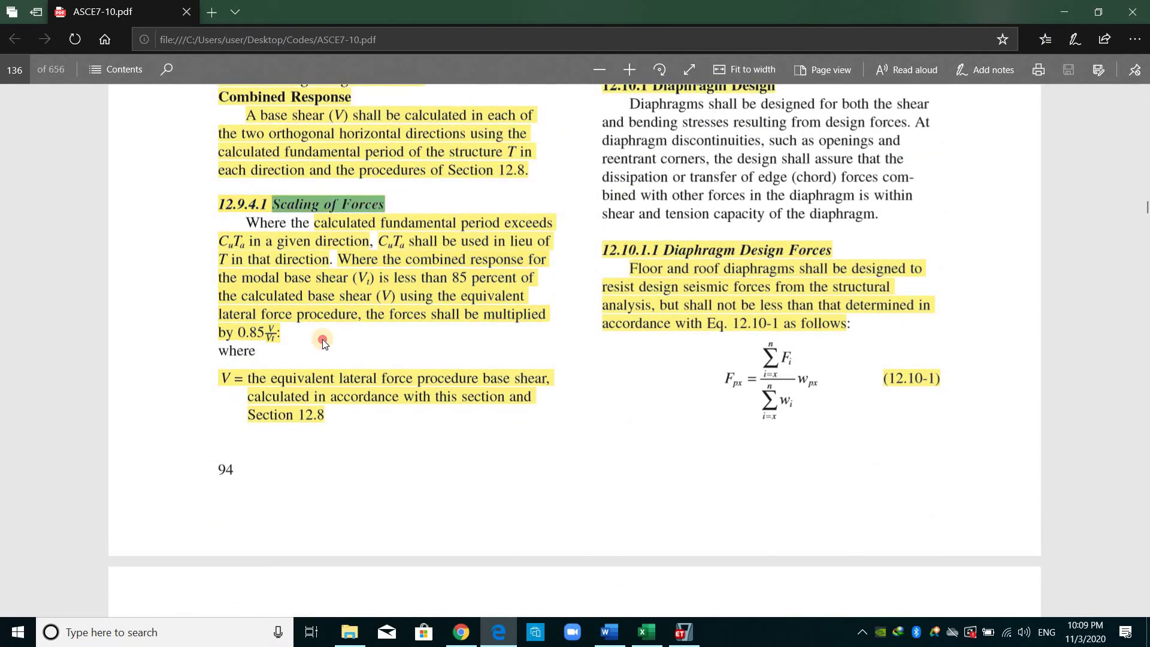
pyautogui.click(242, 333)
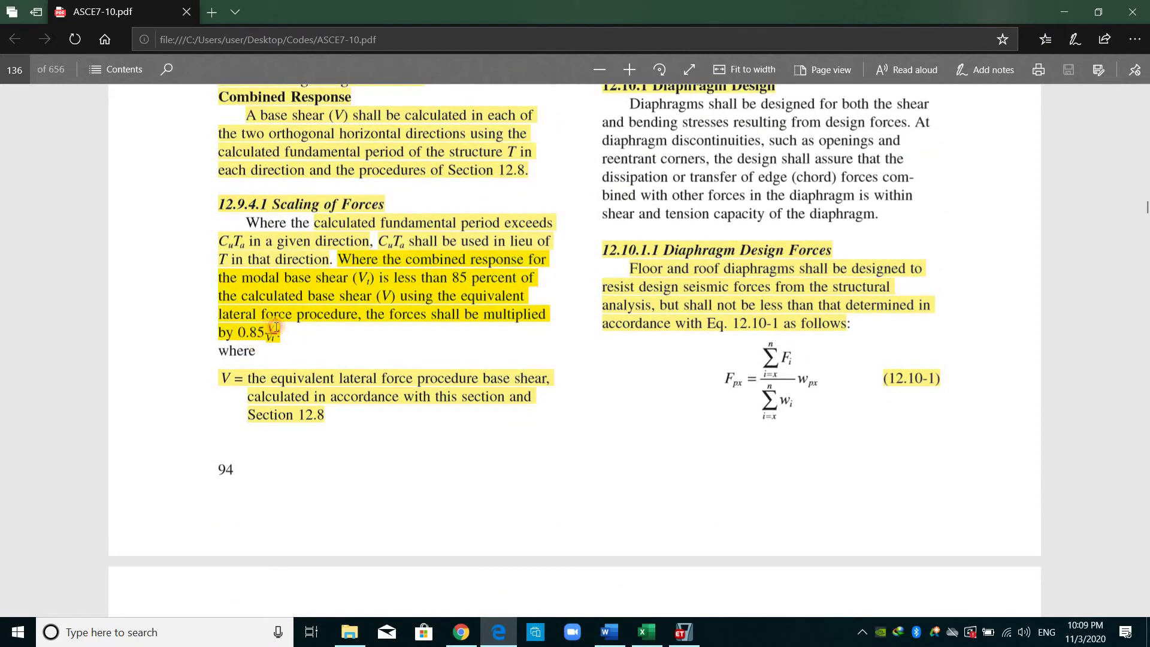
pyautogui.click(269, 338)
pyautogui.click(291, 336)
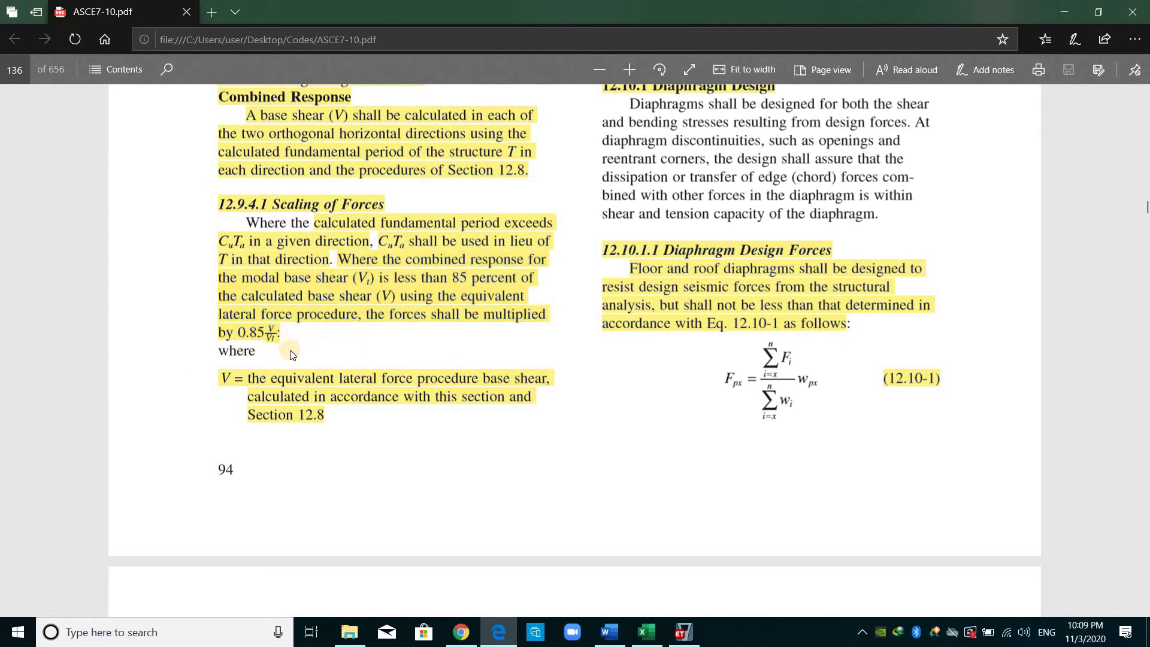
pyautogui.click(274, 341)
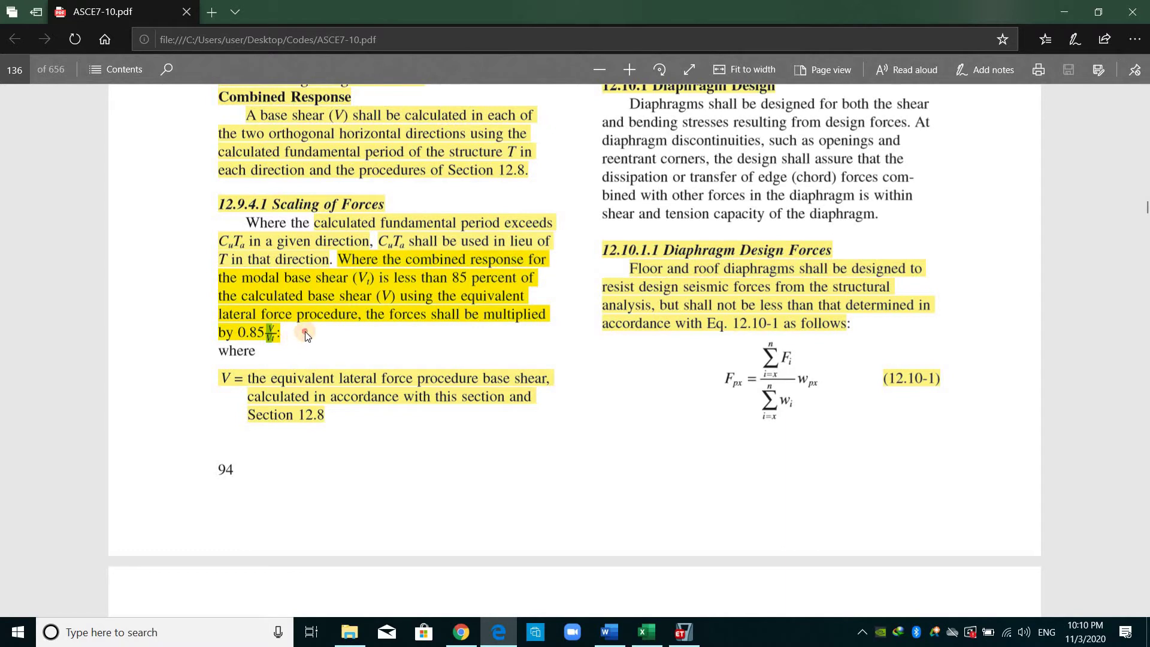
pyautogui.click(444, 326)
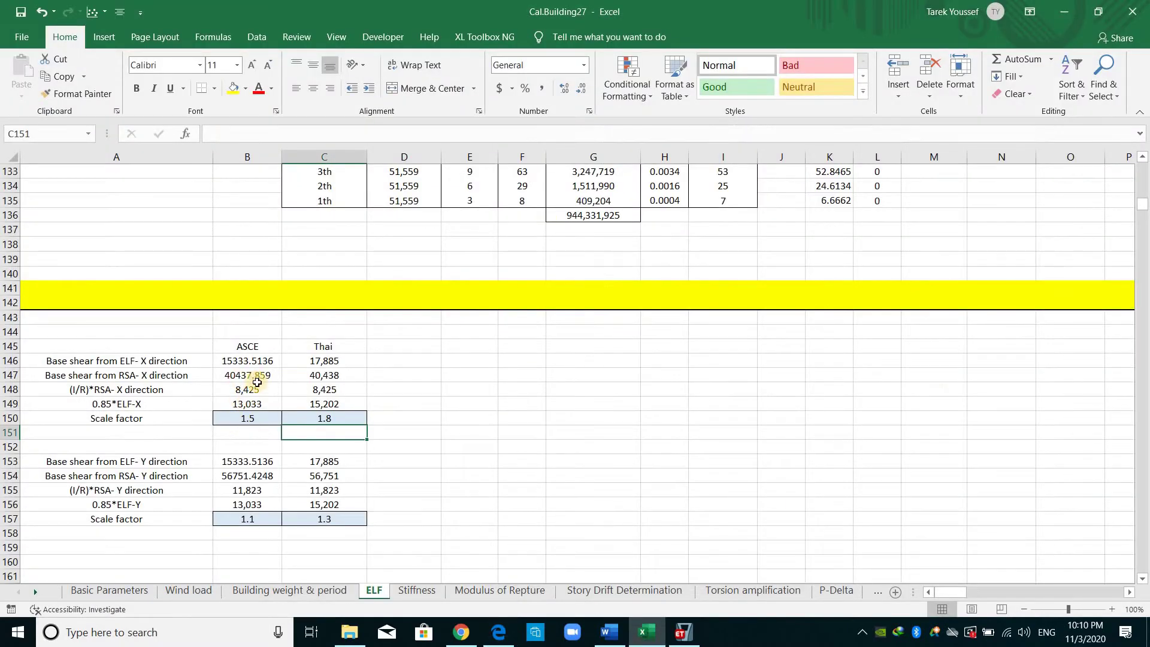
# Step: Check the ASCE 0.85*ELF-X formula in B149 and the X and Y scale factor formulas in B150 and B157
pyautogui.press('Up')
pyautogui.press('Up')
pyautogui.press('Left')
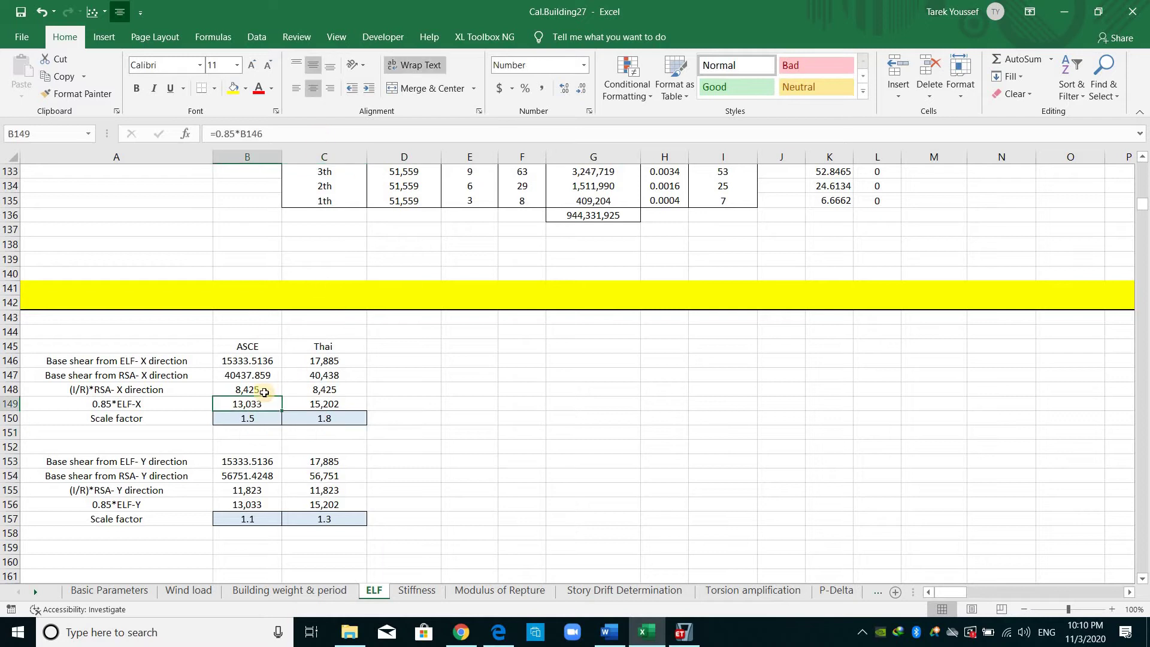
pyautogui.press('F2')
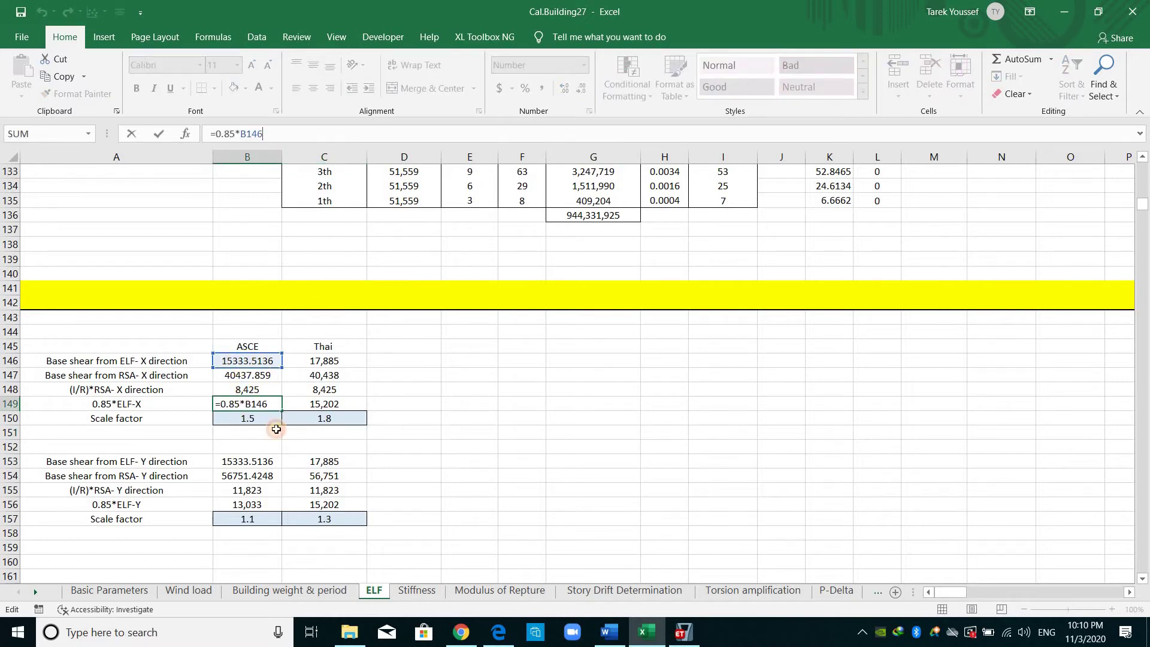
pyautogui.press('Return')
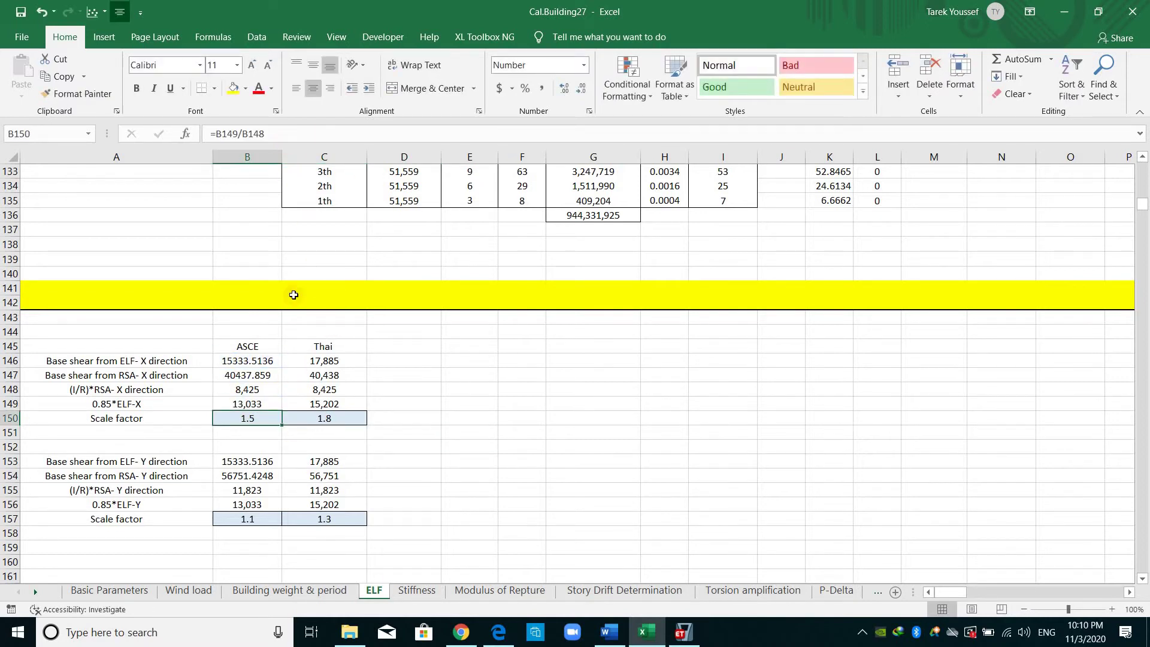
pyautogui.press('F2')
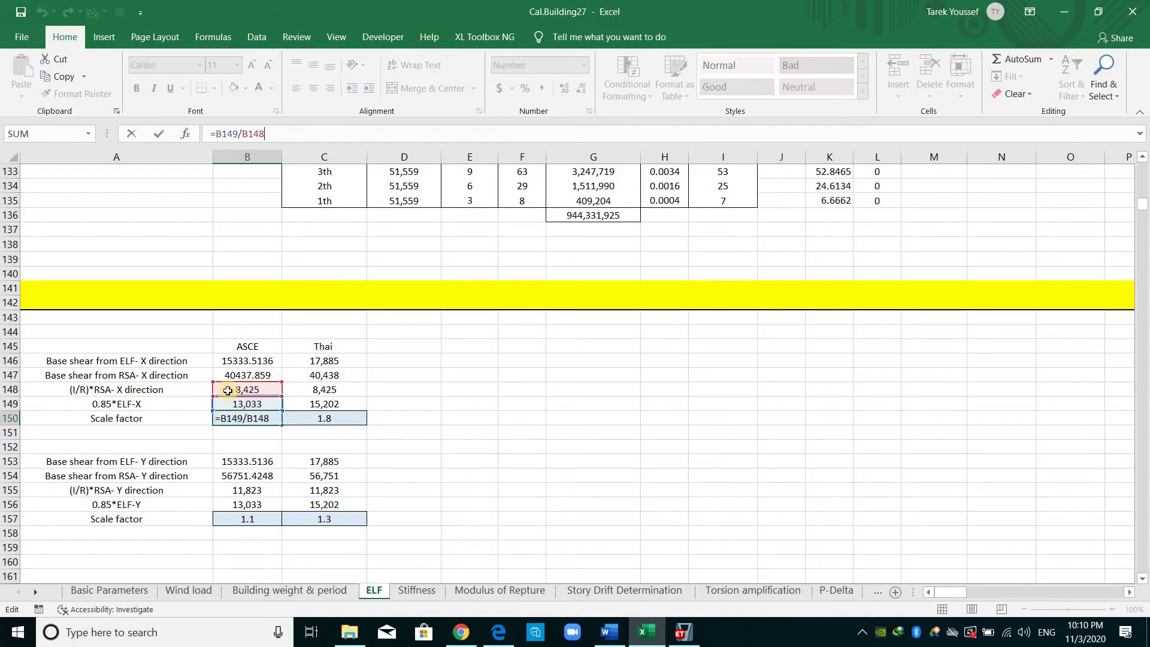
pyautogui.click(398, 419)
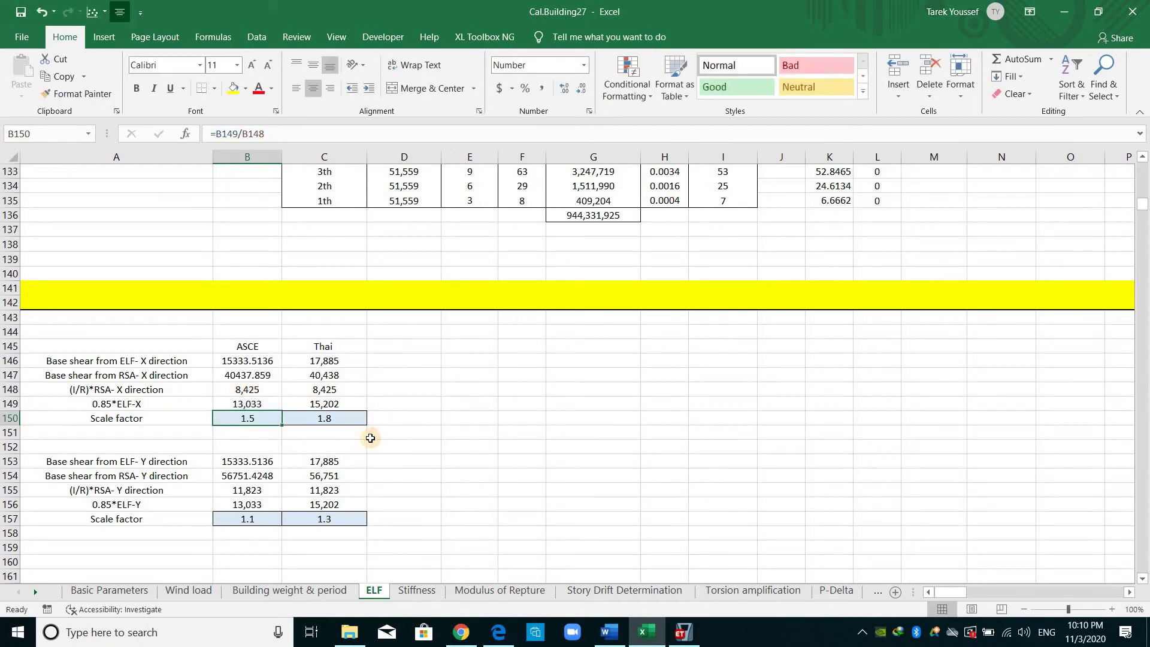
pyautogui.click(261, 519)
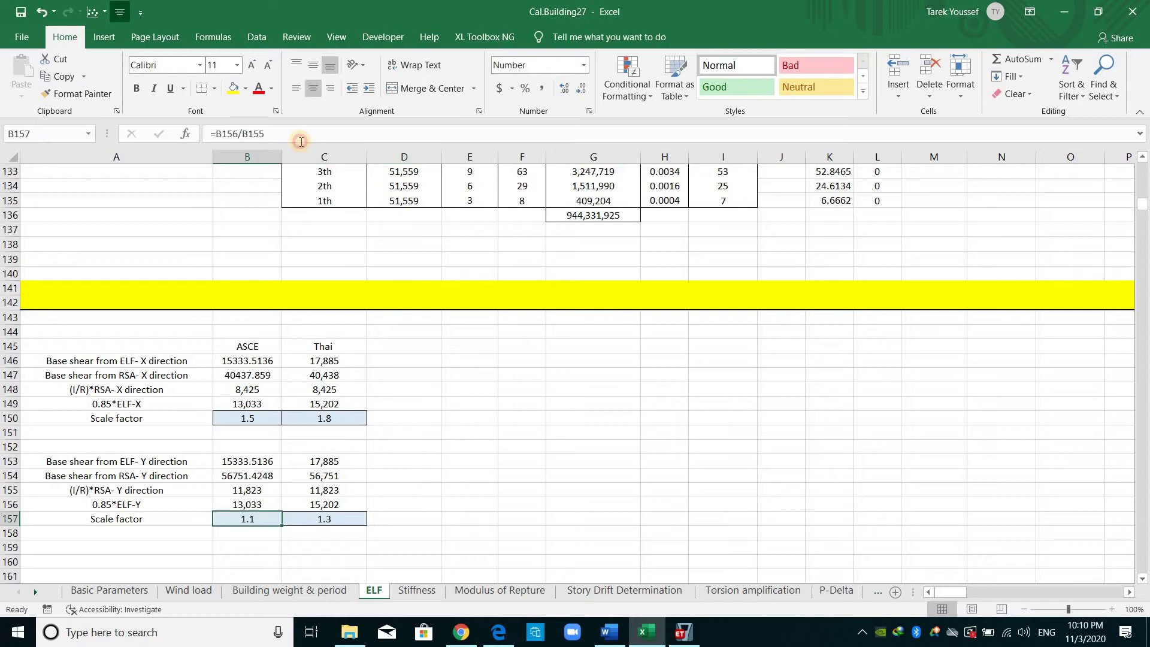
pyautogui.click(419, 490)
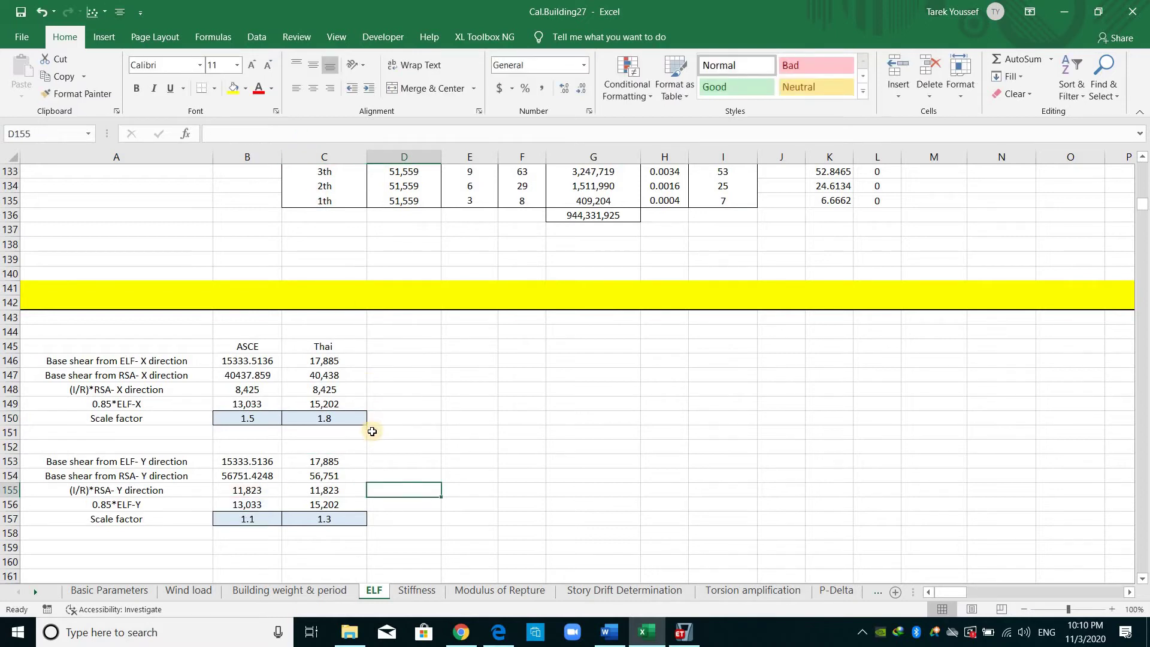
# Step: Review the Thai scale factor column, then compare the ASCE design base shear with the Thai code base shear and fundamental period
pyautogui.moveTo(323, 346); pyautogui.dragTo(341, 521)
pyautogui.click(391, 473)
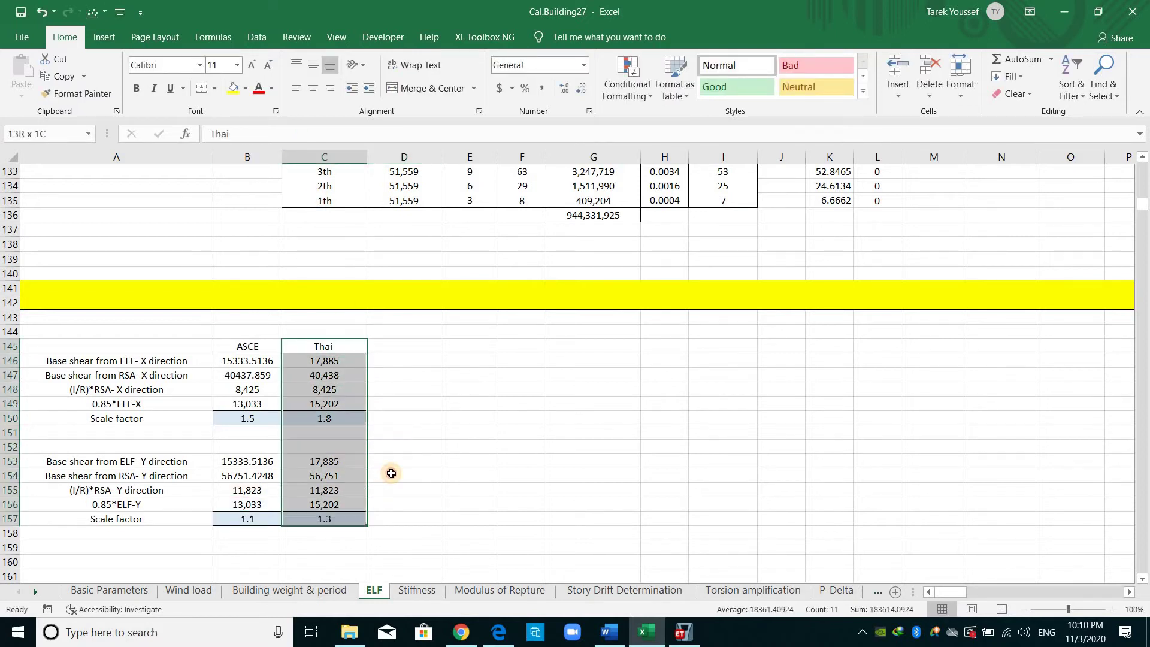
pyautogui.moveTo(1143, 203); pyautogui.dragTo(1141, 159)
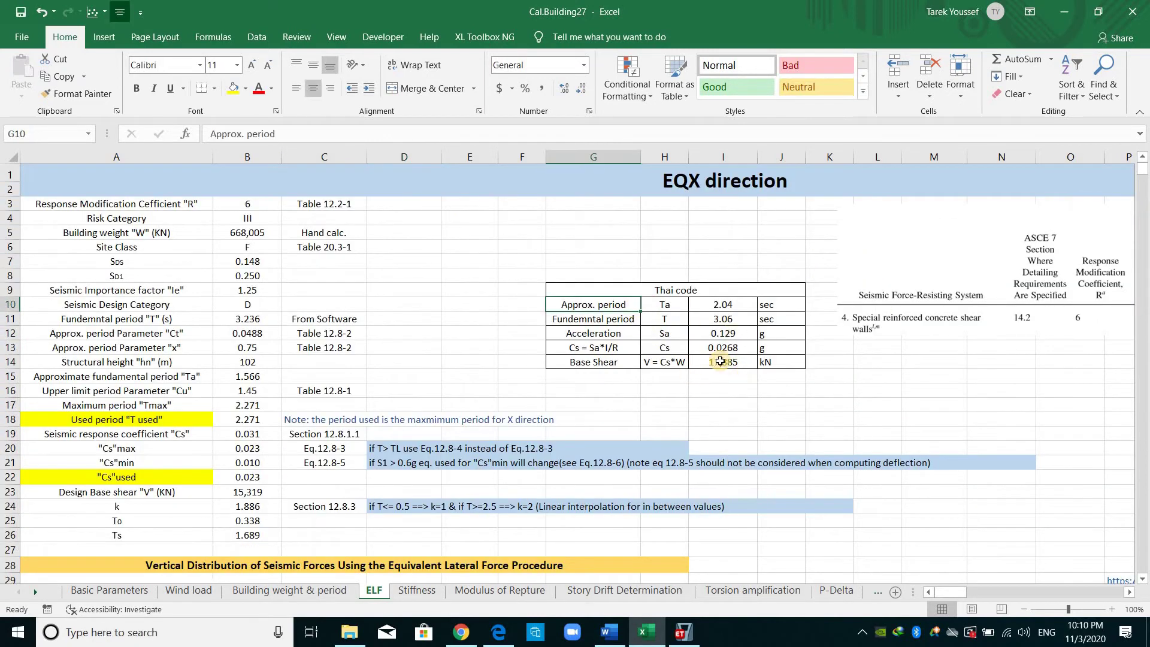
pyautogui.click(740, 379)
pyautogui.click(243, 491)
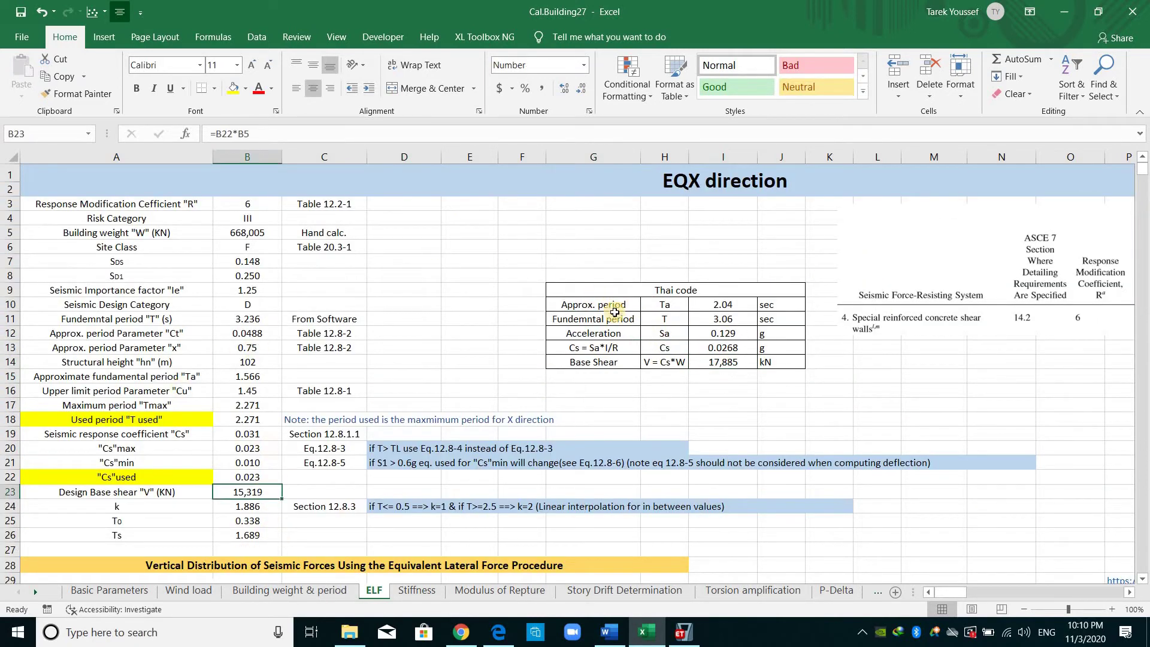
pyautogui.click(755, 363)
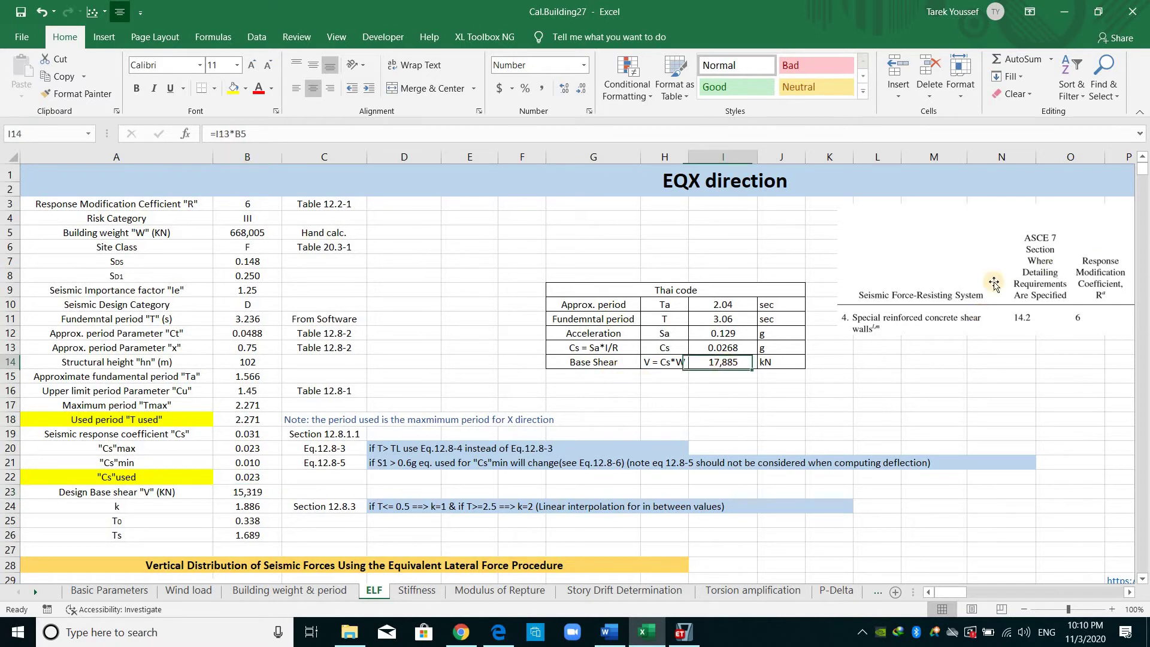
pyautogui.click(731, 318)
# Step: Return to the scale factor table and select the Thai column from C145 through C157 for comparison with the ASCE values
pyautogui.moveTo(1140, 167); pyautogui.dragTo(1141, 170)
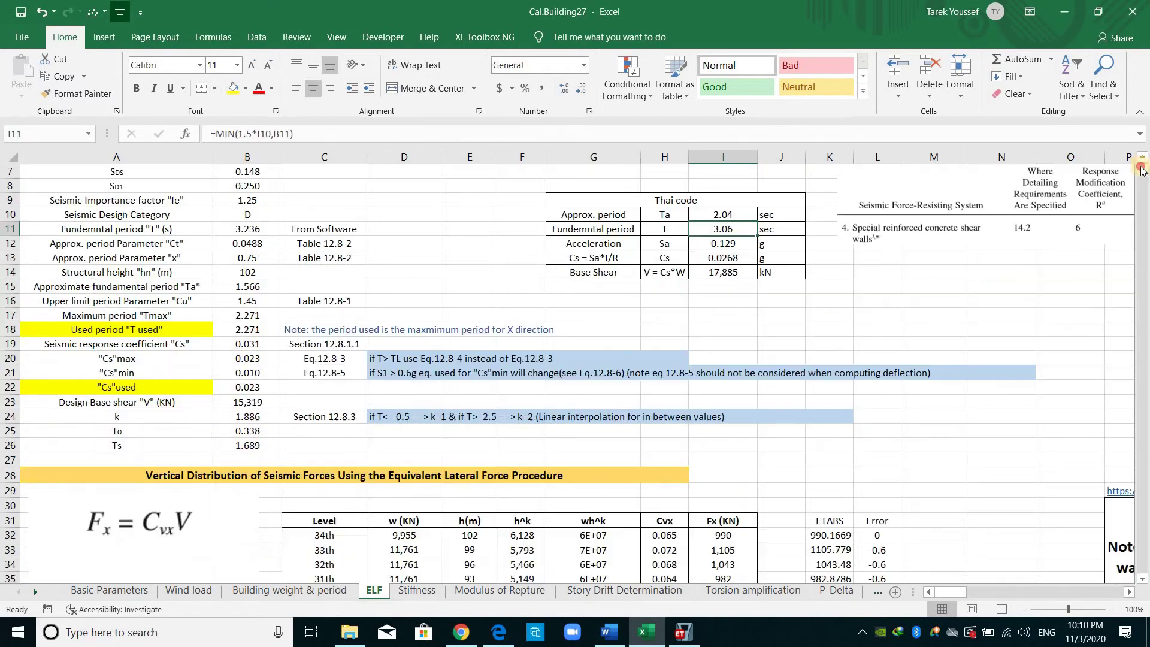
pyautogui.scroll(-20, 1141, 192)
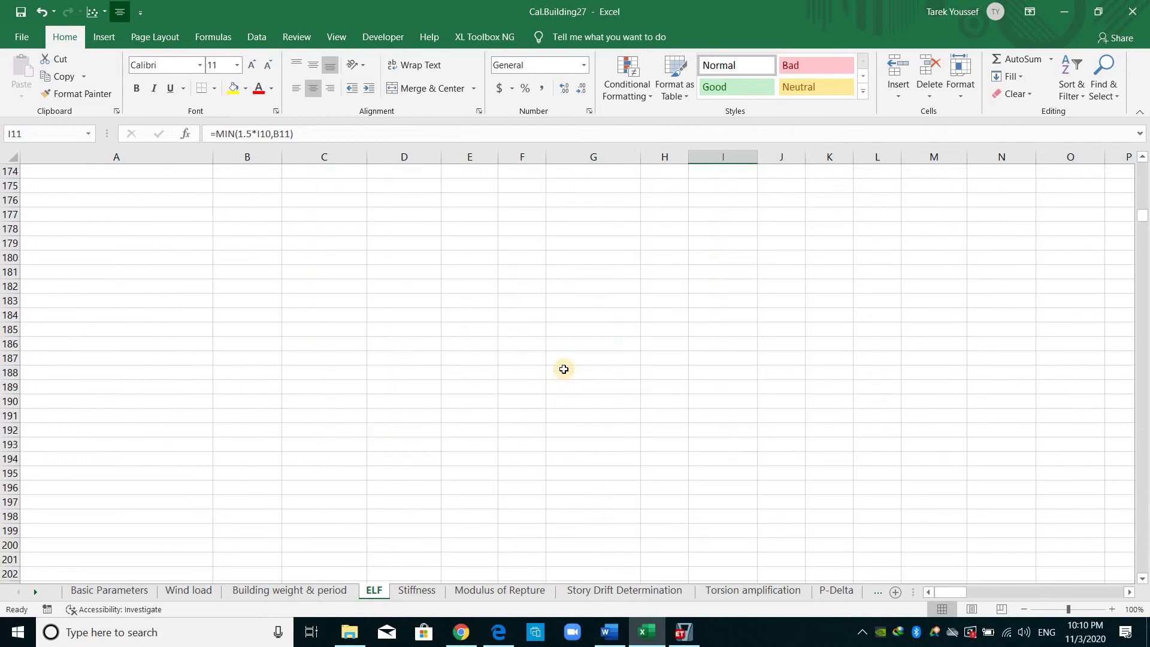
pyautogui.scroll(16, 444, 389)
pyautogui.click(404, 373)
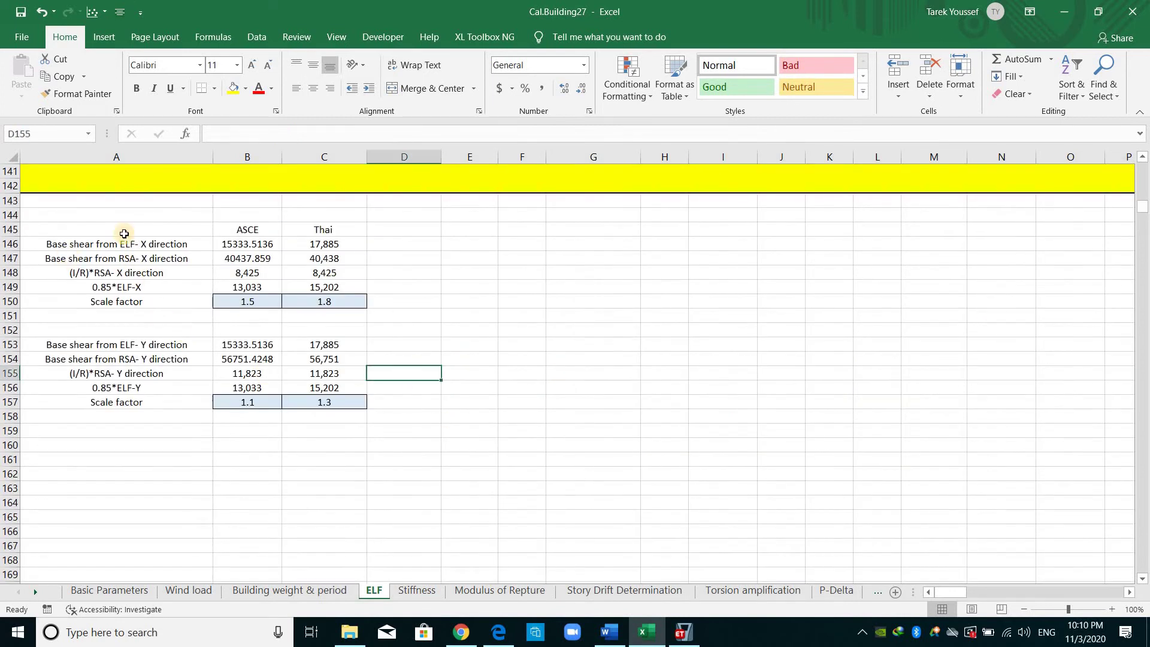
pyautogui.click(117, 229)
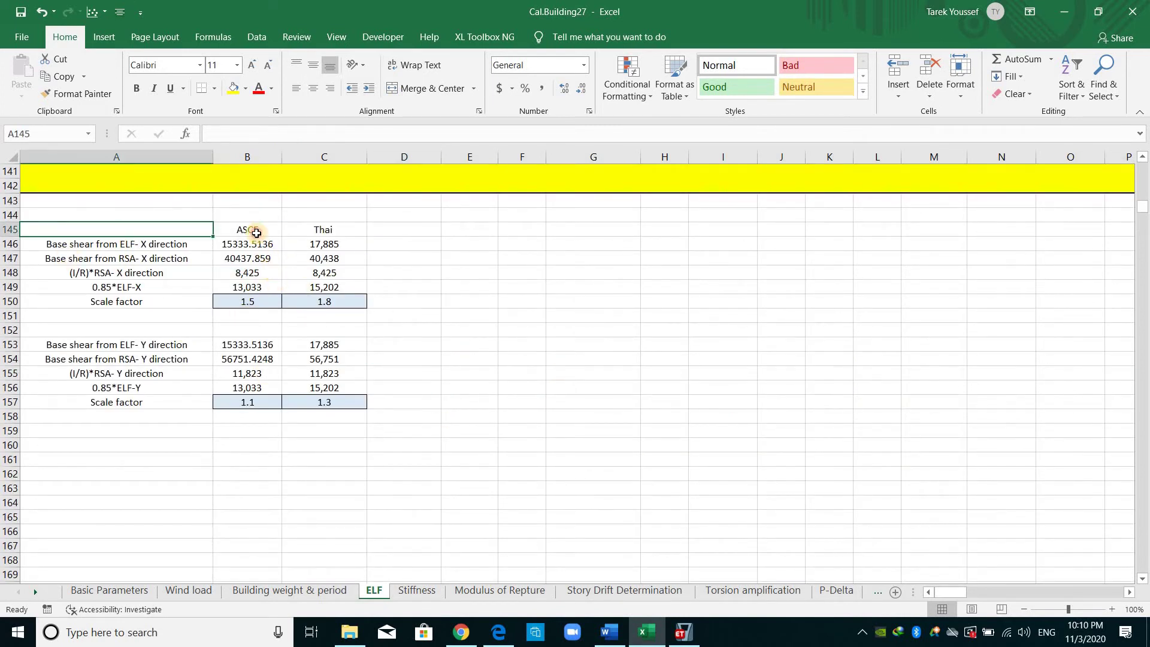
pyautogui.press('Right')
pyautogui.moveTo(333, 229); pyautogui.dragTo(337, 401)
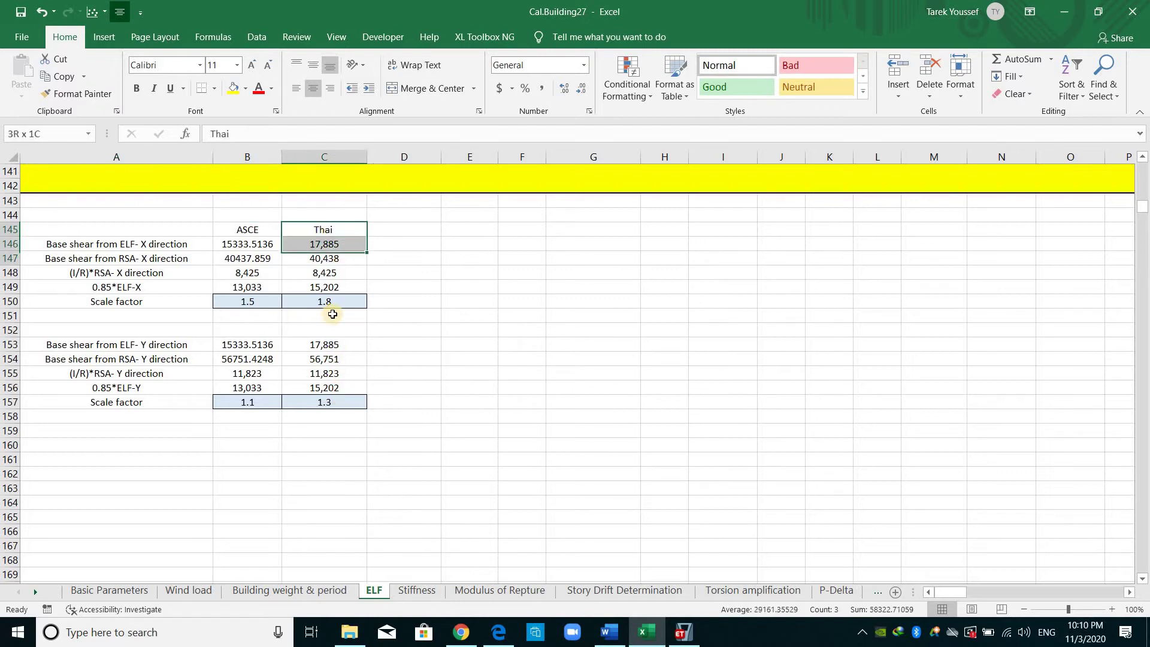
# Step: Check the Thai X and Y scale factors and their formulas in C150 and C157
pyautogui.click(332, 305)
pyautogui.click(464, 346)
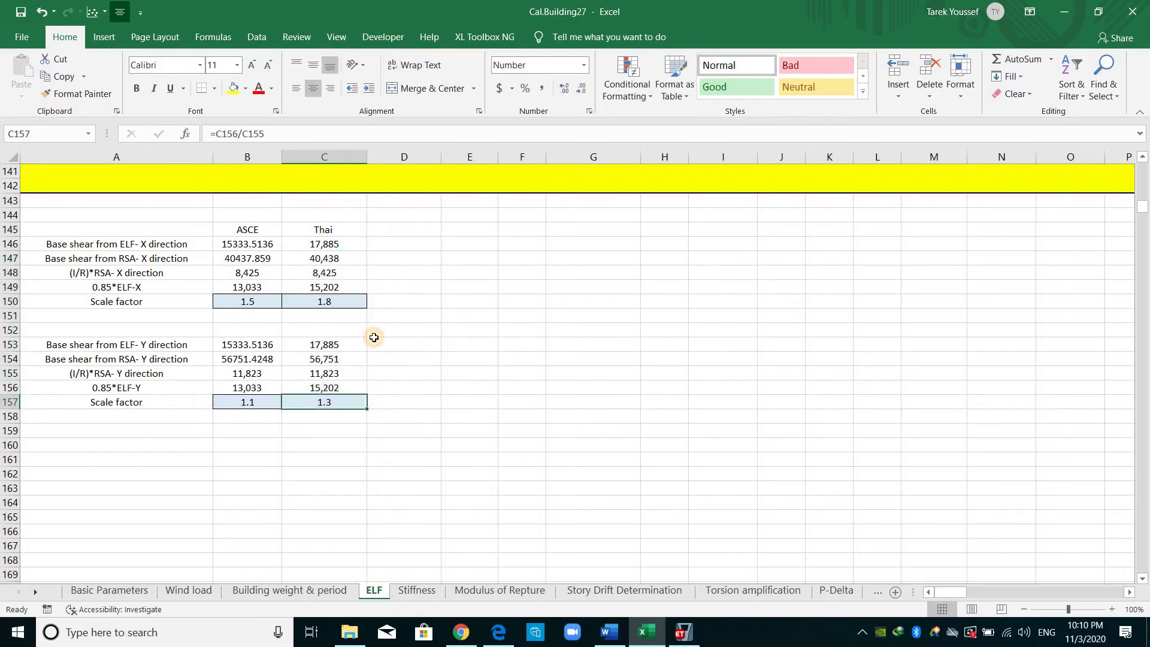
pyautogui.scroll(1, 376, 337)
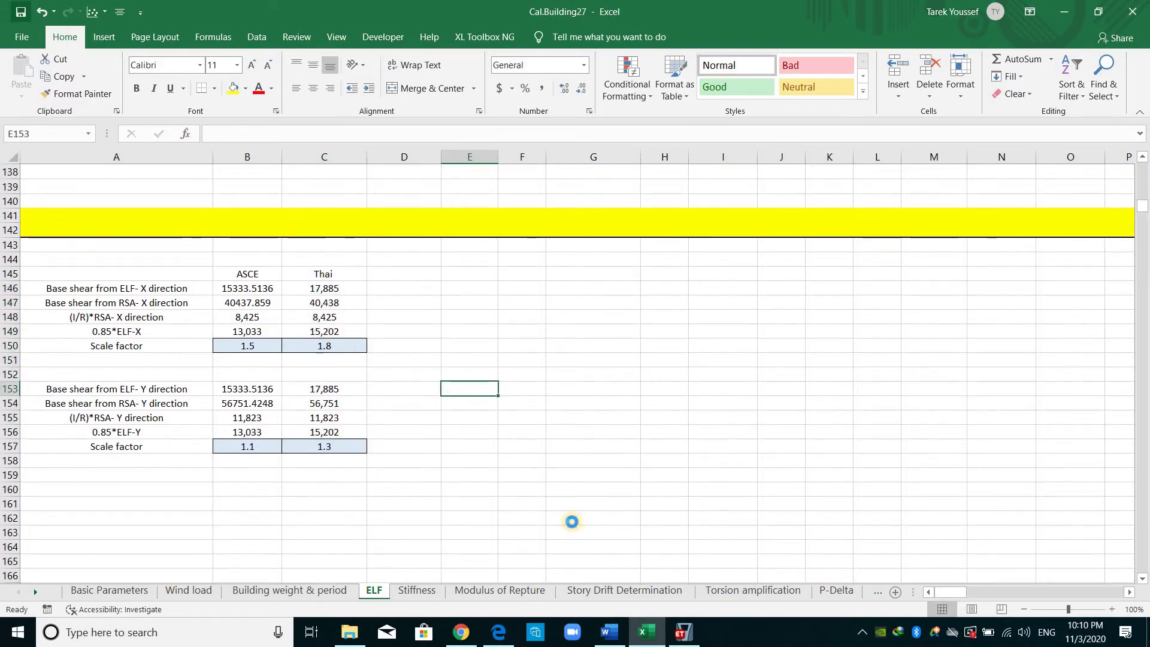
# Step: Switch to ETABS and start a Linear Add load combination named Internal force_X that uses Reduced RSA-X
pyautogui.hotkey('alt', 'Tab')
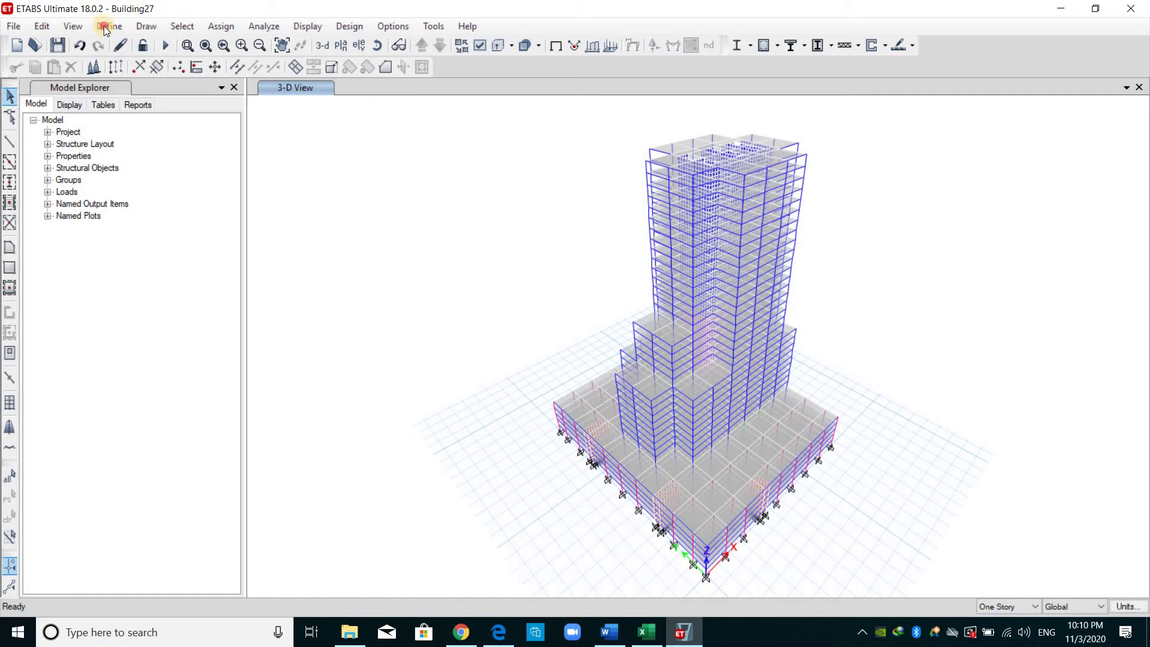
pyautogui.hotkey('alt', 'd')
pyautogui.press('Down')
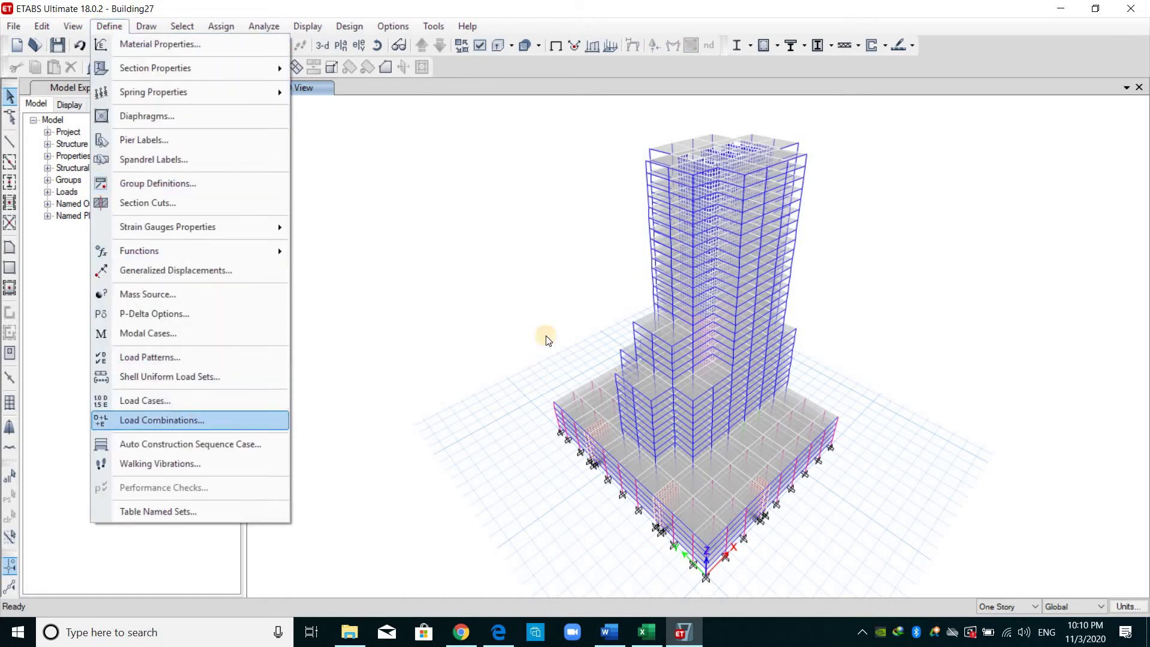
pyautogui.press('Return')
pyautogui.click(670, 248)
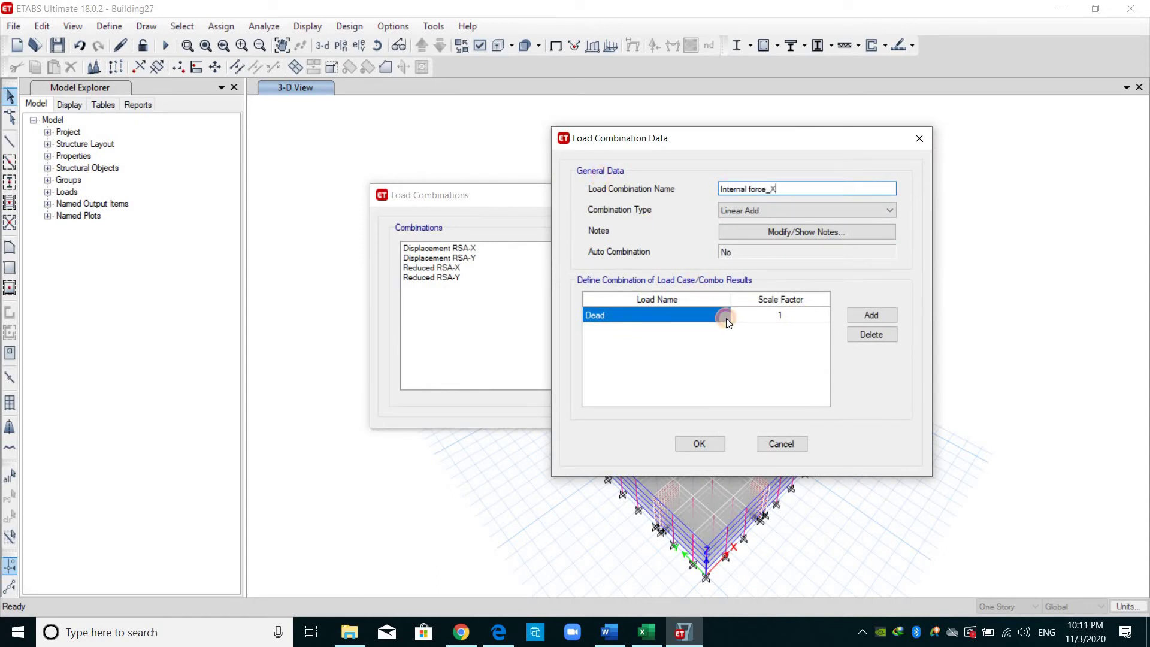
pyautogui.click(724, 316)
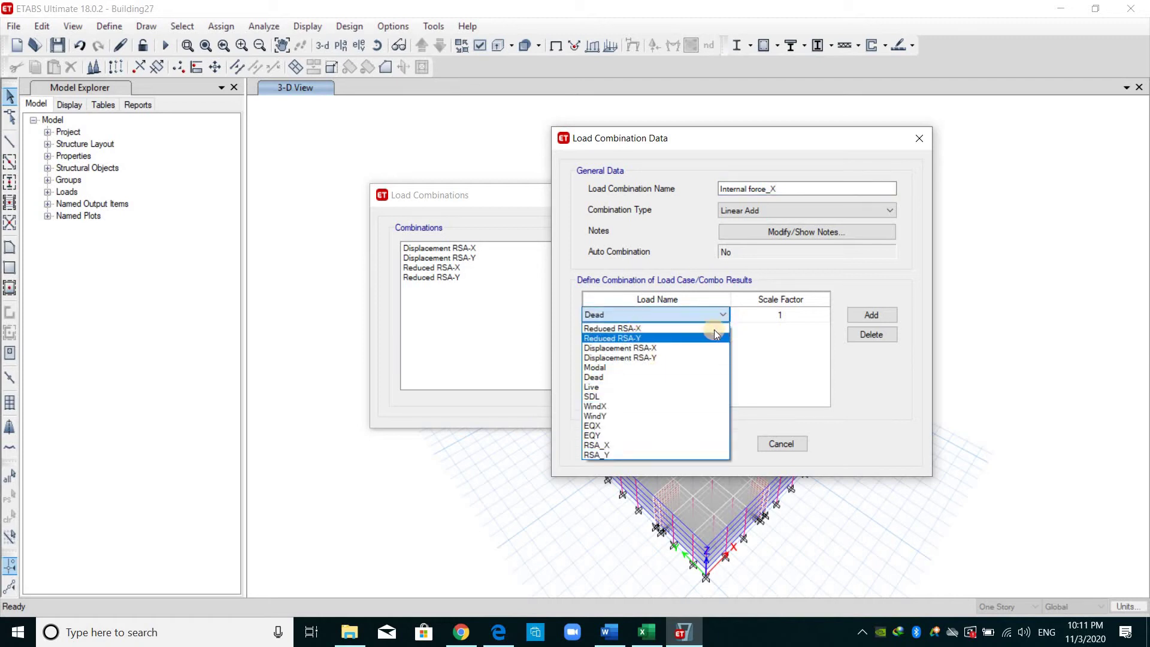
pyautogui.click(637, 328)
# Step: Switch to Excel and show the Thai X-direction scale factor in C150 with two decimals
pyautogui.click(648, 633)
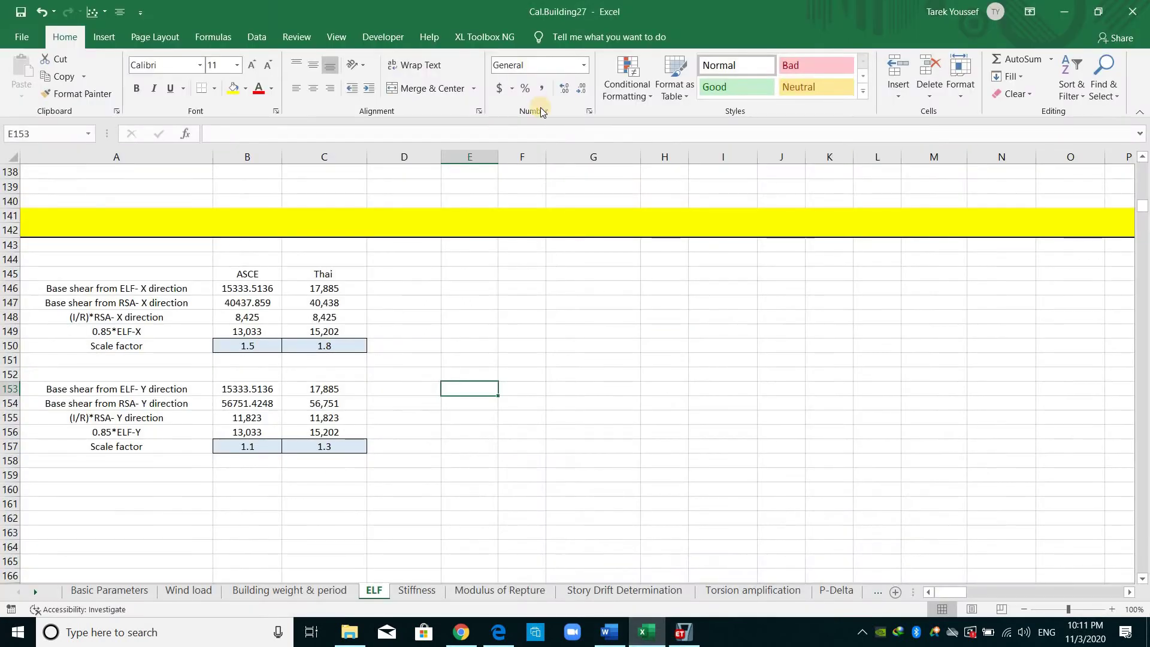
pyautogui.click(564, 93)
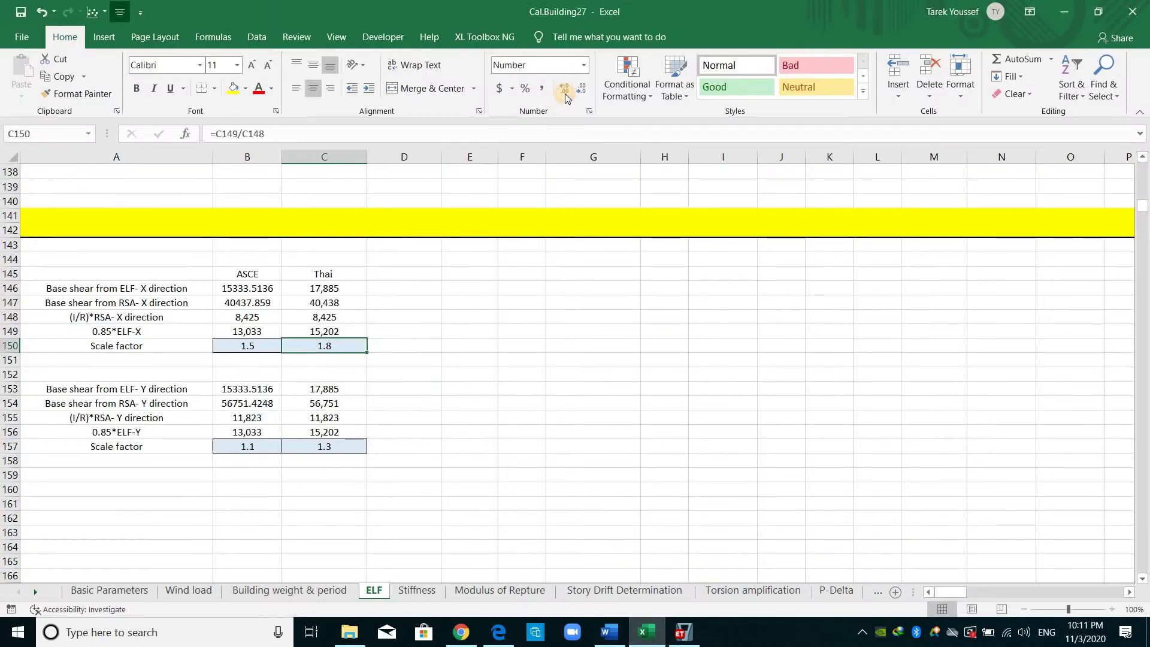
# Step: Return to ETABS, set the Reduced RSA-X scale factor to 1.8 and accept the Internal force_X combination
pyautogui.click(647, 626)
pyautogui.click(799, 318)
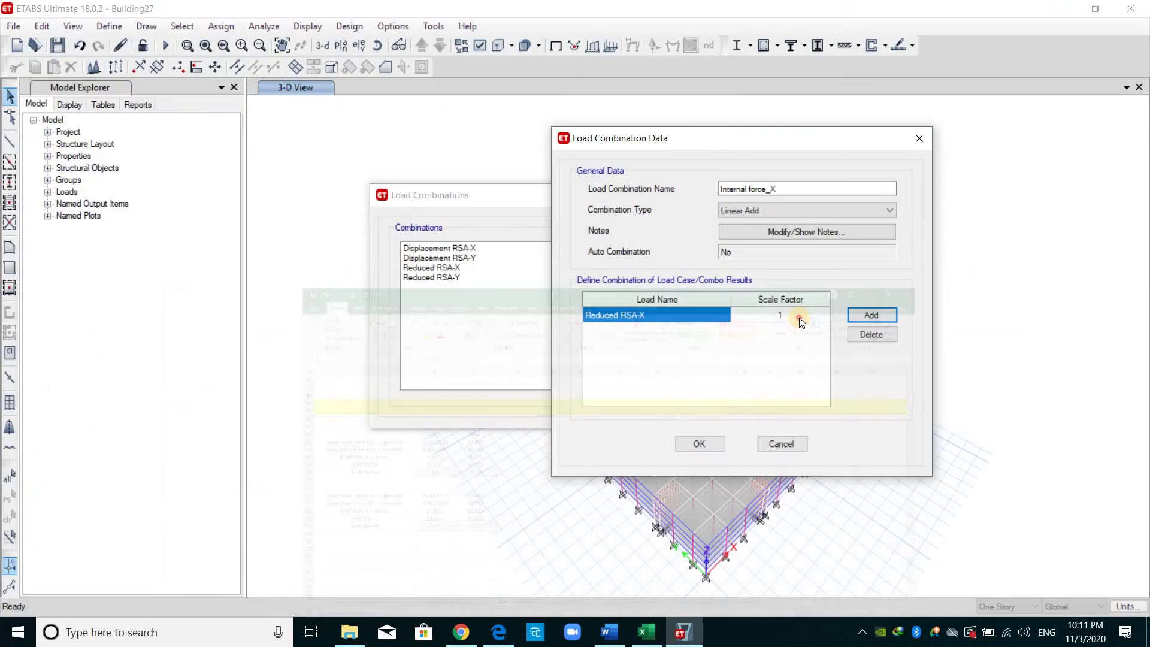
pyautogui.click(797, 315)
pyautogui.write('1.8')
pyautogui.press('Return')
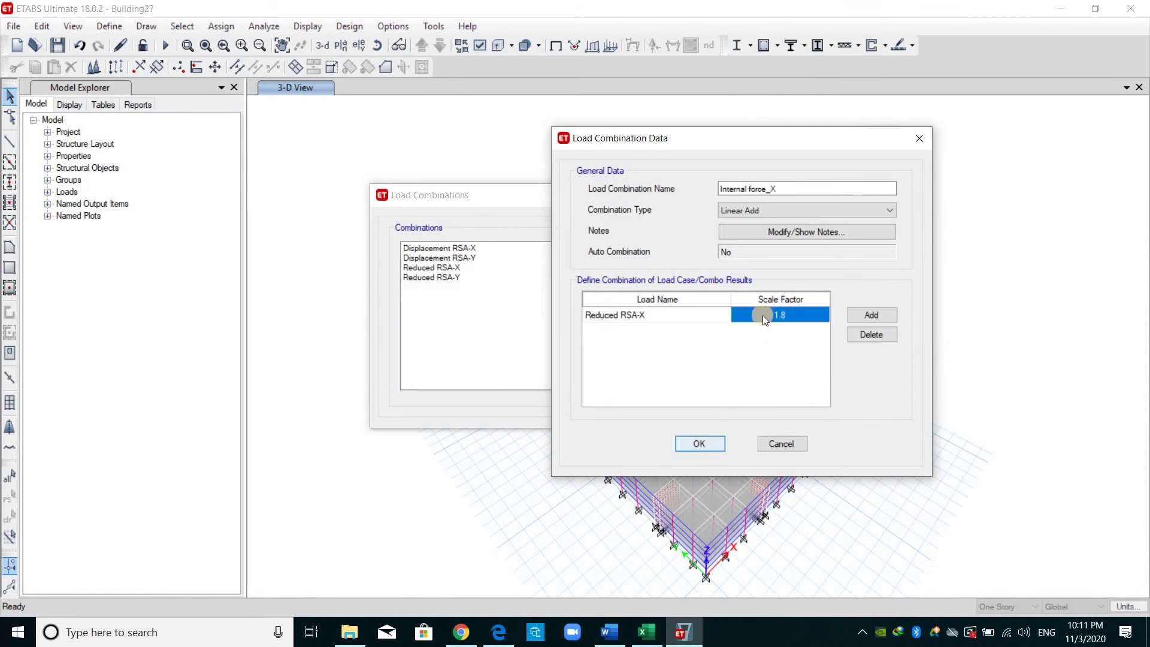
pyautogui.click(699, 443)
# Step: Copy the Internal force_X combination as Internal force_Y with a scale factor of 1.3, checking the Thai Y-direction factor in Excel
pyautogui.click(701, 269)
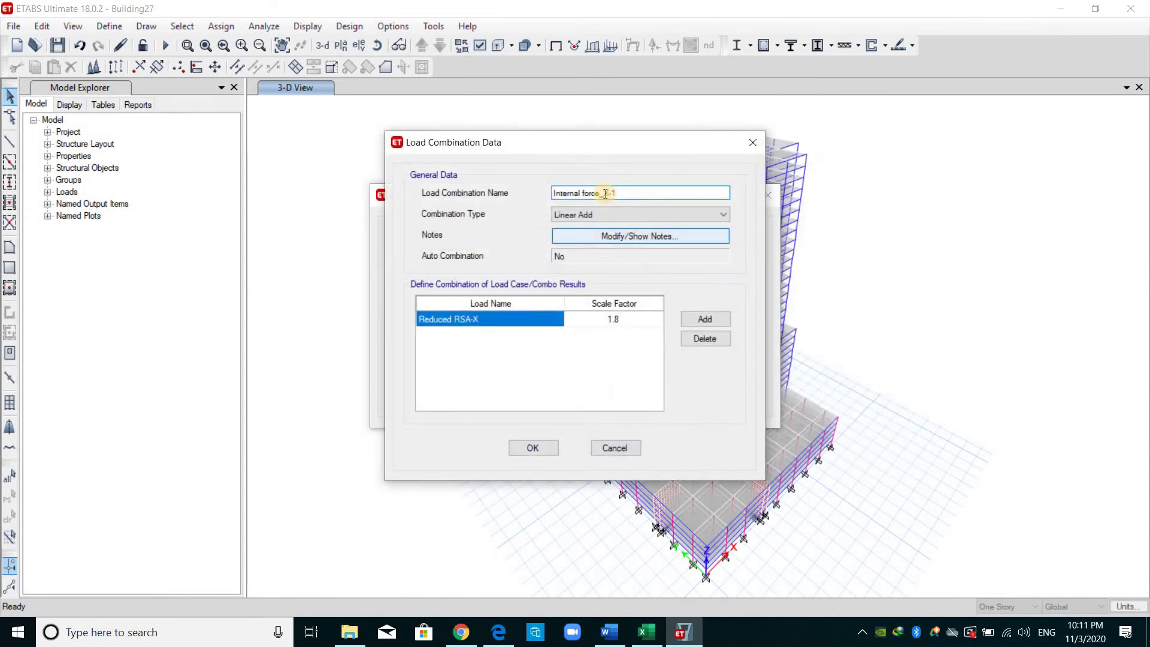
pyautogui.moveTo(604, 194); pyautogui.dragTo(638, 203)
pyautogui.write('Y')
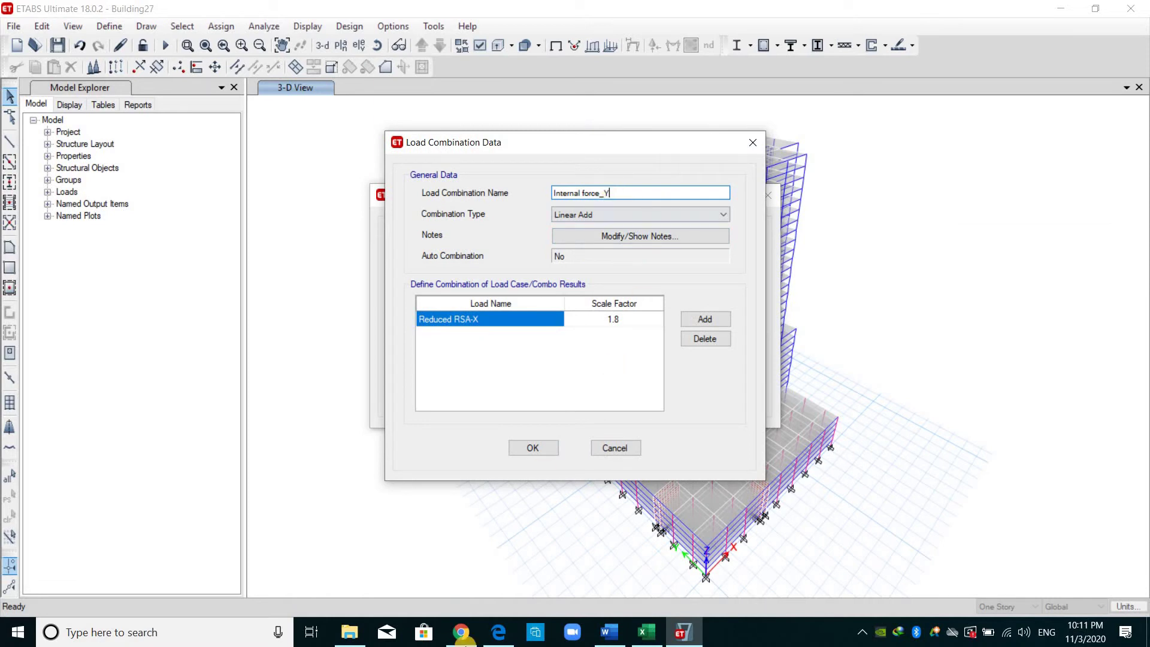
pyautogui.click(648, 632)
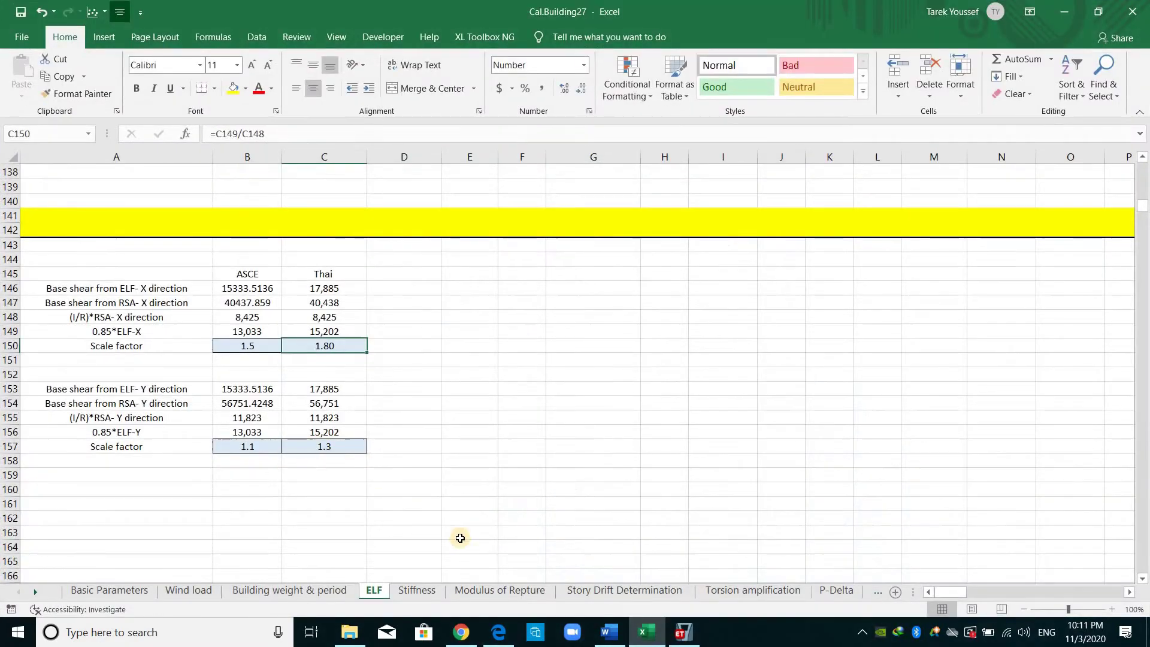
pyautogui.click(683, 631)
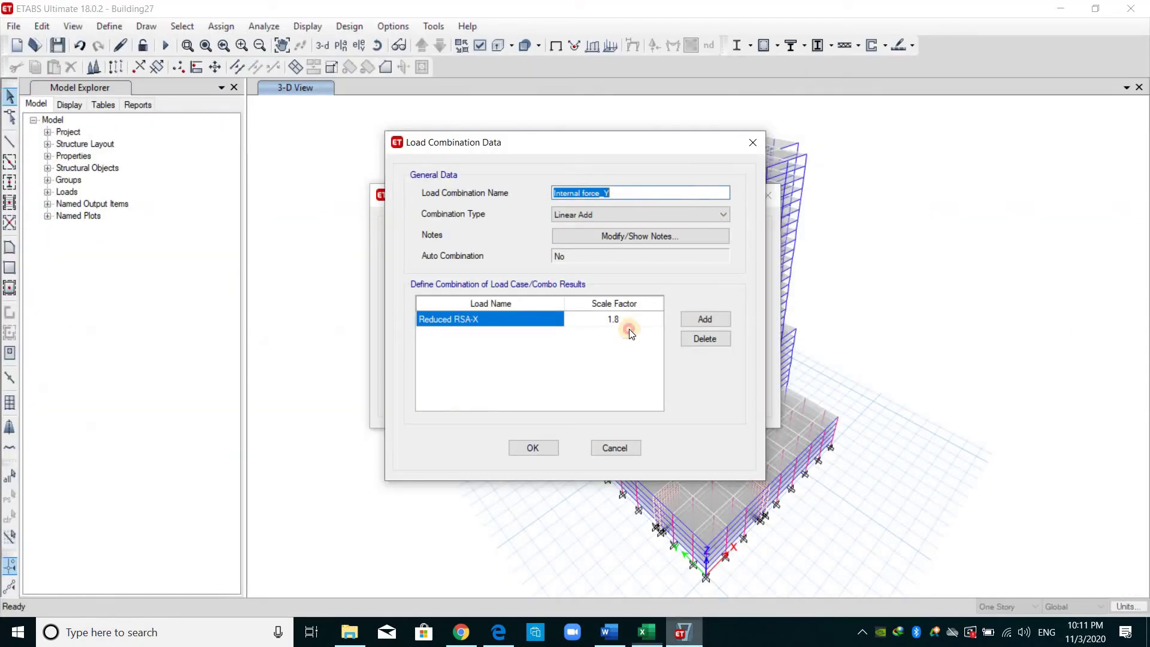
pyautogui.click(631, 322)
pyautogui.write('1.3')
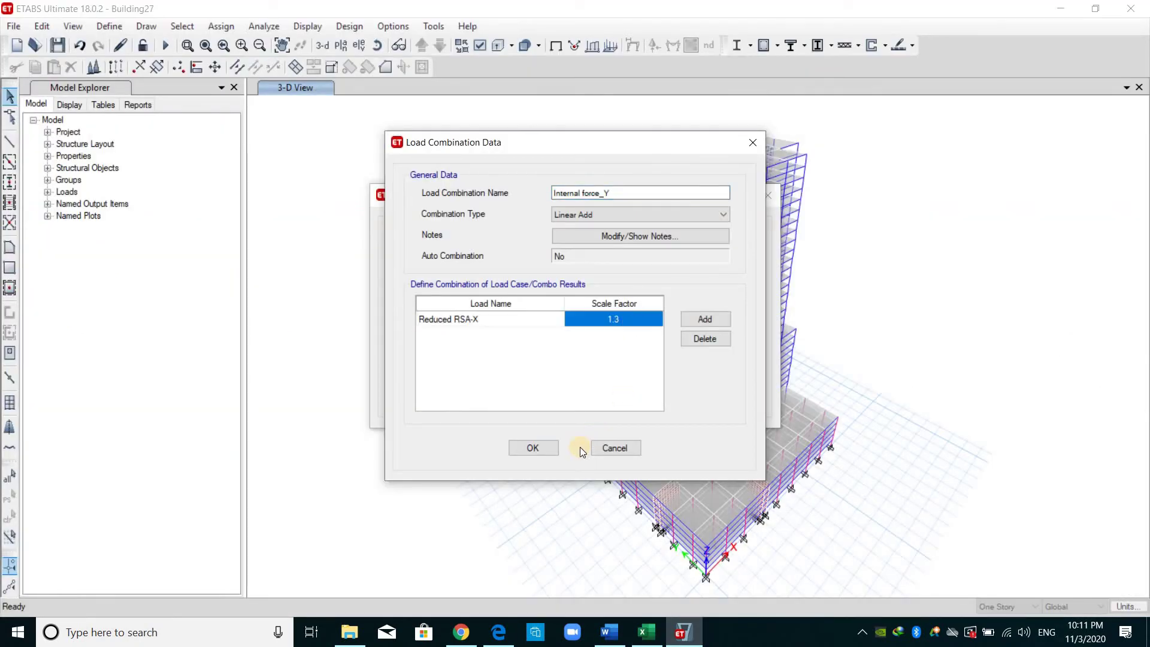
pyautogui.click(527, 449)
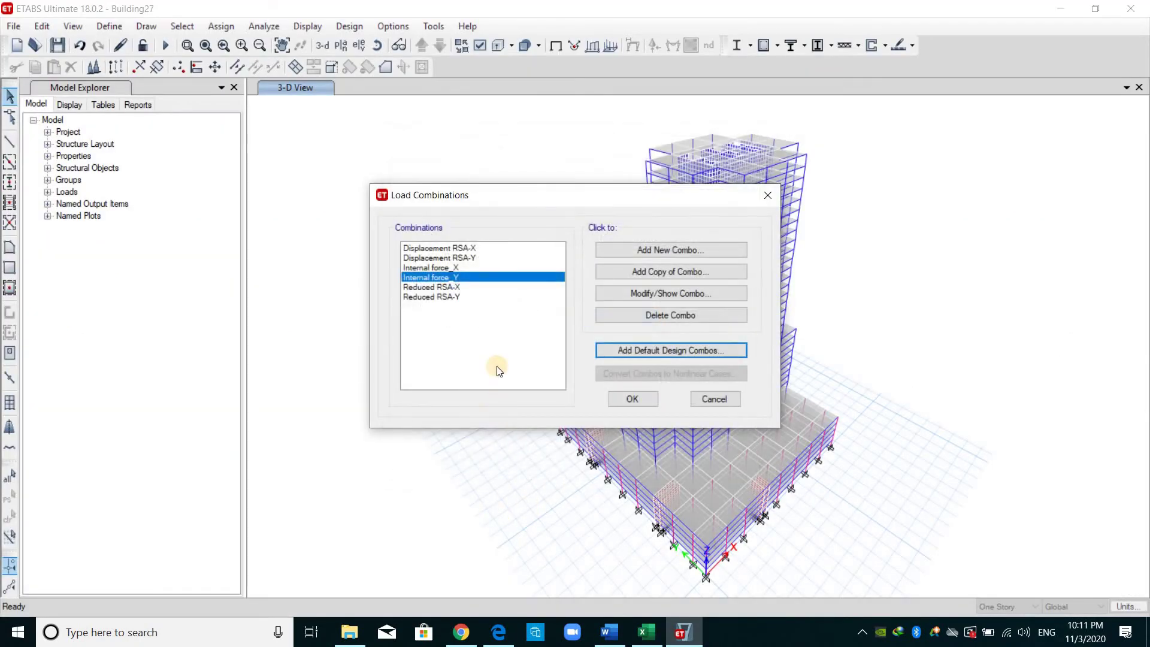
# Step: Review the definitions of the Internal force and Reduced RSA combinations and accept the load combination list
pyautogui.click(446, 268)
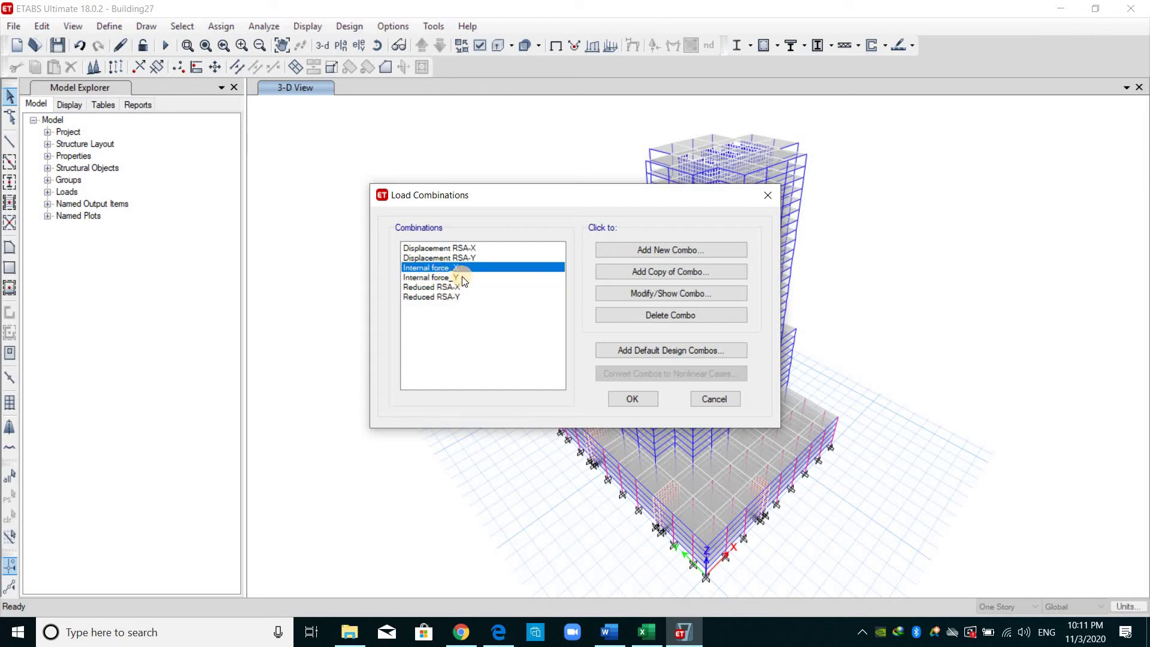
pyautogui.keyDown('shift'); pyautogui.click(448, 278); pyautogui.keyUp('shift')
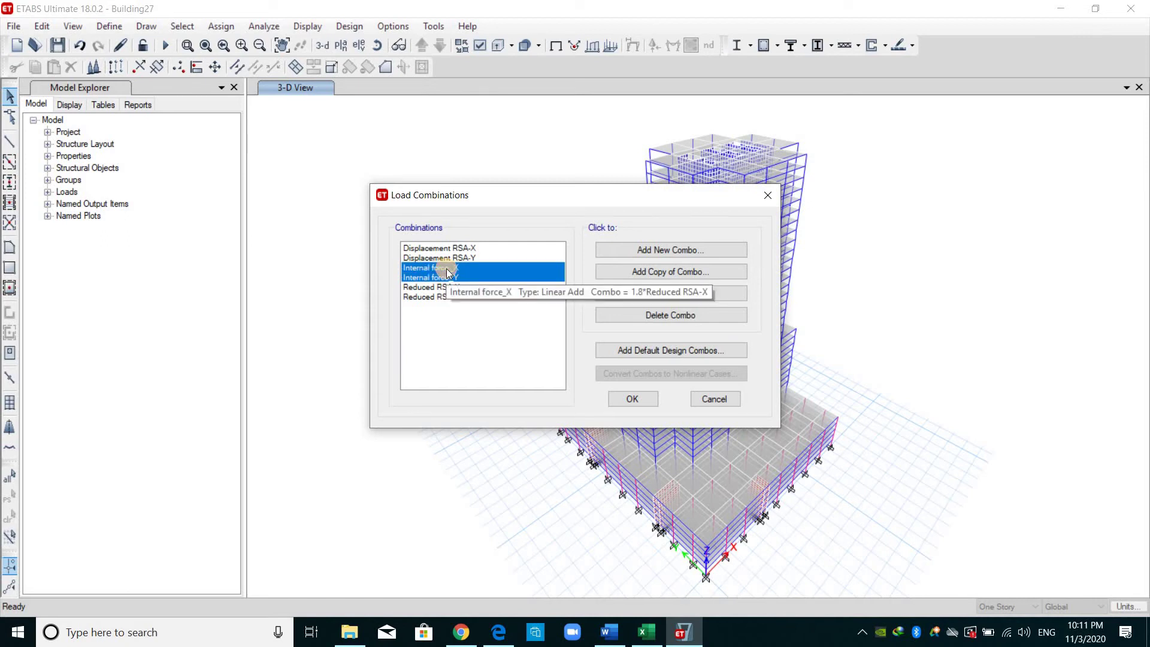
pyautogui.moveTo(606, 206); pyautogui.dragTo(388, 205)
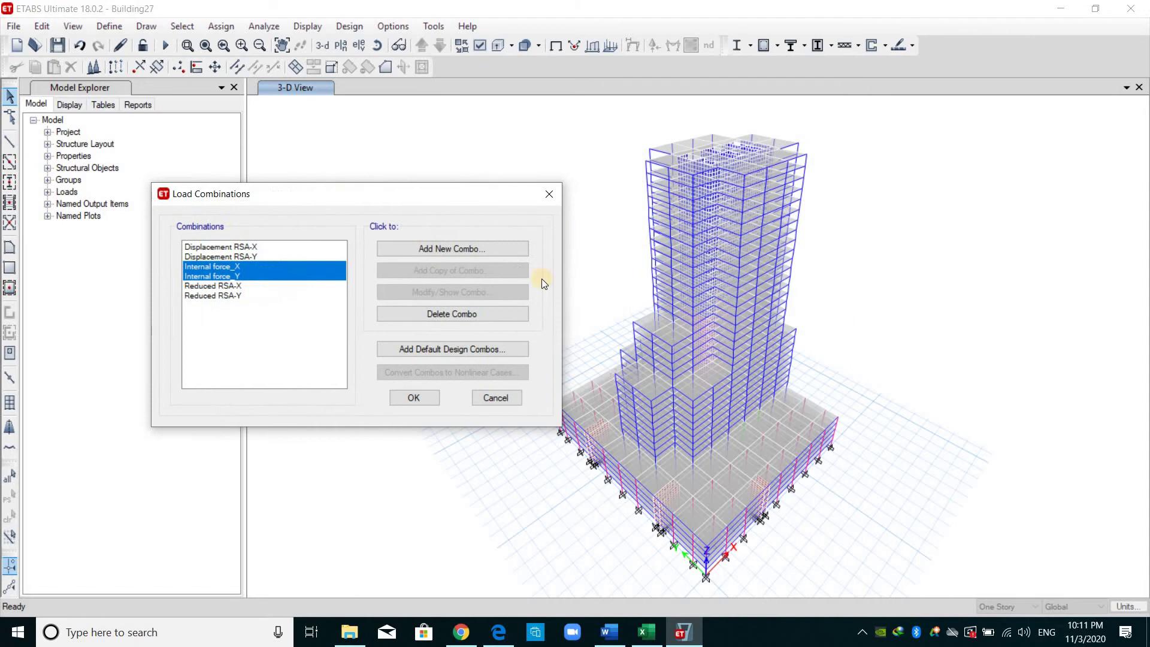
pyautogui.click(226, 287)
pyautogui.keyDown('shift'); pyautogui.click(232, 296); pyautogui.keyUp('shift')
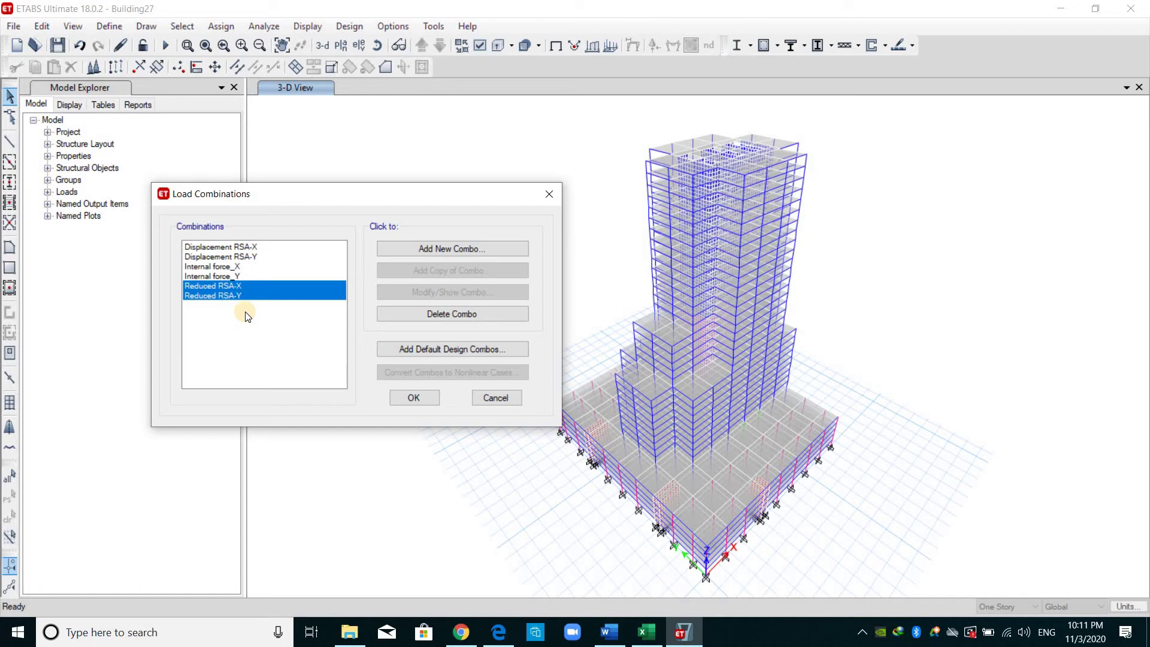
pyautogui.click(244, 267)
pyautogui.keyDown('ctrl'); pyautogui.click(238, 276); pyautogui.keyUp('ctrl')
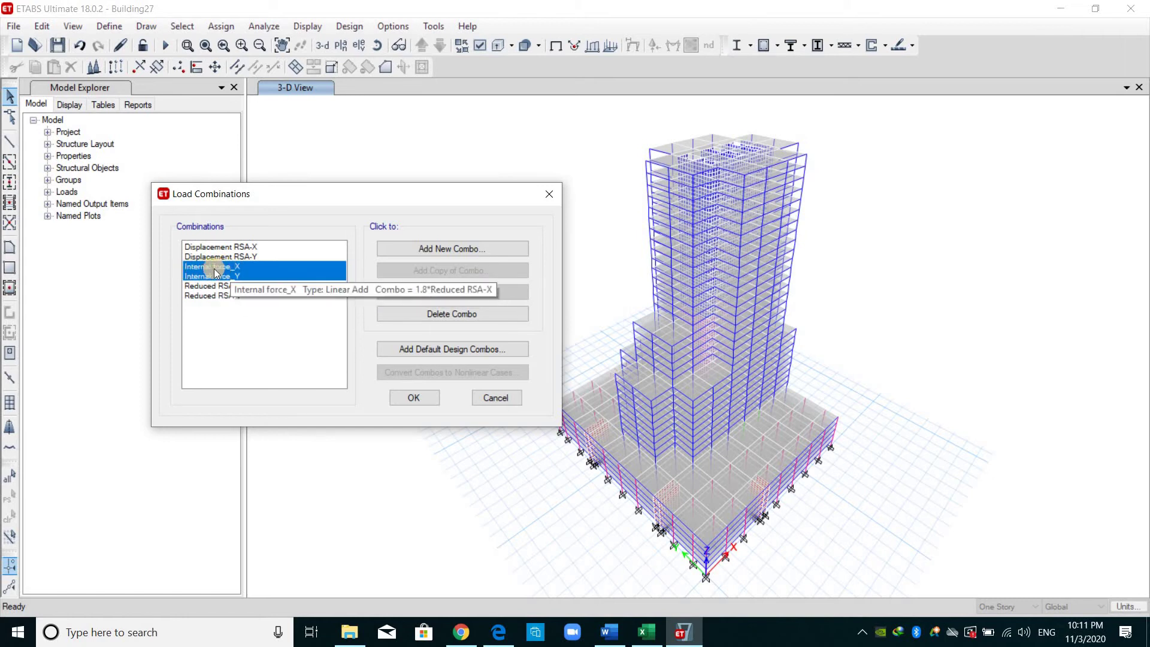
pyautogui.click(200, 267)
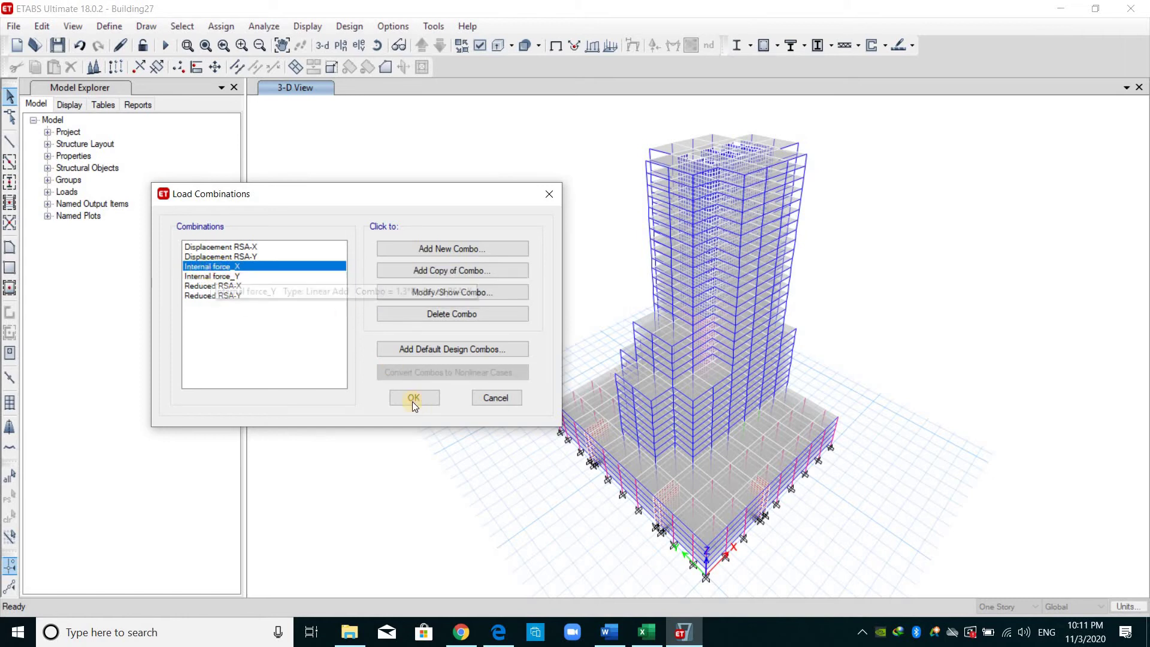
pyautogui.click(243, 275)
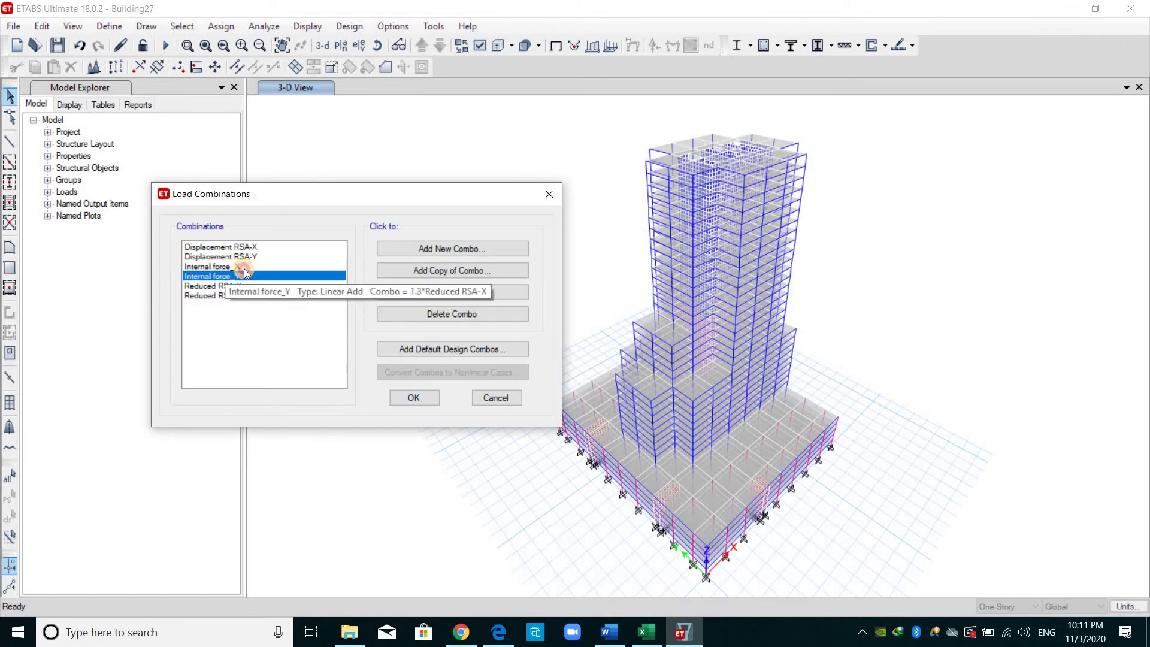
pyautogui.click(243, 267)
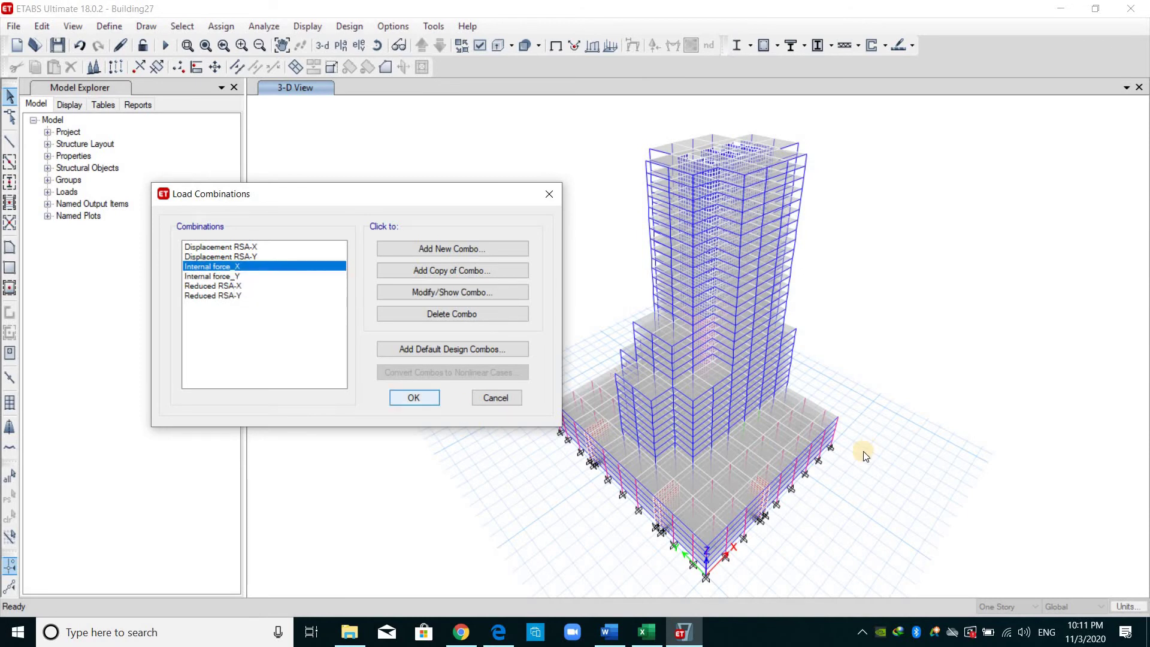
pyautogui.press('Return')
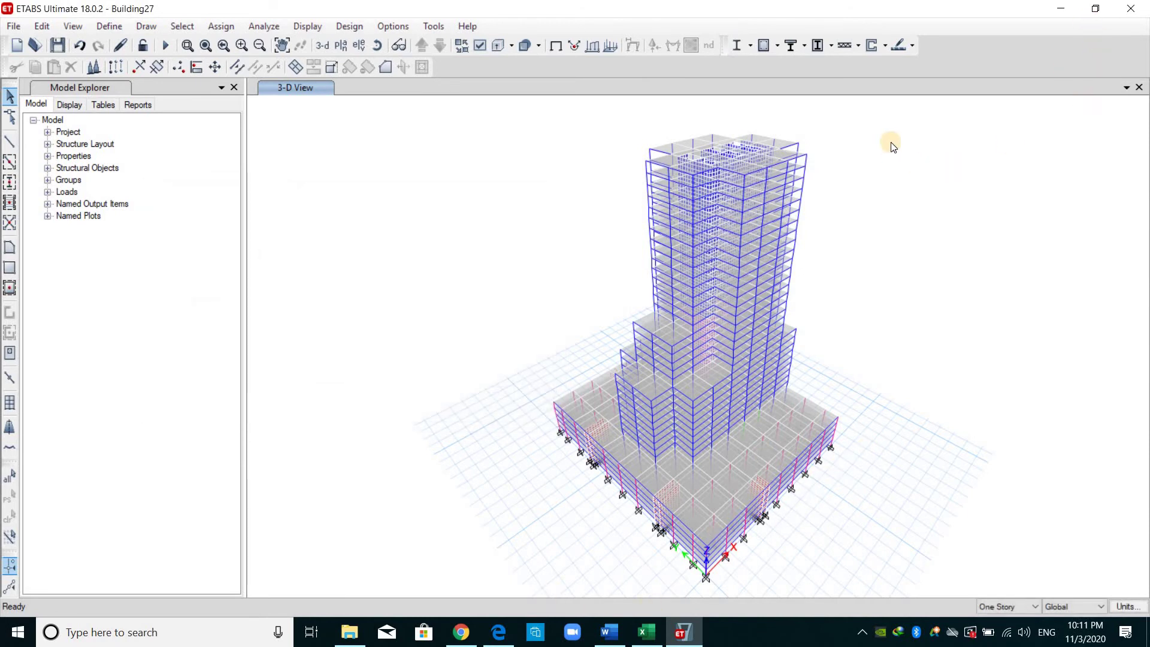
# Step: Arrange the ETABS window beside the Word report that lists the DPT design load combinations
pyautogui.click(1095, 8)
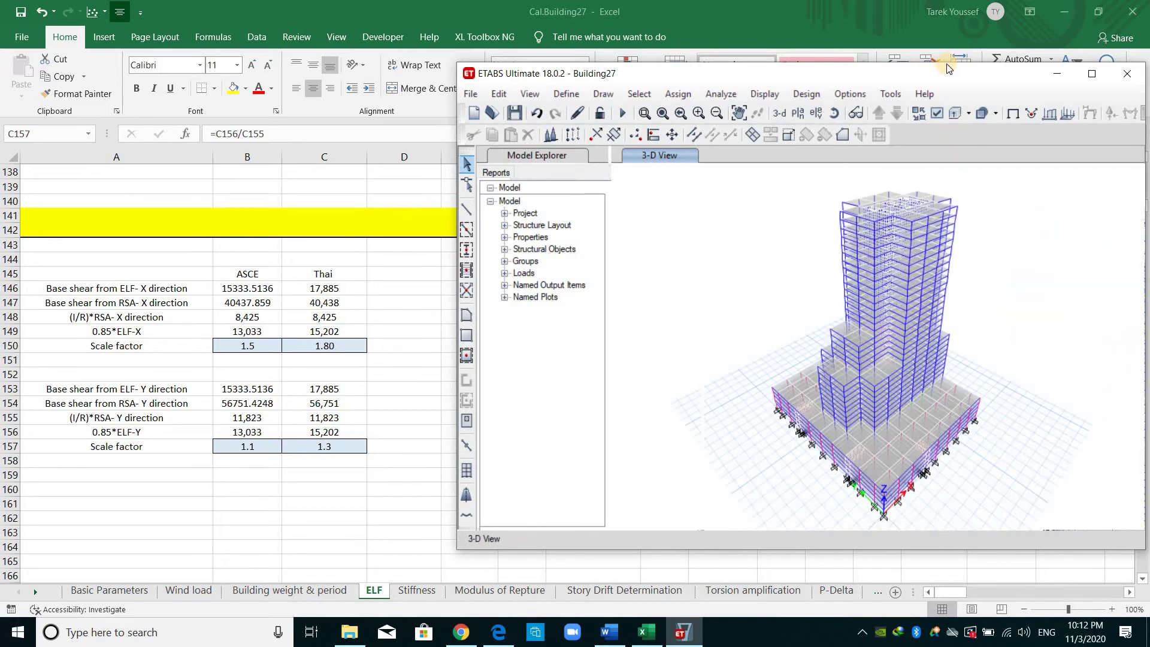
pyautogui.doubleClick(951, 64)
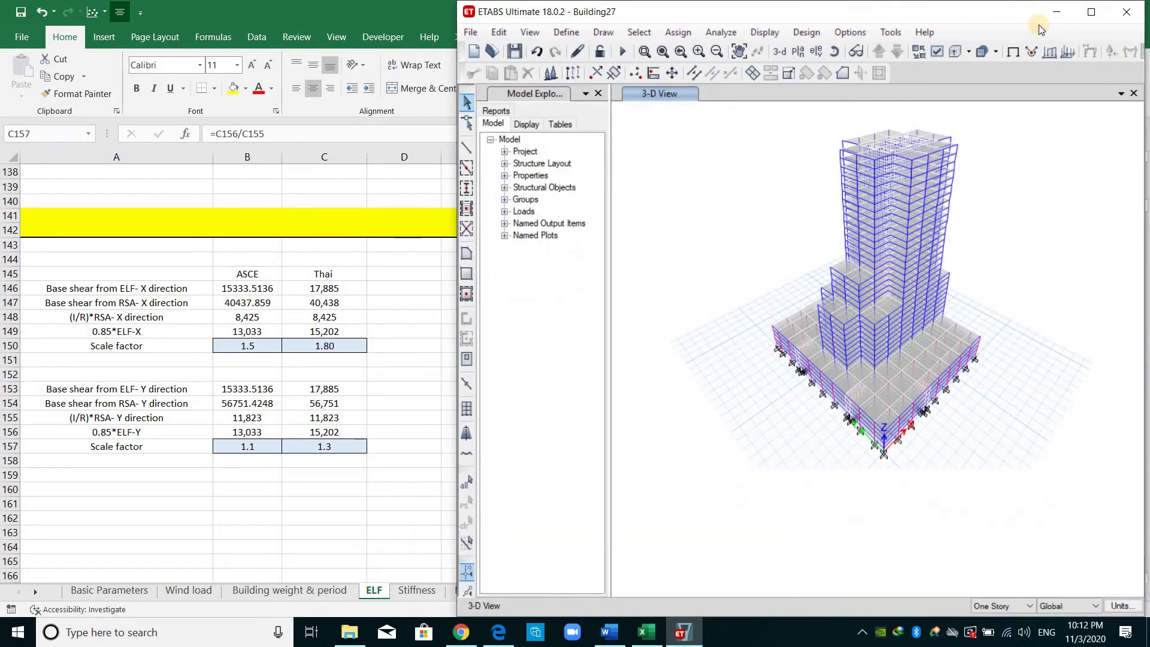
pyautogui.click(609, 631)
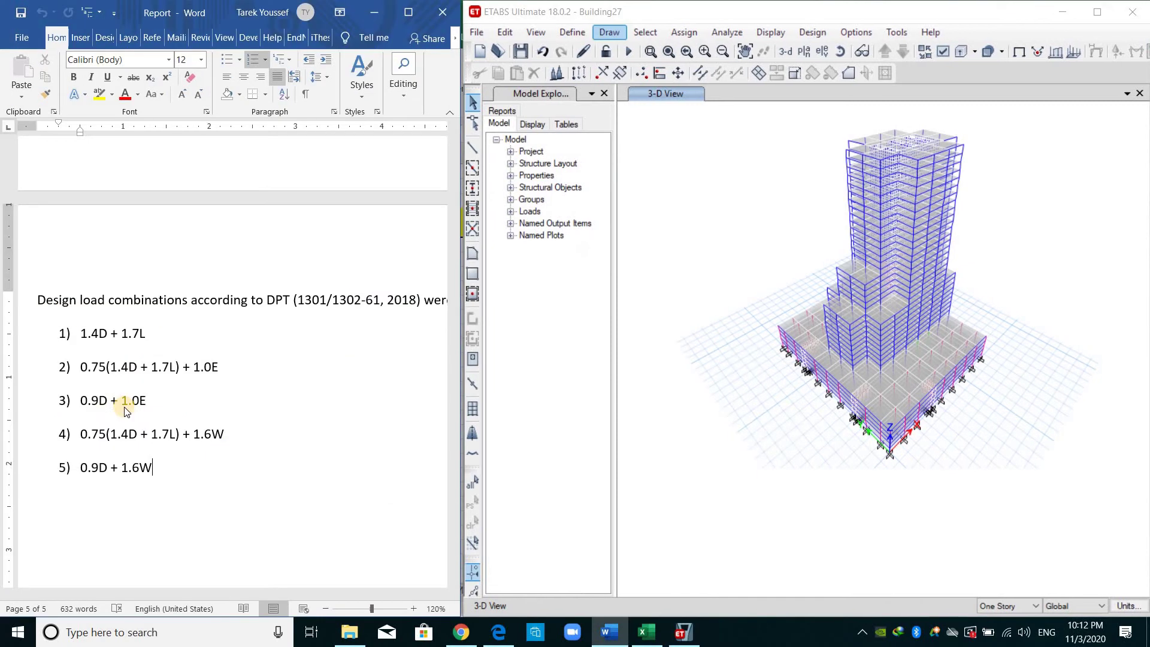
# Step: Start a new ETABS load combination named 1.4D+1.7LL
pyautogui.click(570, 32)
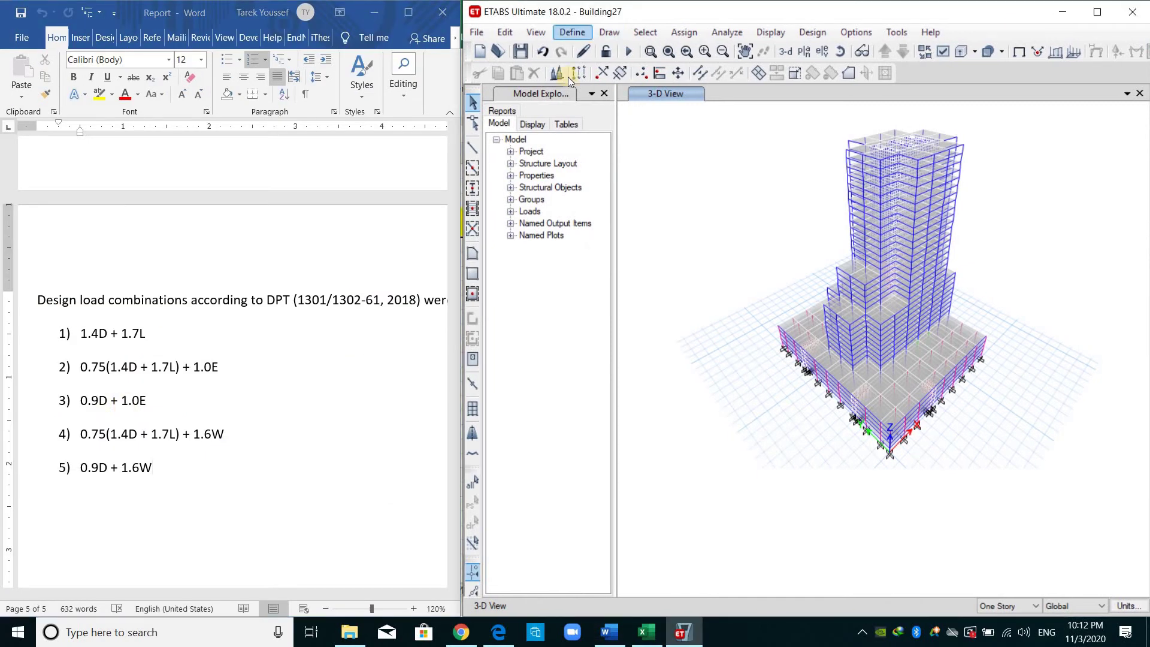
pyautogui.click(572, 32)
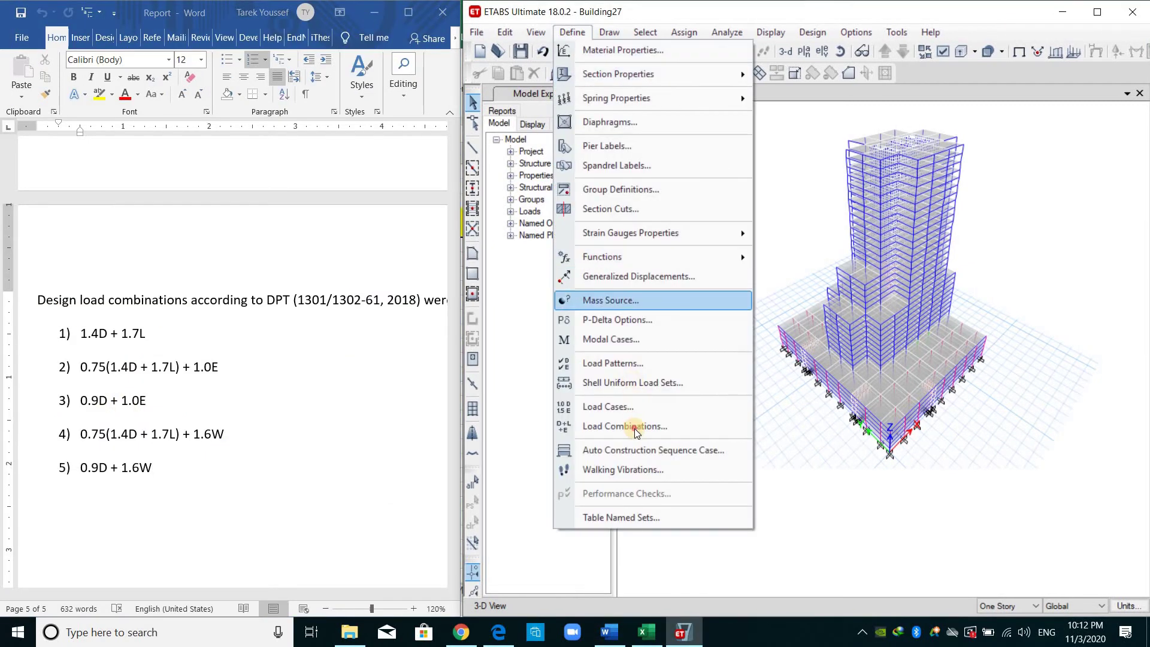
pyautogui.press('Return')
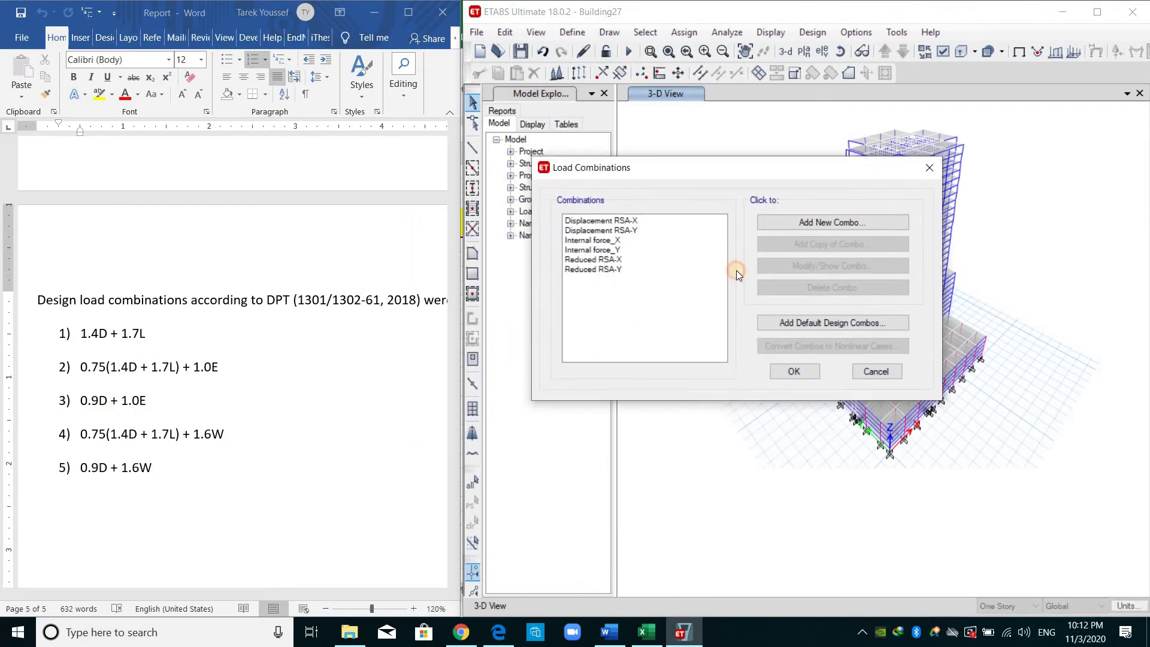
pyautogui.press('Return')
pyautogui.write('1.4D')
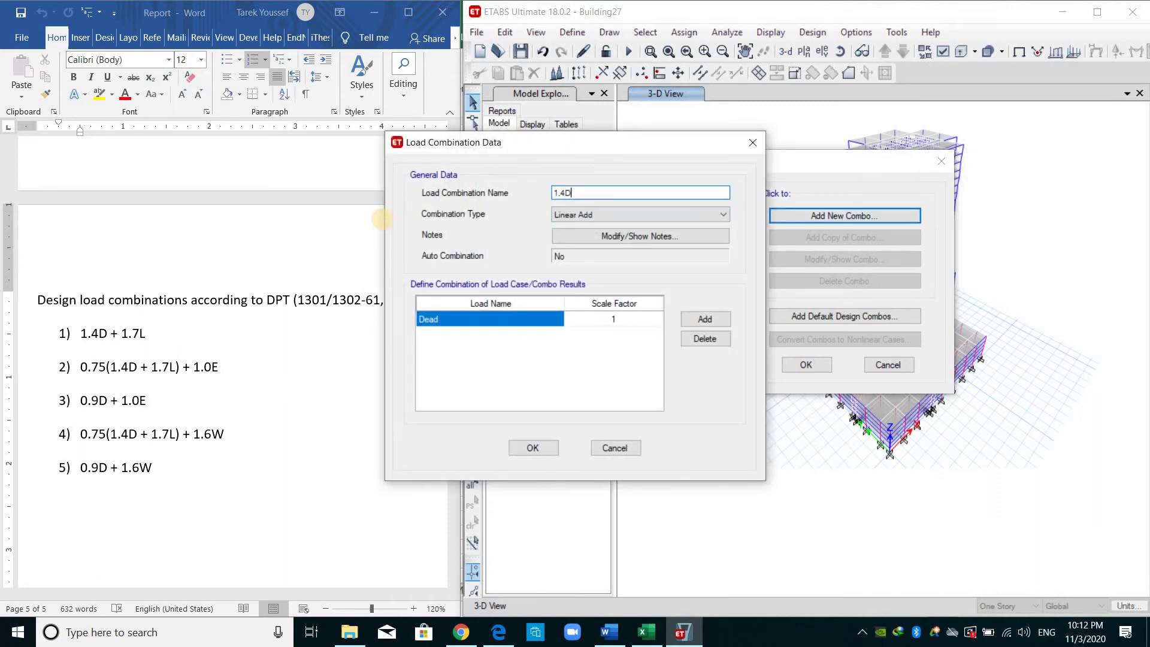
pyautogui.write('+1.7LL')
# Step: Add the SDL and Live load cases to the 1.4D+1.7LL combination
pyautogui.click(698, 320)
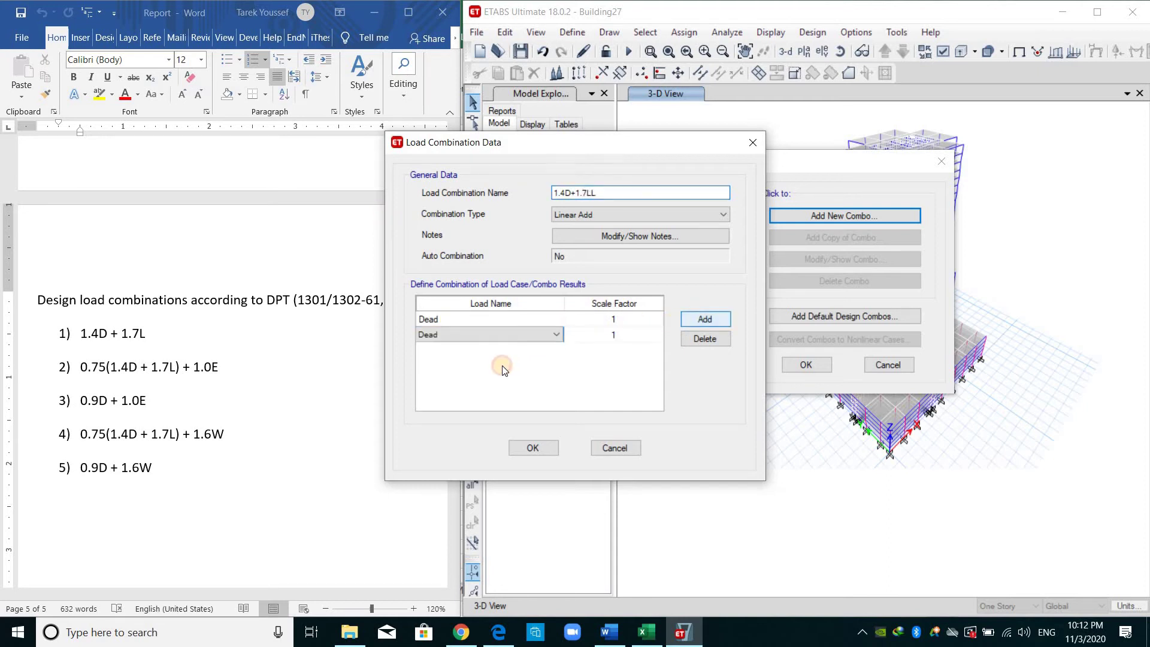
pyautogui.click(501, 334)
pyautogui.click(455, 434)
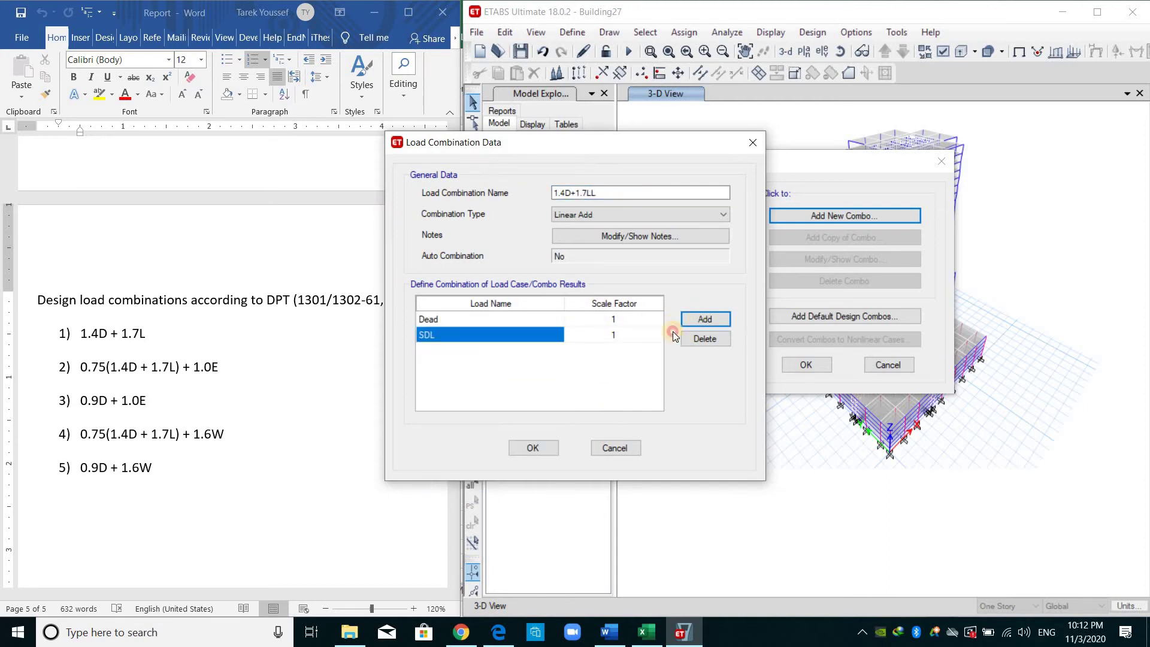
pyautogui.click(694, 320)
pyautogui.click(450, 437)
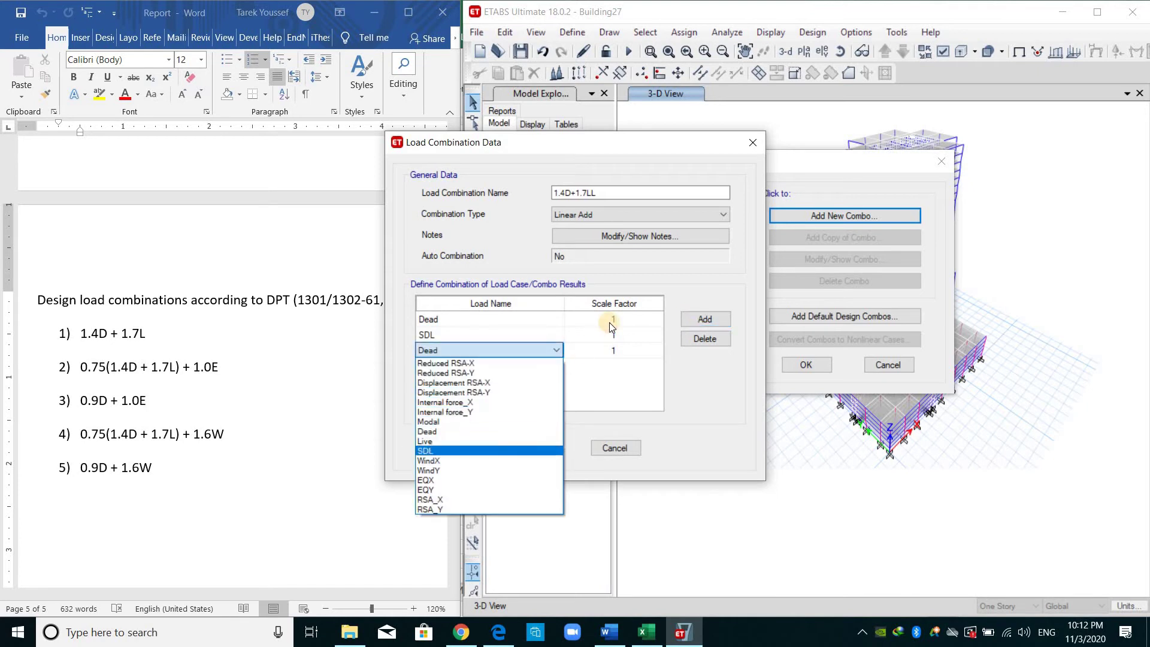
# Step: Set the scale factors to 1.4 for Dead, 1.4 for SDL and 1.7 for Live, and accept the combination
pyautogui.click(608, 322)
pyautogui.write('1.4')
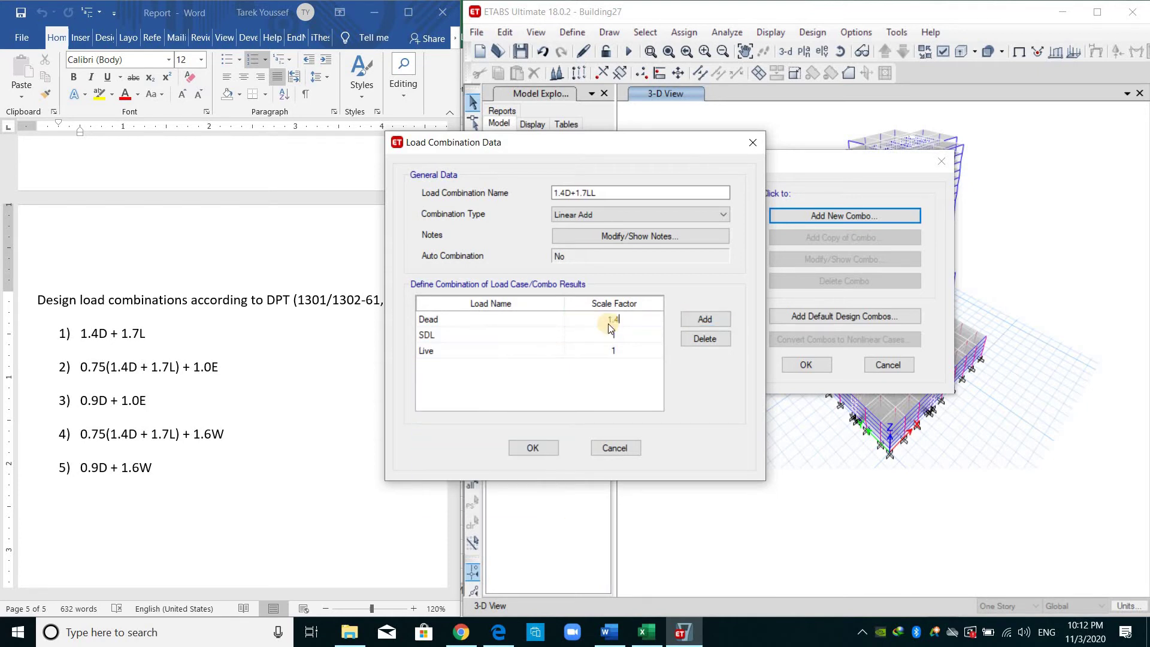
pyautogui.press('Return')
pyautogui.write('1.4')
pyautogui.press('Return')
pyautogui.write('1.7')
pyautogui.press('Return')
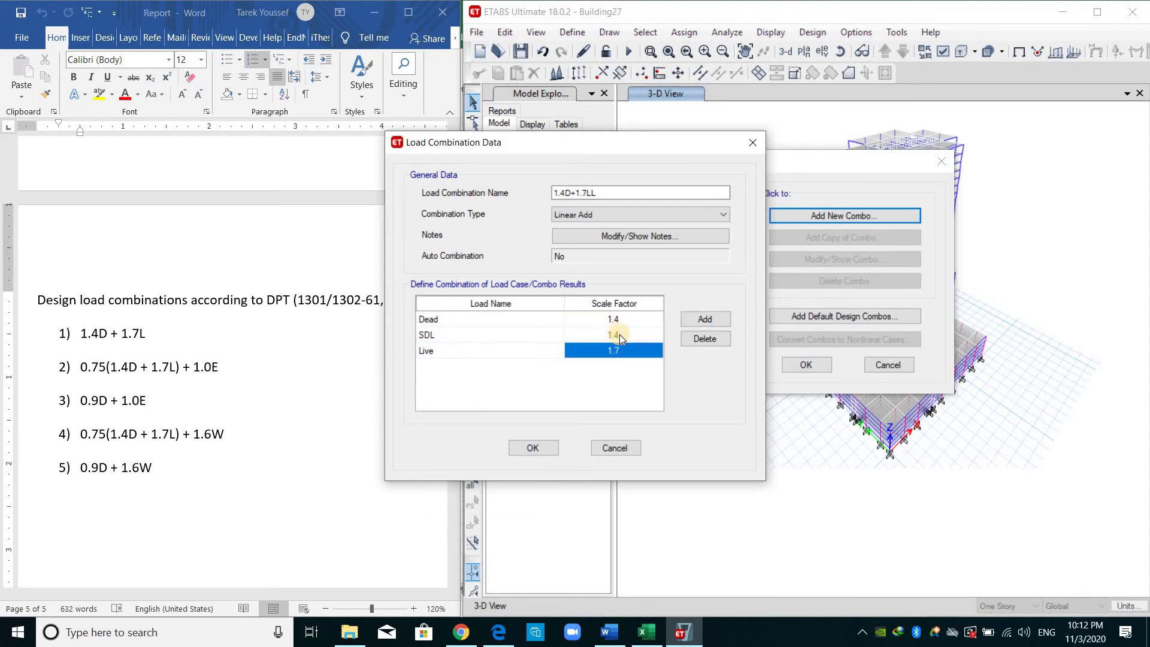
pyautogui.click(556, 448)
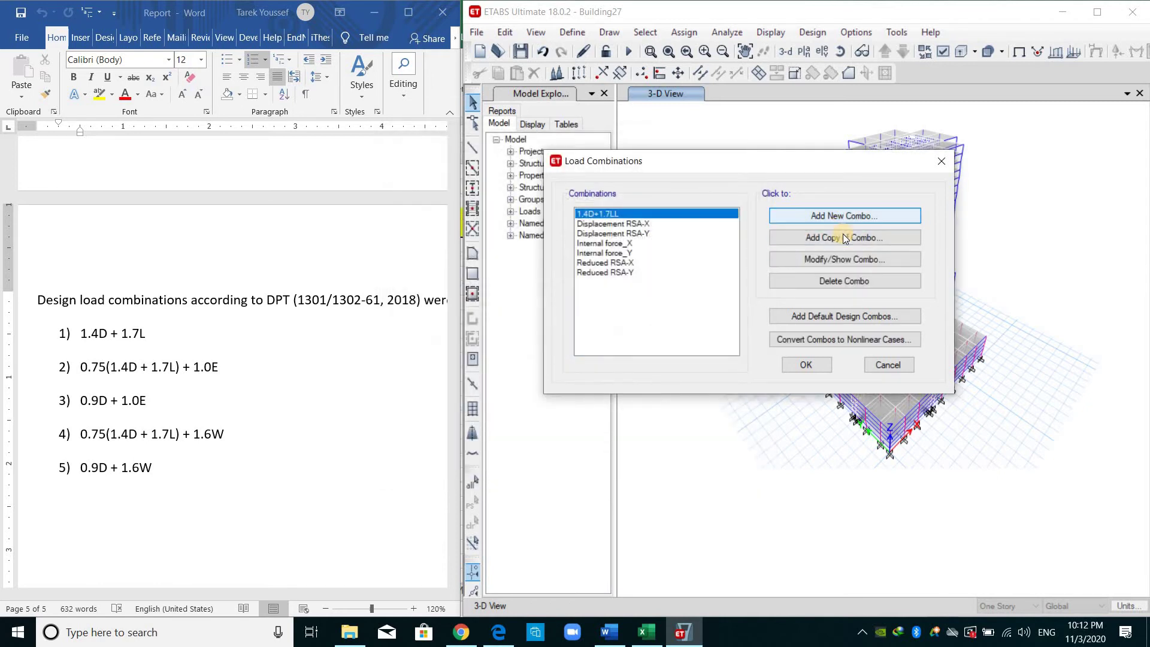
# Step: Start a new load combination named 0.75(1.4DL+1.7LL)+1Ex, checking it against the second formula in the Word report
pyautogui.click(843, 216)
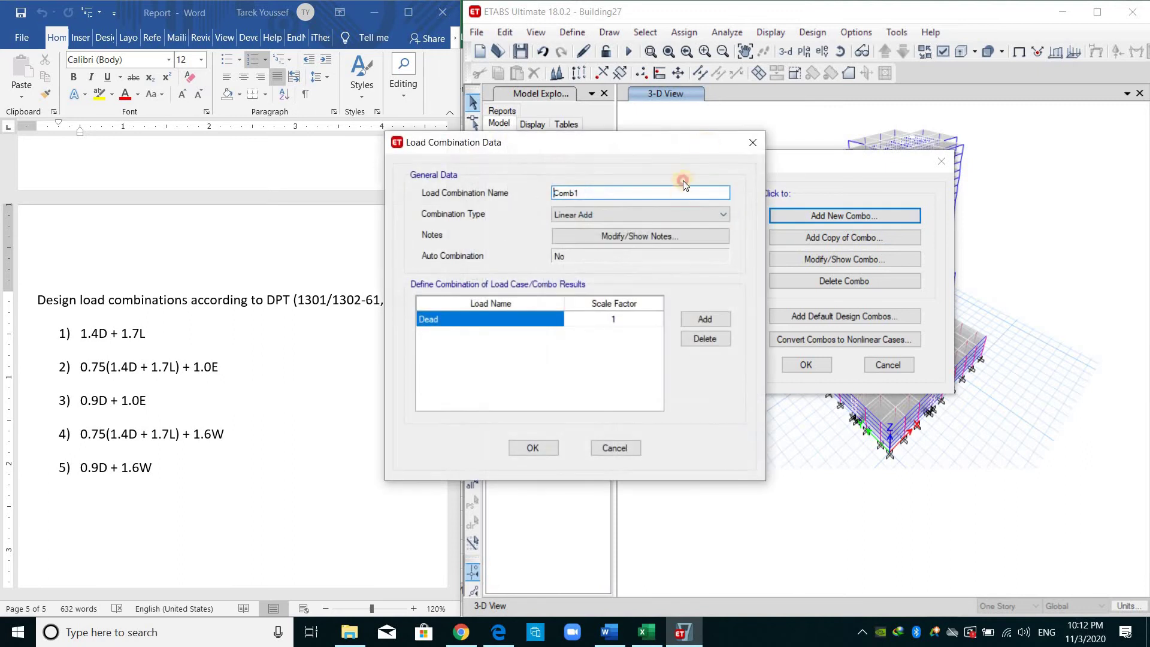
pyautogui.moveTo(582, 142); pyautogui.dragTo(683, 140)
pyautogui.moveTo(682, 191); pyautogui.dragTo(590, 196)
pyautogui.write('0.75(1.4DL+1.7LL)+1EX')
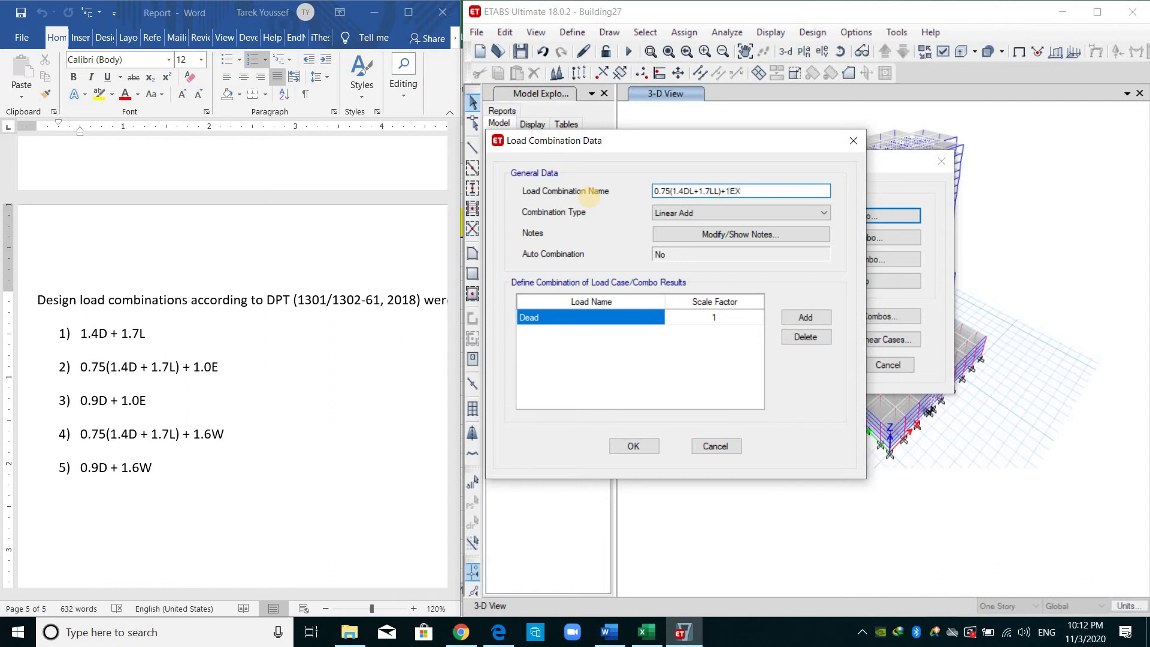
pyautogui.press('BackSpace')
pyautogui.write('x')
pyautogui.click(228, 374)
pyautogui.keyDown('shift'); pyautogui.click(84, 373); pyautogui.keyUp('shift')
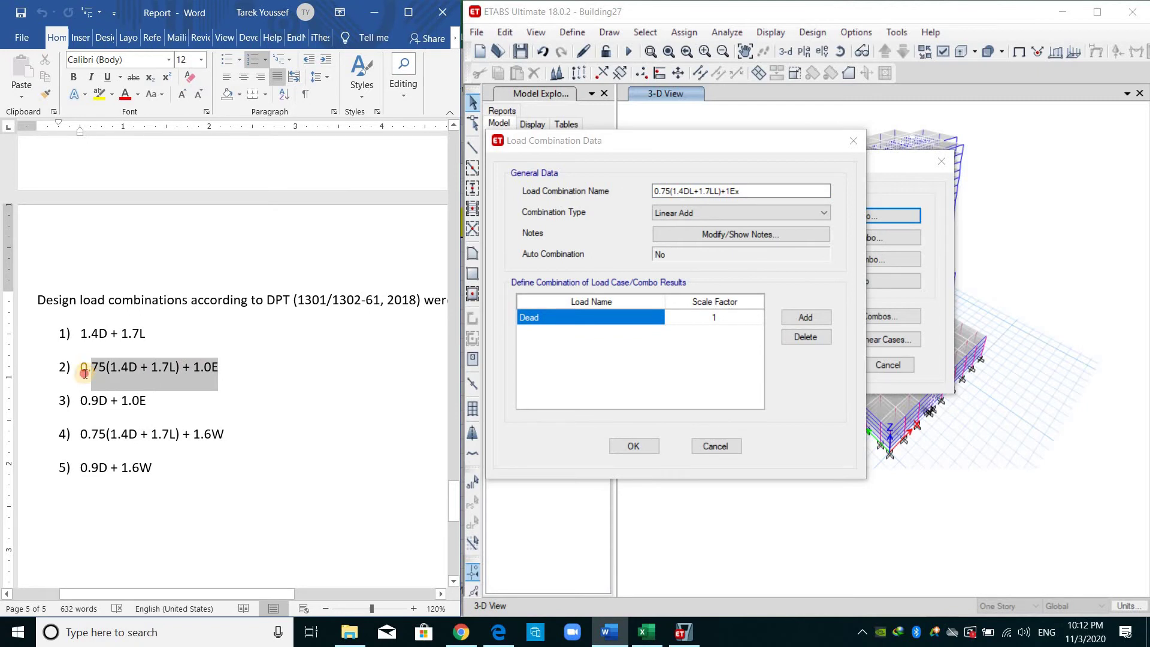
pyautogui.click(197, 368)
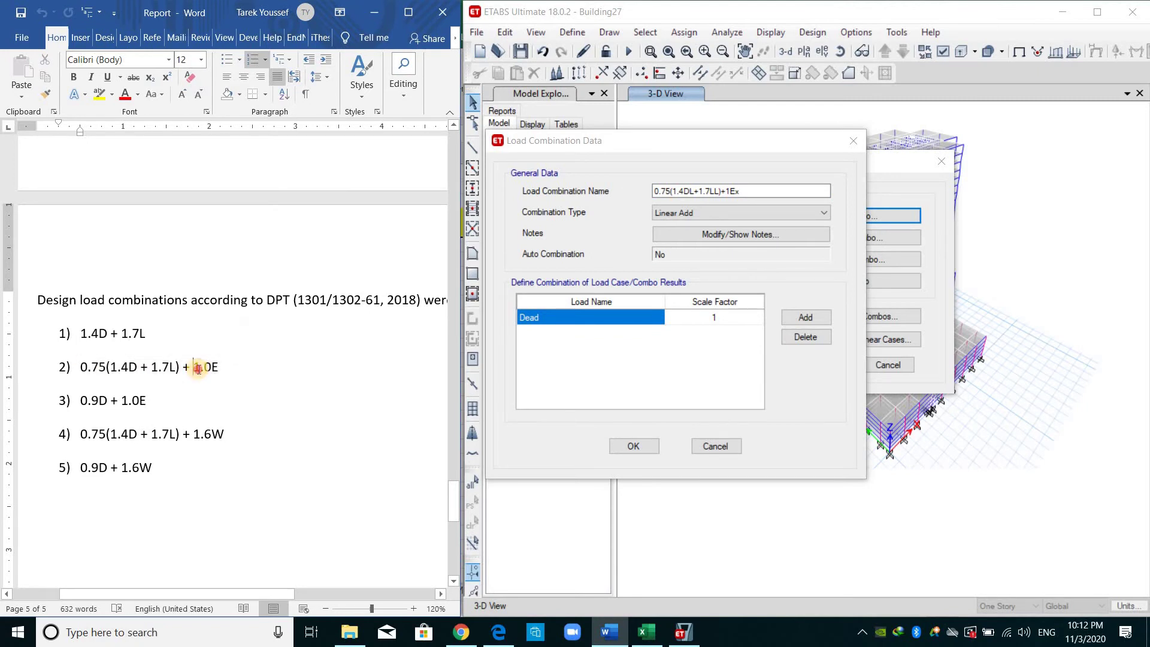
pyautogui.doubleClick(217, 368)
pyautogui.click(219, 369)
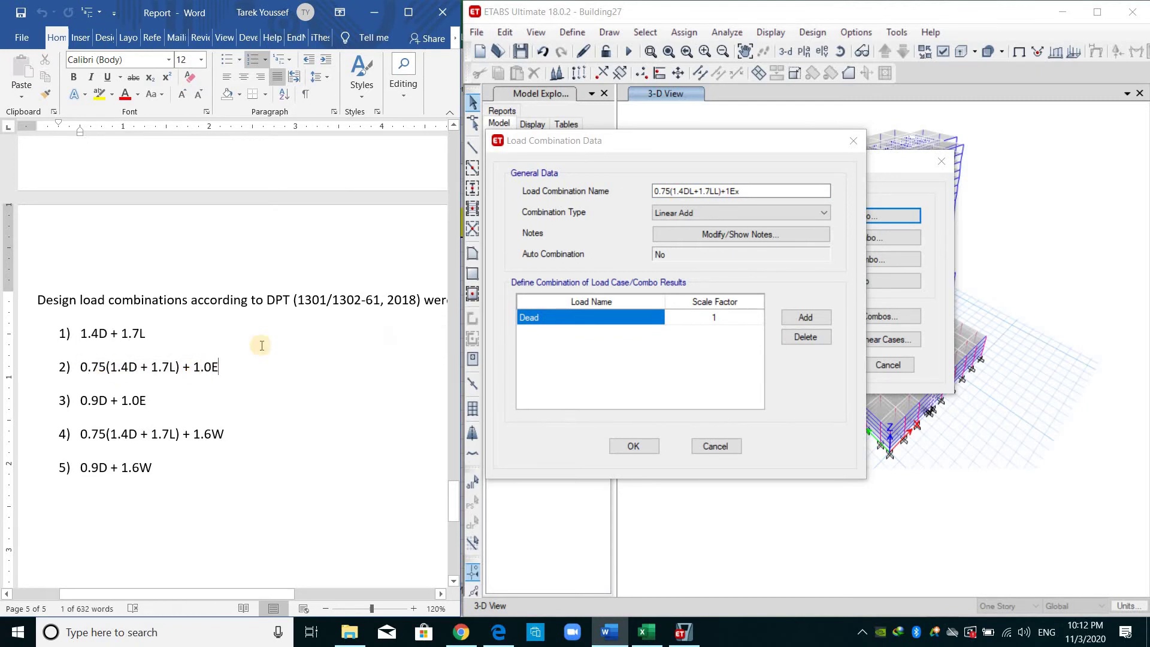
# Step: Set the Dead scale factor to 0.75*1.4 and add another load row to the combination
pyautogui.click(702, 318)
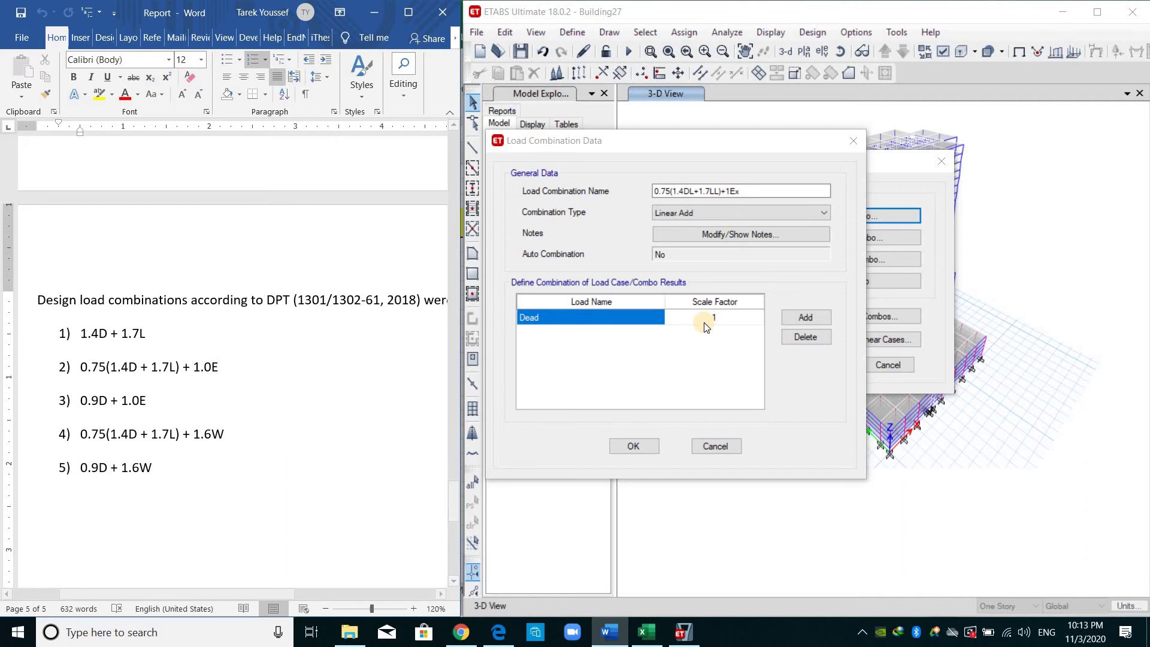
pyautogui.click(740, 324)
pyautogui.write('0.')
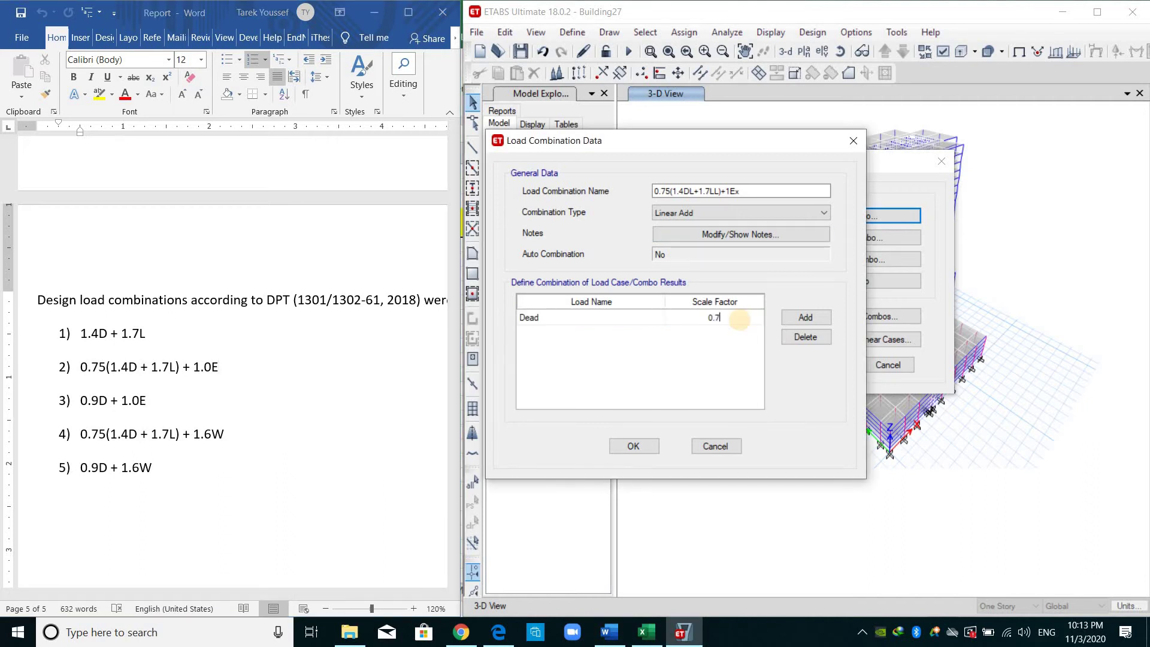
pyautogui.write('75*1.4')
pyautogui.press('Return')
pyautogui.press('Return')
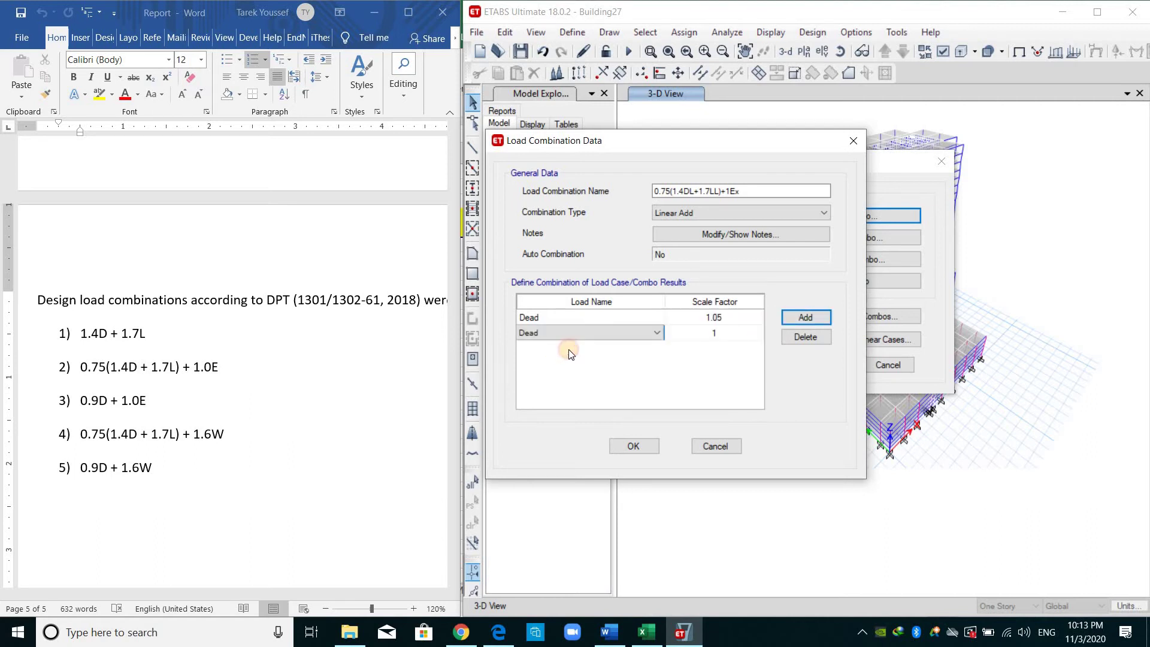
# Step: Assign the second load row to SDL with a scale factor of 1.05 and add a third row
pyautogui.click(569, 335)
pyautogui.click(545, 440)
pyautogui.click(796, 321)
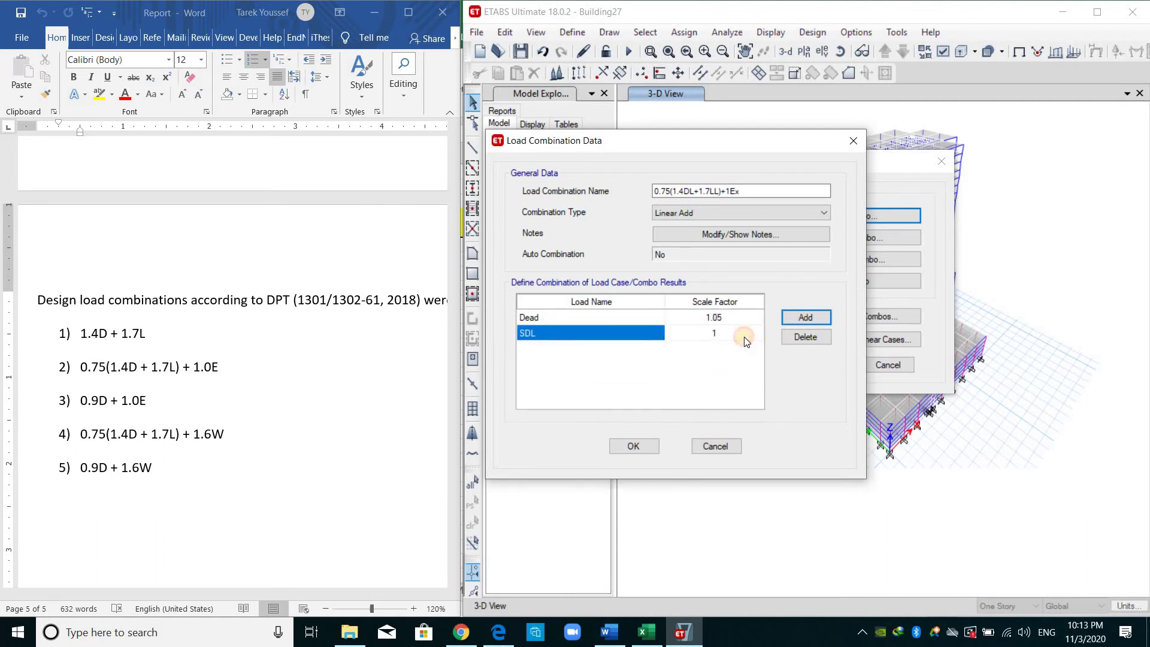
pyautogui.click(740, 335)
pyautogui.click(741, 335)
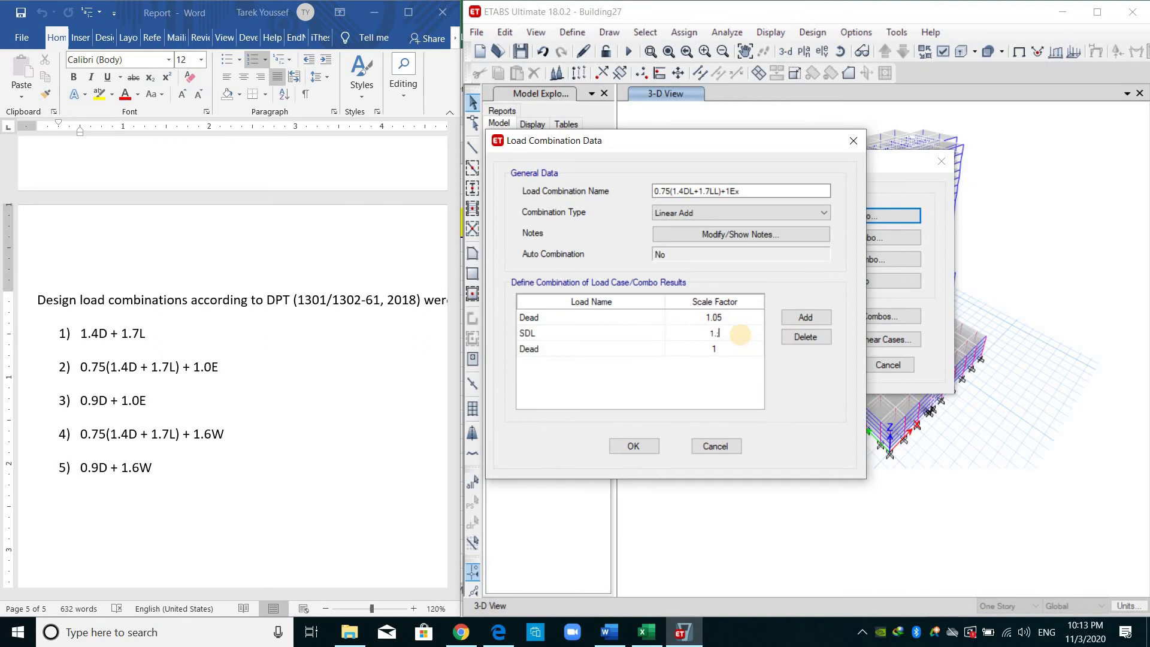
pyautogui.write('.05')
pyautogui.press('Return')
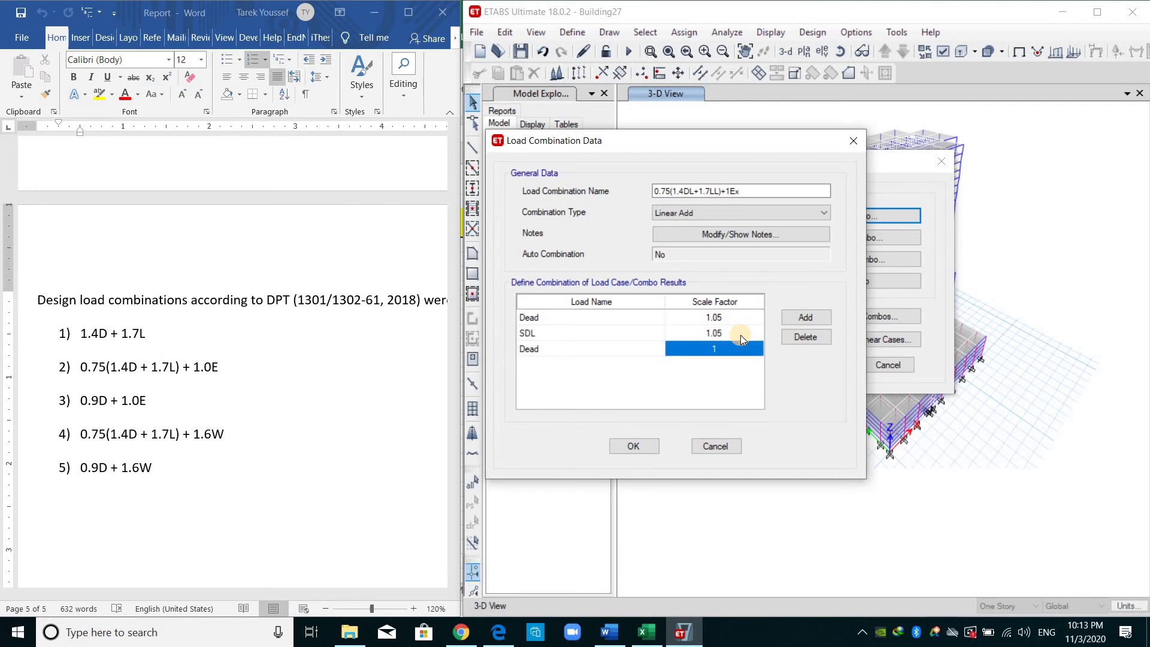
# Step: Set the third row's scale factor to 0.75*1.7 and assign it to the Live load case
pyautogui.write('1.4*')
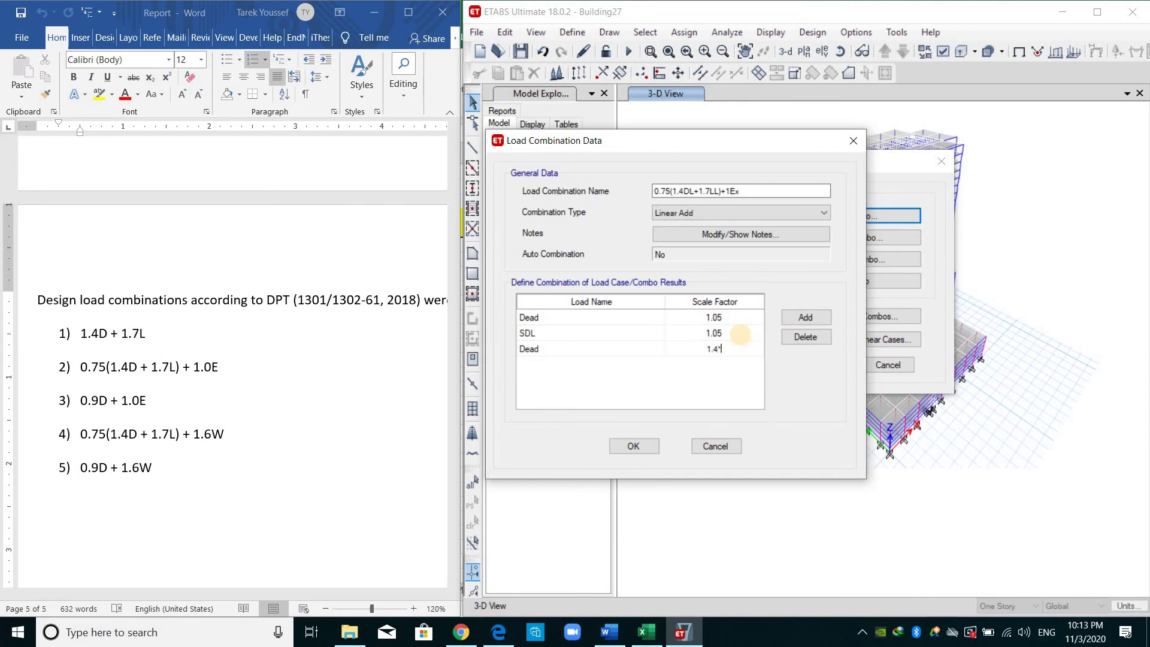
pyautogui.write('1.7')
pyautogui.press('Home')
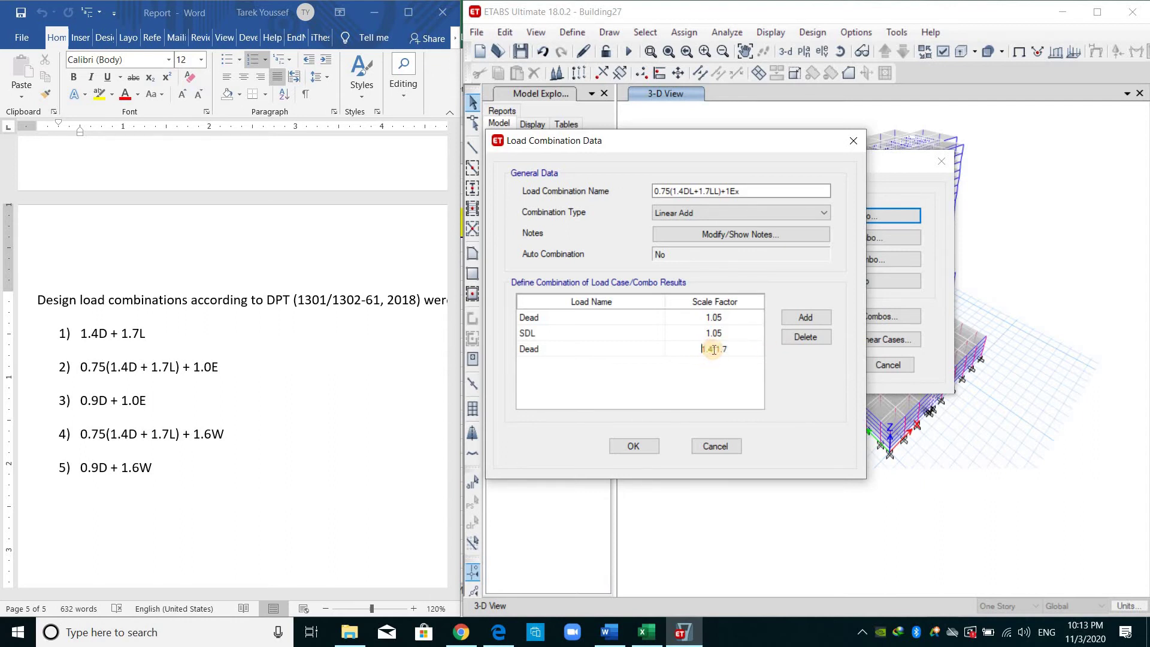
pyautogui.write('0.')
pyautogui.press('Return')
pyautogui.click(656, 349)
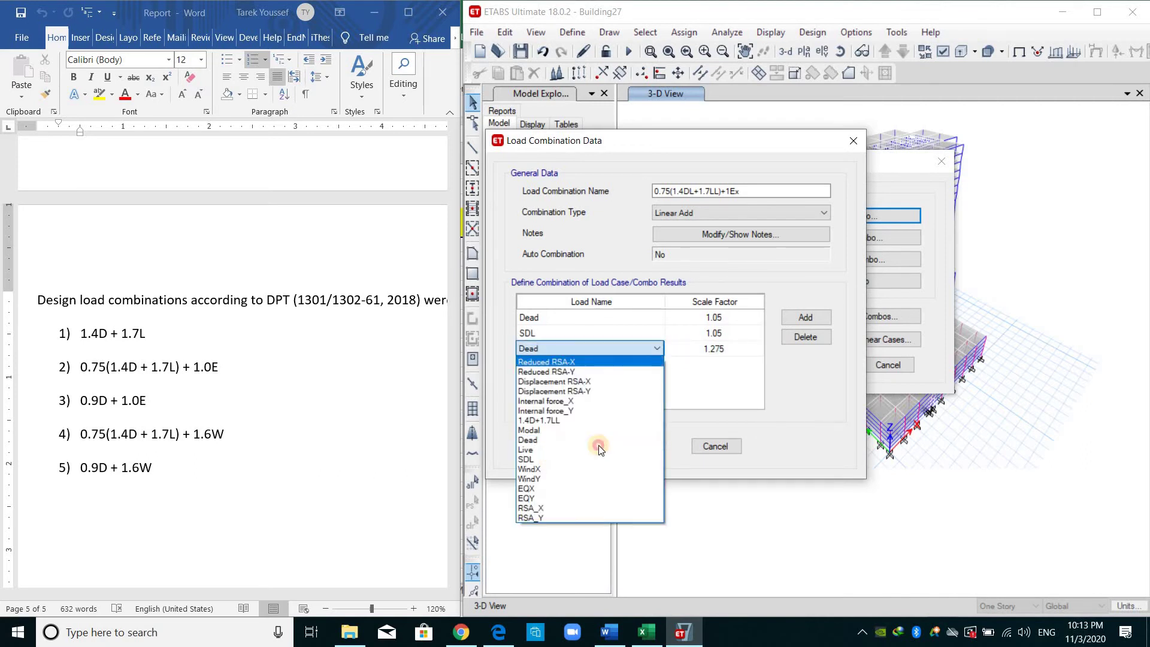
pyautogui.click(598, 449)
# Step: Add Internal force_X with a scale factor of 1 and accept the 0.75(1.4DL+1.7LL)+1Ex combination
pyautogui.click(805, 316)
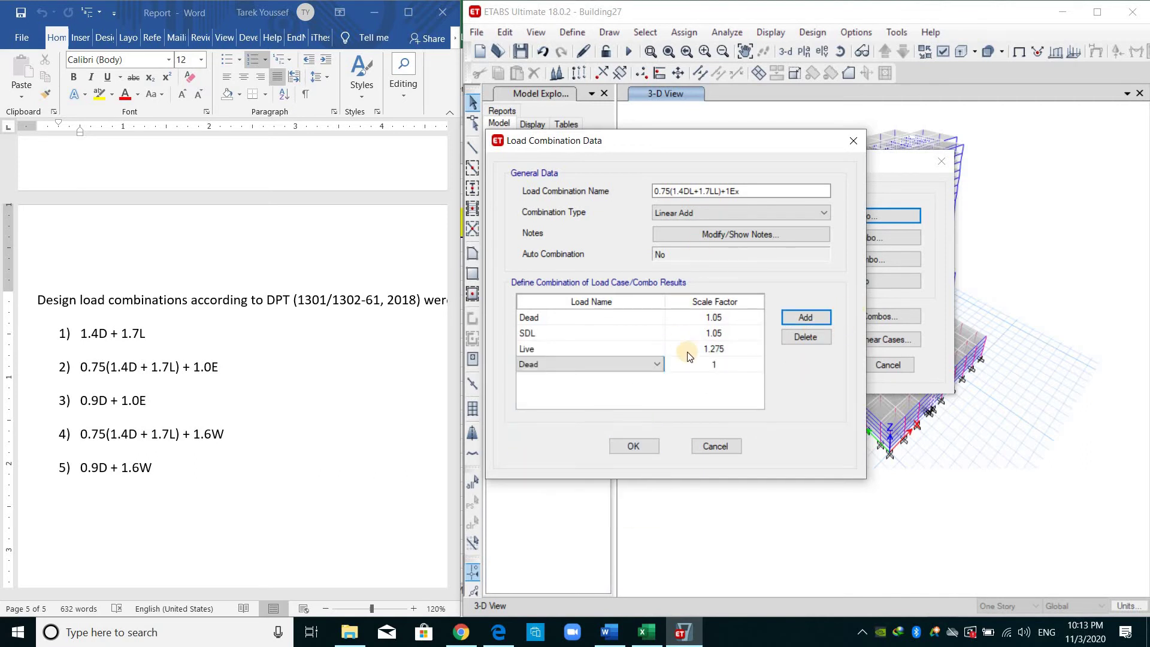
pyautogui.click(653, 365)
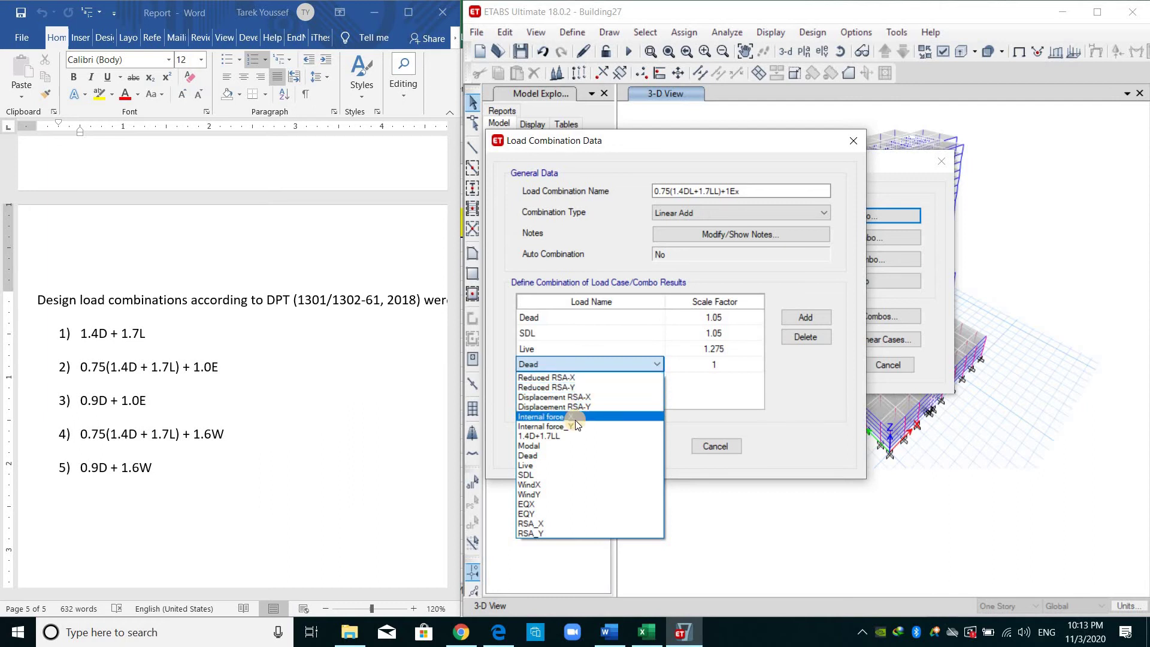
pyautogui.click(576, 417)
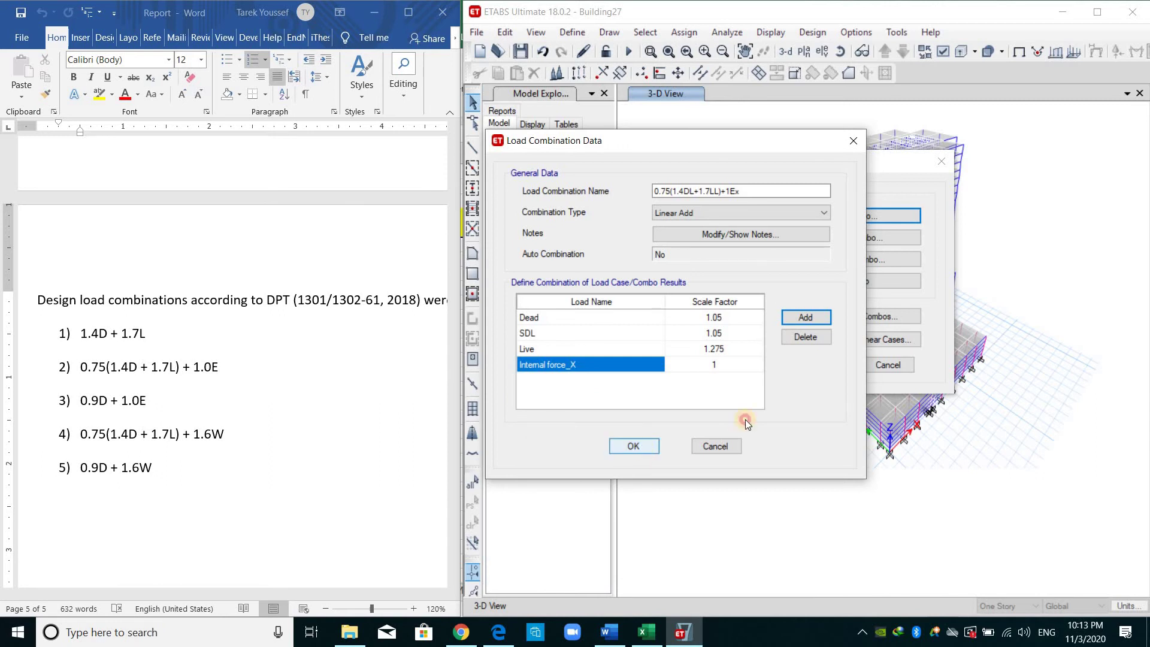
pyautogui.press('Return')
# Step: Copy the 0.75(1.4DL+1.7LL)+1Ex combination as 0.75(1.4DL+1.7LL)+1Ey, replacing Internal force_X with Internal force_Y
pyautogui.click(849, 236)
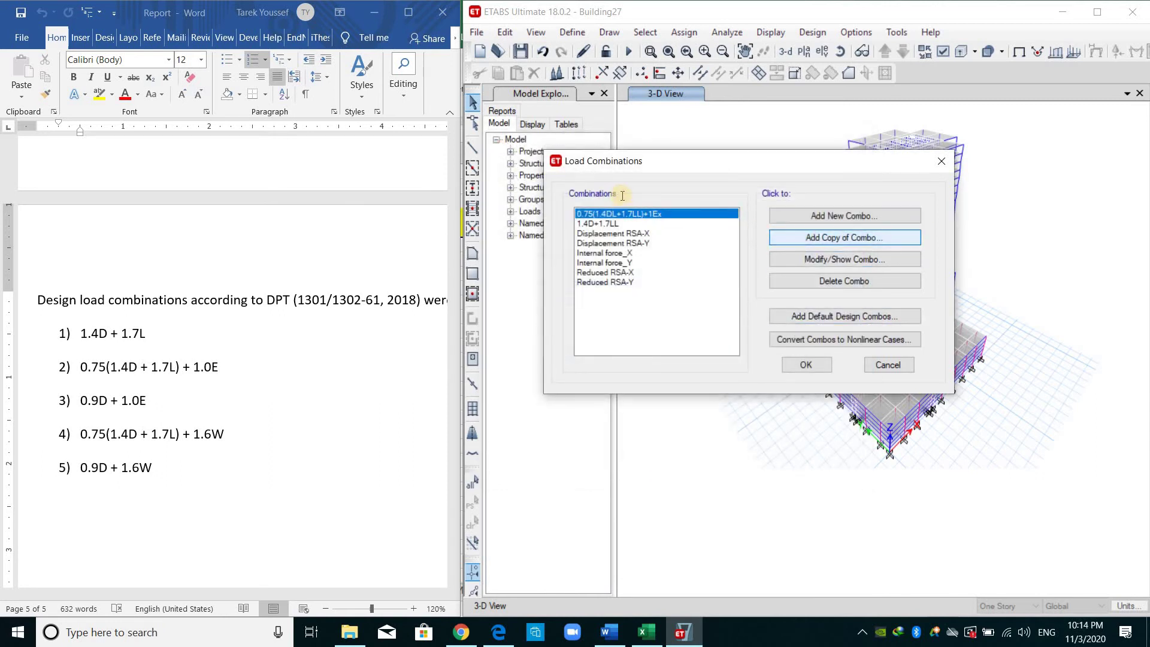
pyautogui.click(662, 199)
pyautogui.hotkey('shift', 'Left')
pyautogui.hotkey('shift', 'Left')
pyautogui.hotkey('shift', 'Left')
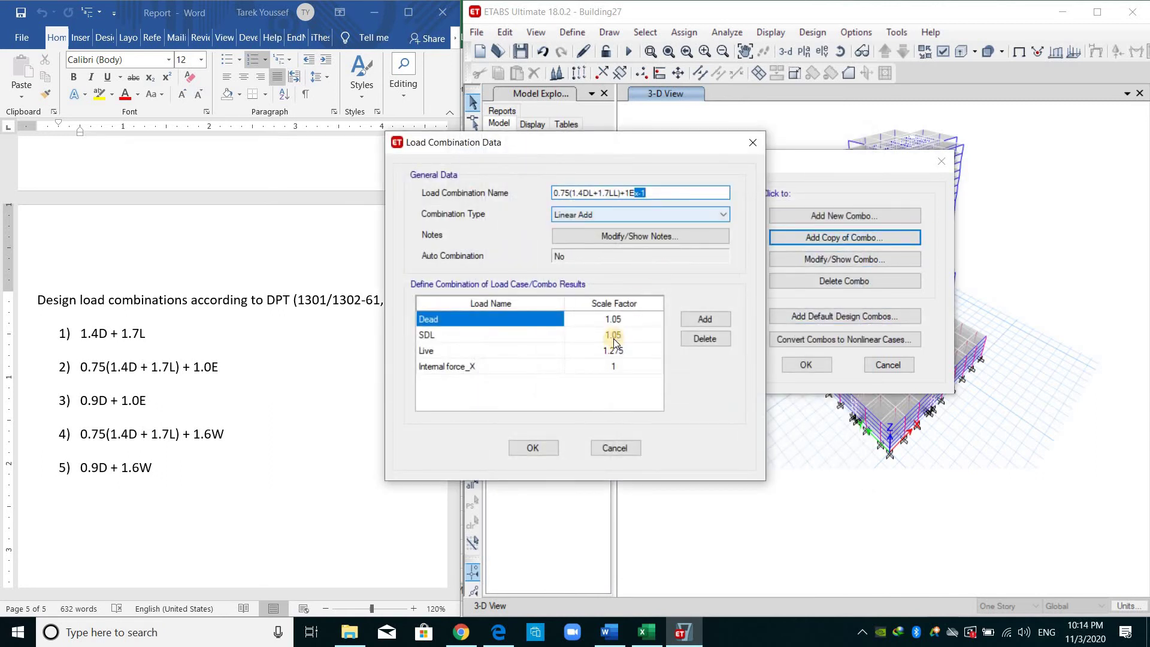
pyautogui.write('y')
pyautogui.click(537, 364)
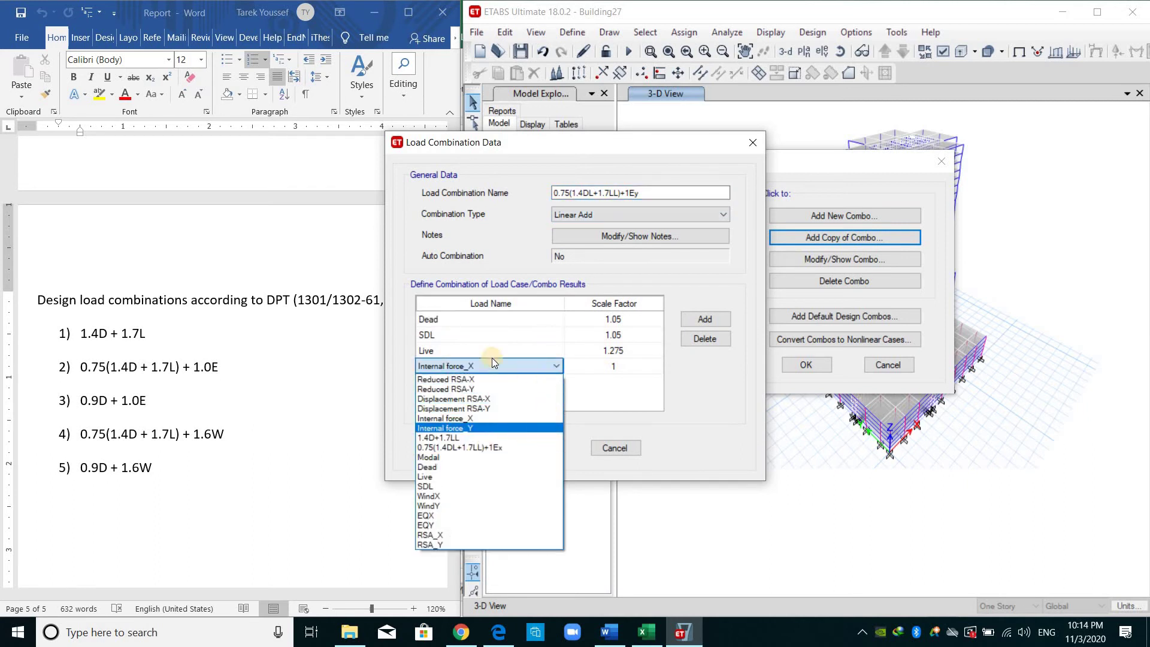
pyautogui.click(515, 427)
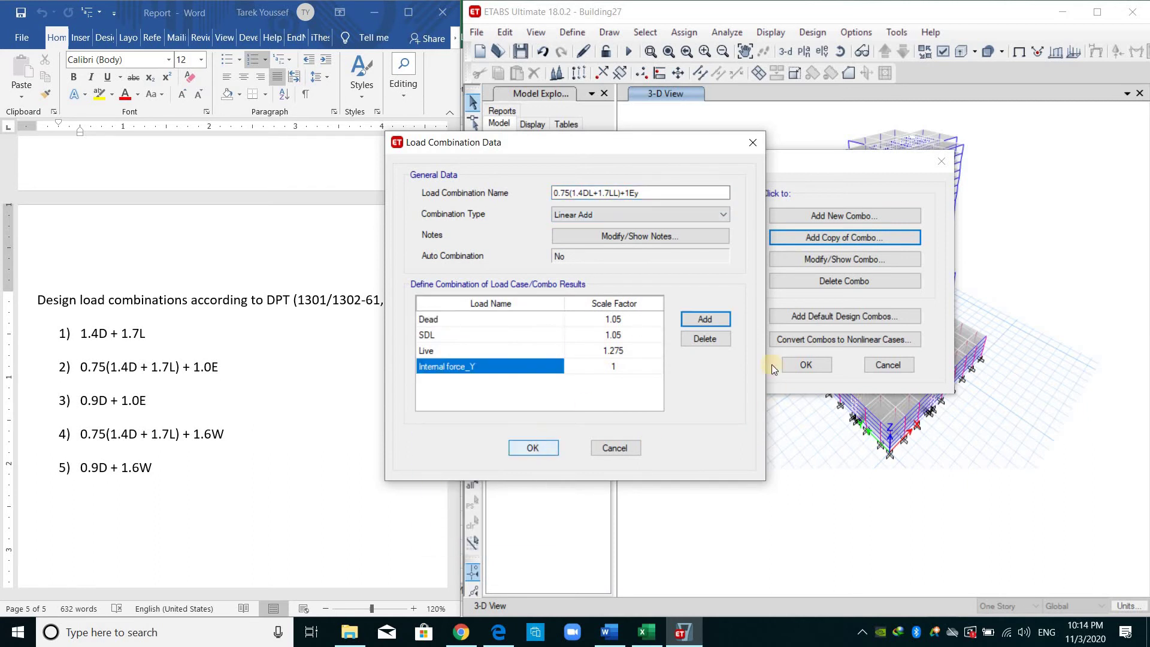
pyautogui.press('Return')
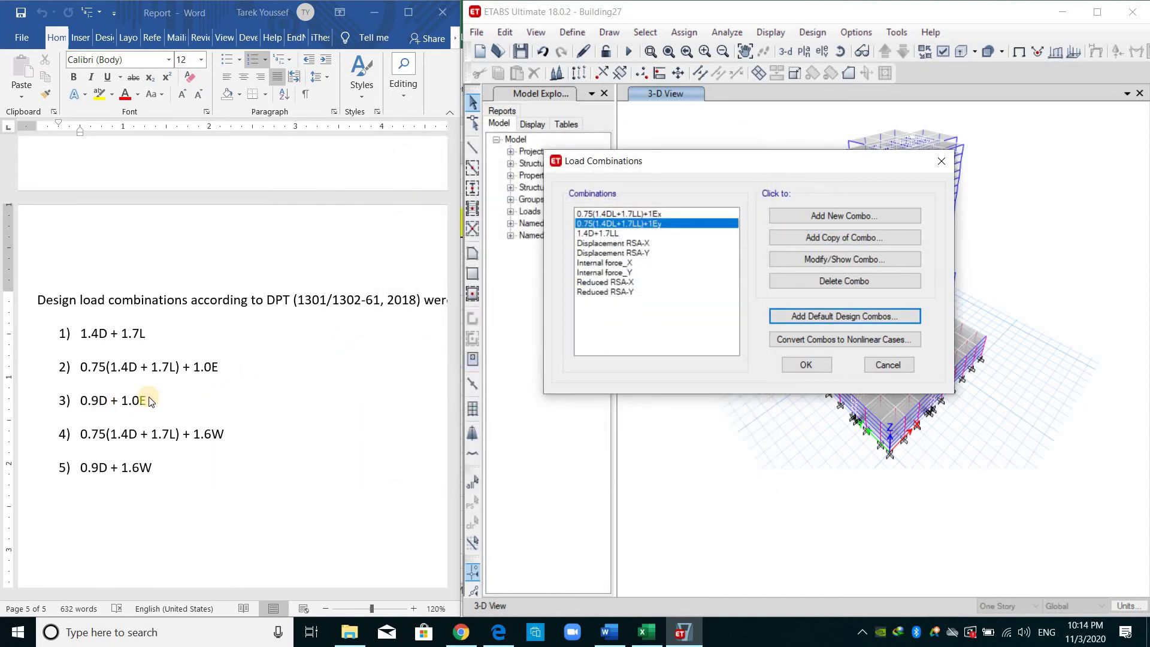
# Step: Start a copy of the 0.75(1.4DL+1.7LL)+1Ex combination and append +0.3Ey to its name
pyautogui.click(616, 213)
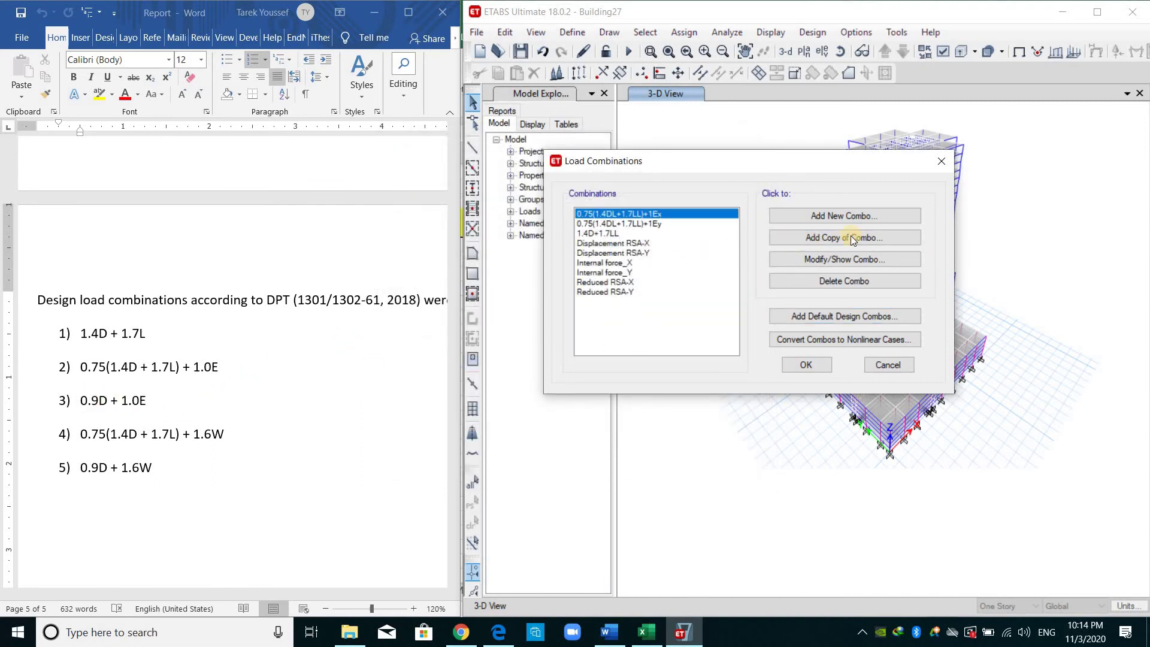
pyautogui.click(844, 237)
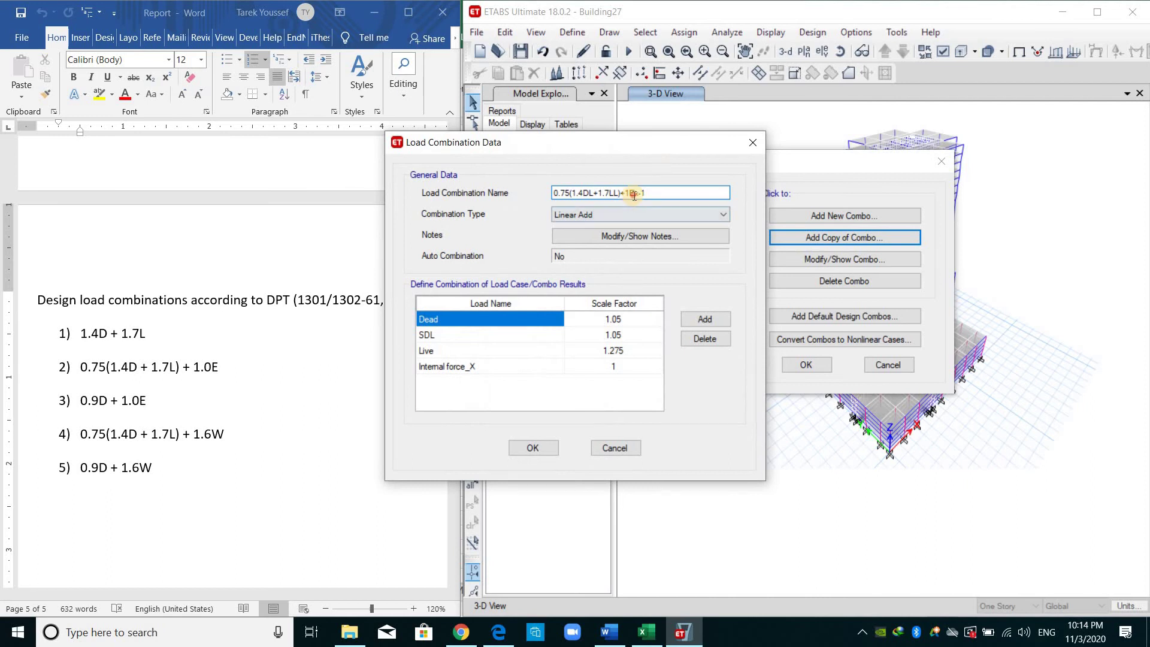
pyautogui.moveTo(636, 193); pyautogui.dragTo(655, 193)
pyautogui.press('BackSpace')
pyautogui.write('+0.3Ey')
# Step: Switch to the ASCE 7-10 PDF and find Section 12.5 Direction of Loading
pyautogui.hotkey('alt', 'Tab')
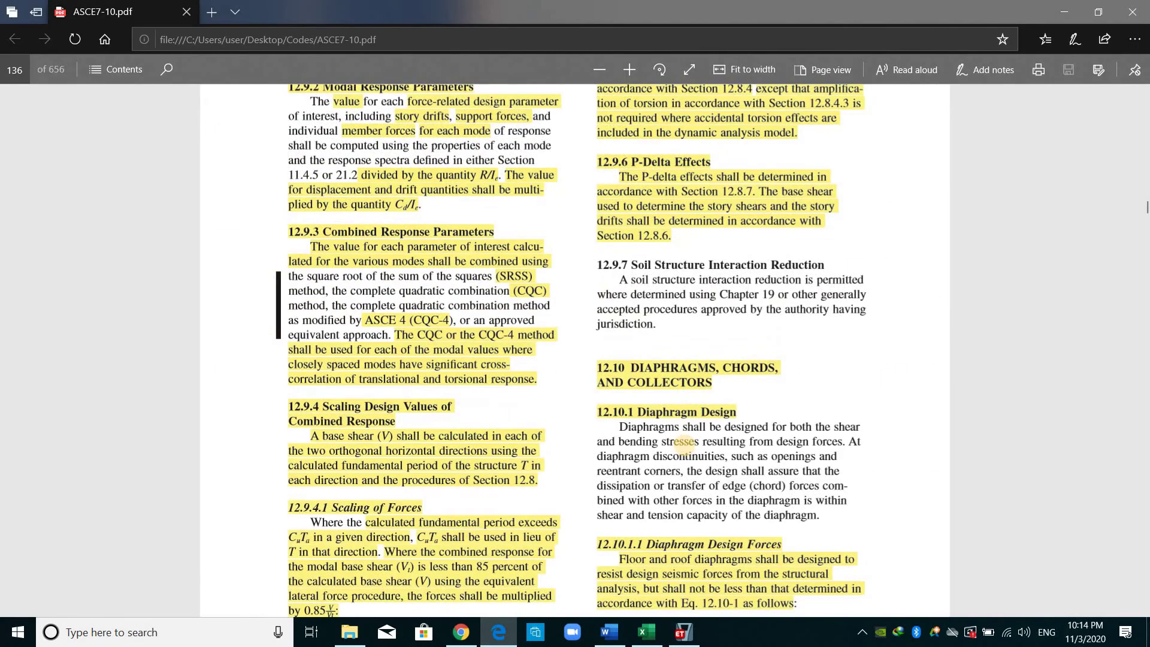
pyautogui.scroll(2, 680, 442)
pyautogui.scroll(1, 683, 444)
pyautogui.scroll(15, 684, 444)
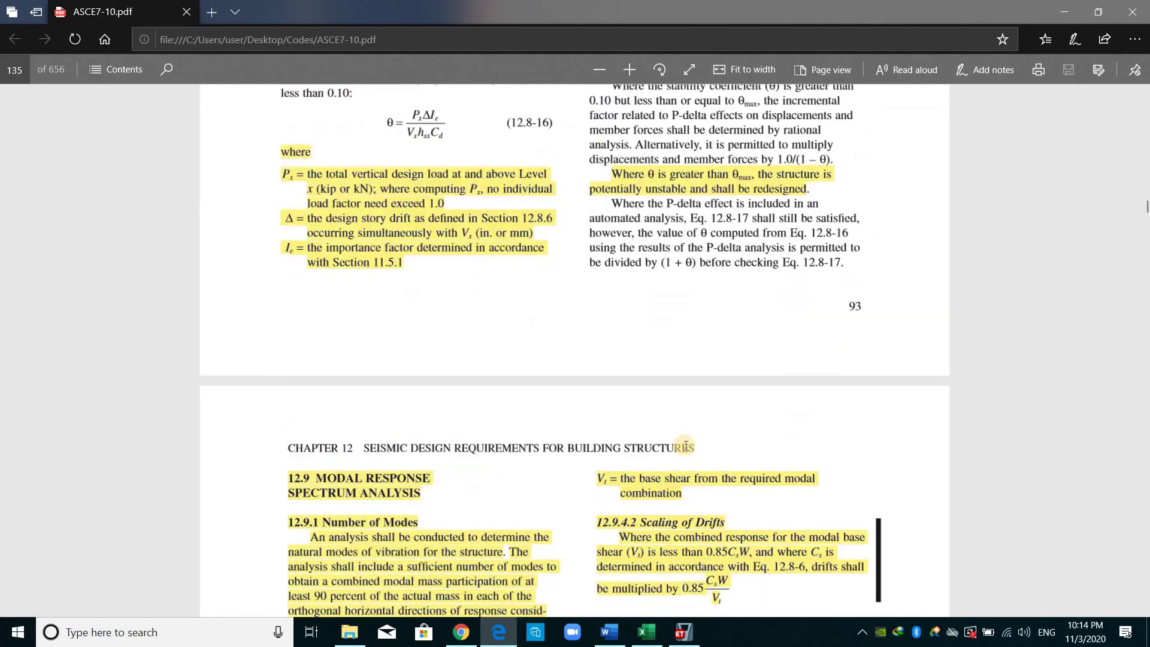
pyautogui.scroll(8, 695, 449)
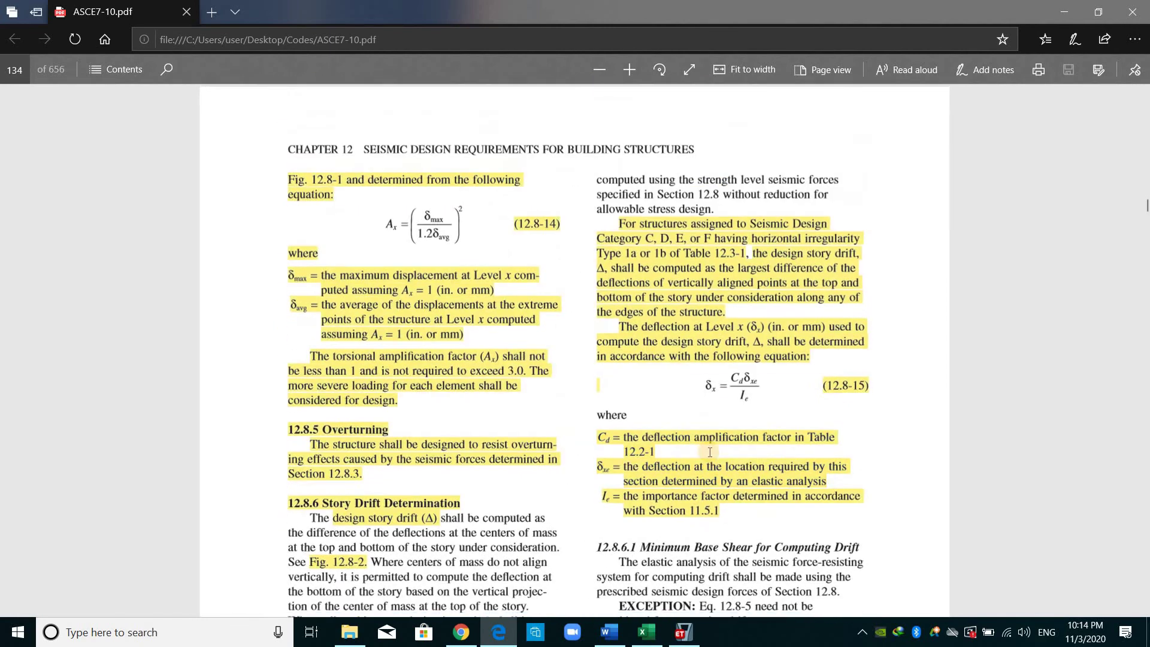
pyautogui.scroll(15, 710, 431)
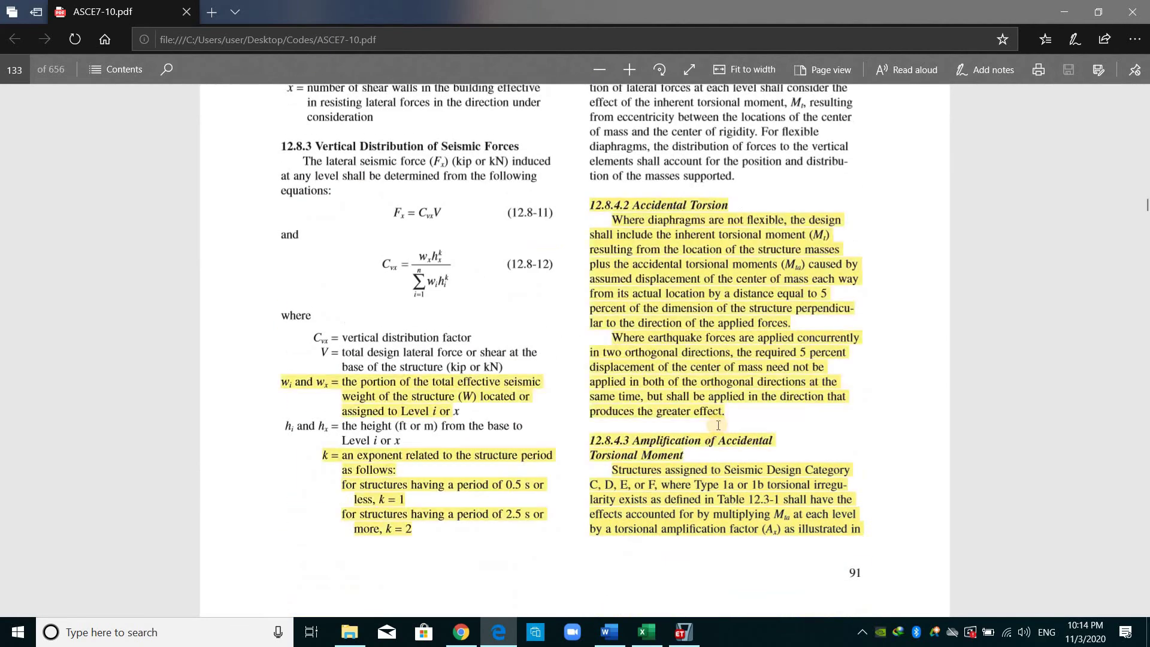
pyautogui.scroll(8, 778, 401)
pyautogui.scroll(20, 778, 401)
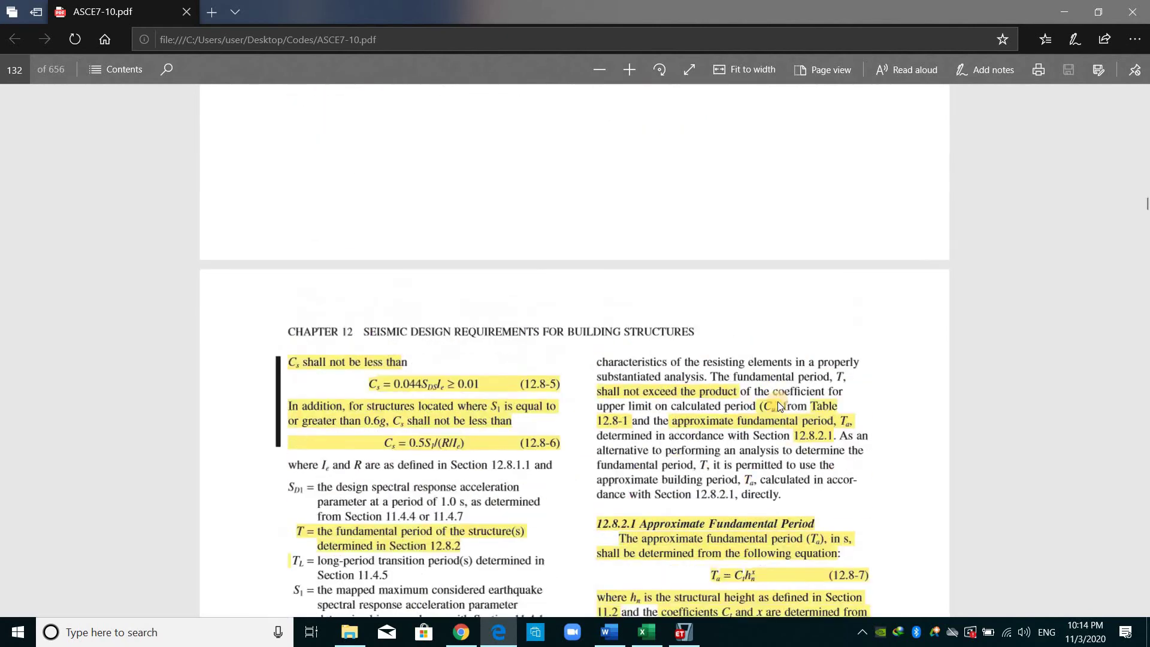
pyautogui.scroll(3, 1118, 224)
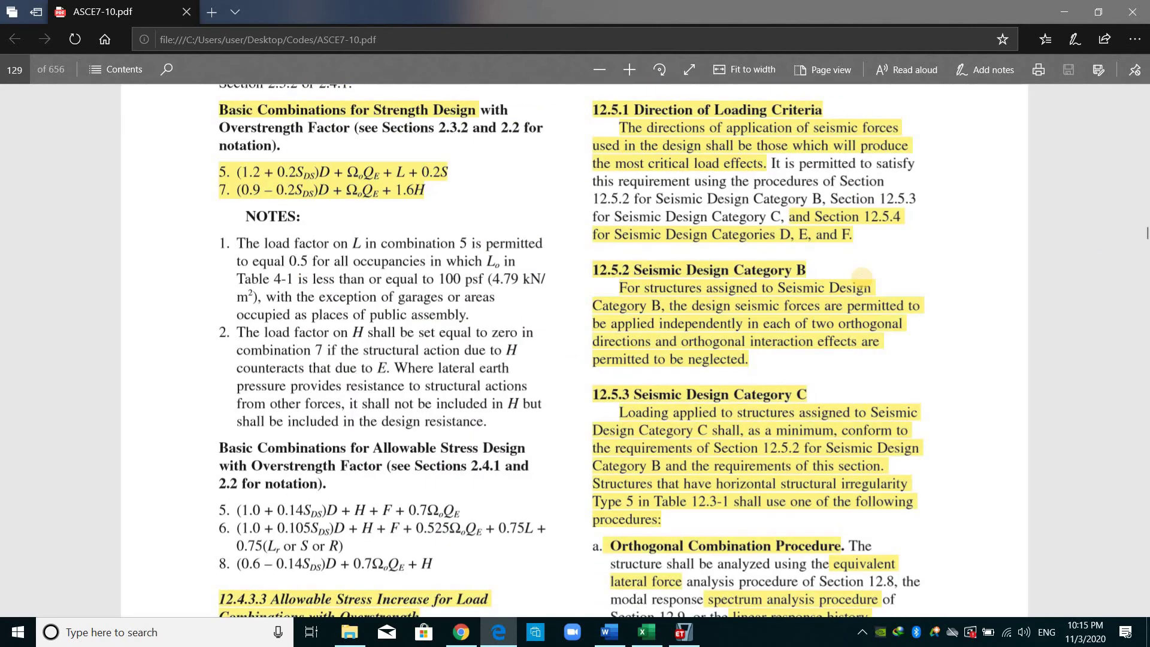
# Step: Examine the direction of loading criteria in Sections 12.5.1 to 12.5.3, including the Orthogonal Combination Procedure
pyautogui.scroll(1, 679, 181)
pyautogui.click(893, 153)
pyautogui.moveTo(893, 153); pyautogui.dragTo(901, 210)
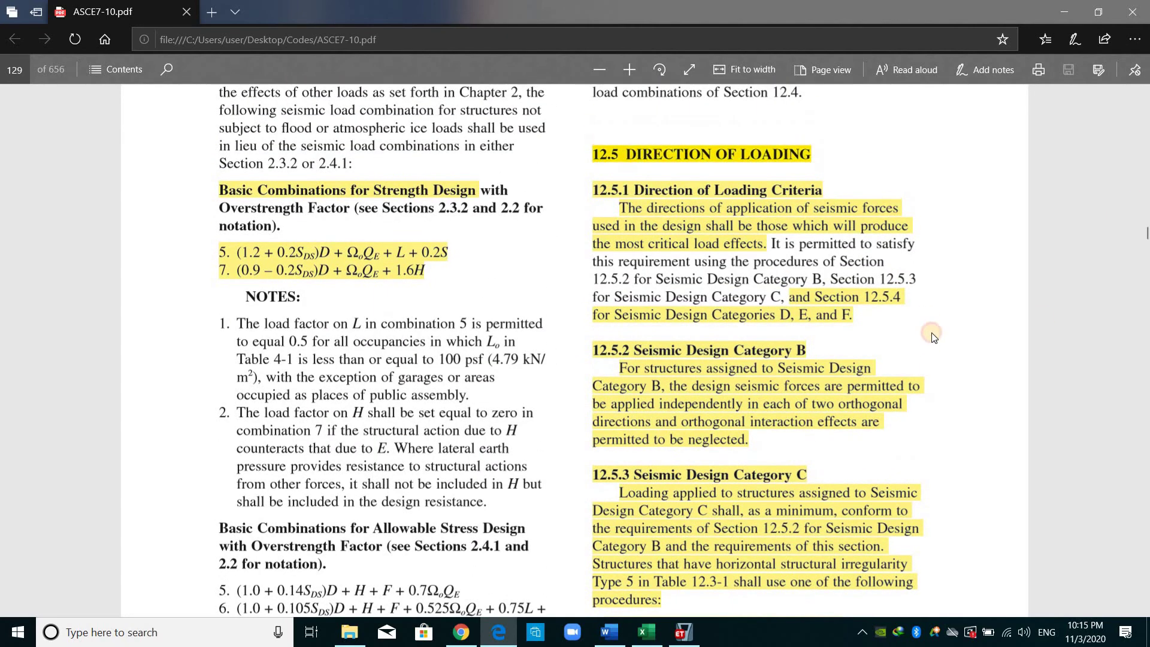
pyautogui.click(912, 313)
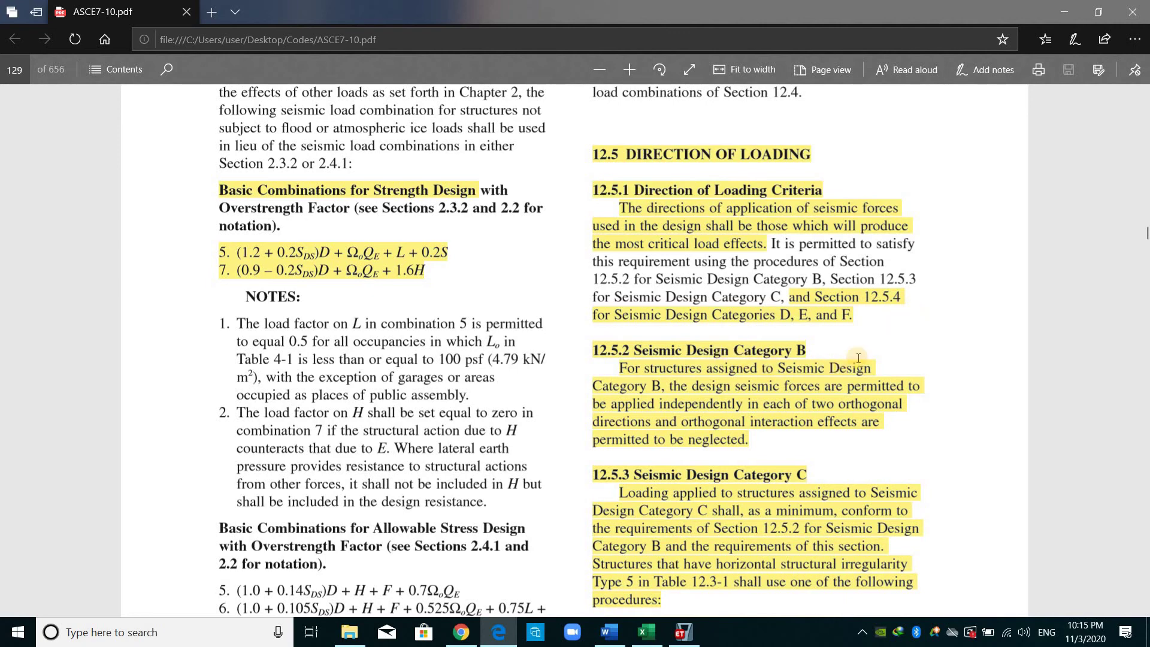
pyautogui.scroll(-7, 900, 389)
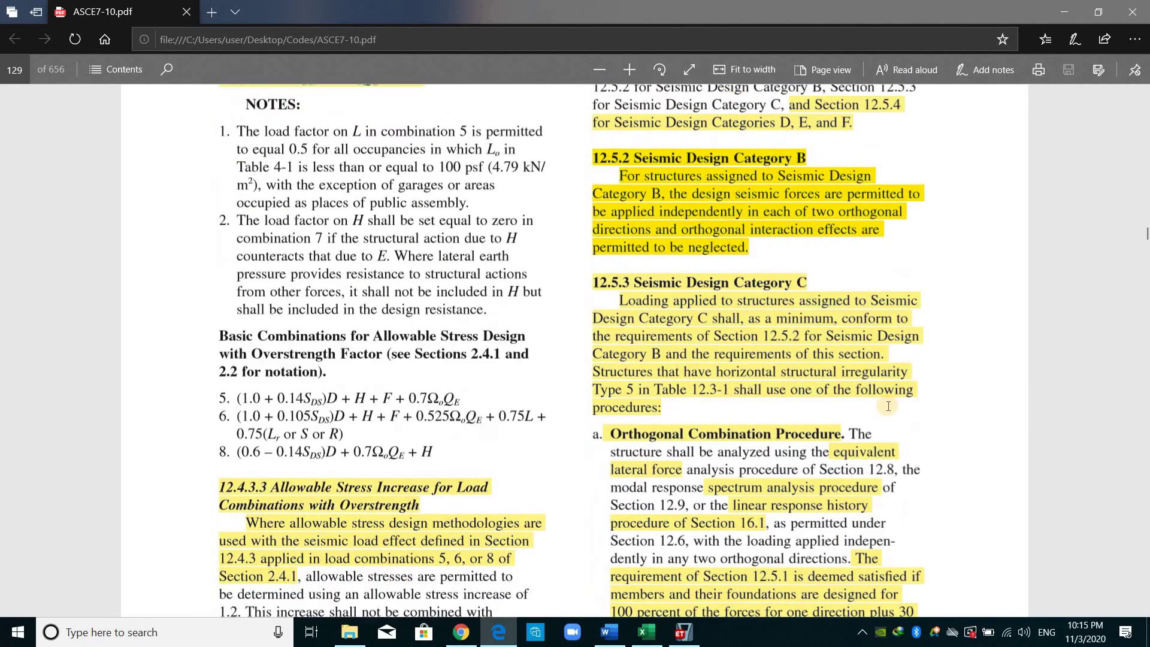
pyautogui.scroll(-1, 858, 409)
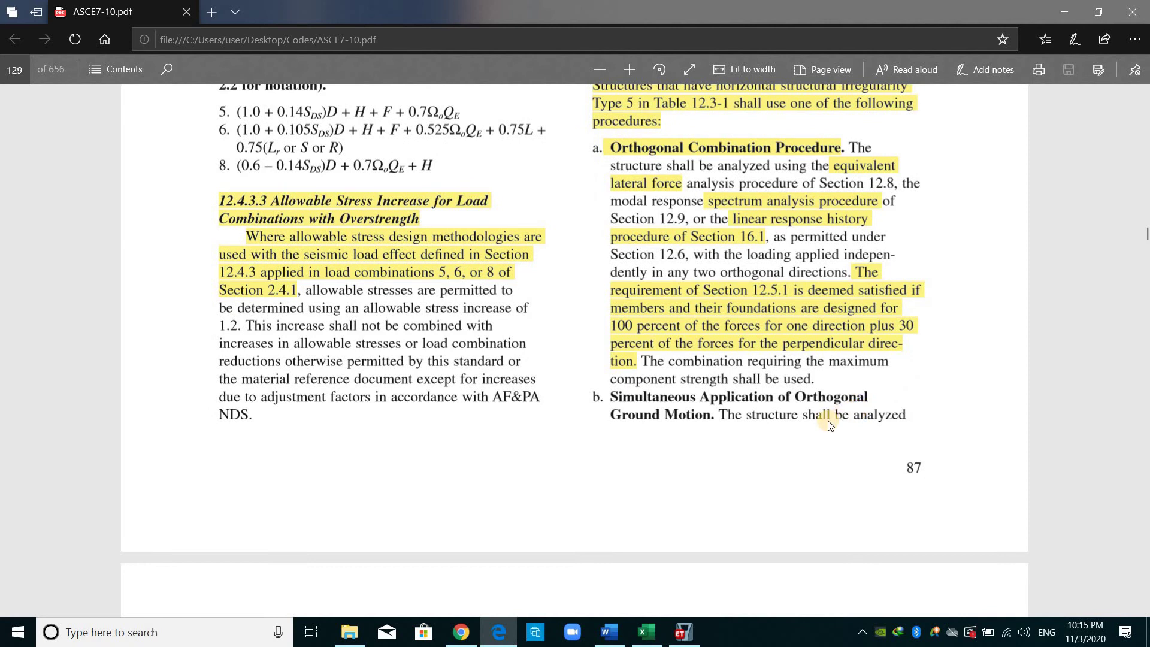
pyautogui.scroll(-6, 828, 421)
pyautogui.scroll(-3, 828, 420)
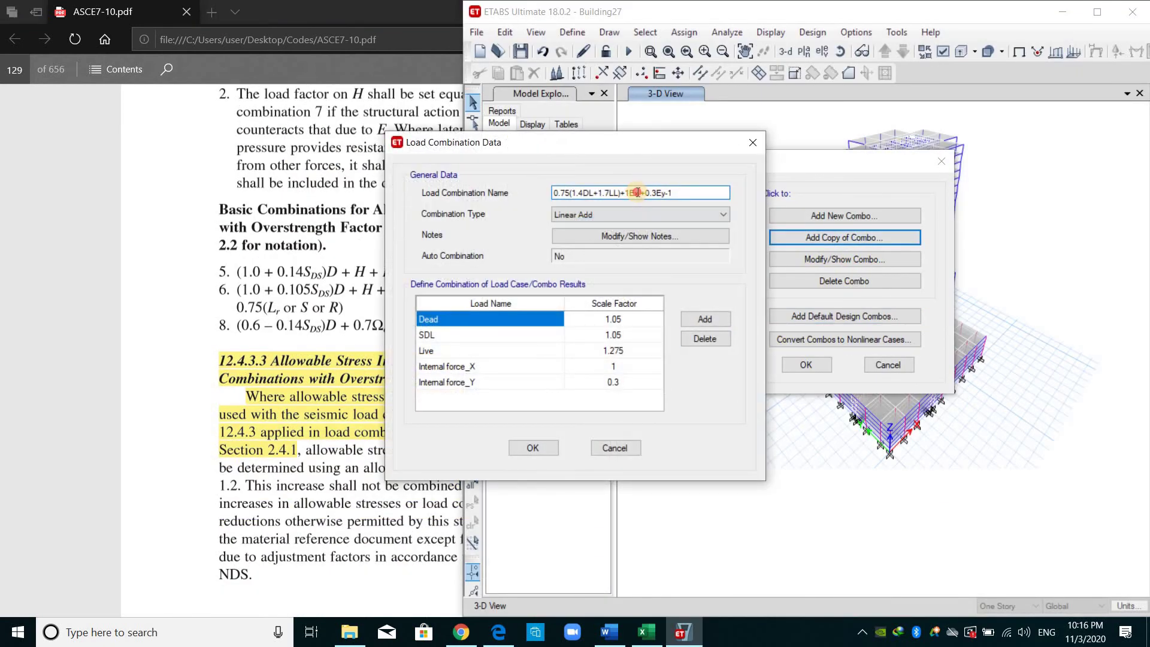
# Step: Name the copied ETABS load combination 0.75(1.4DL+1.7LL)+1Ey +0.3Ex
pyautogui.moveTo(638, 192); pyautogui.dragTo(633, 192)
pyautogui.press('BackSpace')
pyautogui.press('BackSpace')
pyautogui.press('BackSpace')
pyautogui.write('x')
# Step: Set the scale factors to 0.3 for Internal force_X and 1 for Internal force_Y, and accept the combination
pyautogui.click(615, 367)
pyautogui.write('0.')
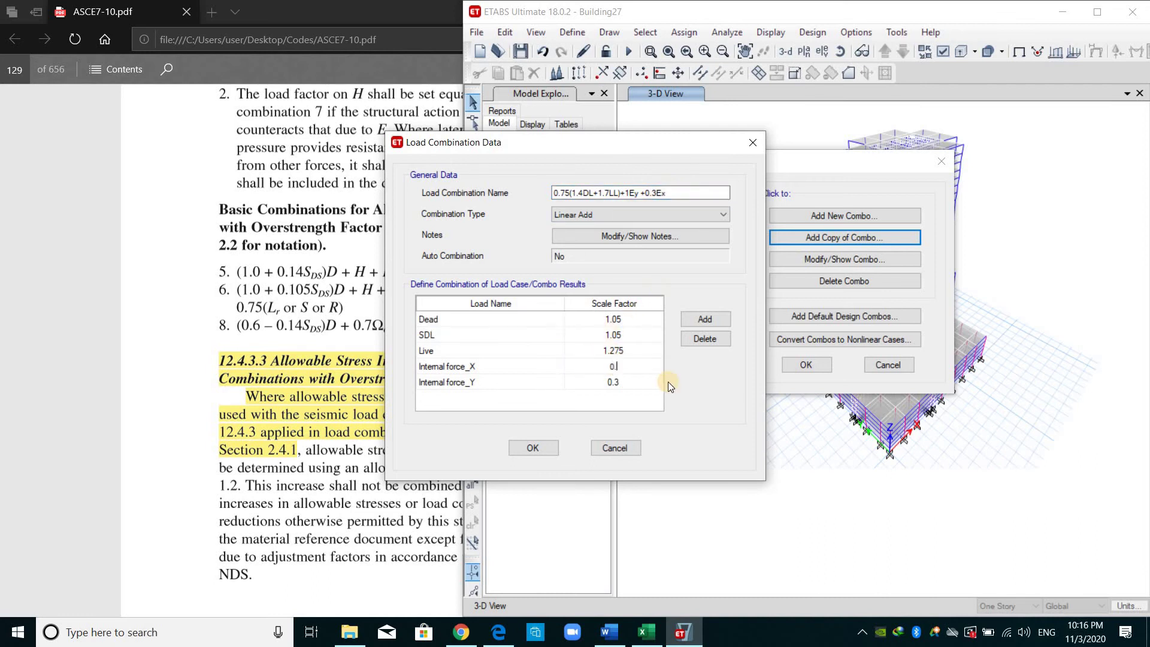
pyautogui.write('3')
pyautogui.press('Down')
pyautogui.write('1')
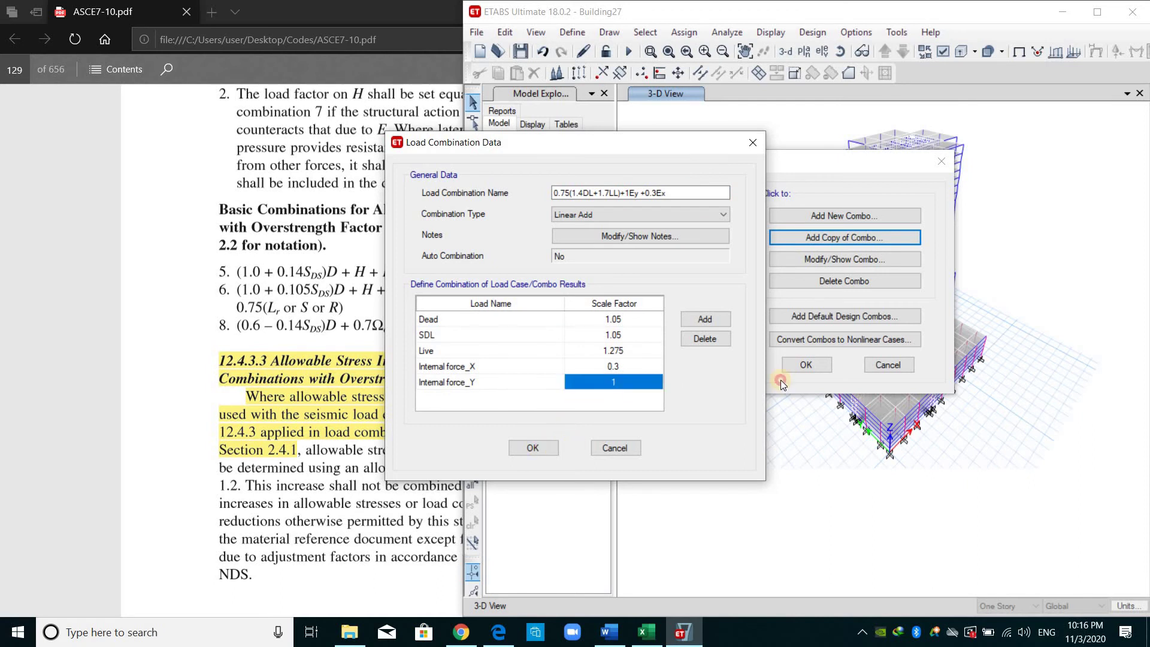
pyautogui.click(533, 448)
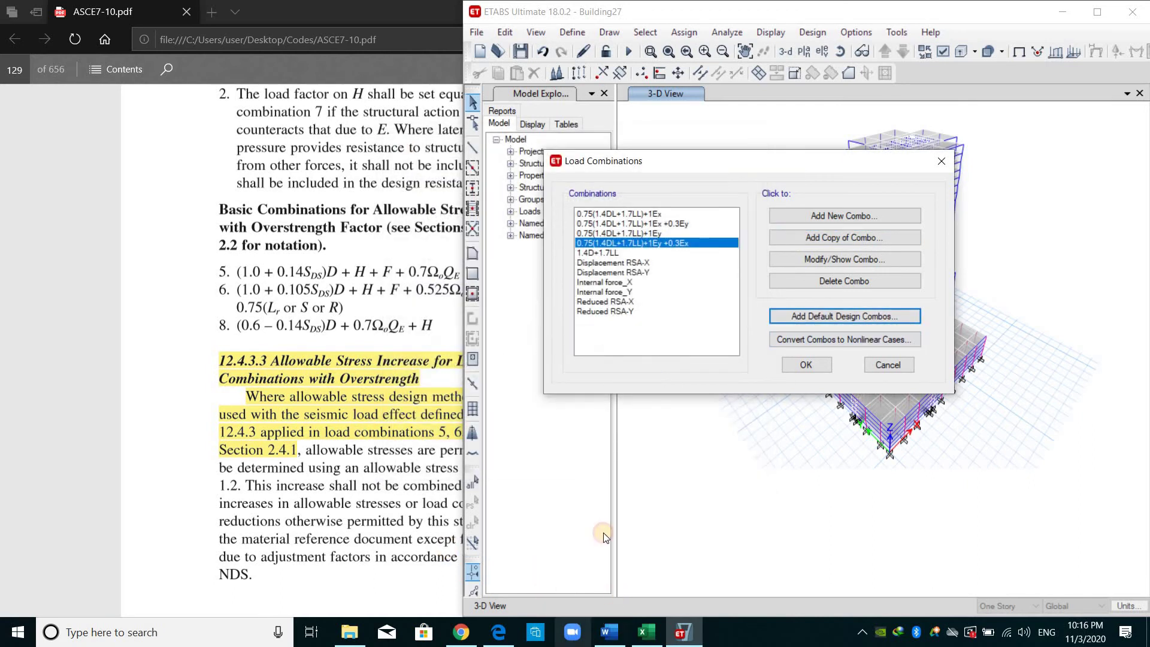
# Step: Highlight combination 0.9D + 1.0E in the Word report and start a new ETABS load combination named 0.9DL+1Ex
pyautogui.click(609, 632)
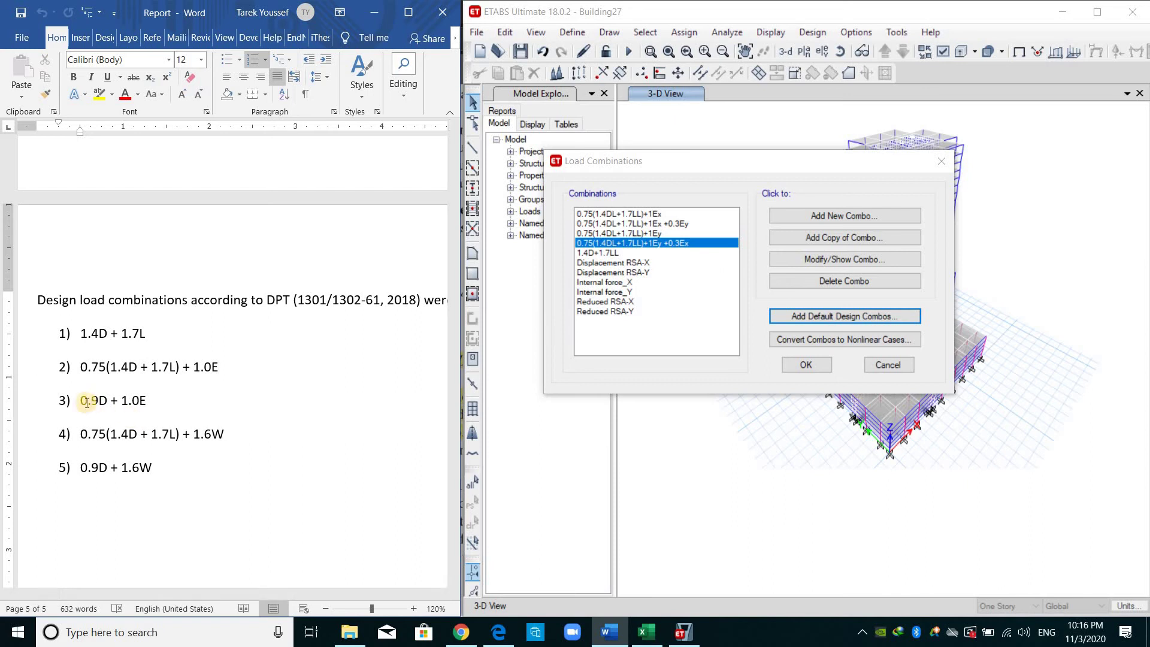
pyautogui.moveTo(87, 402); pyautogui.dragTo(150, 400)
pyautogui.click(774, 191)
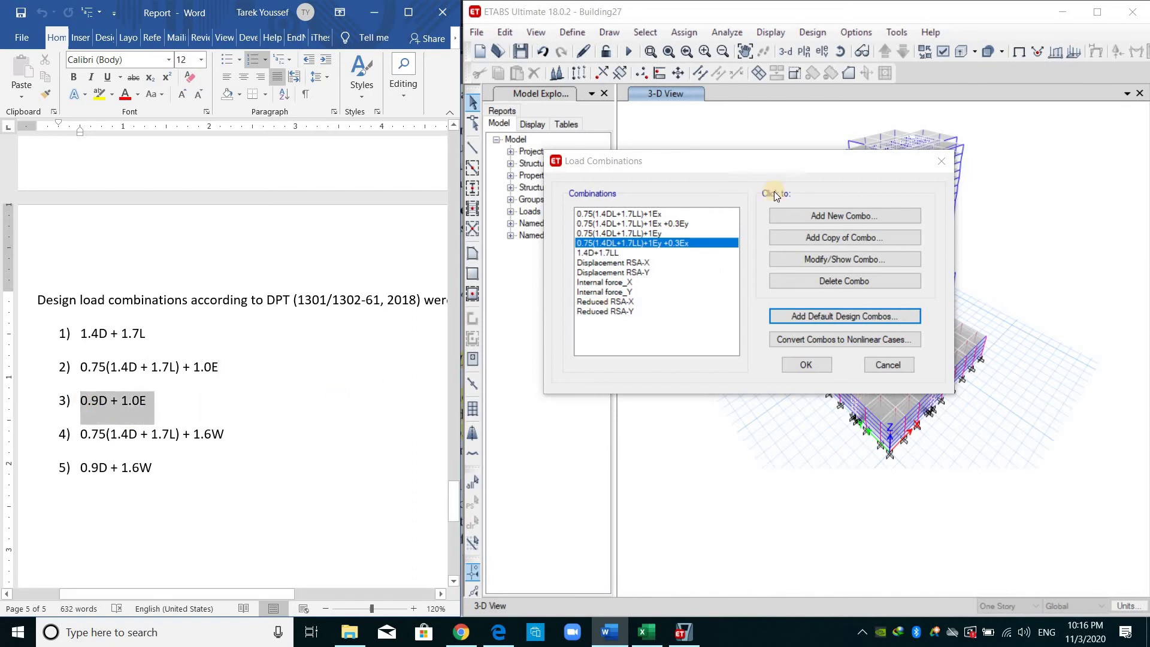
pyautogui.click(836, 217)
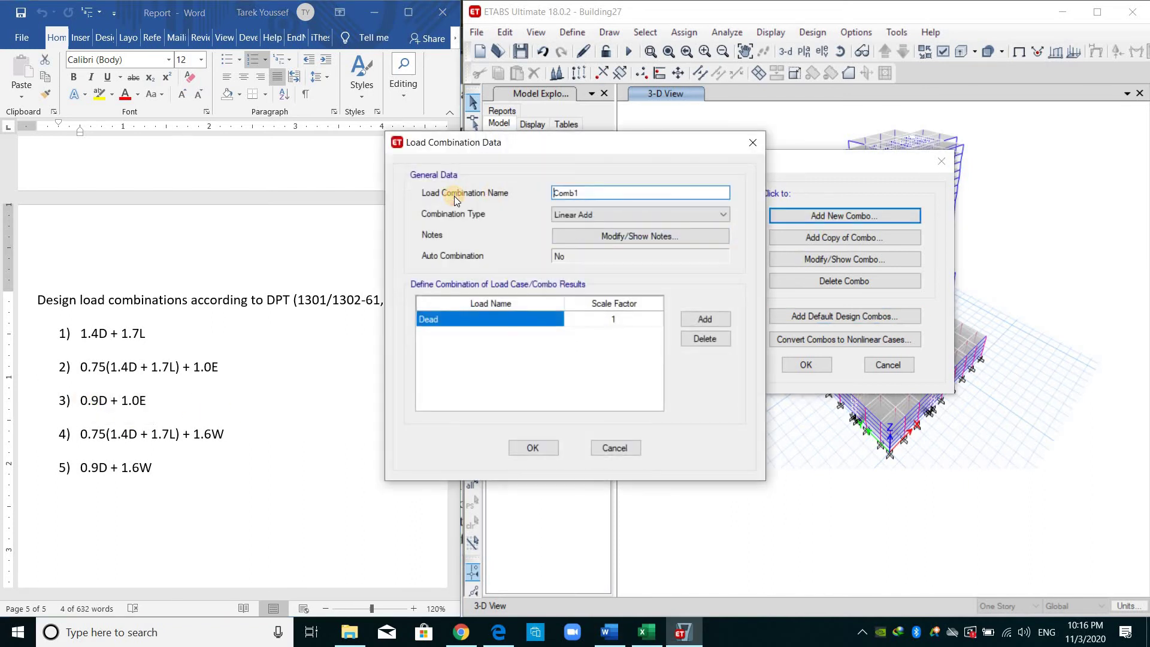
pyautogui.hotkey('ctrl', 'a')
pyautogui.write('0.')
# Step: Set the Dead scale factor to 0.9 and add the SDL load case with a scale factor of 0.9
pyautogui.click(629, 324)
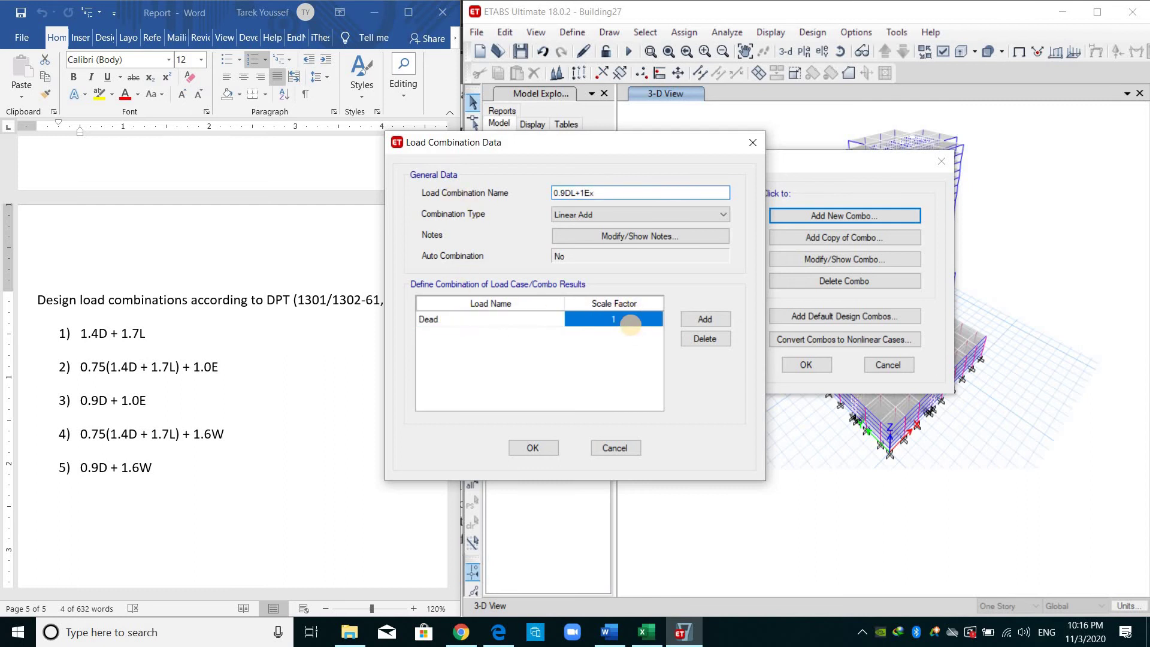
pyautogui.write('0.9')
pyautogui.press('Return')
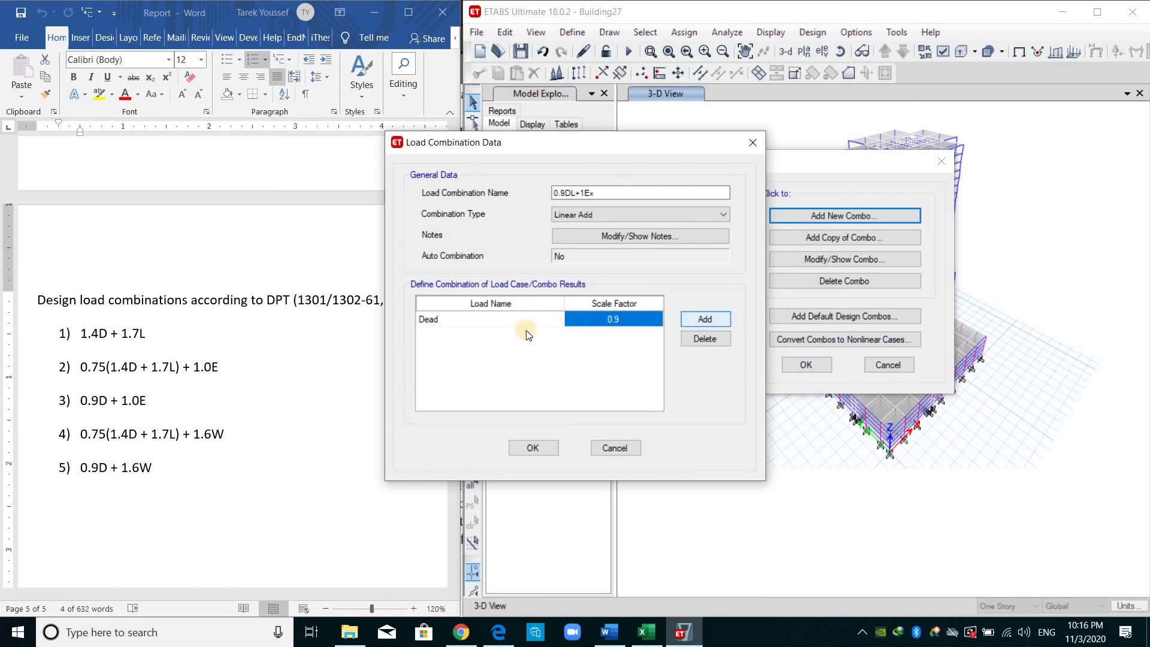
pyautogui.click(527, 331)
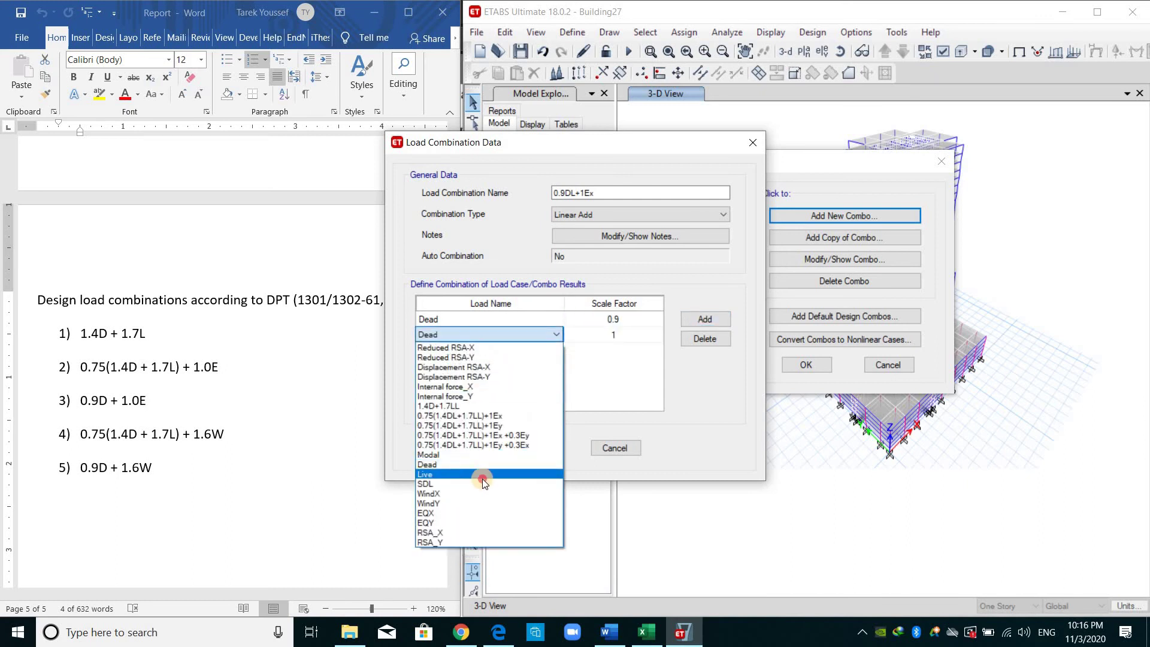
pyautogui.click(616, 340)
pyautogui.write('0')
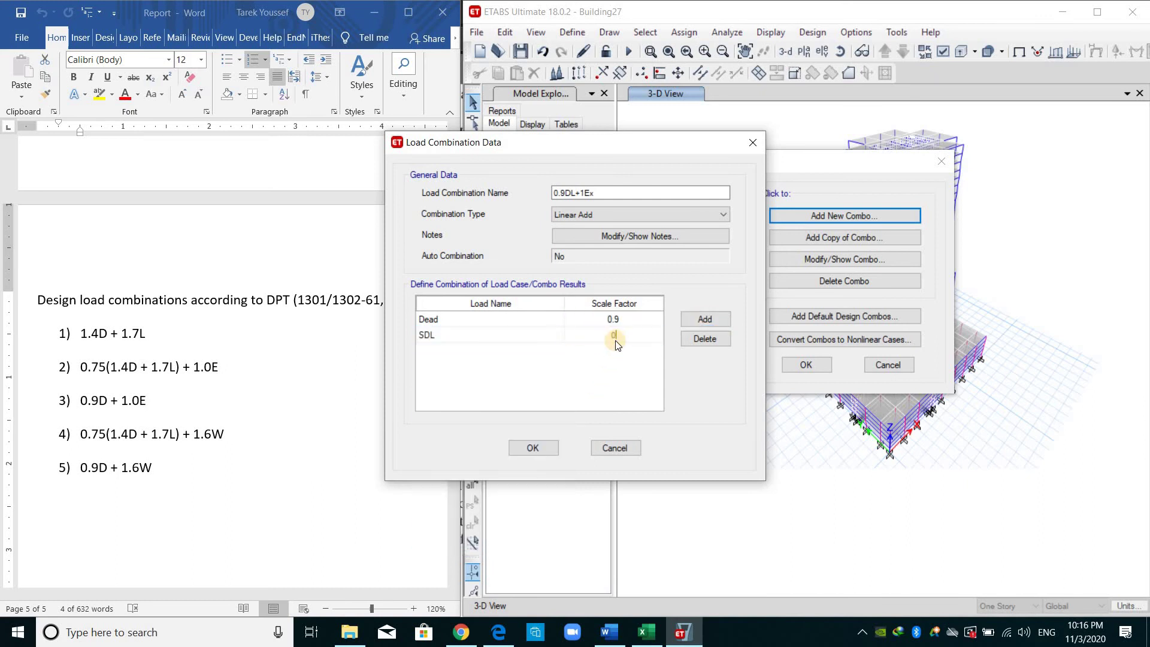
pyautogui.write('.9')
pyautogui.press('Return')
# Step: Add Internal force_X with a scale factor of 1 and accept the 0.9DL+1Ex combination
pyautogui.click(679, 322)
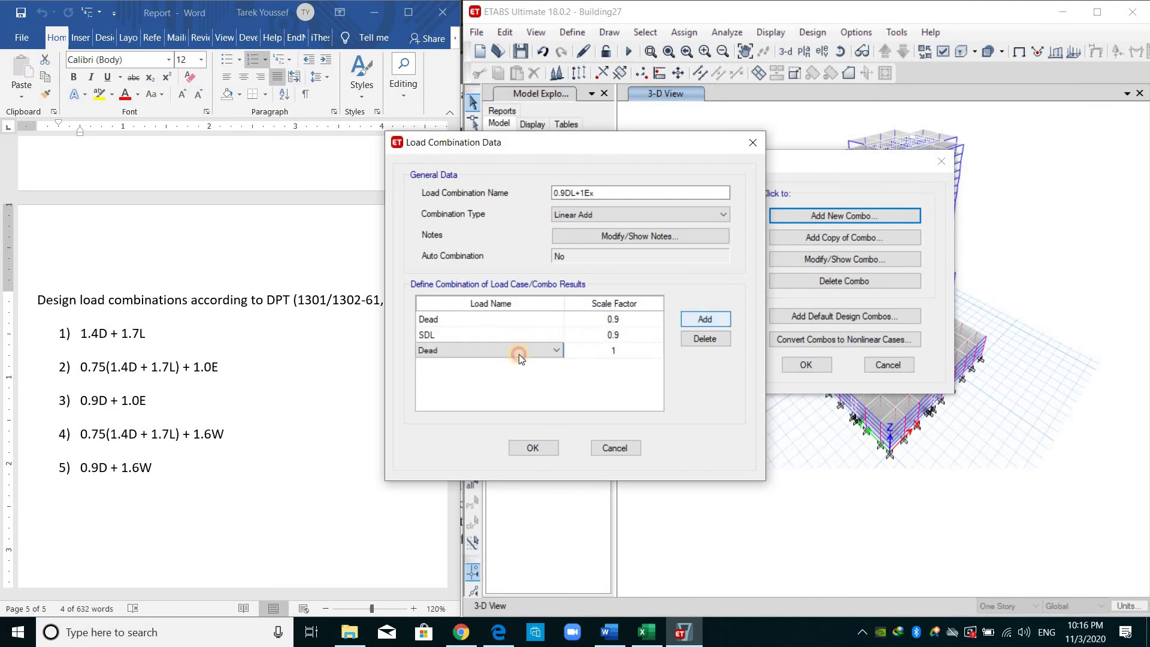
pyautogui.click(519, 351)
pyautogui.click(486, 402)
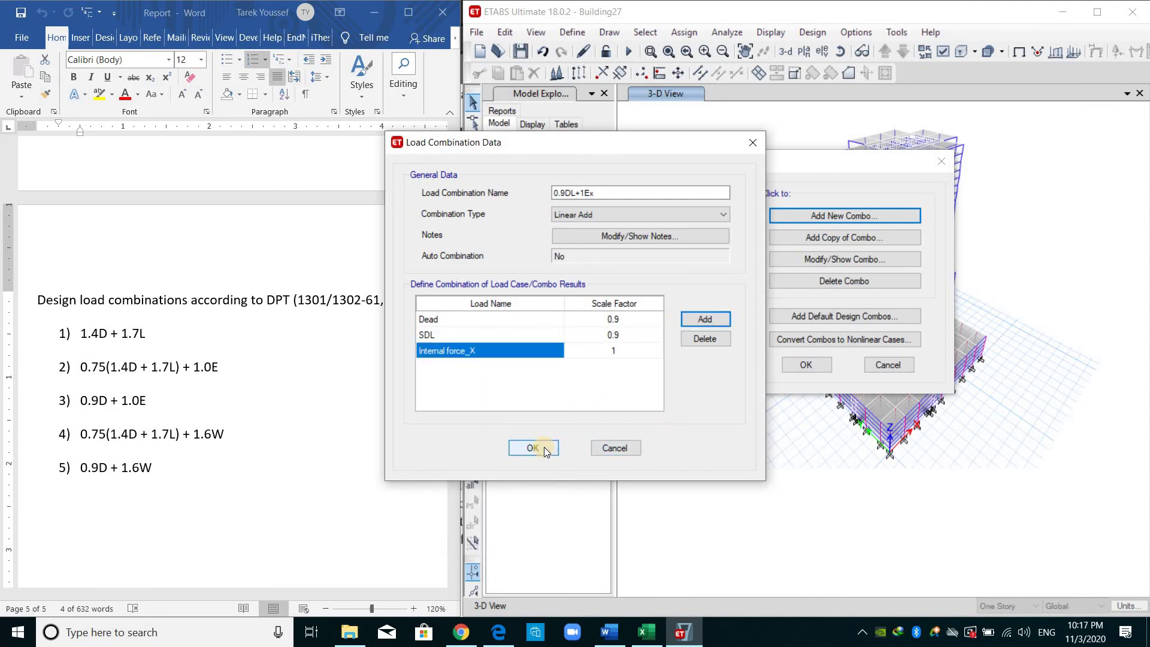
pyautogui.click(533, 448)
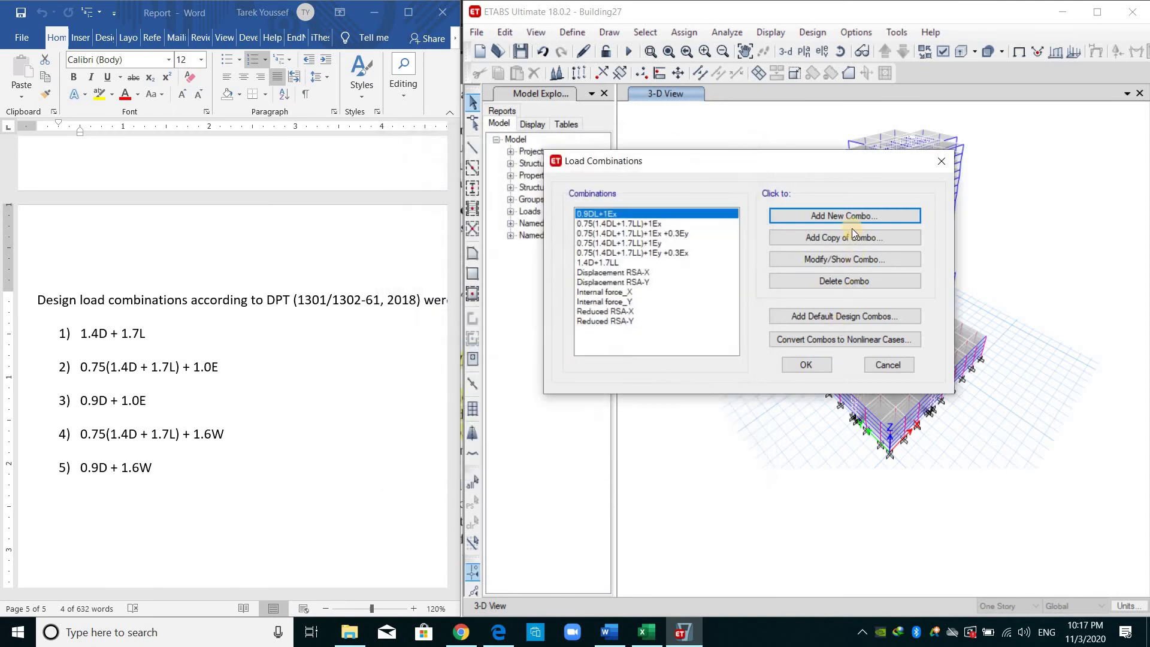
# Step: Copy the 0.9DL+1Ex combination as 0.9DL+1Ey, replacing Internal force_X with Internal force_Y
pyautogui.click(853, 243)
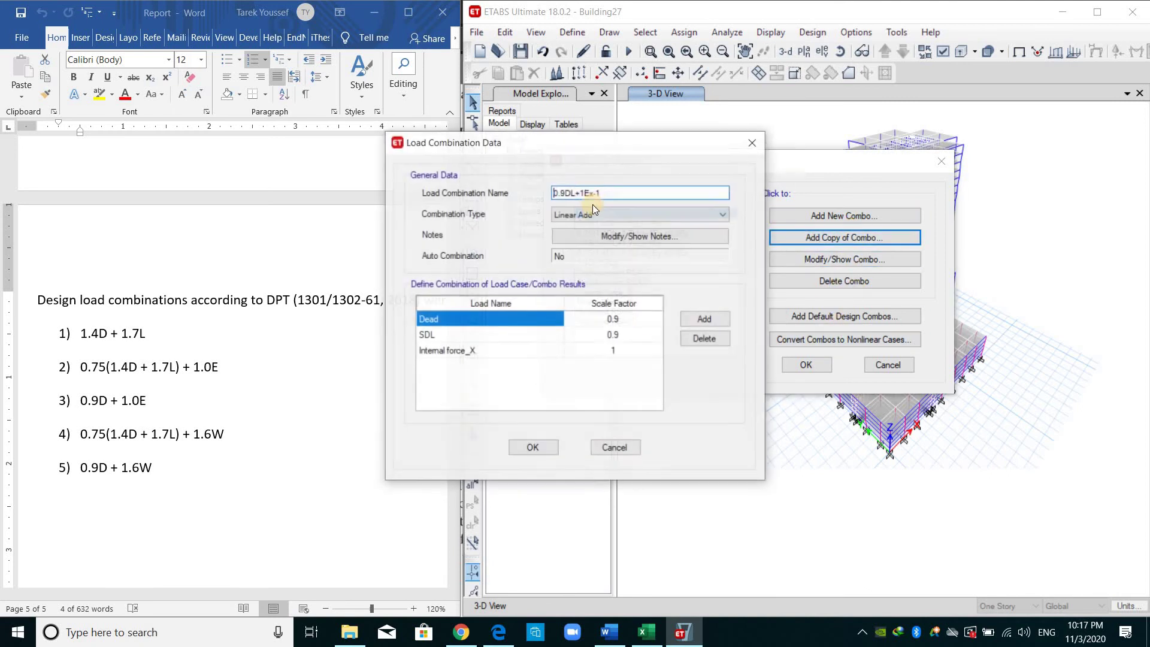
pyautogui.moveTo(602, 193); pyautogui.dragTo(590, 193)
pyautogui.write('y')
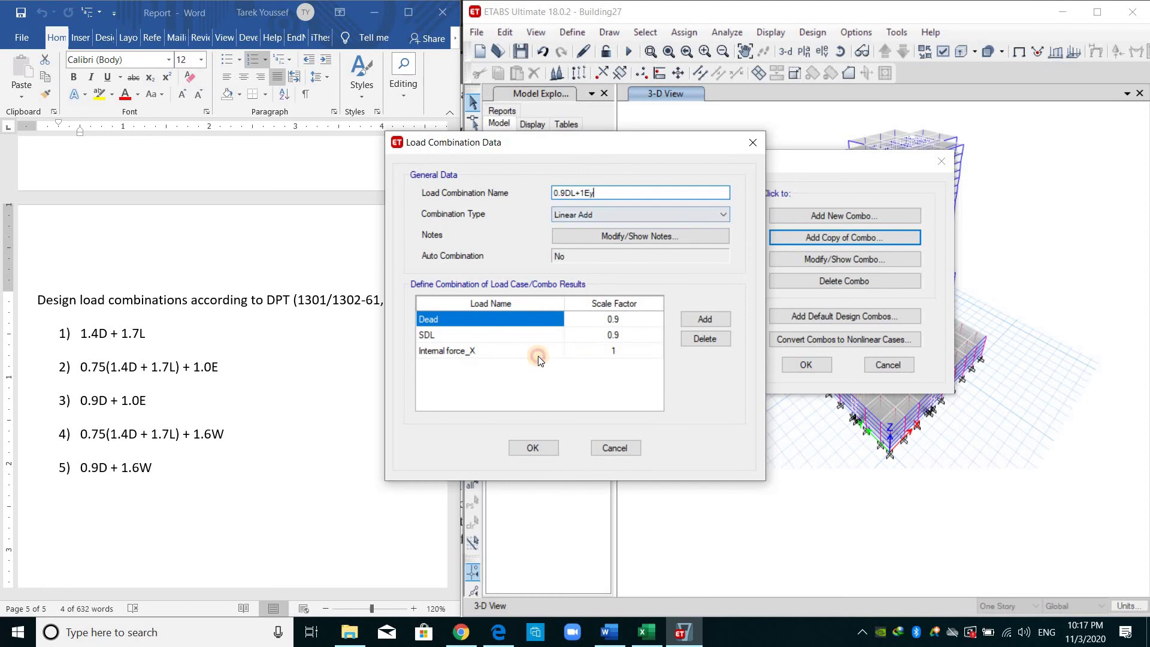
pyautogui.click(537, 356)
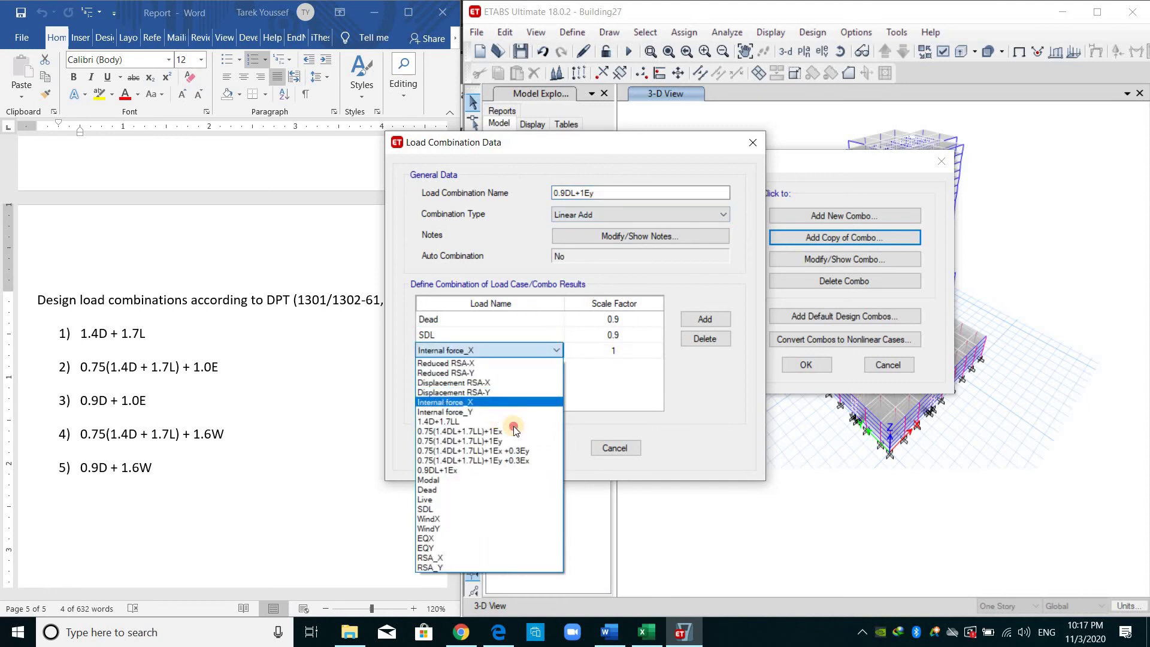
pyautogui.click(509, 405)
pyautogui.click(535, 448)
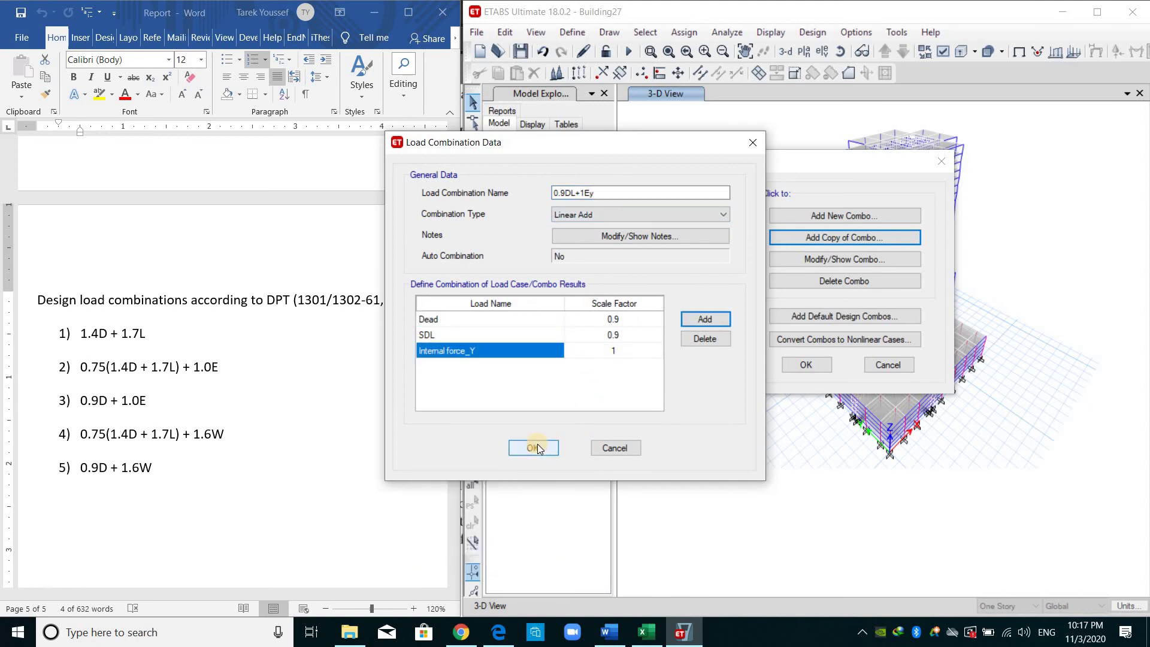
# Step: Copy the 0.9DL+1Ex combination as 0.9DL+1Ex +0.3Ey, adding Internal force_Y with a scale factor of 0.3
pyautogui.click(626, 214)
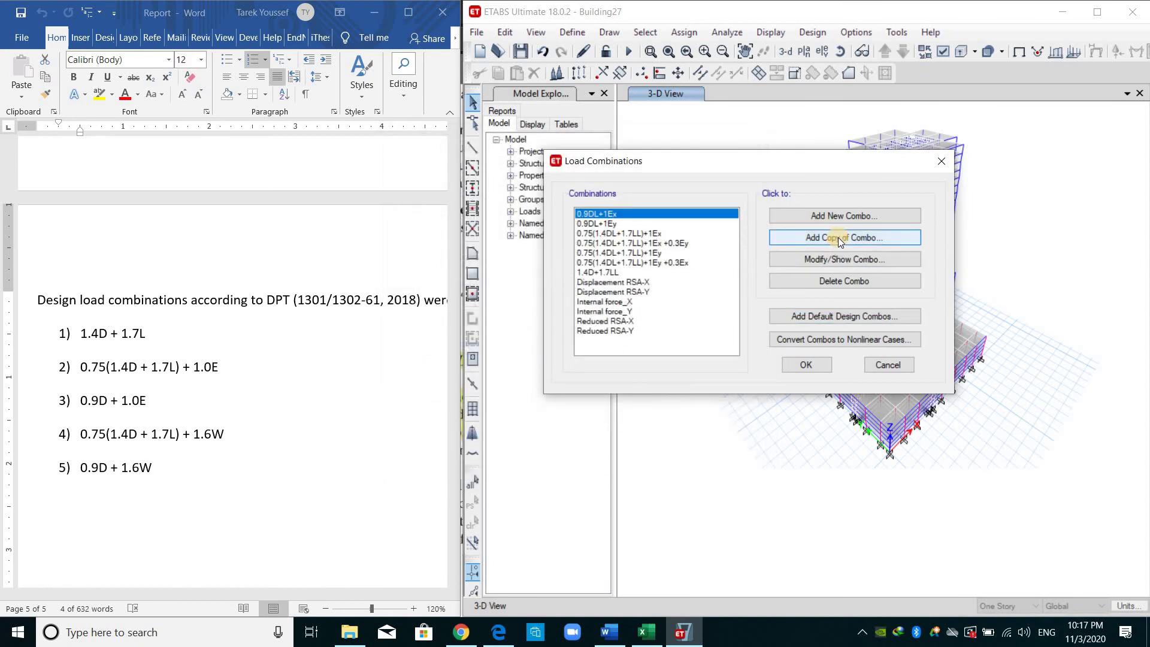
pyautogui.click(838, 237)
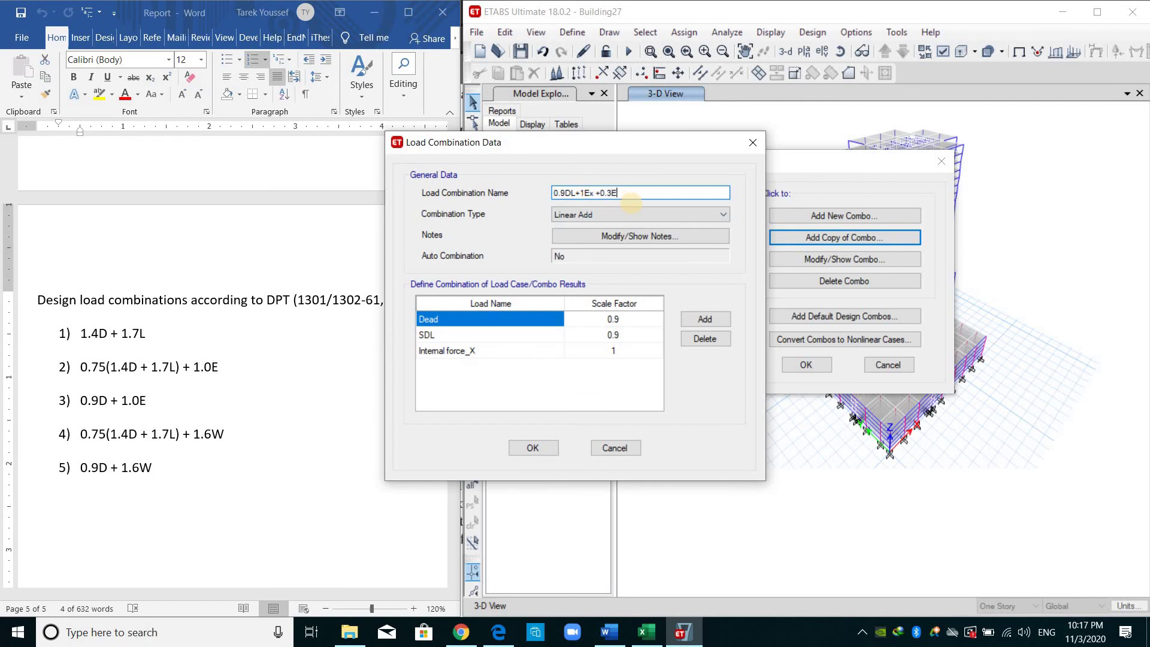
pyautogui.click(697, 321)
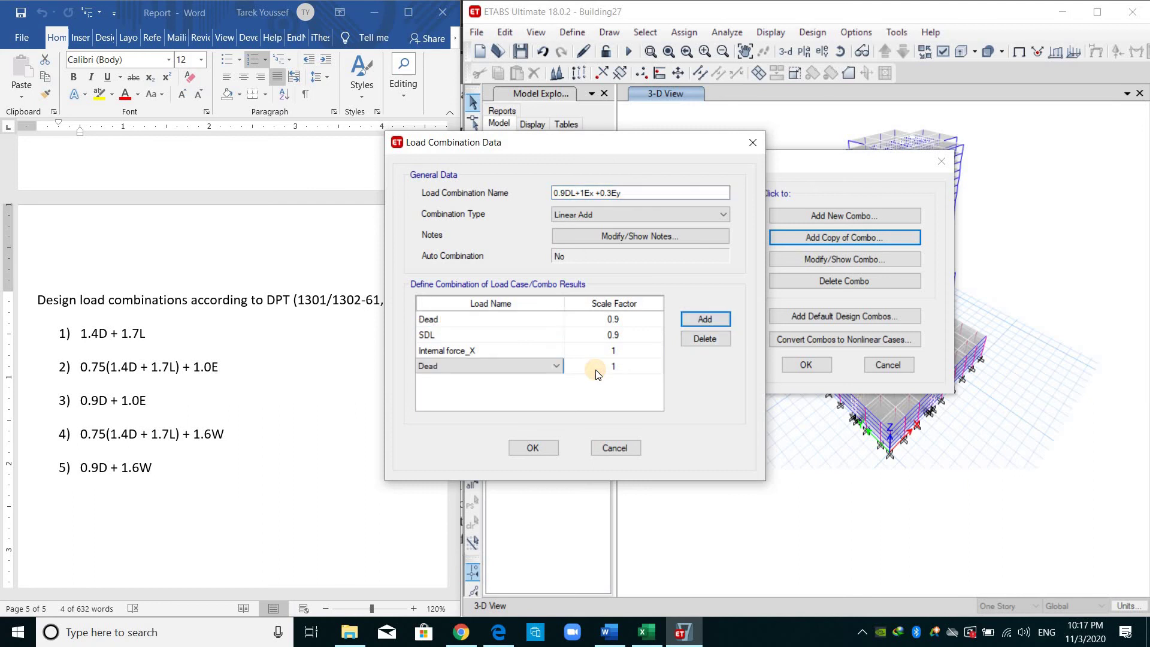
pyautogui.click(595, 368)
pyautogui.write('0.3')
pyautogui.hotkey('shift', 'Tab')
pyautogui.click(556, 365)
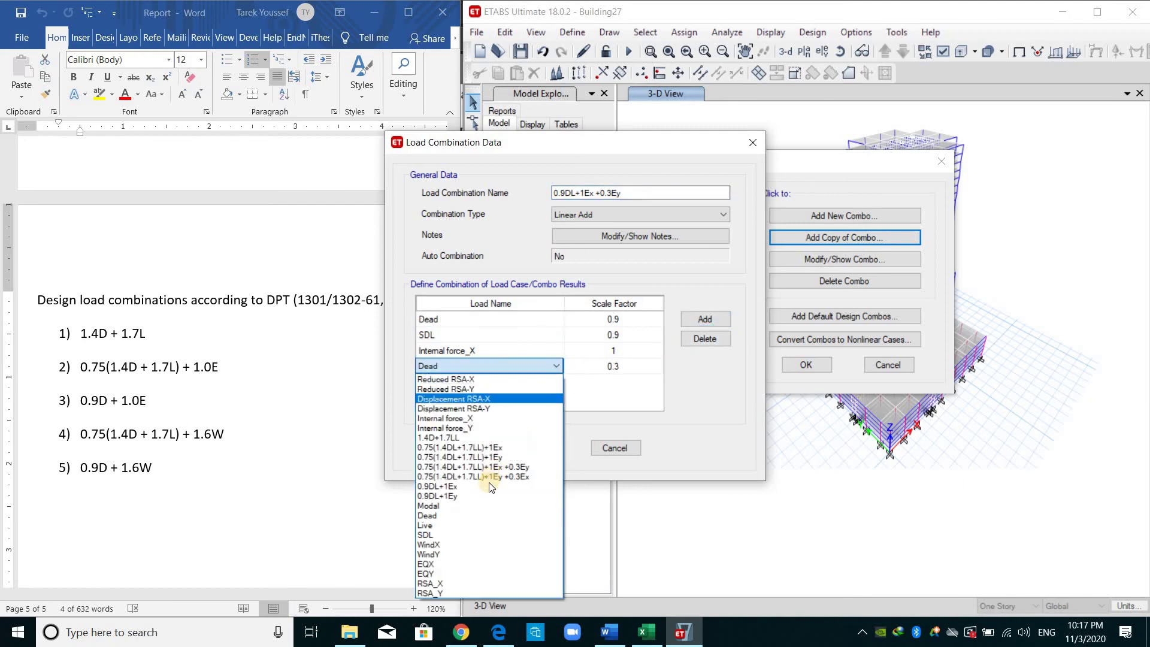
pyautogui.click(515, 428)
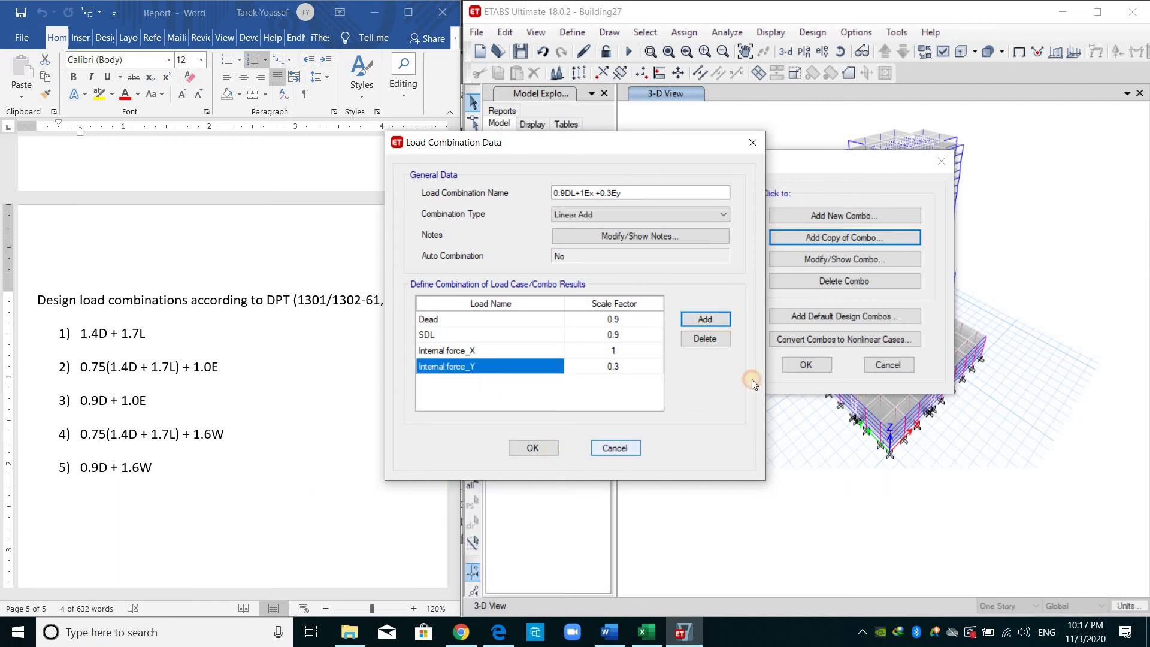
pyautogui.press('Return')
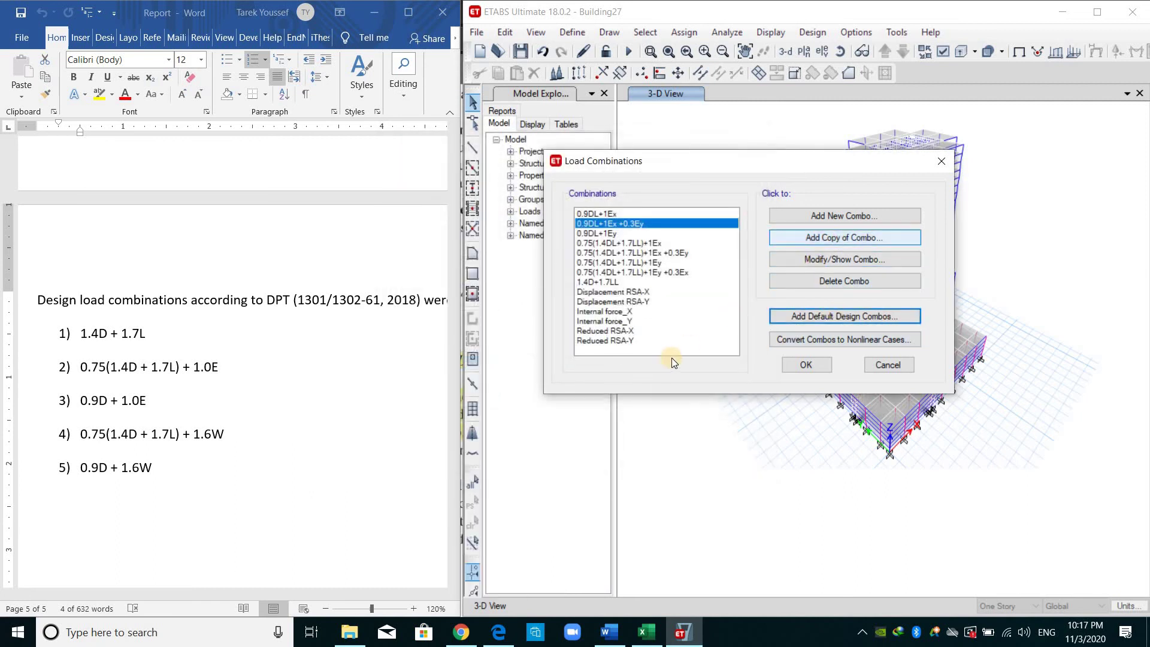
# Step: Copy the 0.9DL+1Ex +0.3Ey combination as 0.9DL+1Ey +0.3Ex, with scale factors 0.3 for Internal force_X and 1 for Internal force_Y
pyautogui.press('Return')
pyautogui.click(638, 351)
pyautogui.write('0.3')
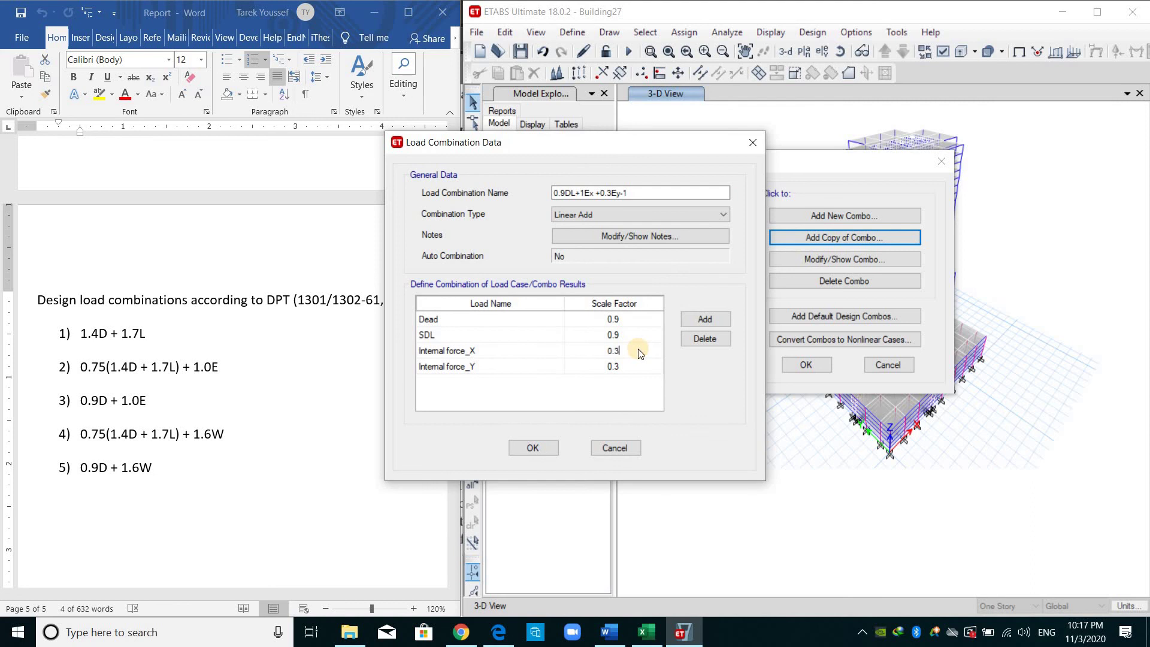
pyautogui.press('Down')
pyautogui.write('1')
pyautogui.press('Up')
pyautogui.click(589, 192)
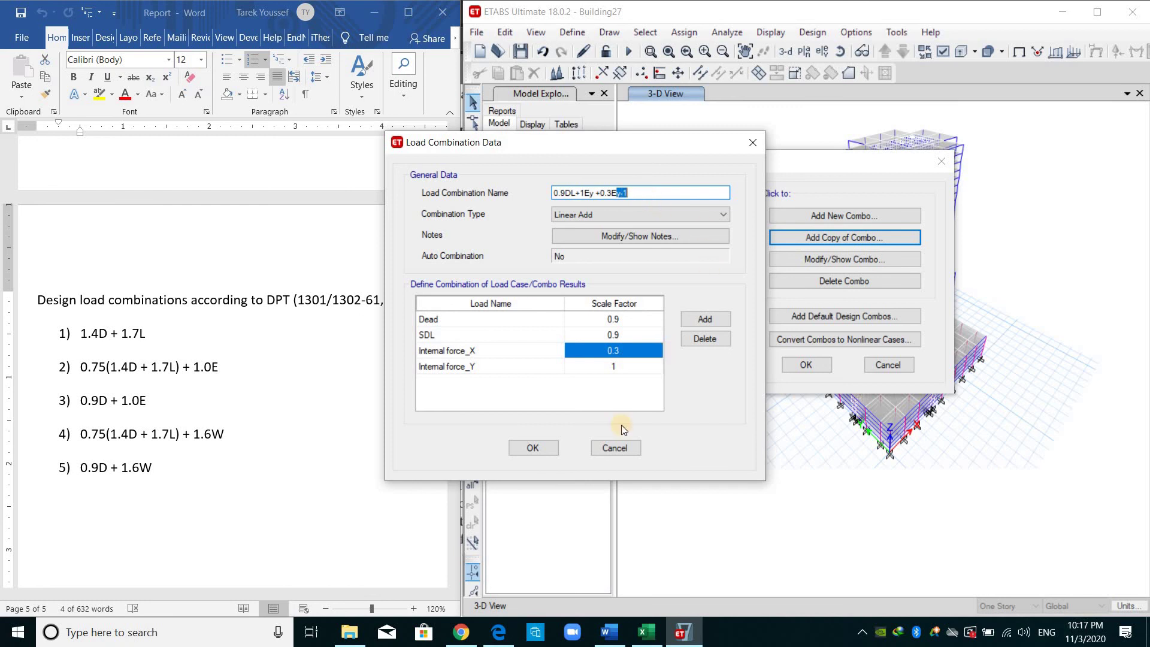
pyautogui.click(544, 448)
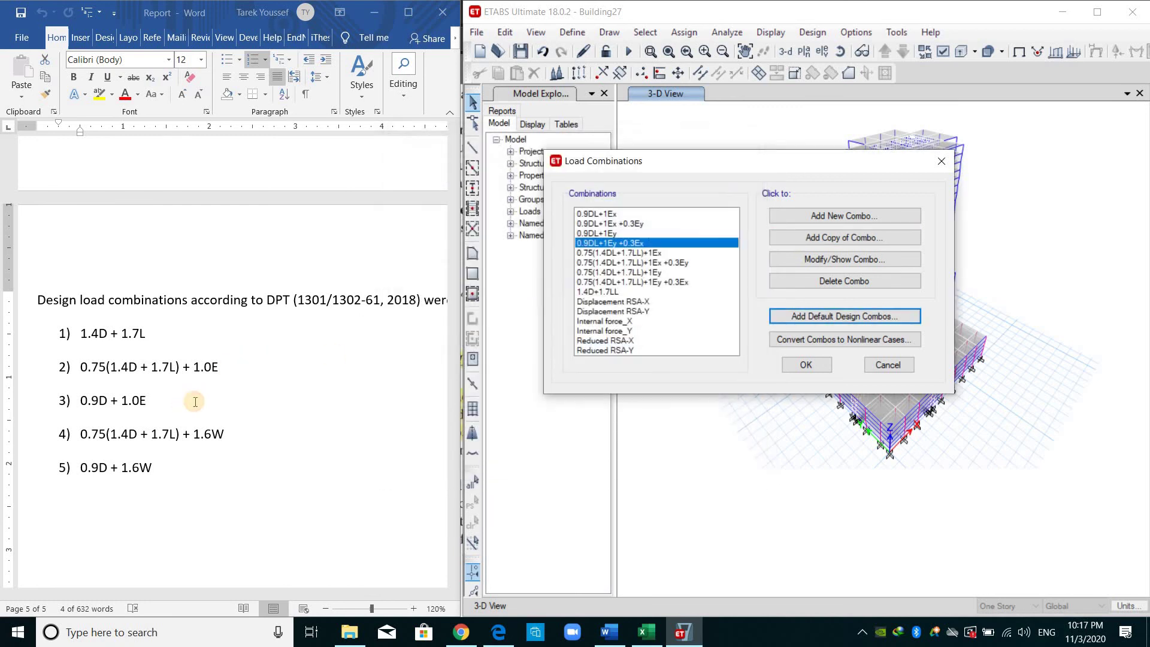
# Step: Switch to the Word report and compare its wind load combinations 4 and 5 with seismic combinations 2 and 3
pyautogui.click(250, 381)
pyautogui.scroll(-1, 251, 381)
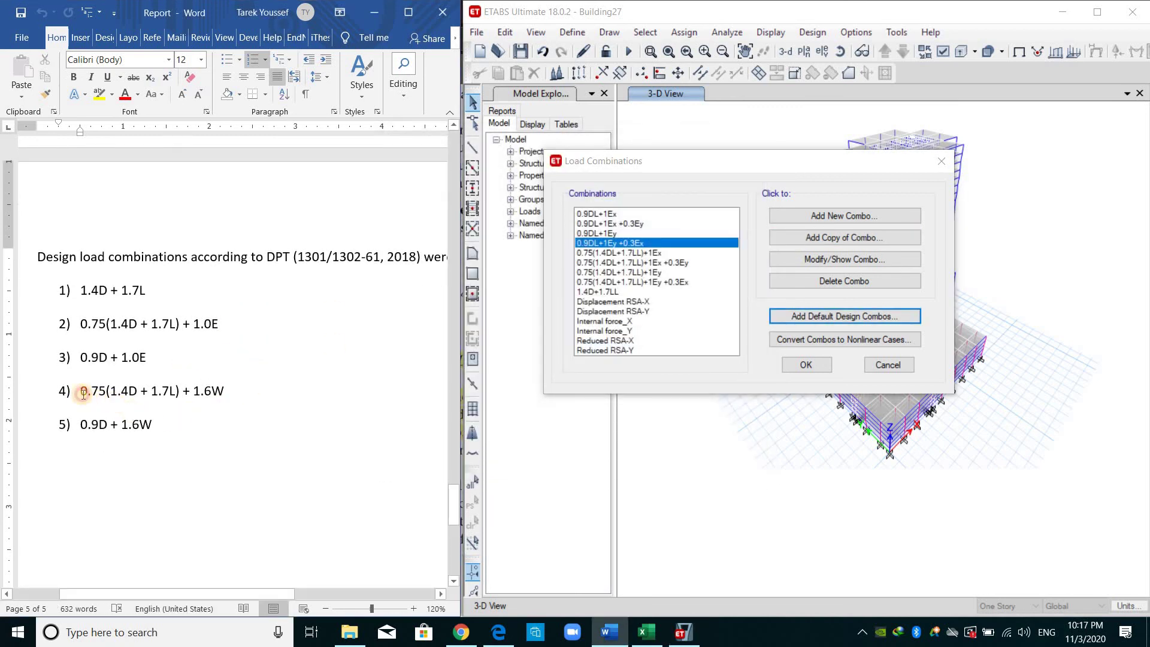
pyautogui.moveTo(107, 391); pyautogui.dragTo(81, 390)
pyautogui.scroll(-1, 185, 363)
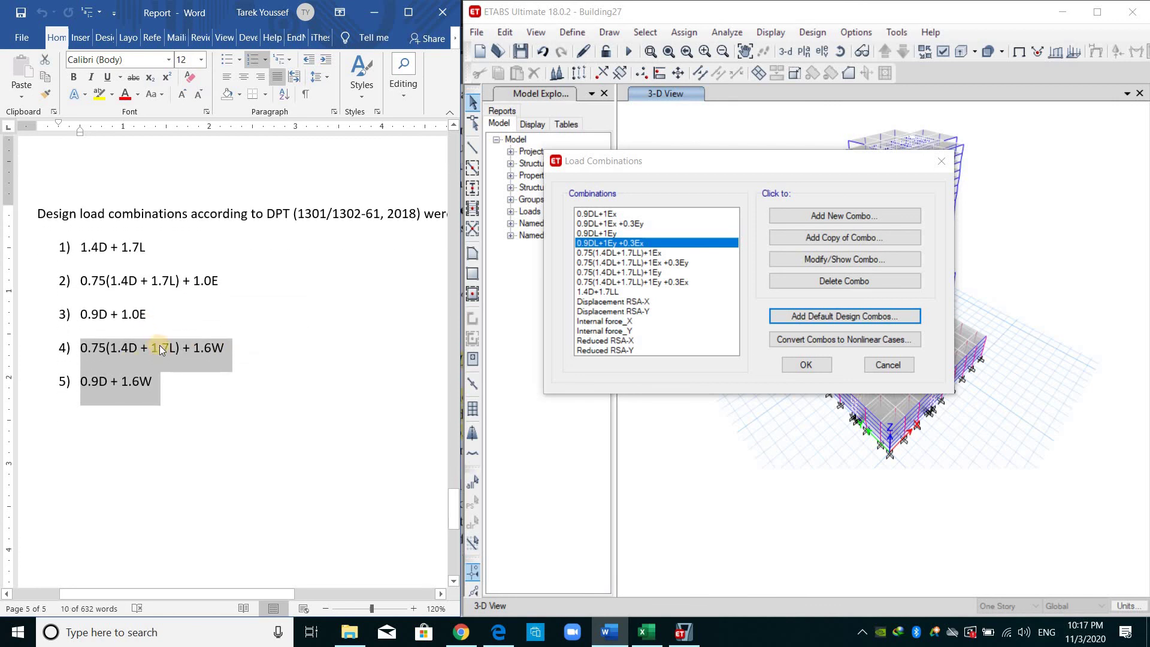
pyautogui.moveTo(158, 315); pyautogui.dragTo(75, 291)
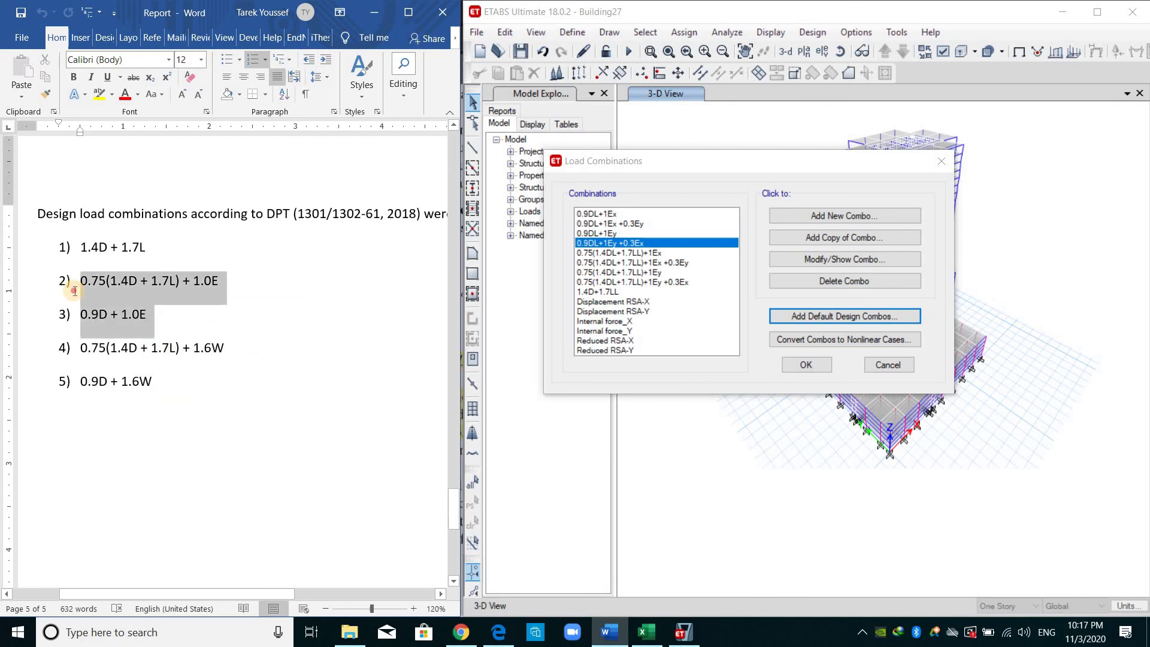
pyautogui.doubleClick(201, 282)
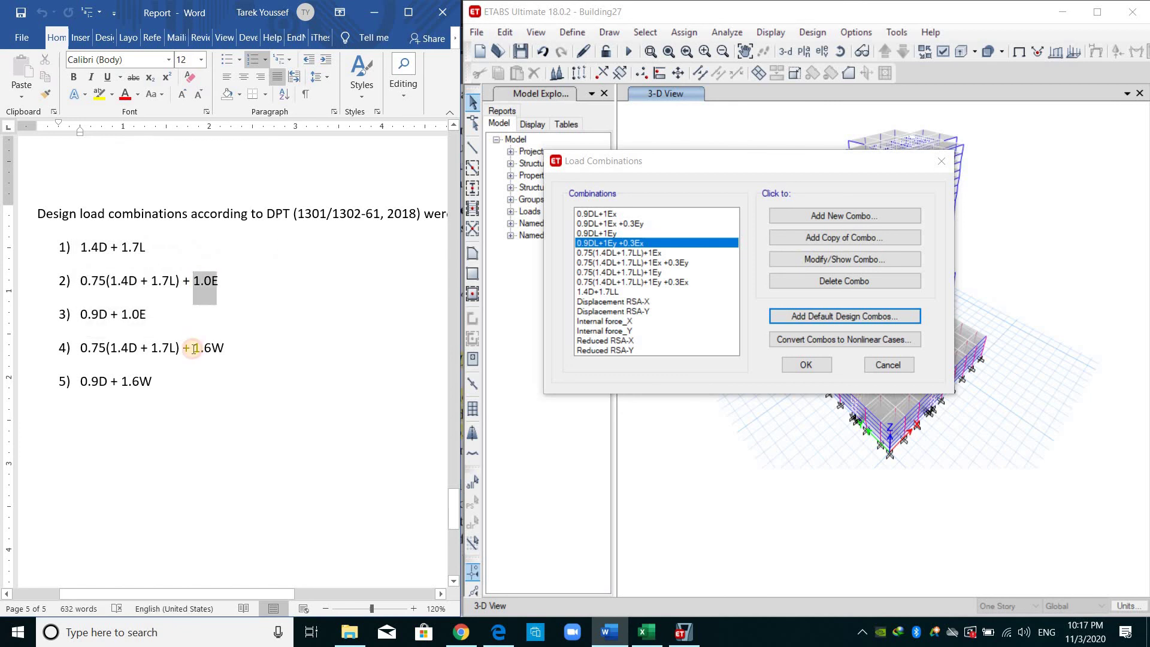
pyautogui.moveTo(222, 350); pyautogui.dragTo(185, 349)
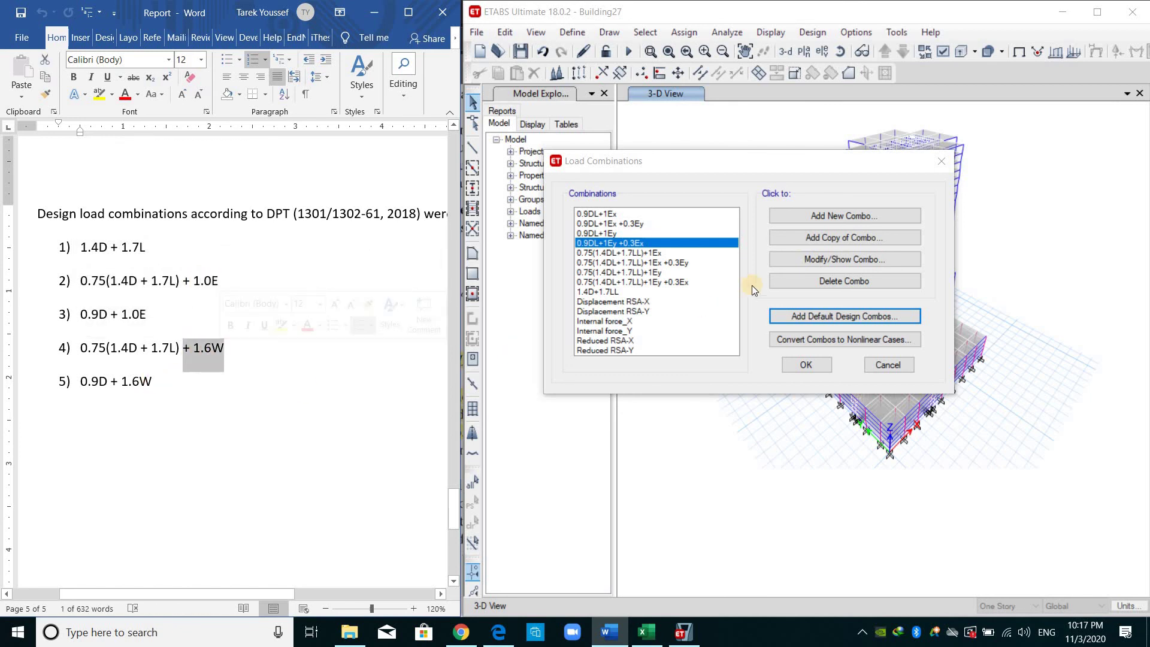
# Step: Back in ETABS, copy the 0.75(1.4DL+1.7LL)+1Ex combination as 0.75(1.4DL+1.7LL)+1Wx, replacing Internal force_X with WindX
pyautogui.click(657, 245)
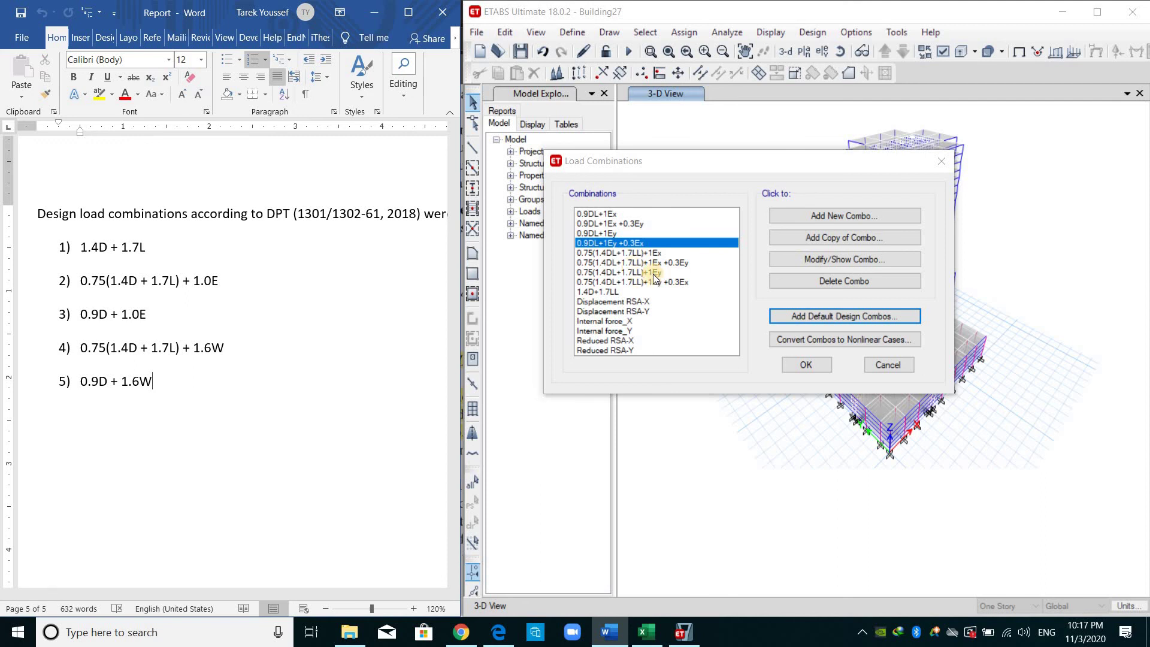
pyautogui.click(630, 252)
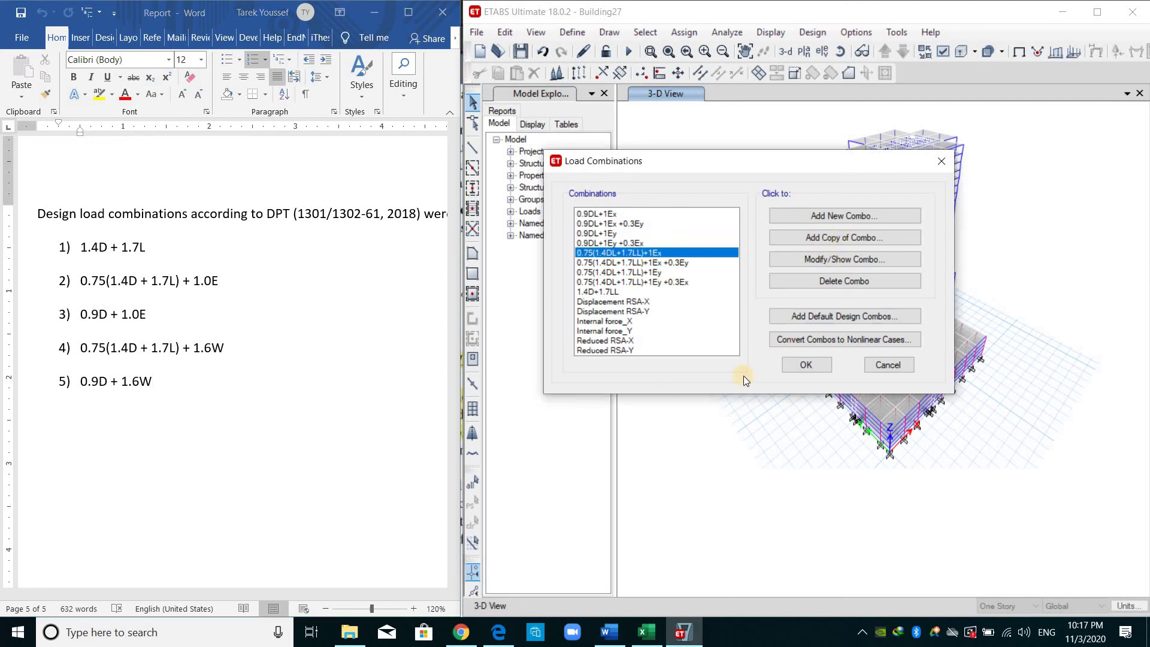
pyautogui.click(844, 237)
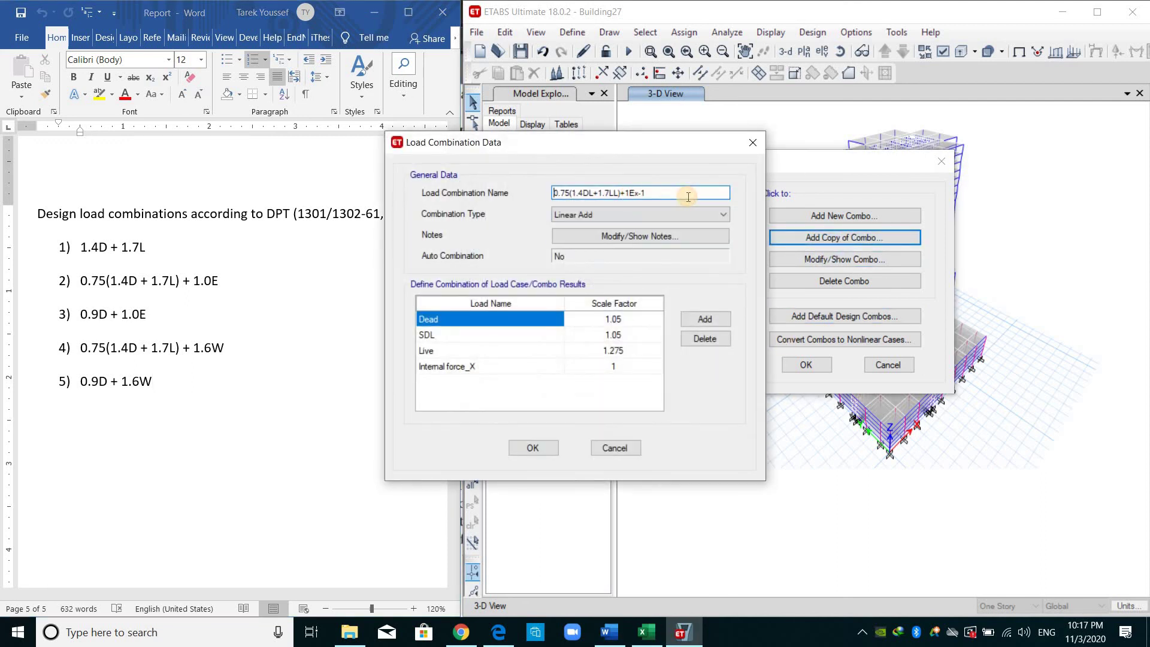
pyautogui.write('Wx')
pyautogui.click(549, 368)
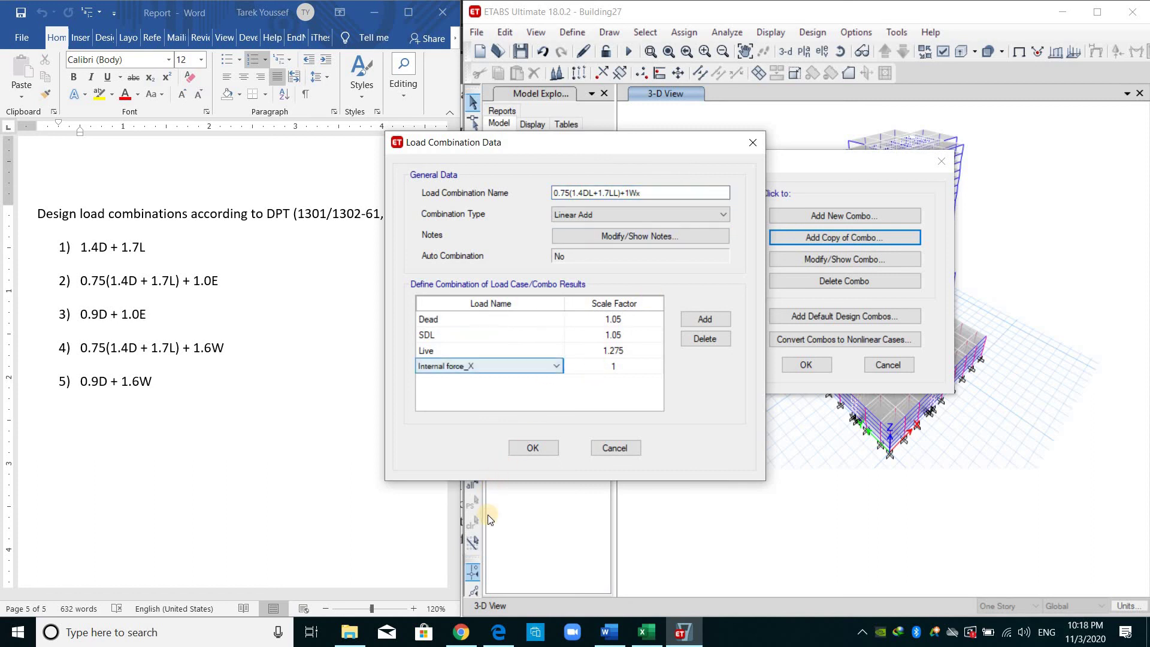
pyautogui.click(429, 564)
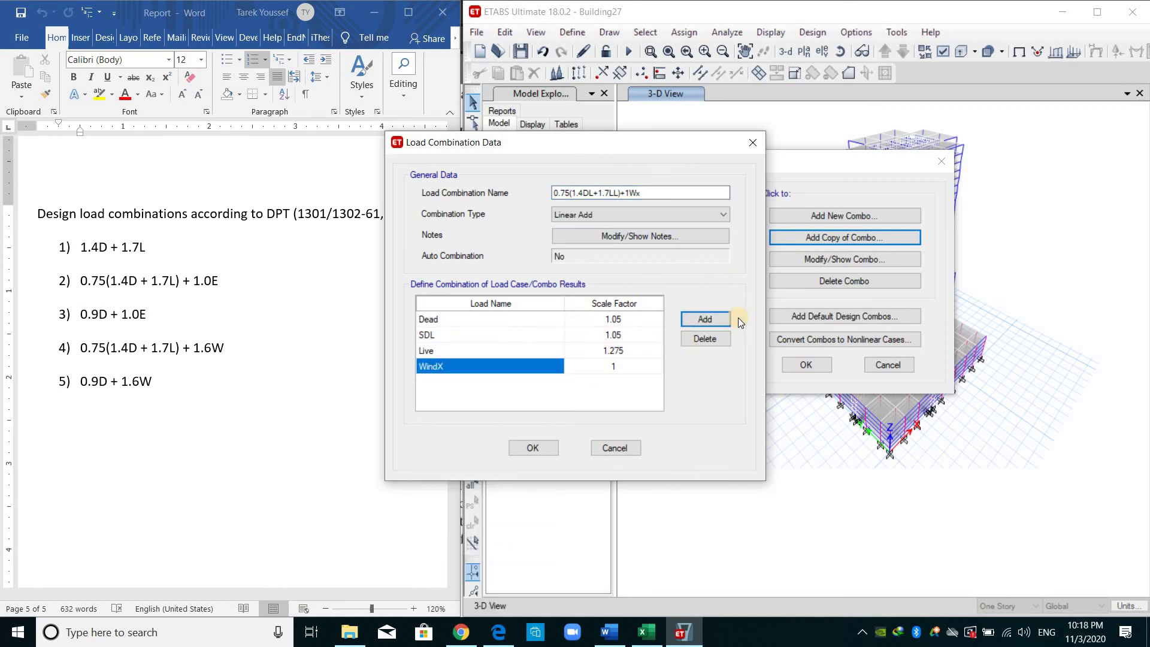
pyautogui.click(539, 450)
# Step: Copy the 0.75(1.4DL+1.7LL)+1Wx combination as 0.75(1.4DL+1.7LL)+1Wy, replacing WindX with WindY
pyautogui.click(855, 239)
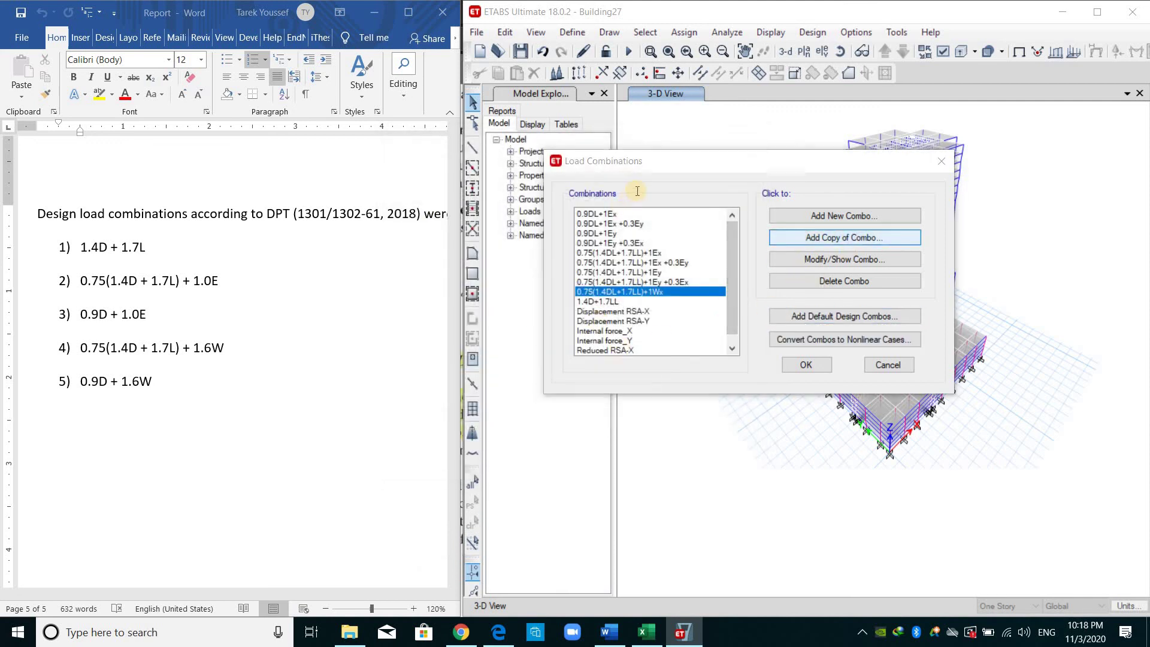
pyautogui.moveTo(648, 193); pyautogui.dragTo(635, 193)
pyautogui.write('y')
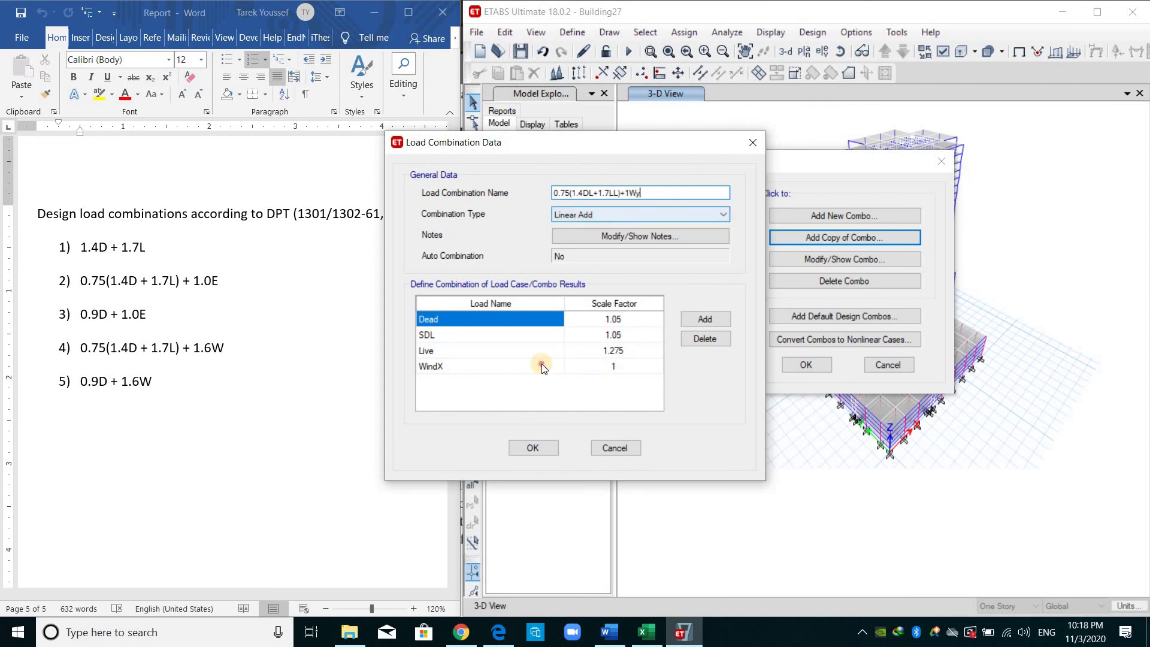
pyautogui.click(541, 365)
pyautogui.click(556, 365)
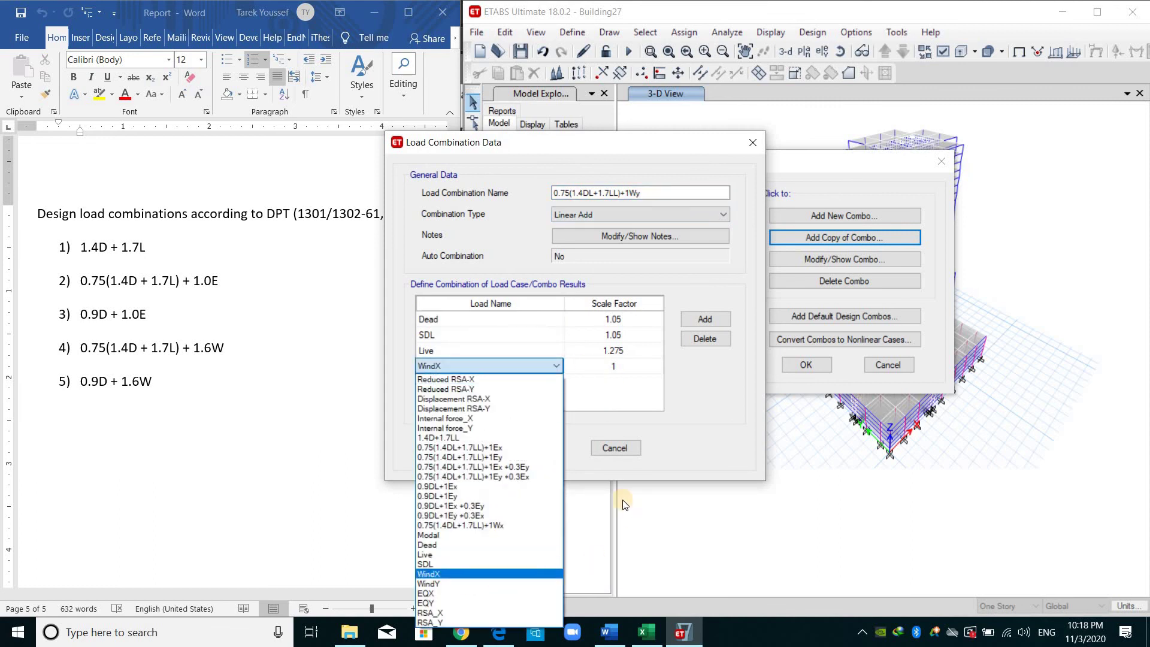
pyautogui.click(455, 576)
pyautogui.click(533, 448)
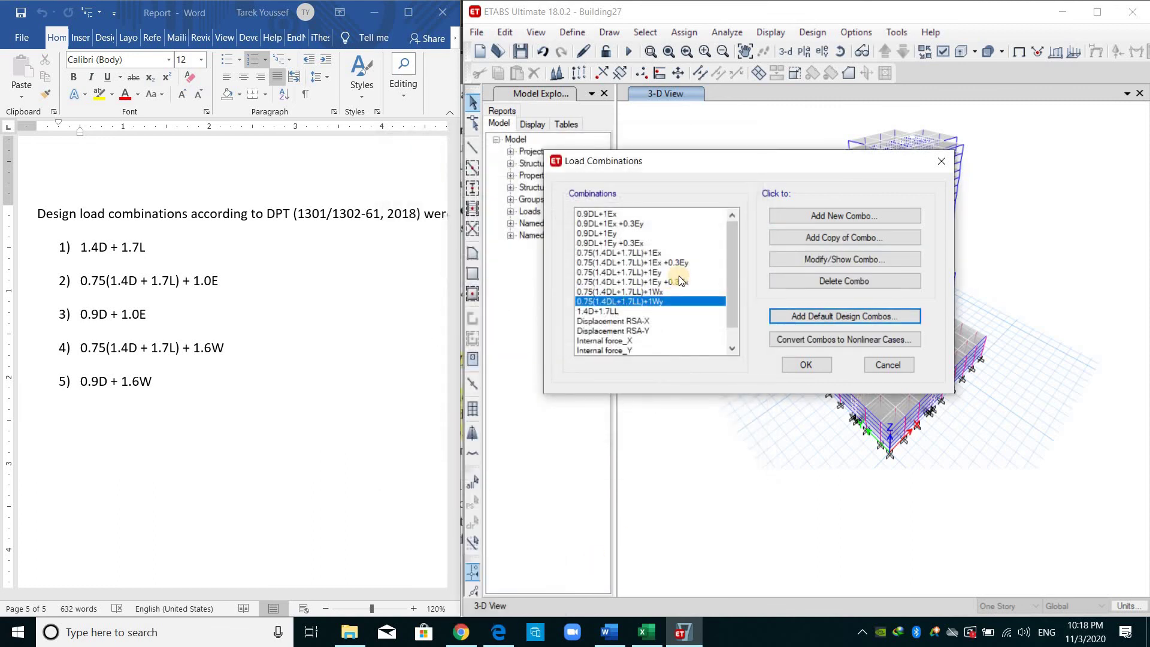
# Step: Copy the 0.9DL+1Ex combination as 0.9DL+1Wx, replacing Internal force_X with WindX
pyautogui.click(626, 214)
pyautogui.click(844, 238)
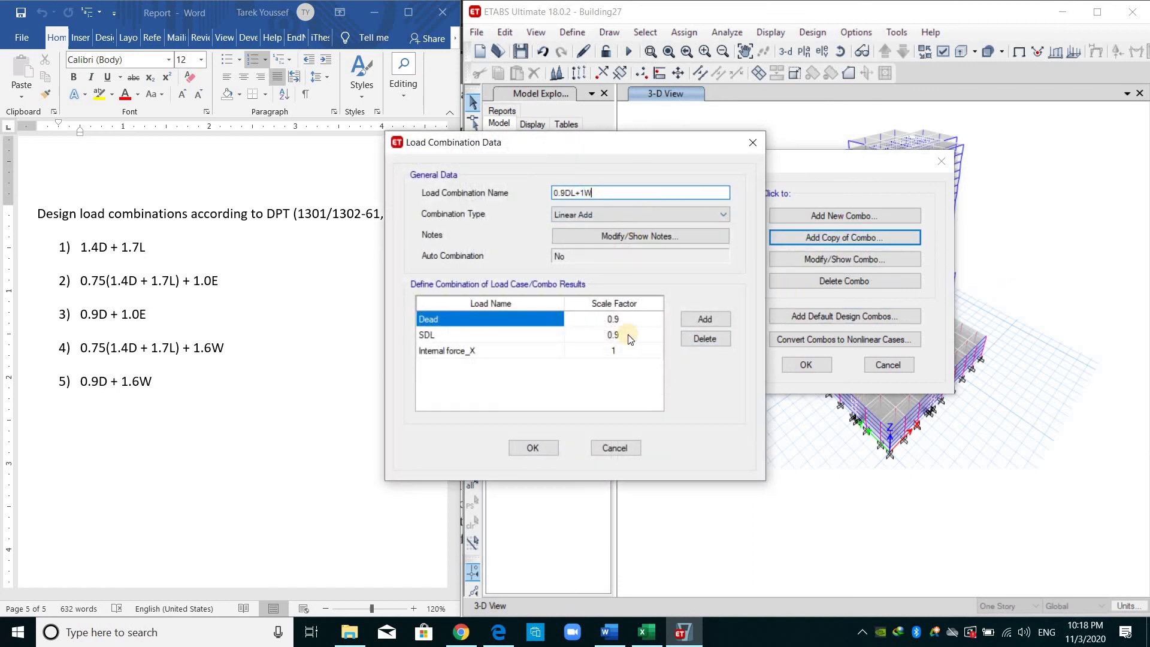
pyautogui.write('Wx')
pyautogui.click(533, 350)
pyautogui.click(557, 350)
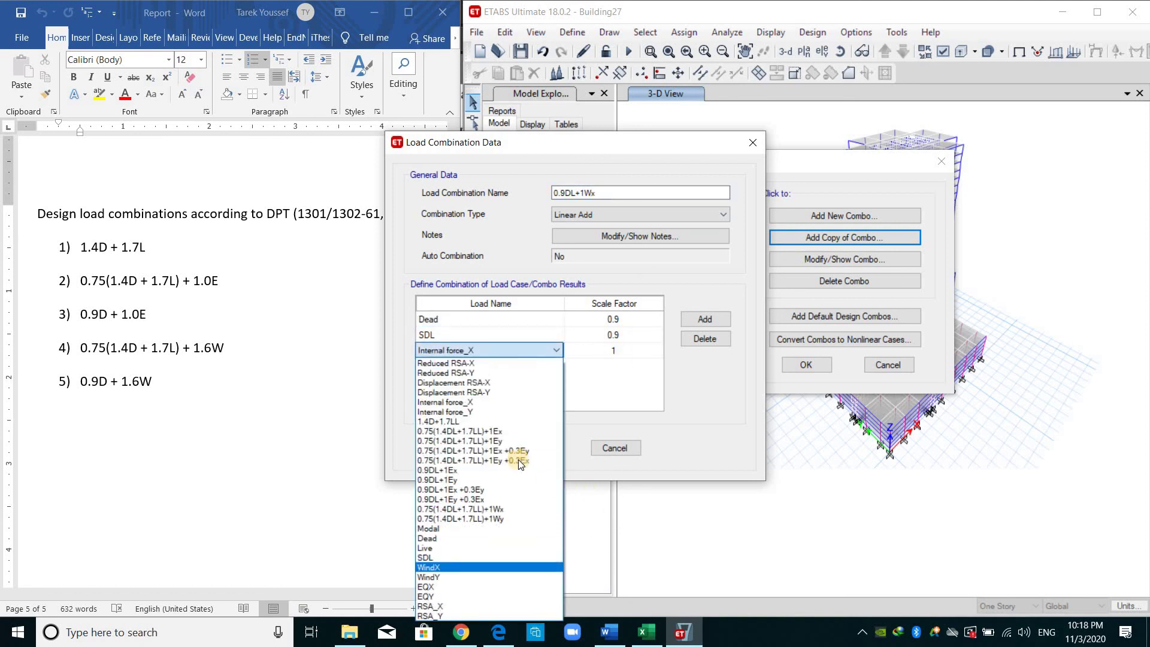
pyautogui.click(491, 566)
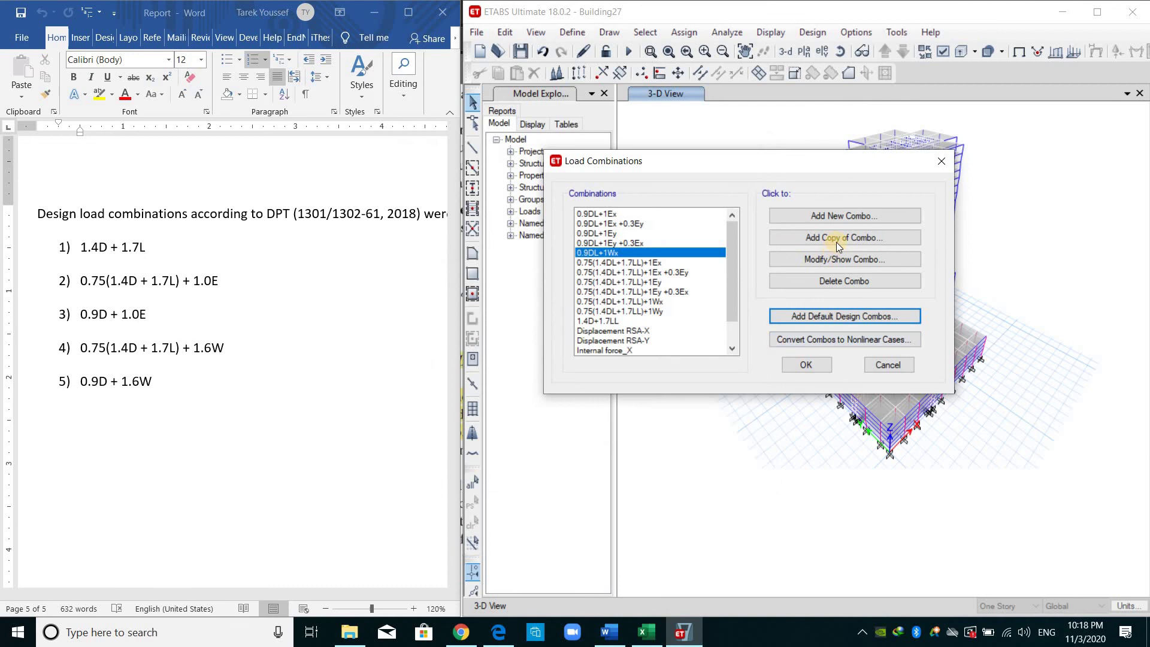
# Step: Copy the 0.9DL+1Wx combination as 0.9DL+1Wy, replacing WindX with WindY
pyautogui.click(779, 237)
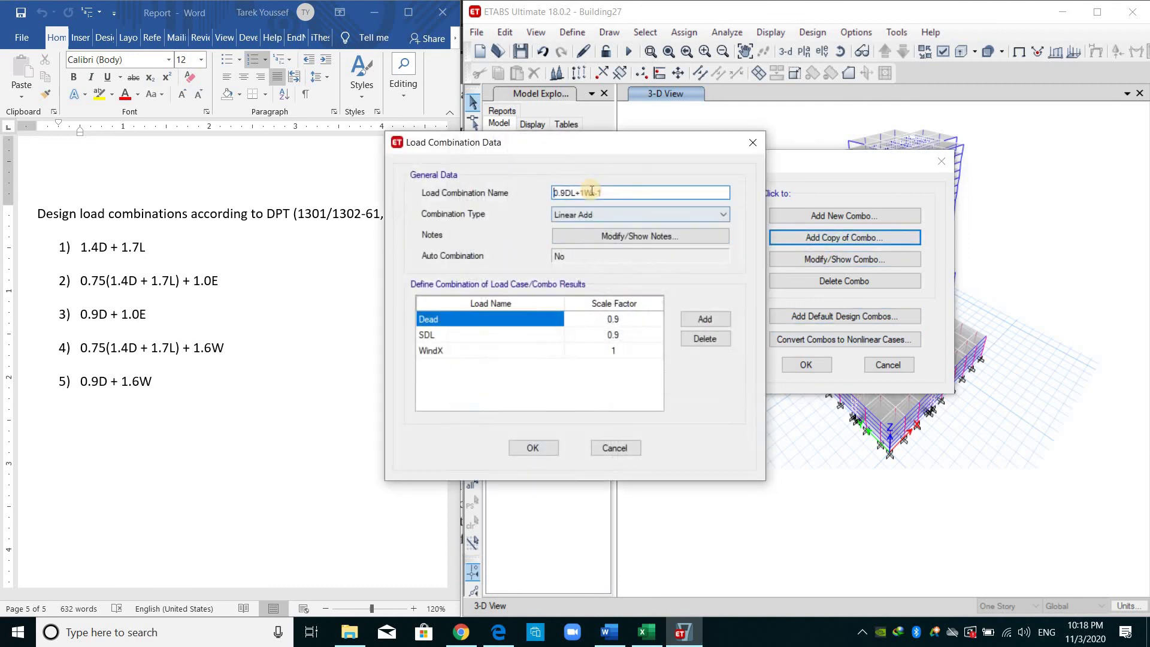
pyautogui.click(591, 191)
pyautogui.hotkey('shift', 'End')
pyautogui.write('y')
pyautogui.click(547, 349)
pyautogui.click(556, 349)
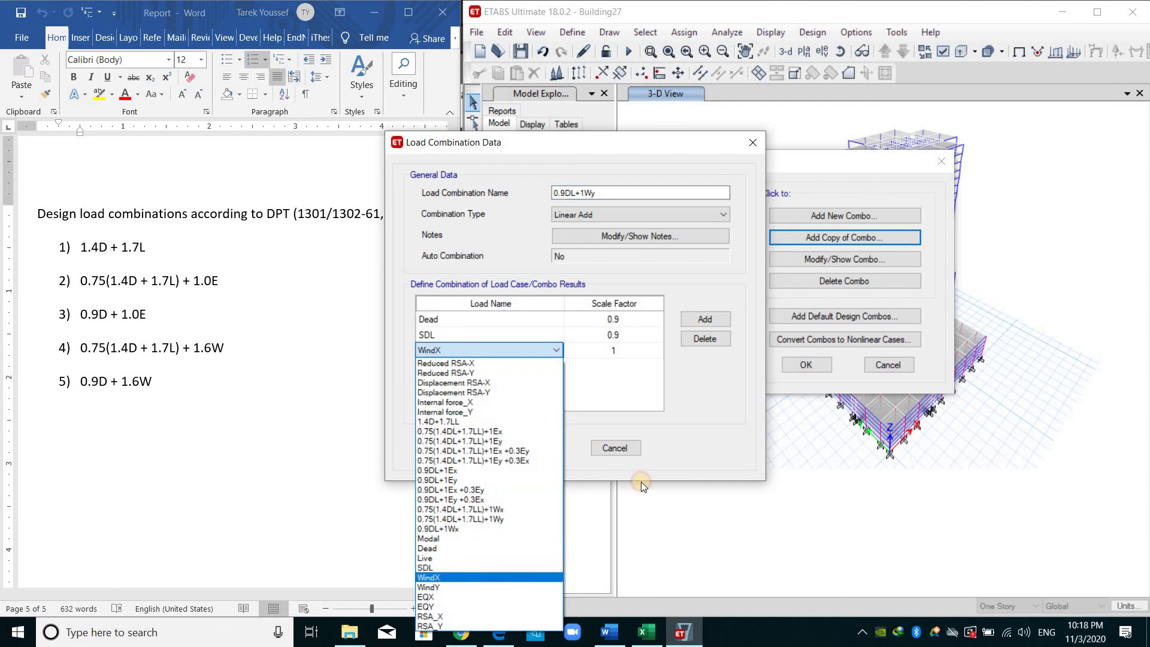
pyautogui.click(442, 586)
pyautogui.press('Return')
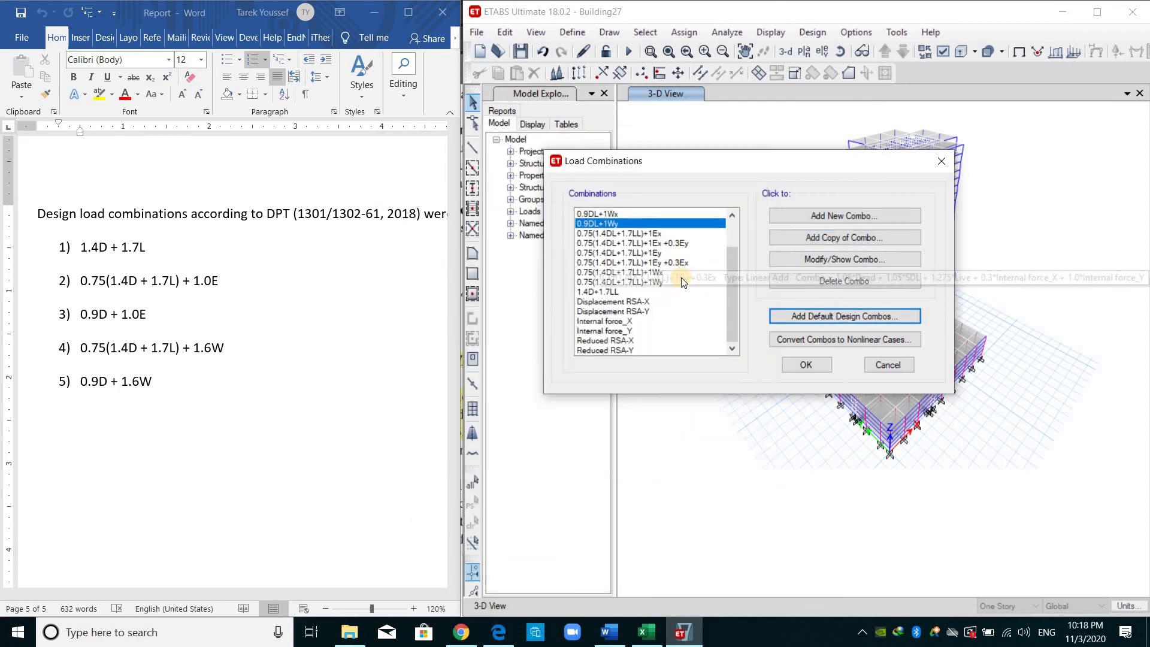